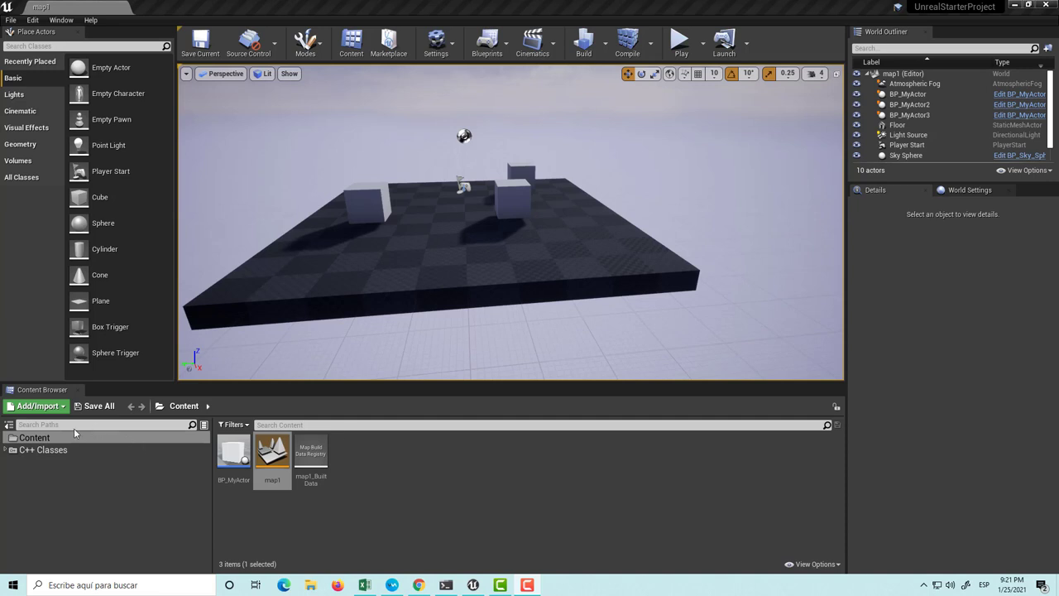
Create a new level from the Default template.
click(523, 520)
key(ctrl+n)
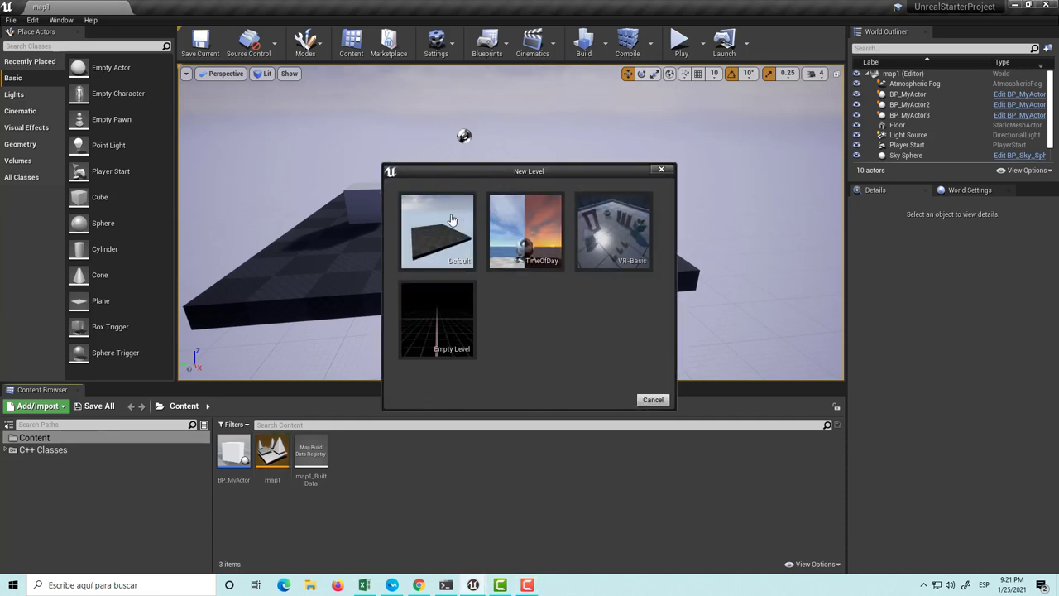
click(432, 217)
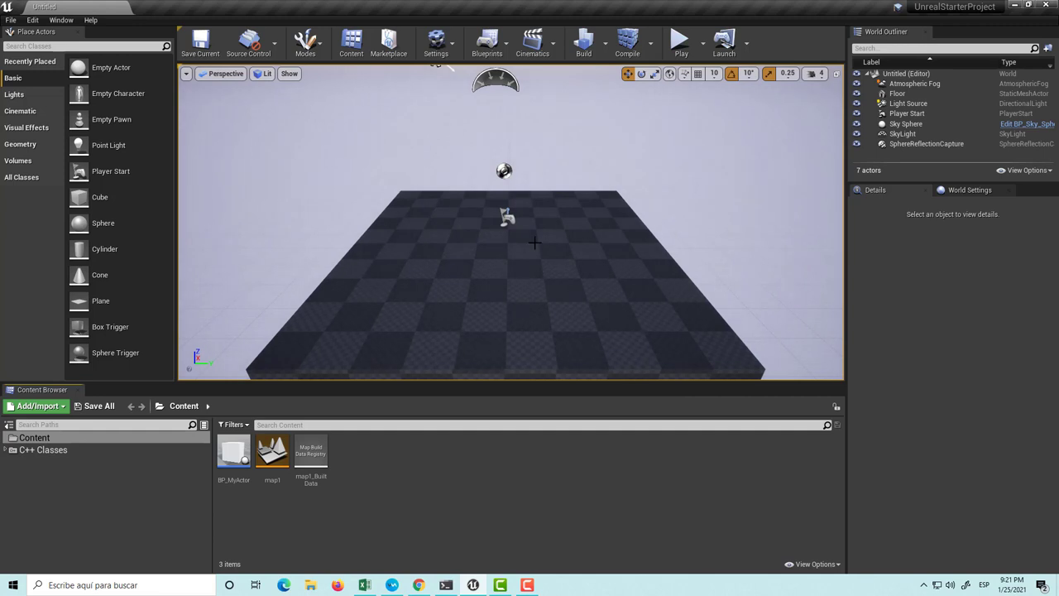
Save the level as map2 in a new Maps folder and display that folder's contents.
key(ctrl+s)
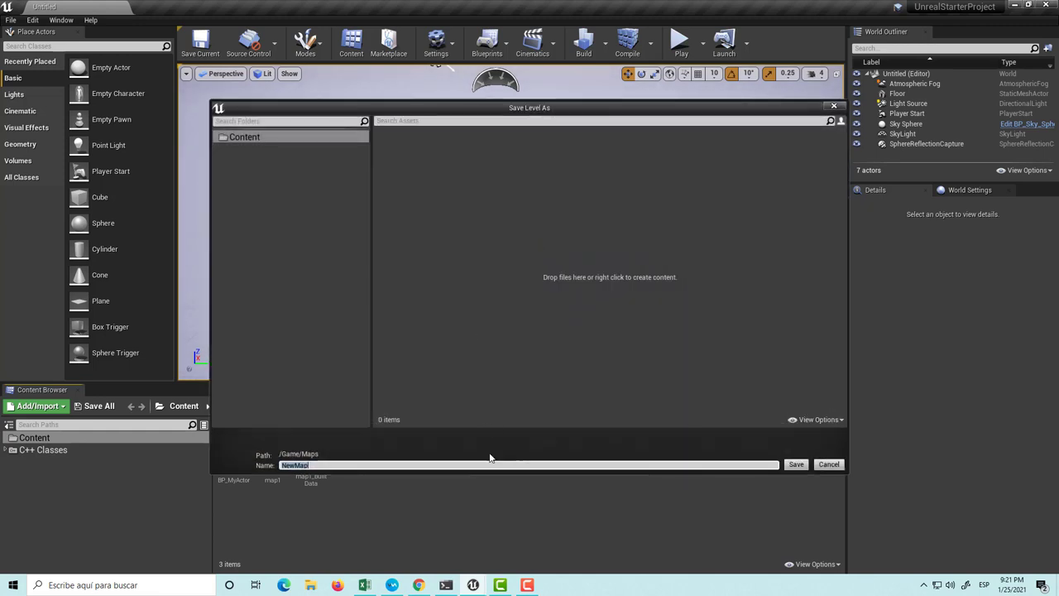
text(map)
text(2)
key(Return)
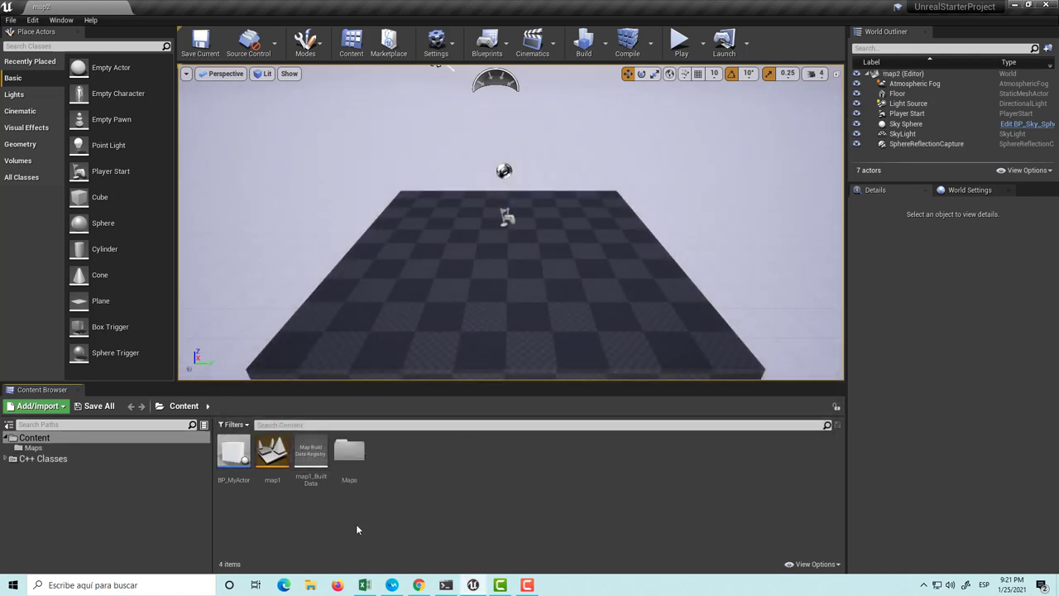
double_click(350, 452)
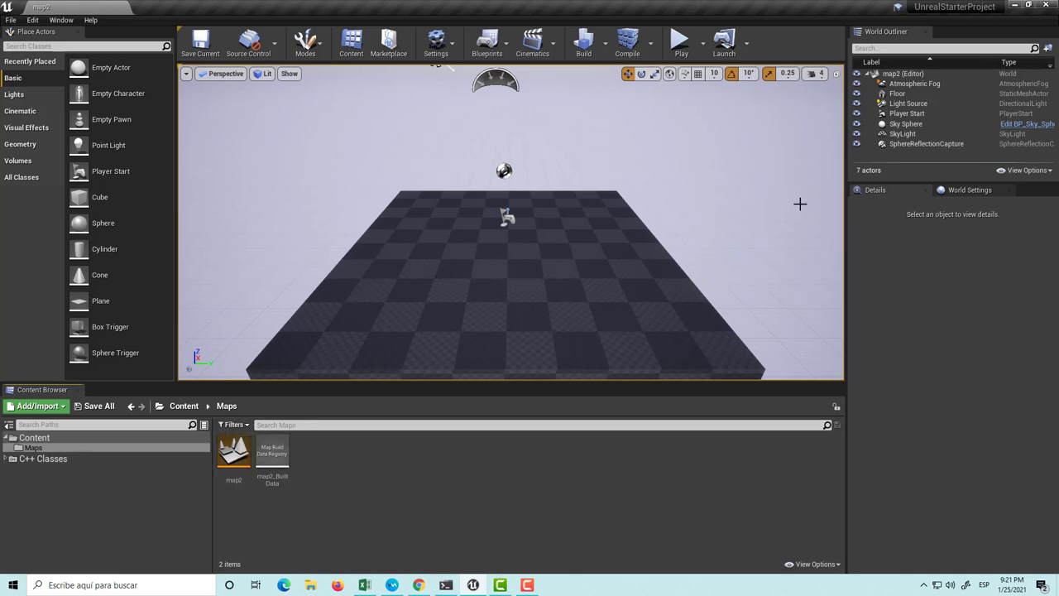
In C++ Classes, add a new class with Pawn as parent, named MyPawn.
click(65, 458)
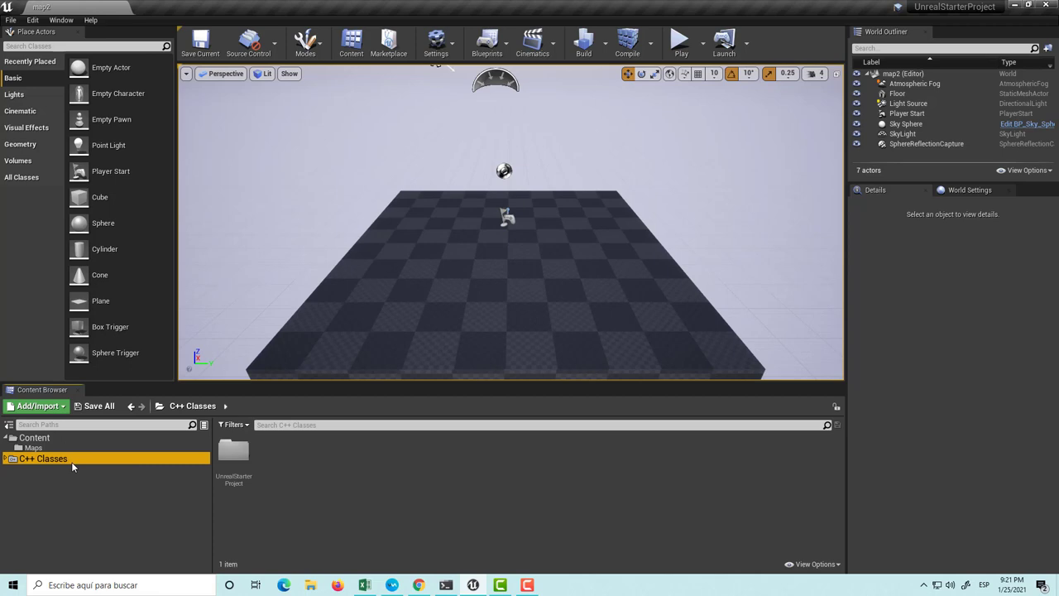
right_click(304, 472)
click(349, 508)
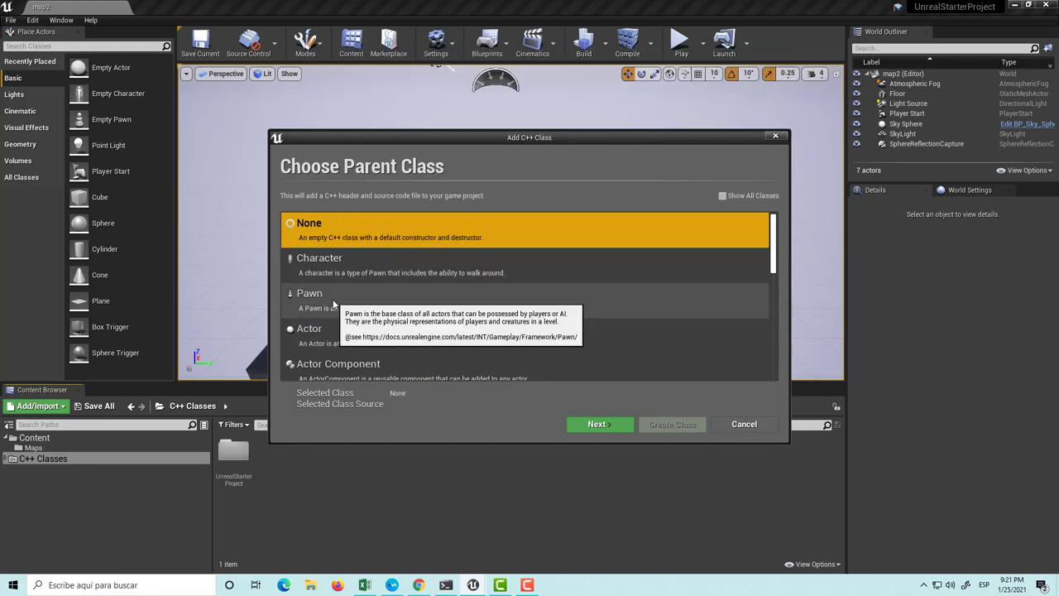
click(331, 300)
click(595, 424)
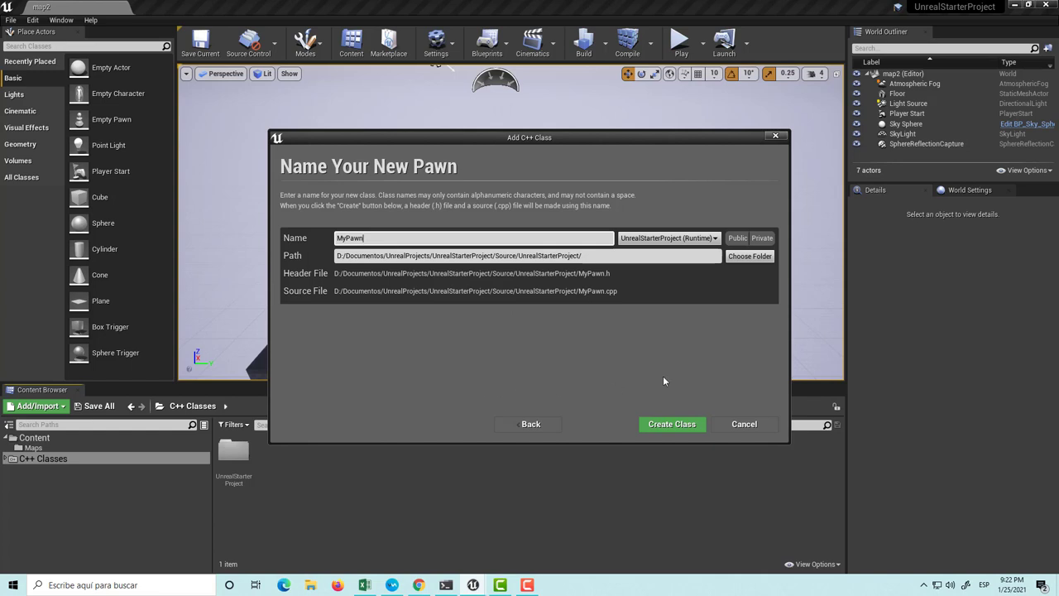
click(664, 429)
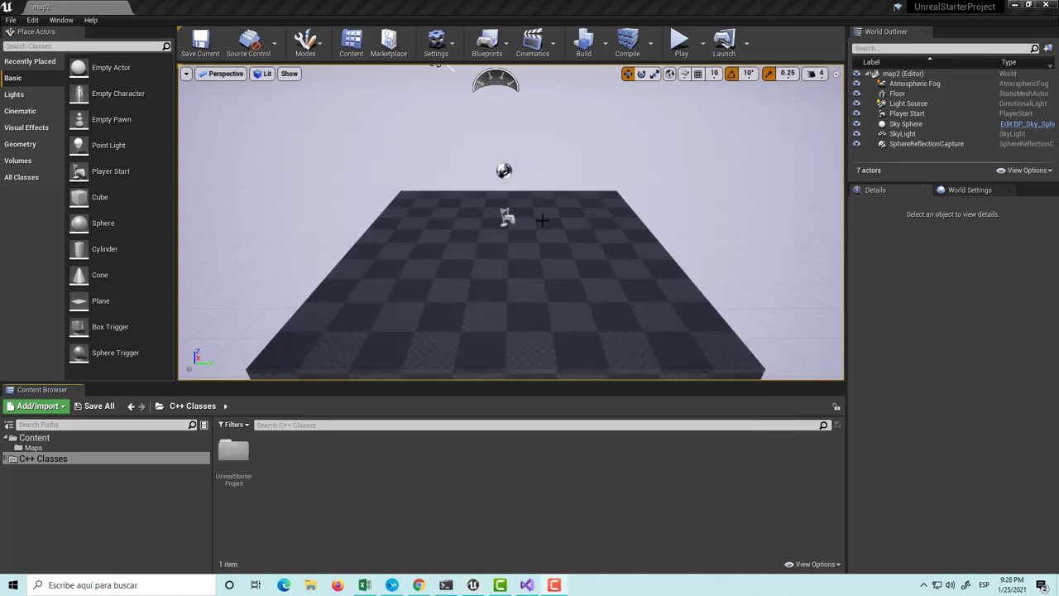
Switch to Visual Studio and look through the generated MyPawn.h header.
click(536, 584)
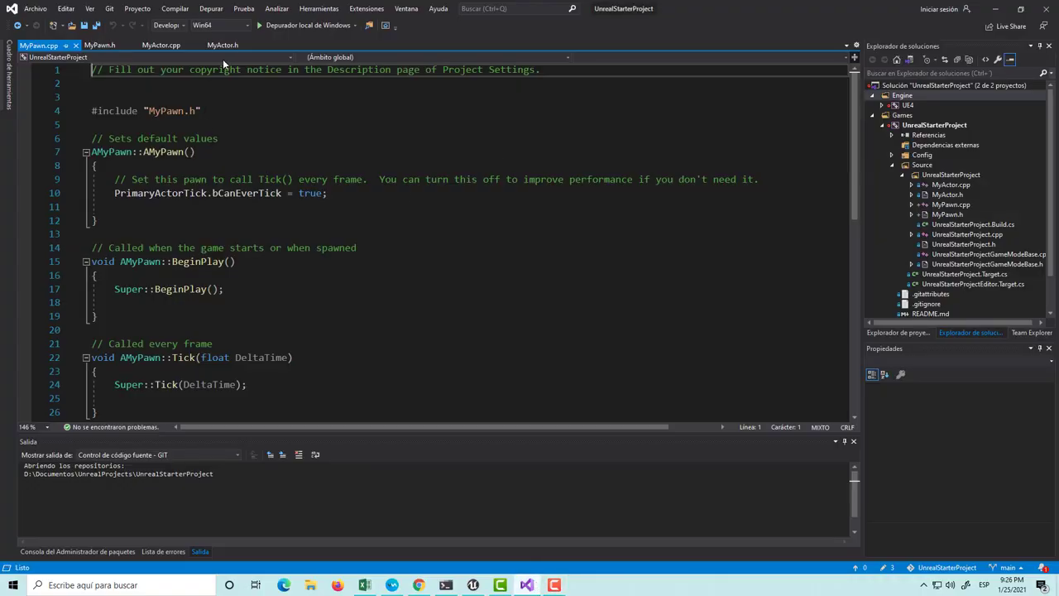
click(106, 44)
scroll(404, 184, down, 4)
scroll(404, 184, up, 3)
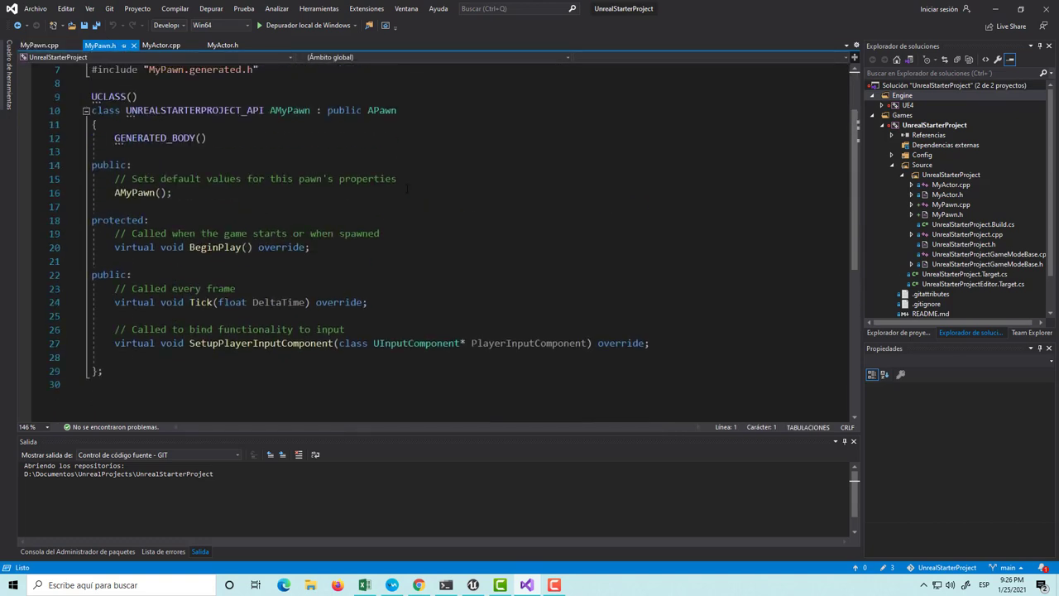
scroll(405, 184, up, 2)
scroll(407, 191, down, 2)
Close the failed MyActor.h and MyActor.cpp tabs and reopen both from Solution Explorer.
click(223, 45)
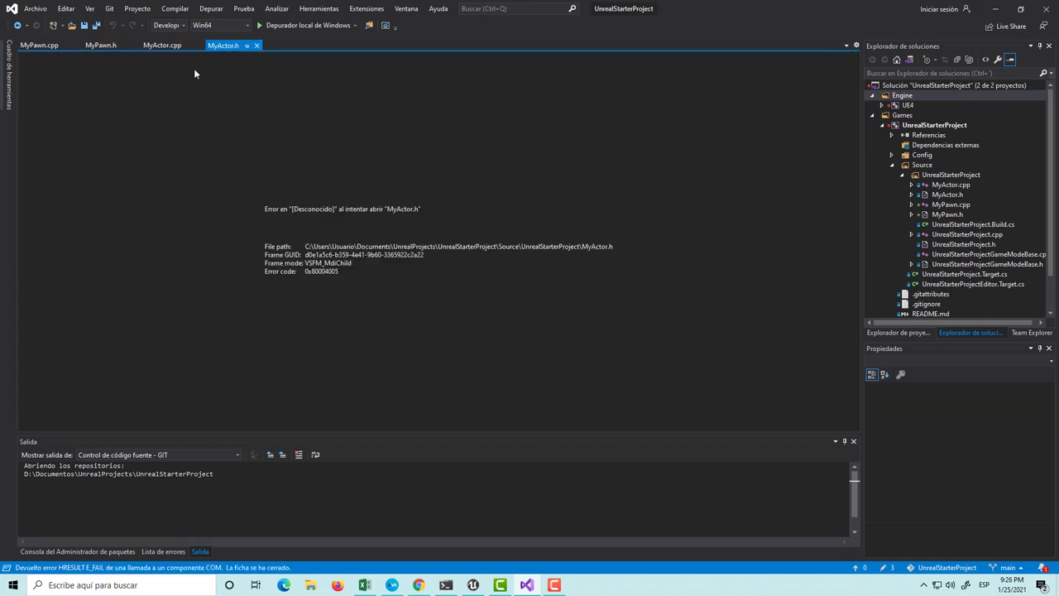
click(256, 45)
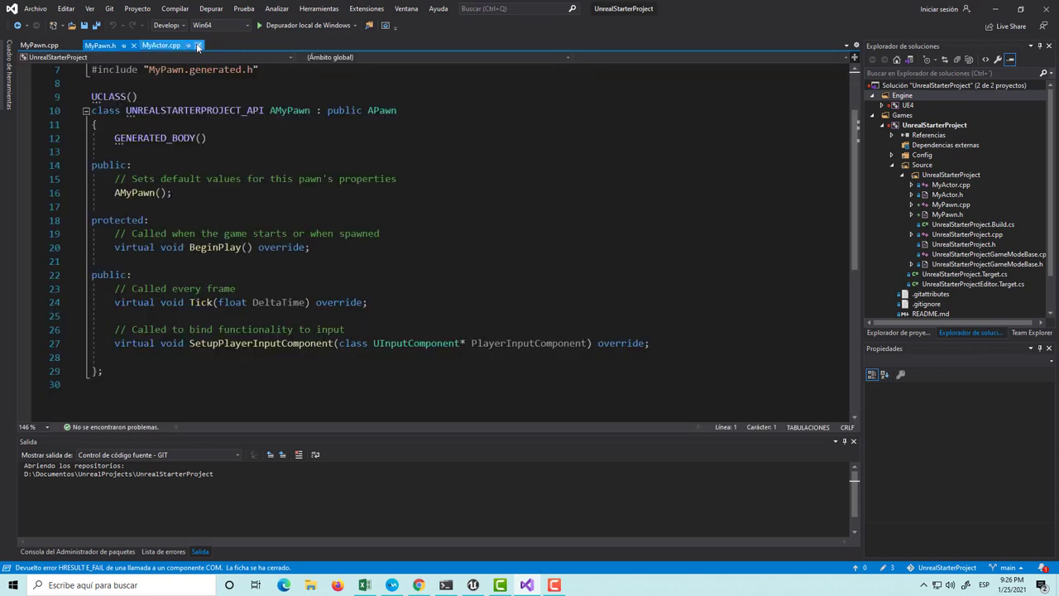
click(188, 45)
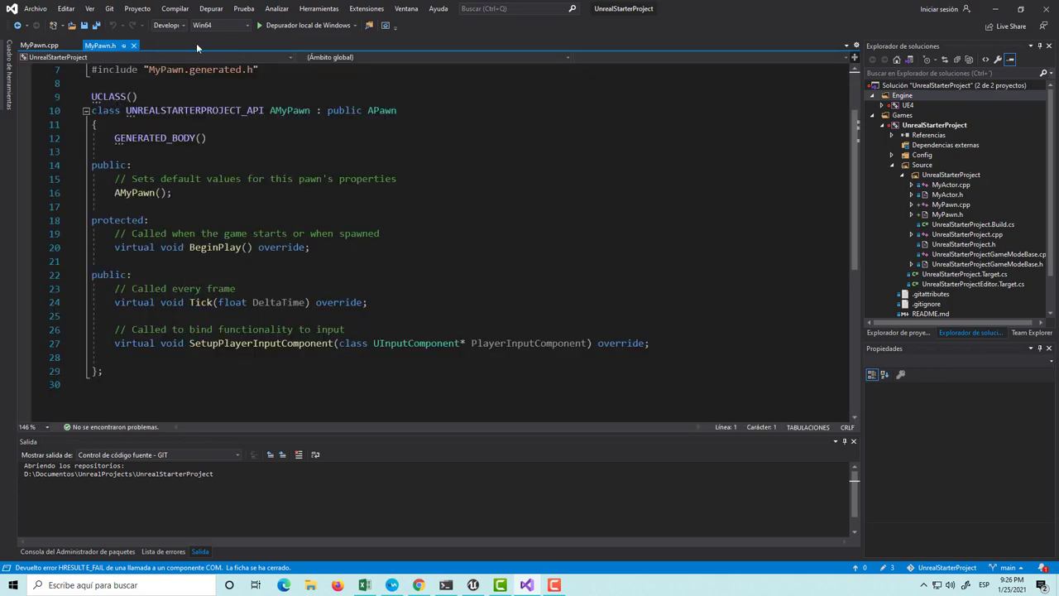
double_click(952, 196)
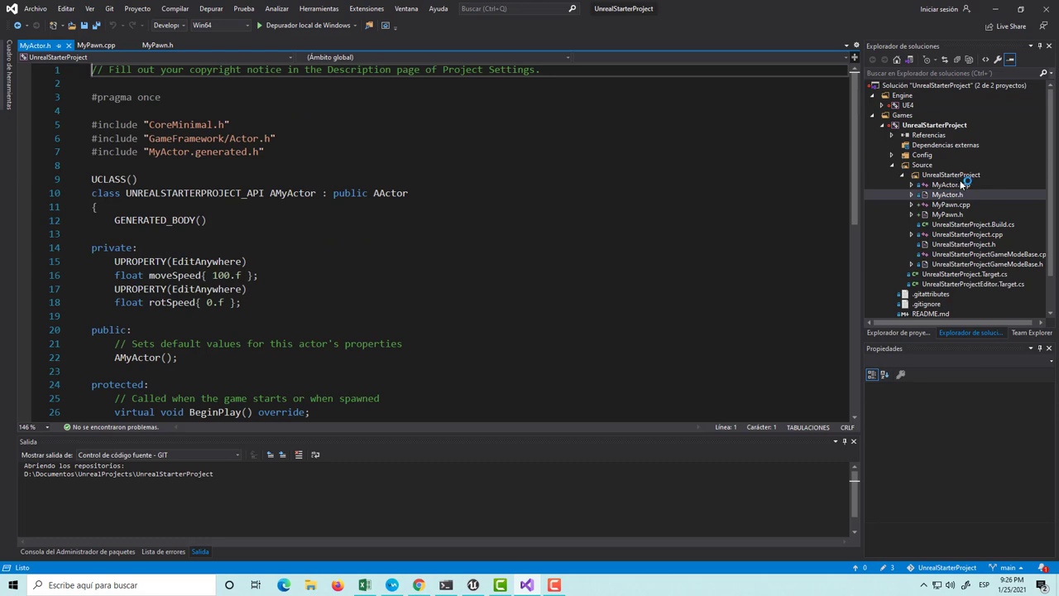
double_click(960, 185)
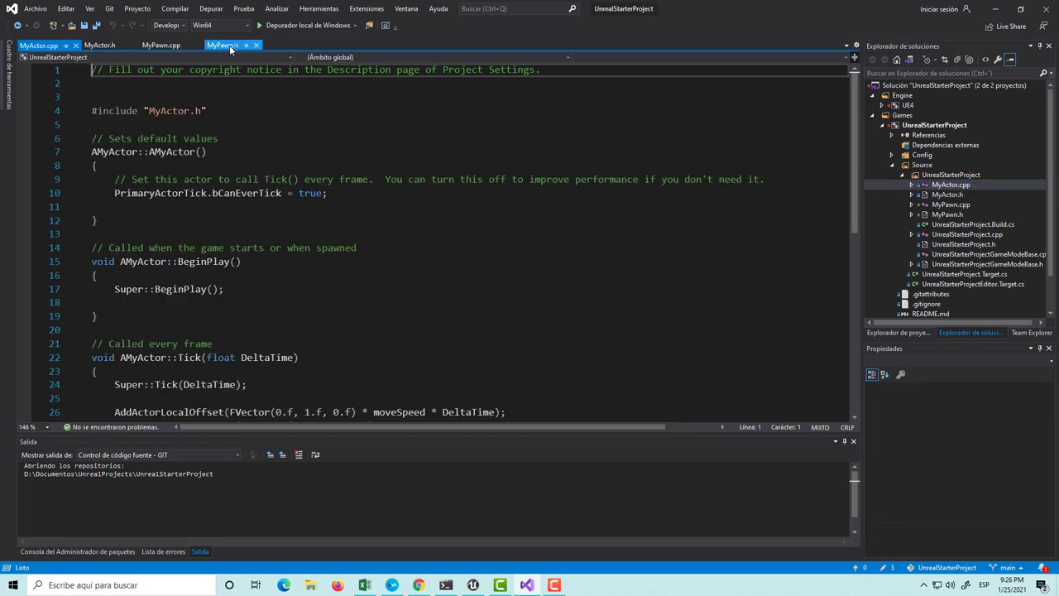
Check the reopened MyActor files, then return to the top of MyPawn.h.
click(229, 46)
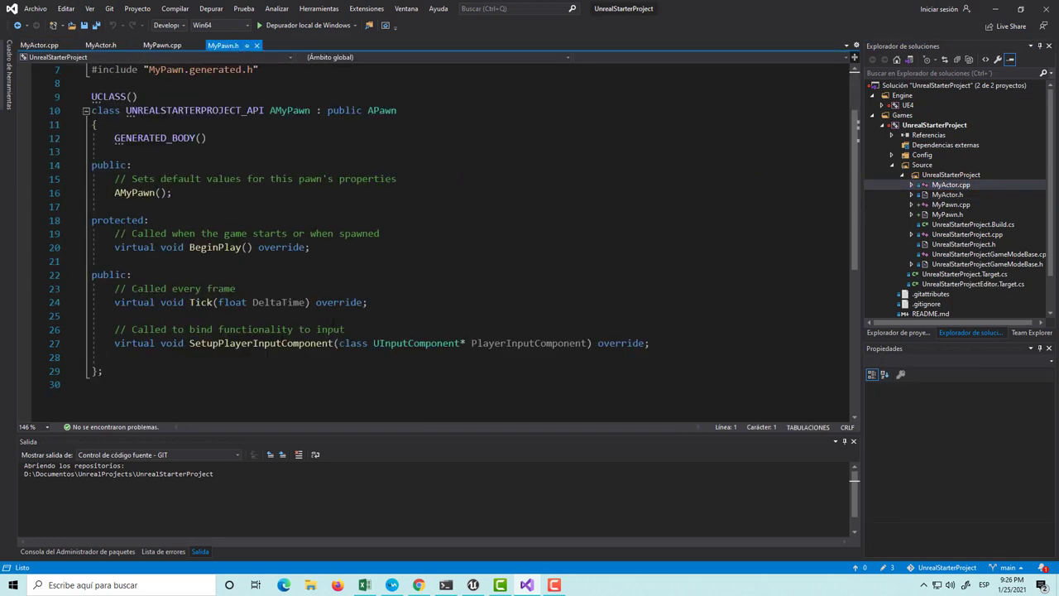
click(41, 46)
click(88, 47)
scroll(300, 220, down, 5)
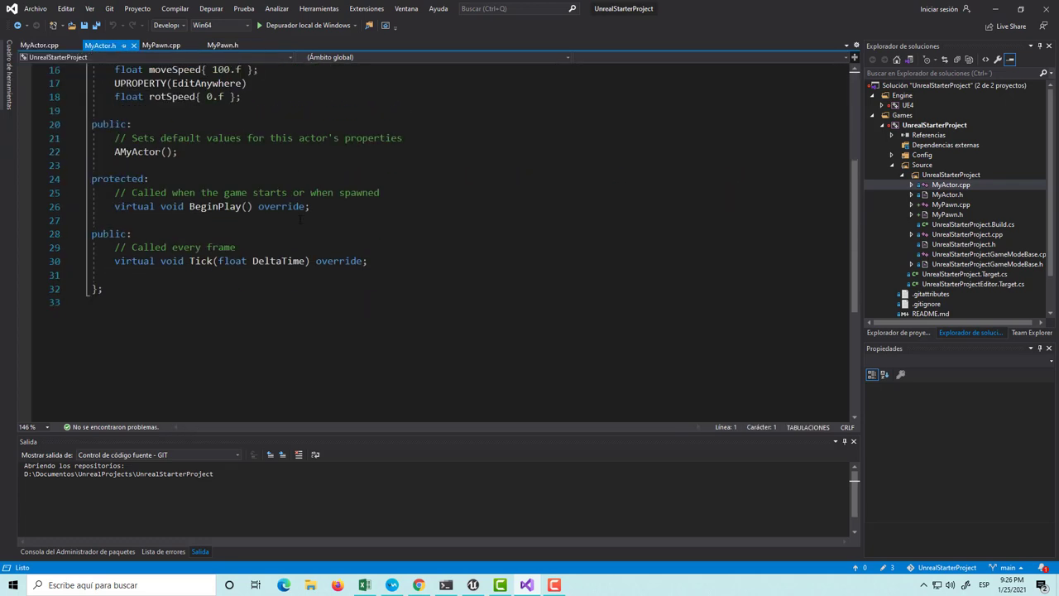
scroll(315, 232, up, 3)
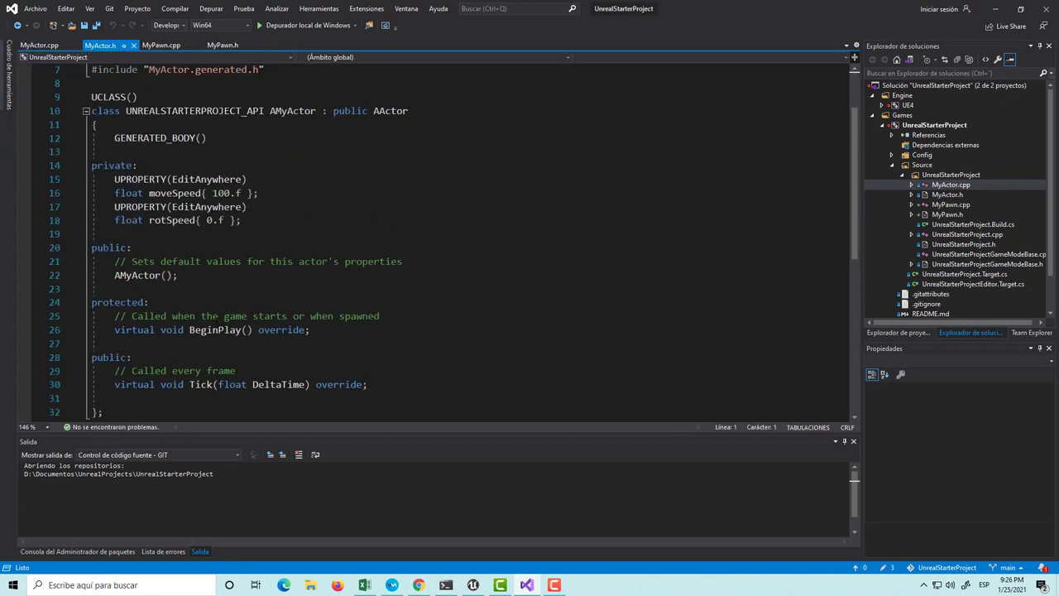
scroll(360, 180, up, 1)
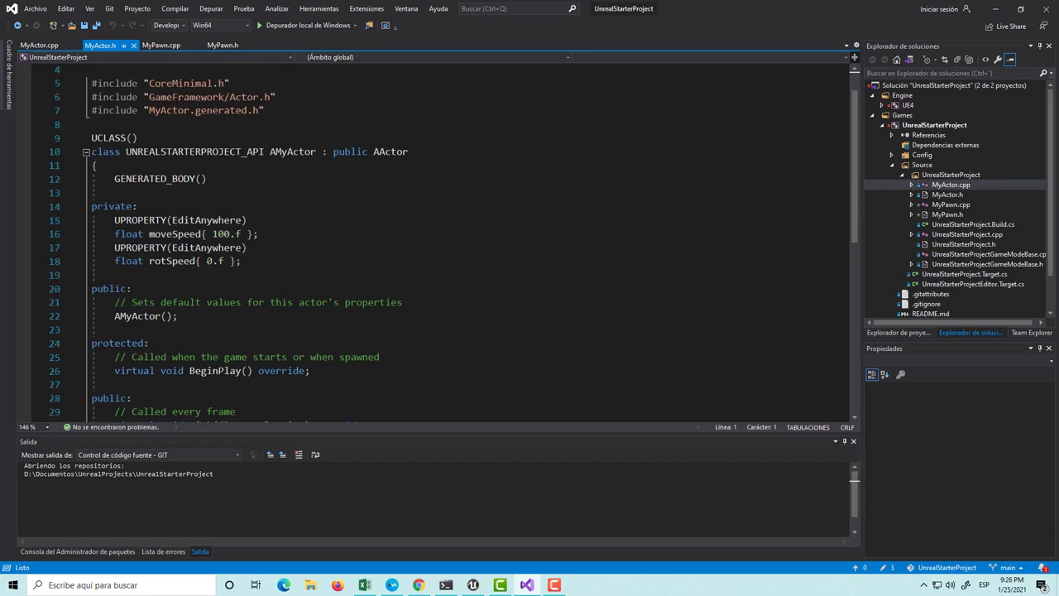
click(224, 47)
scroll(422, 151, up, 3)
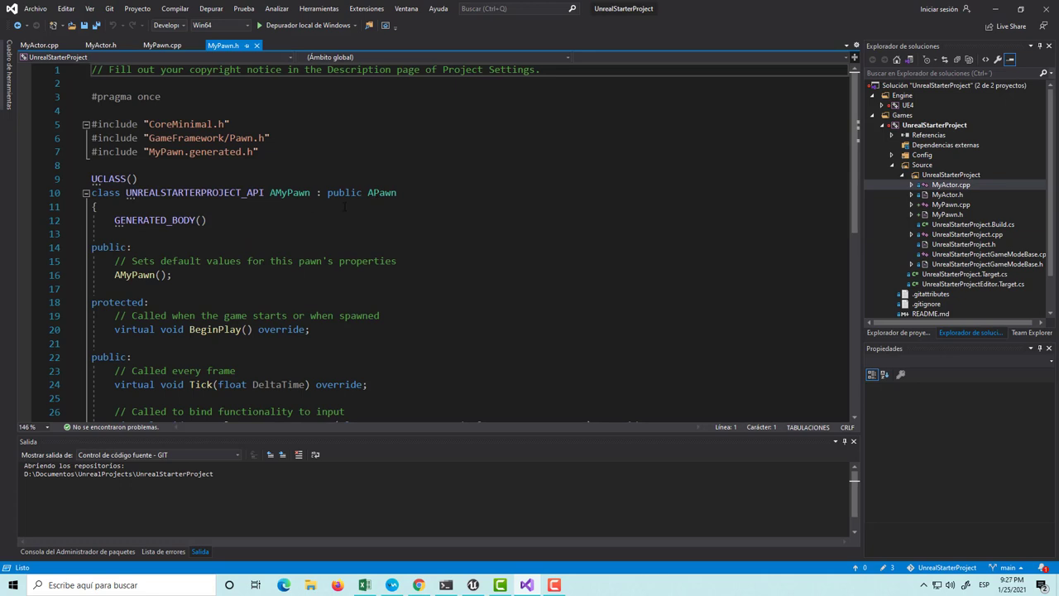
mouse_move(372, 193)
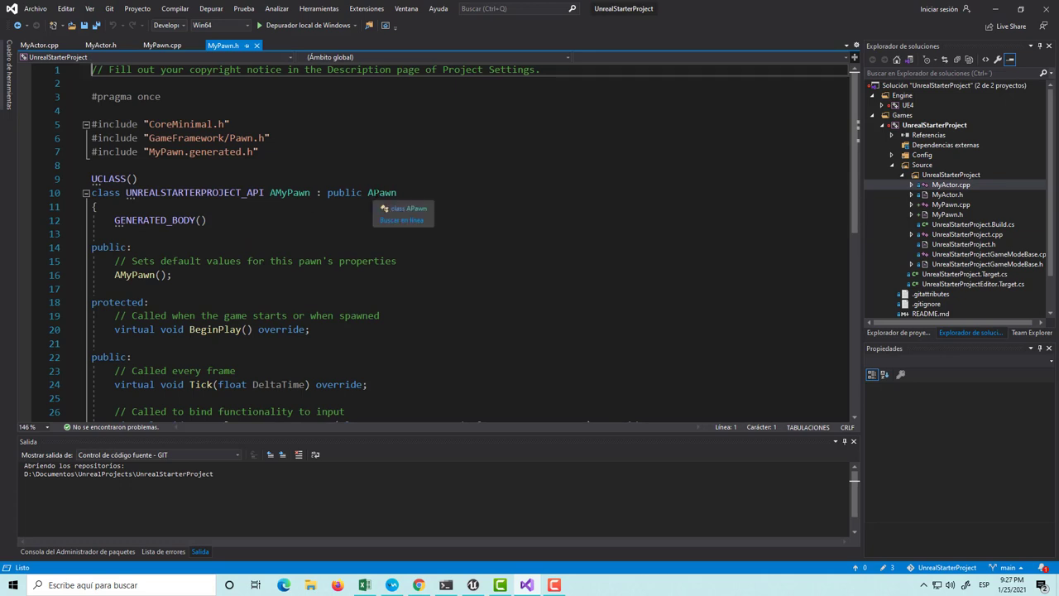
Go to the APawn definition in Pawn.h, note its AActor parent, and return to MyPawn.h.
click(380, 195)
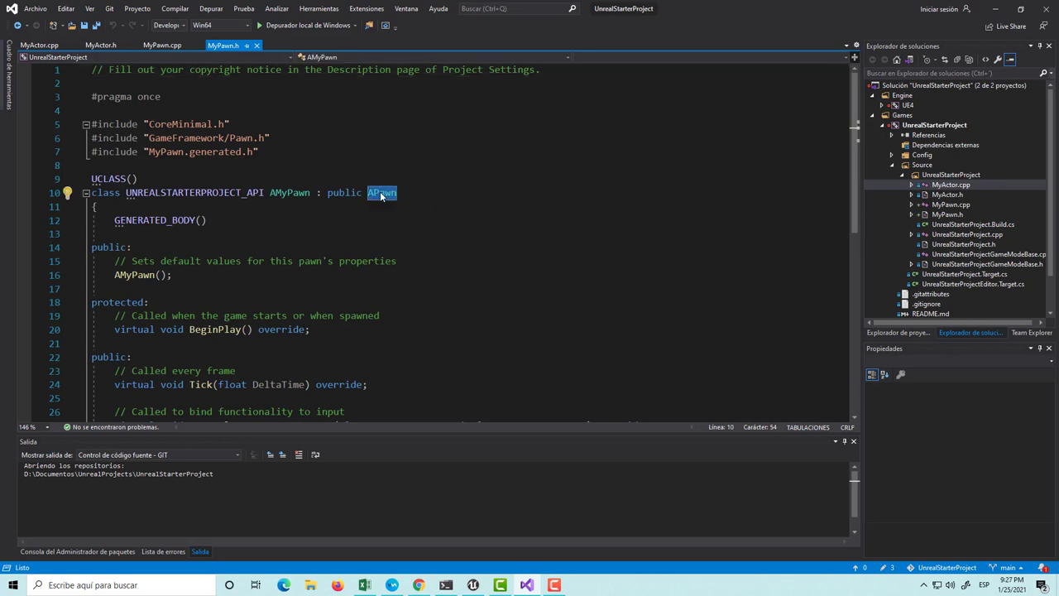
ctrl+click(380, 196)
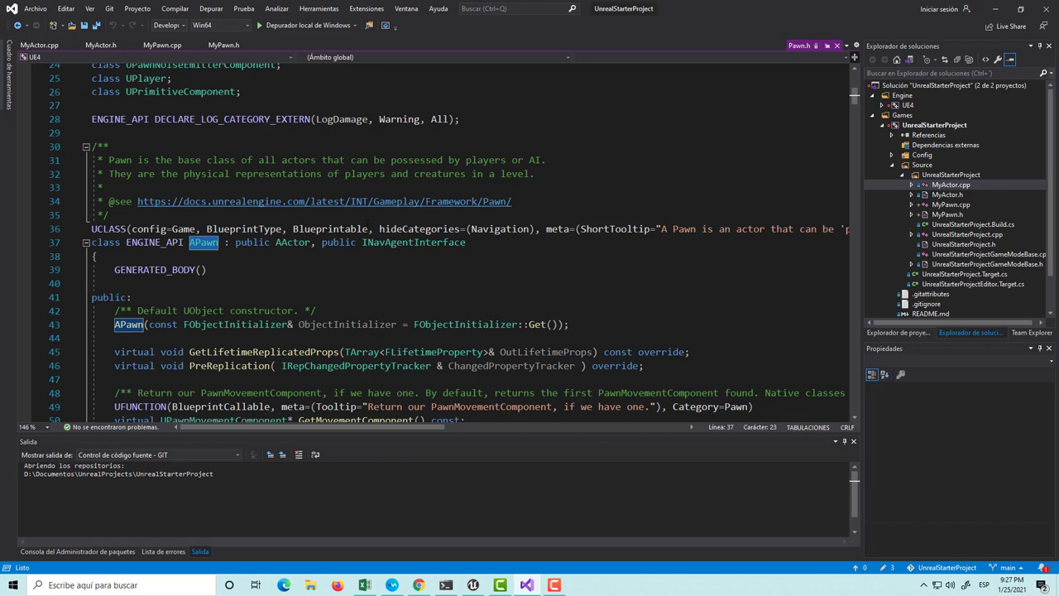
double_click(281, 244)
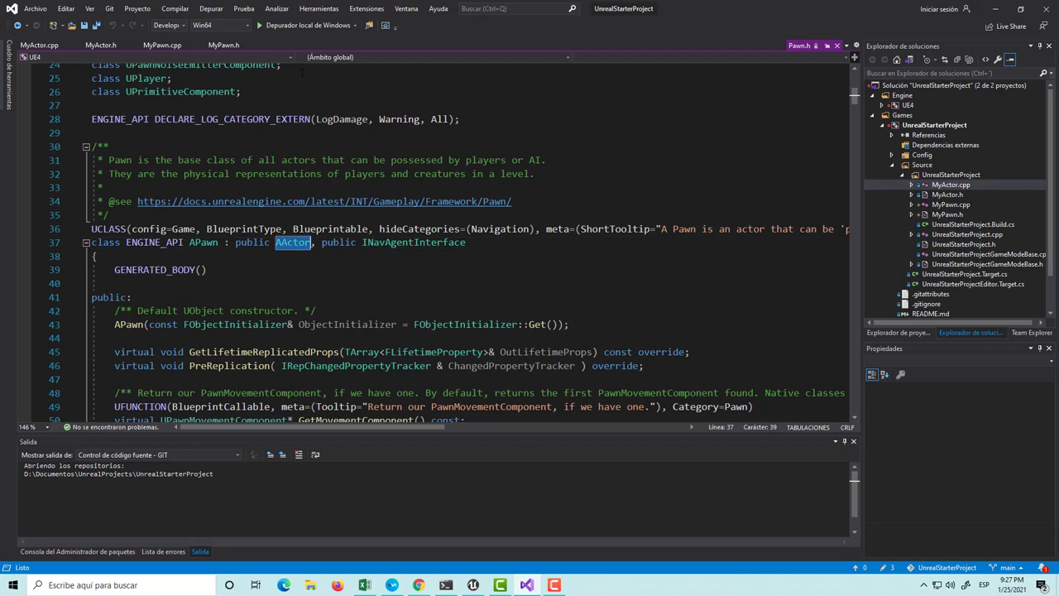
click(222, 45)
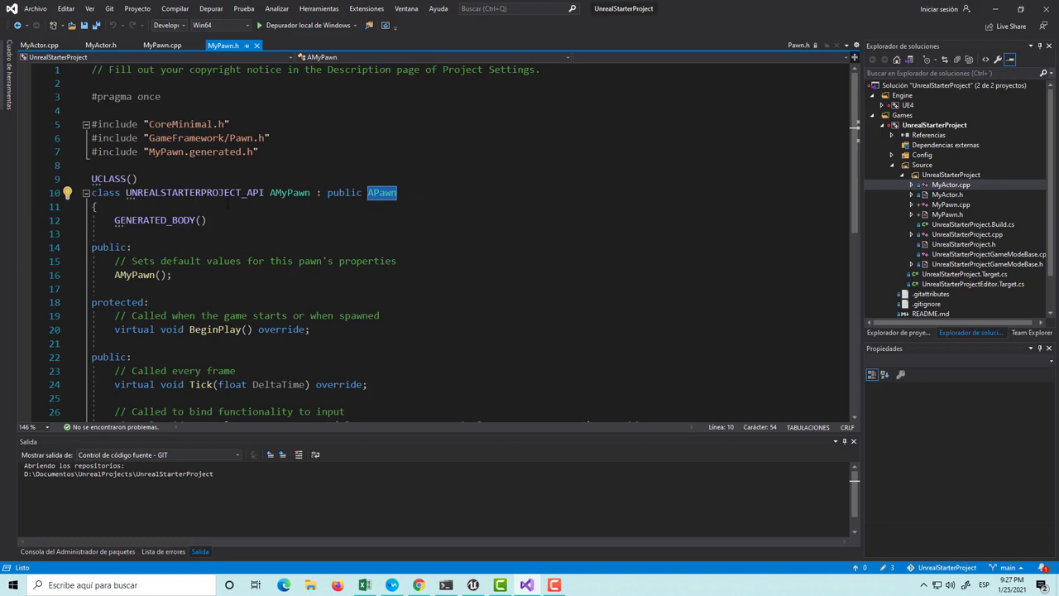
Highlight the AMyPawn class name and its APawn base class in MyPawn.h.
click(277, 193)
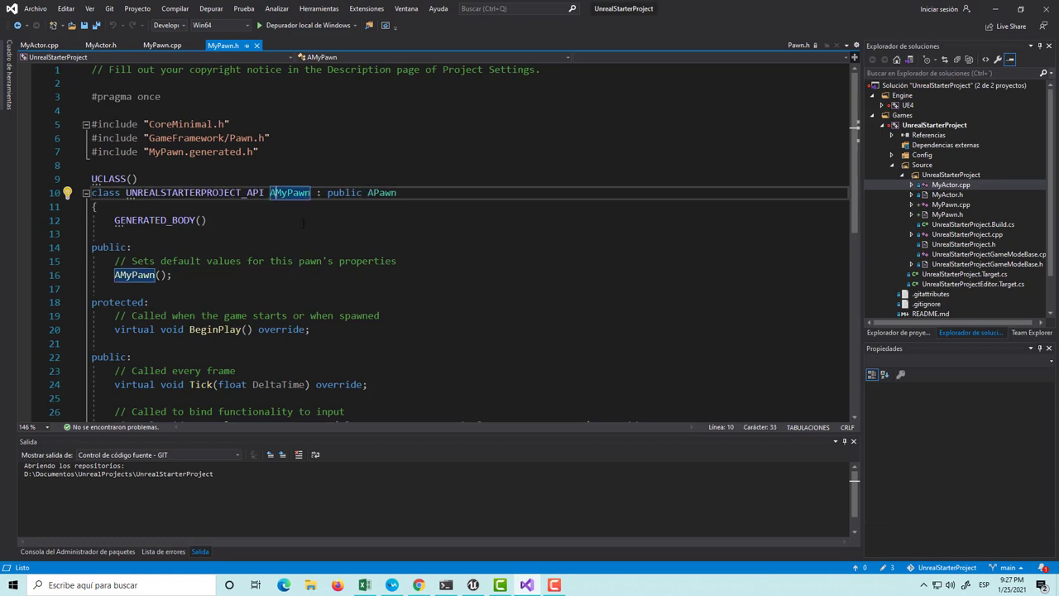
double_click(283, 199)
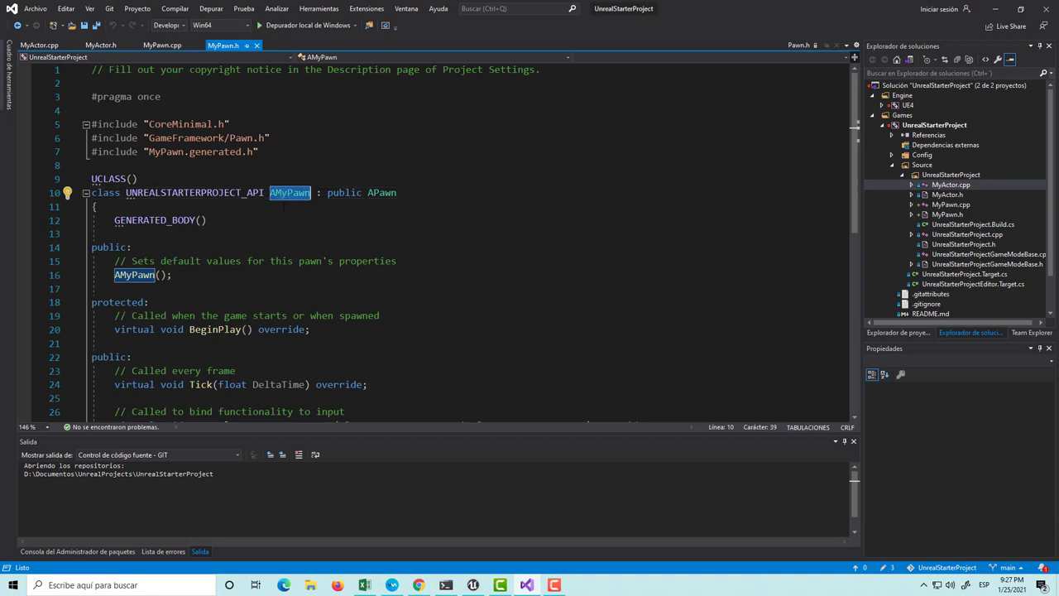
click(276, 193)
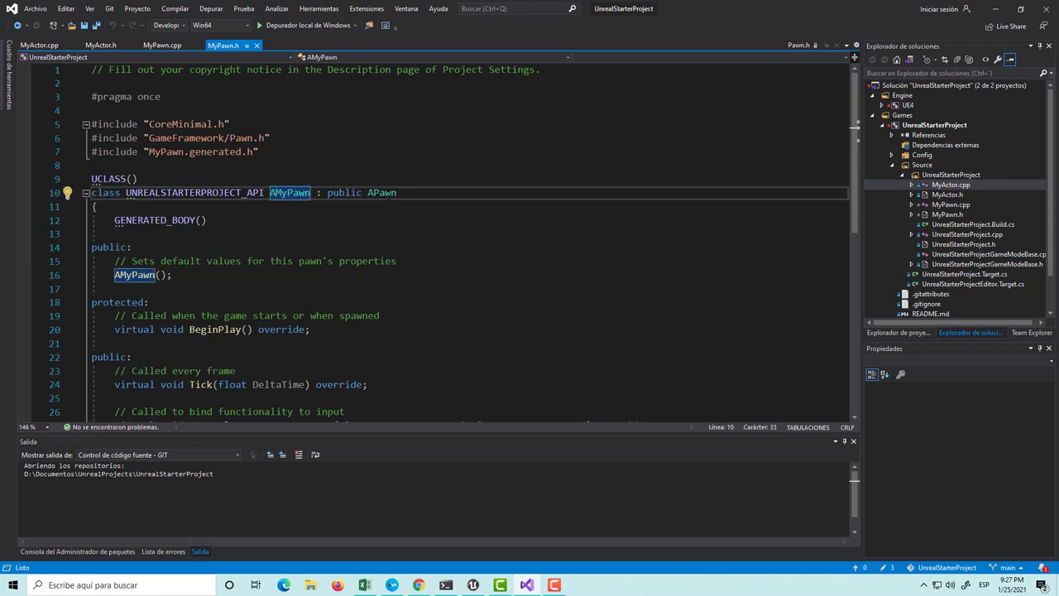
double_click(391, 198)
click(392, 198)
Review the SetupPlayerInputComponent declaration, then close MyActor.h and MyActor.cpp.
click(330, 220)
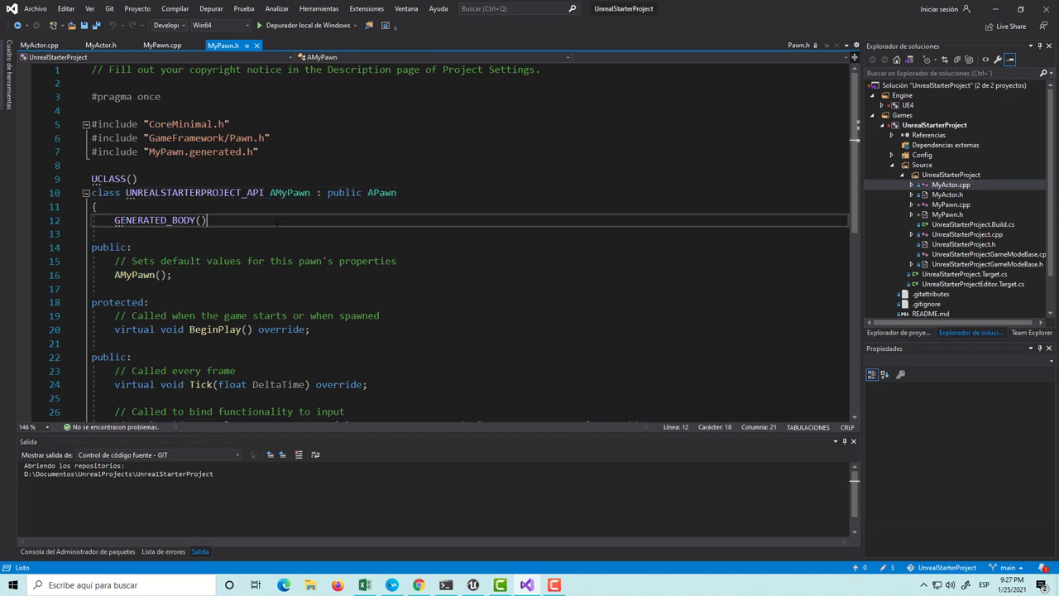
scroll(330, 232, down, 3)
scroll(329, 232, down, 1)
triple_click(264, 264)
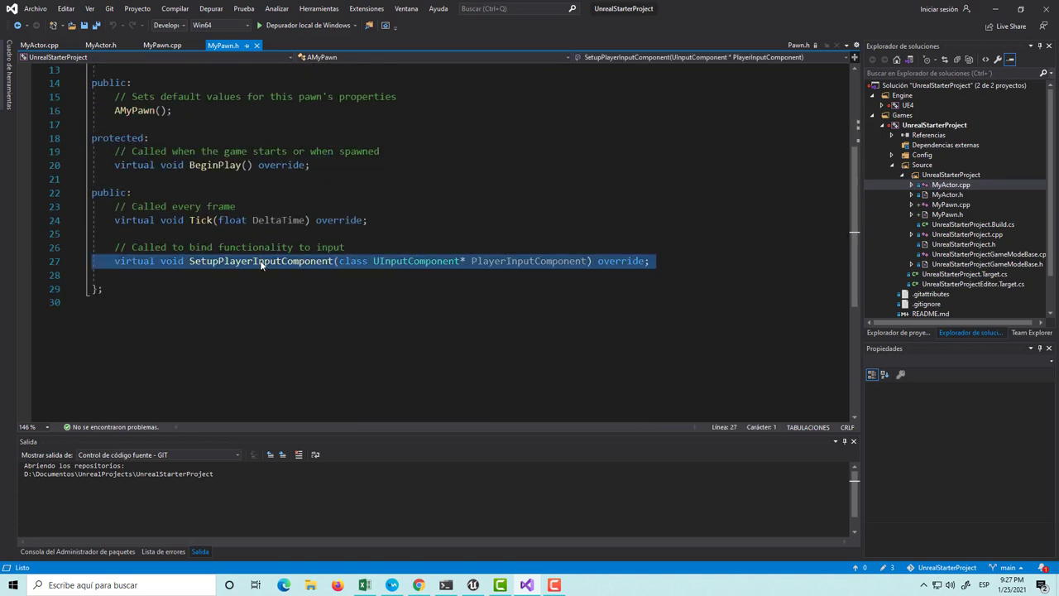
click(163, 45)
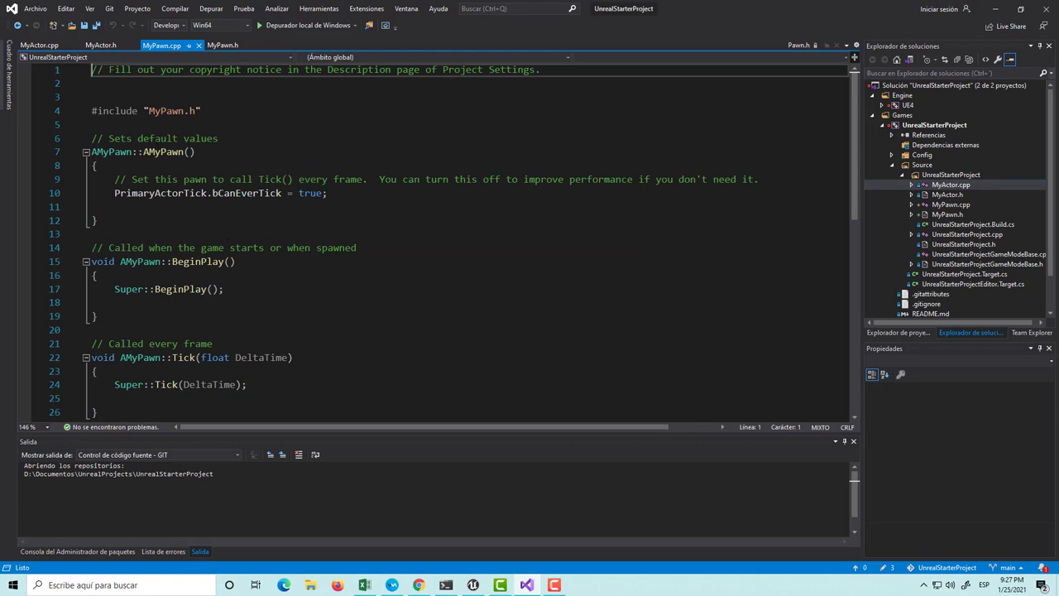
click(99, 44)
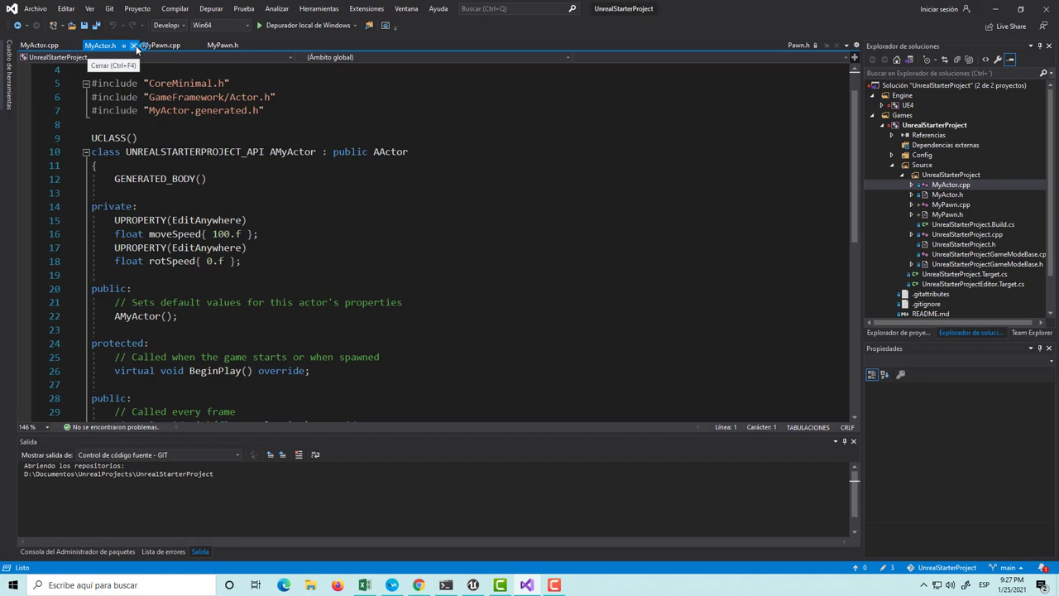
click(136, 45)
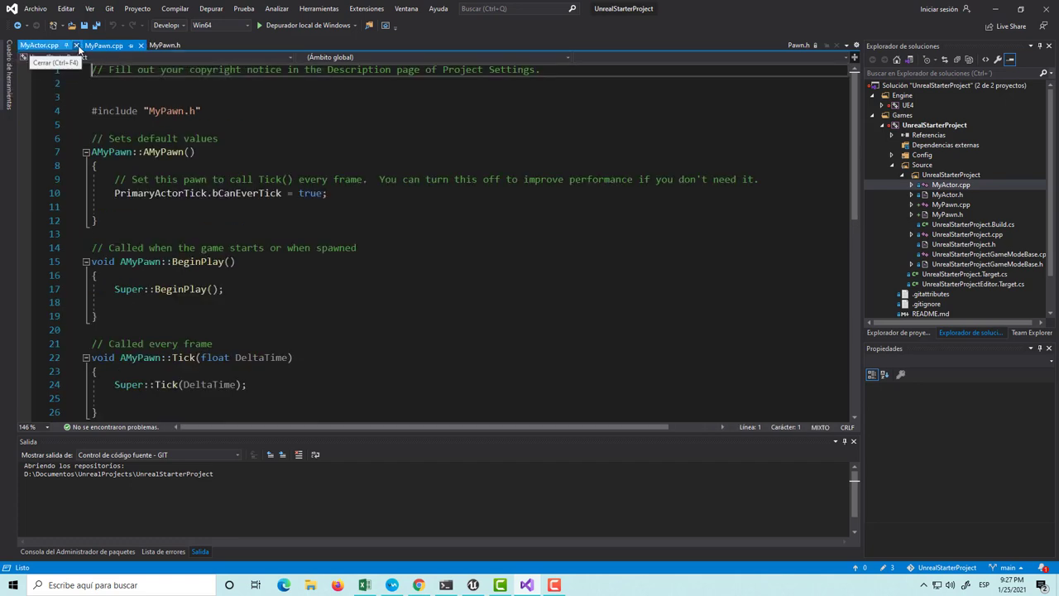
click(74, 46)
Save MyPawn.h and switch back to the Unreal Editor.
click(97, 45)
click(201, 275)
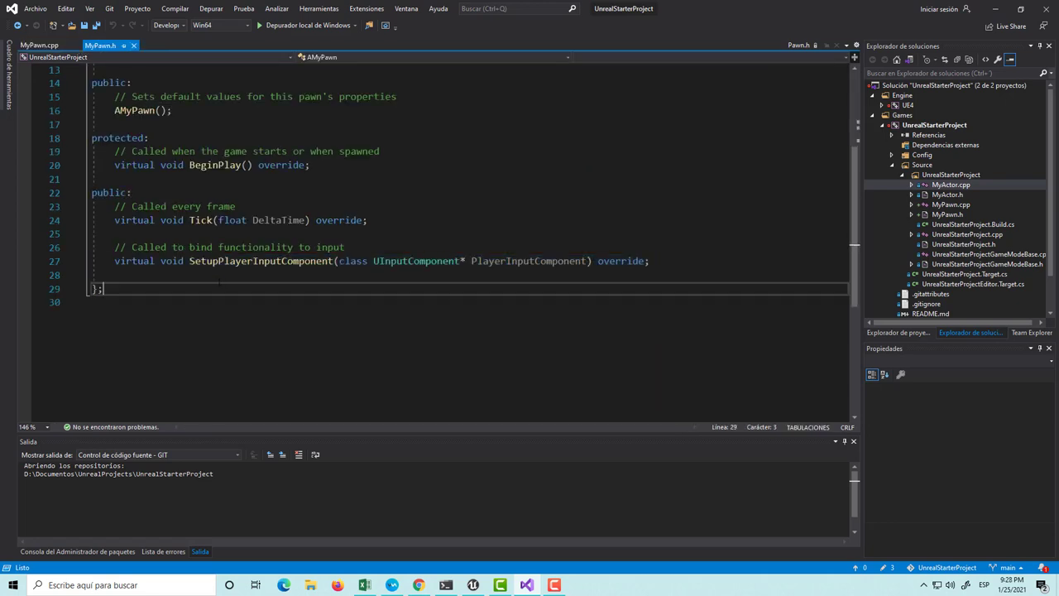
key(ctrl+s)
scroll(383, 315, up, 4)
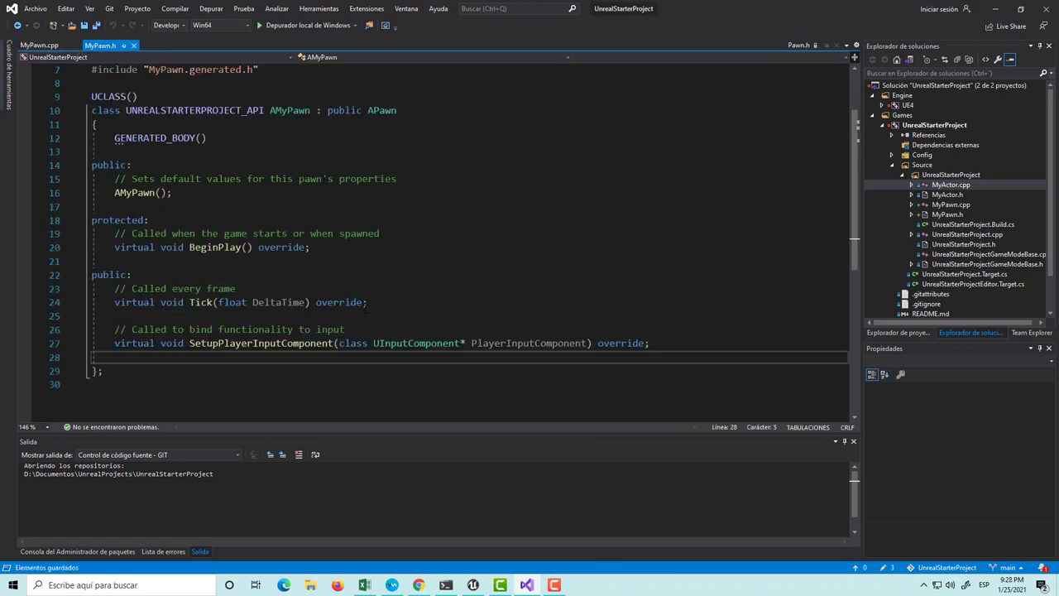
click(472, 584)
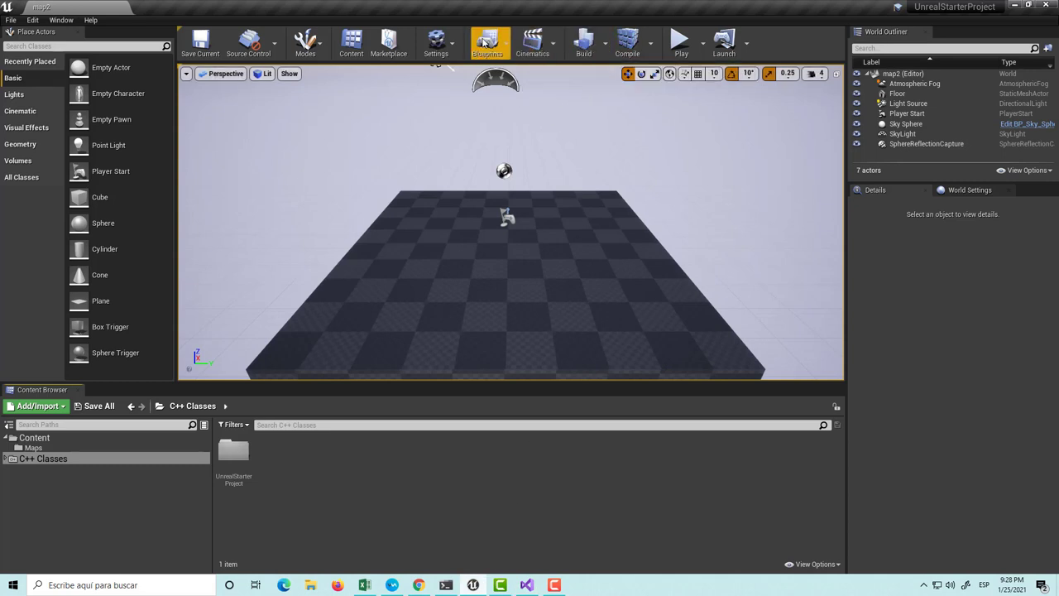
In Project Settings > Input, add an axis mapping named Horizontal.
click(439, 40)
click(480, 88)
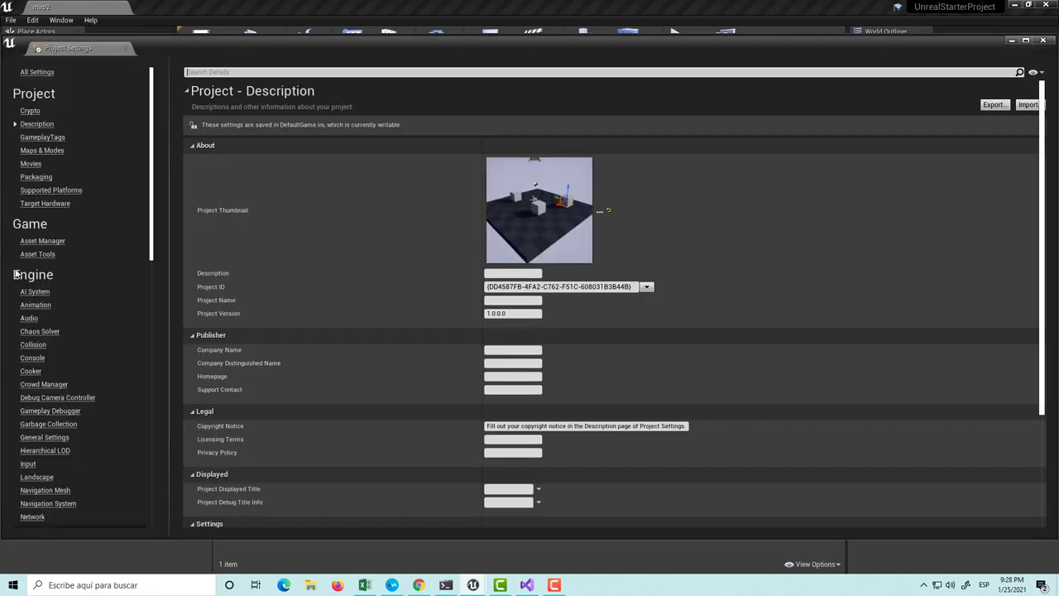
click(31, 464)
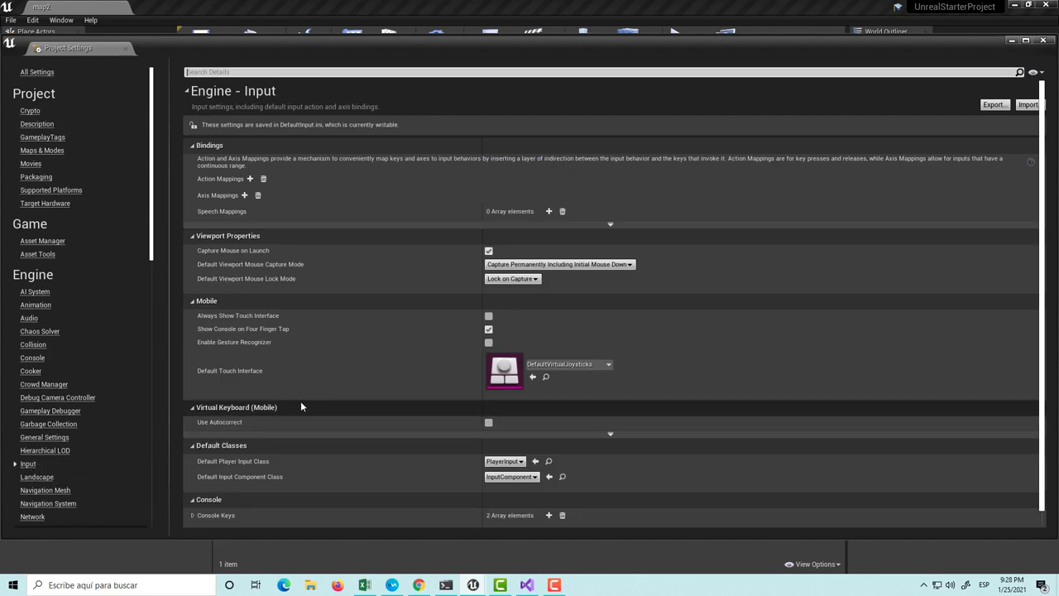
click(244, 195)
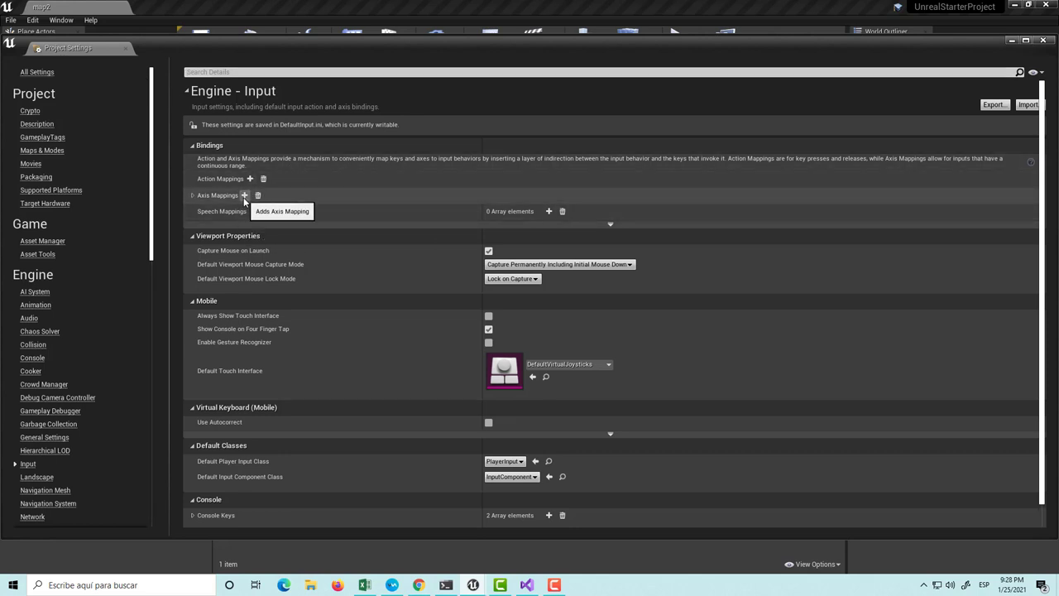
click(193, 196)
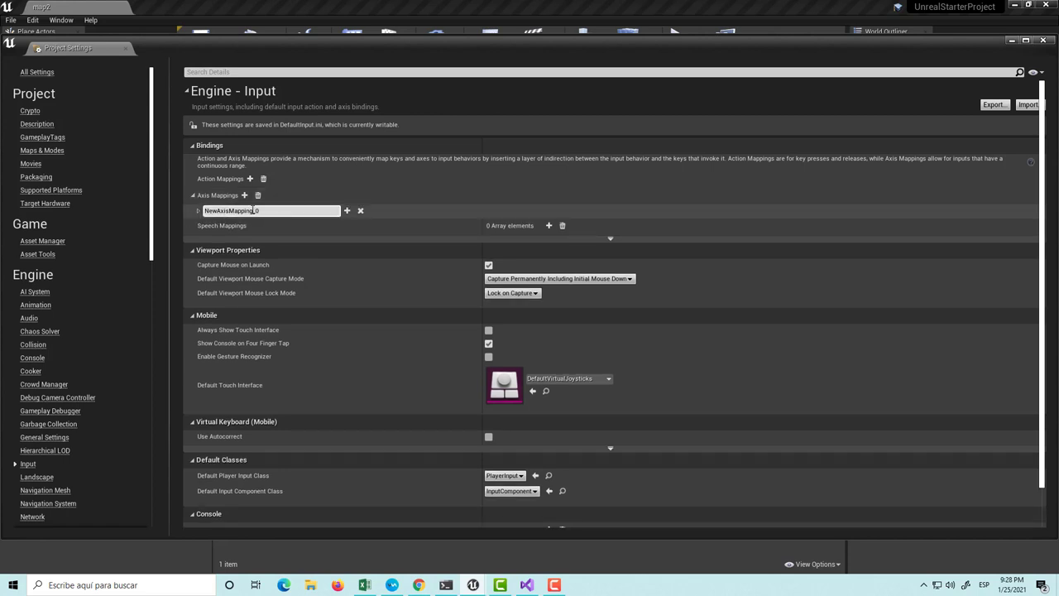
double_click(253, 211)
key(BackSpace)
text(Horizontal)
key(Return)
Bind the A key to the Horizontal axis.
click(297, 227)
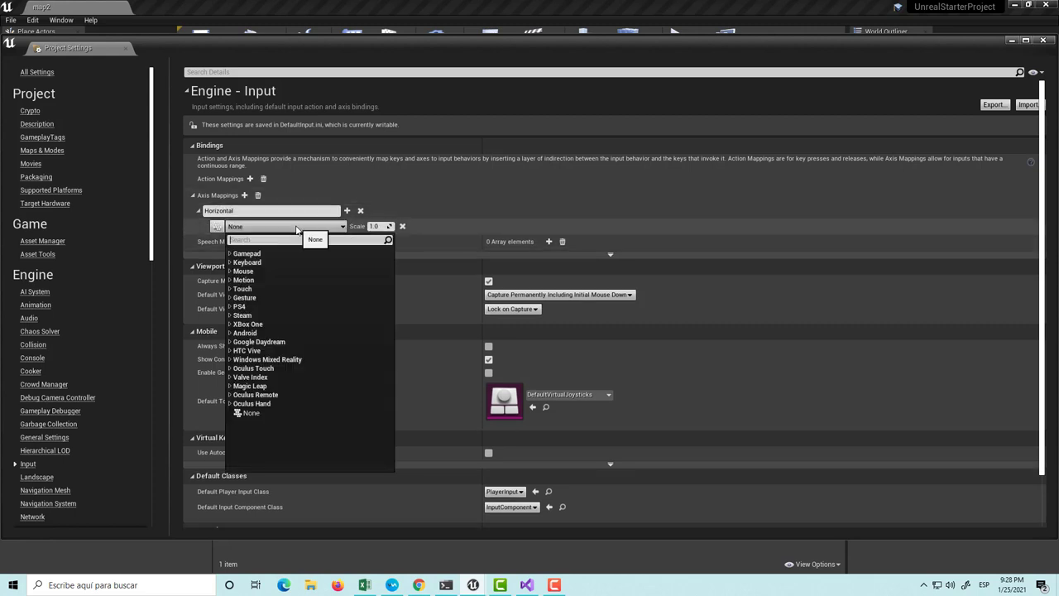
click(247, 264)
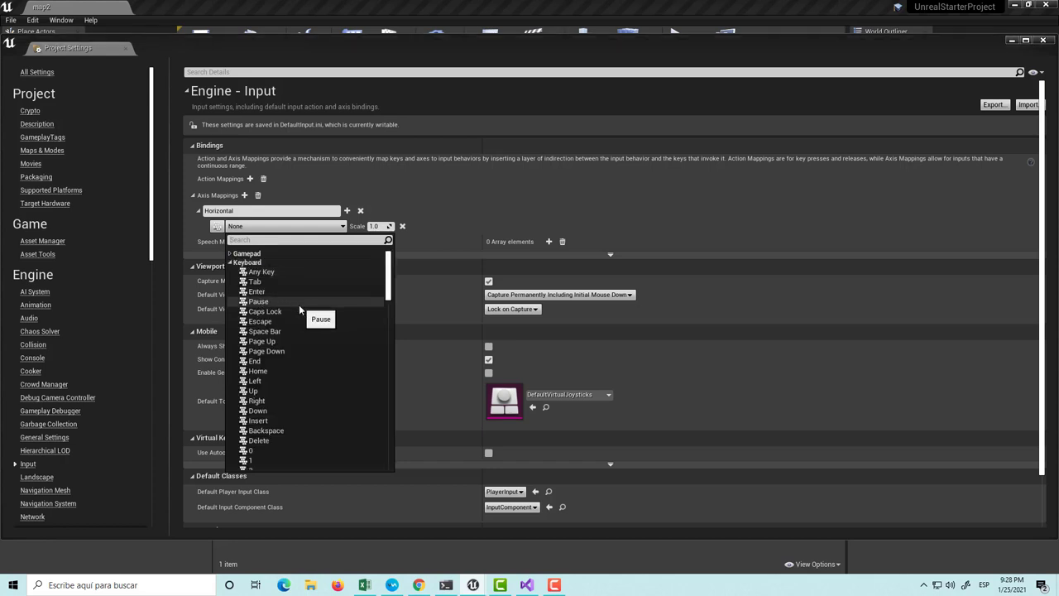
scroll(302, 371, down, 1)
scroll(303, 375, down, 2)
scroll(303, 374, down, 2)
scroll(296, 378, down, 1)
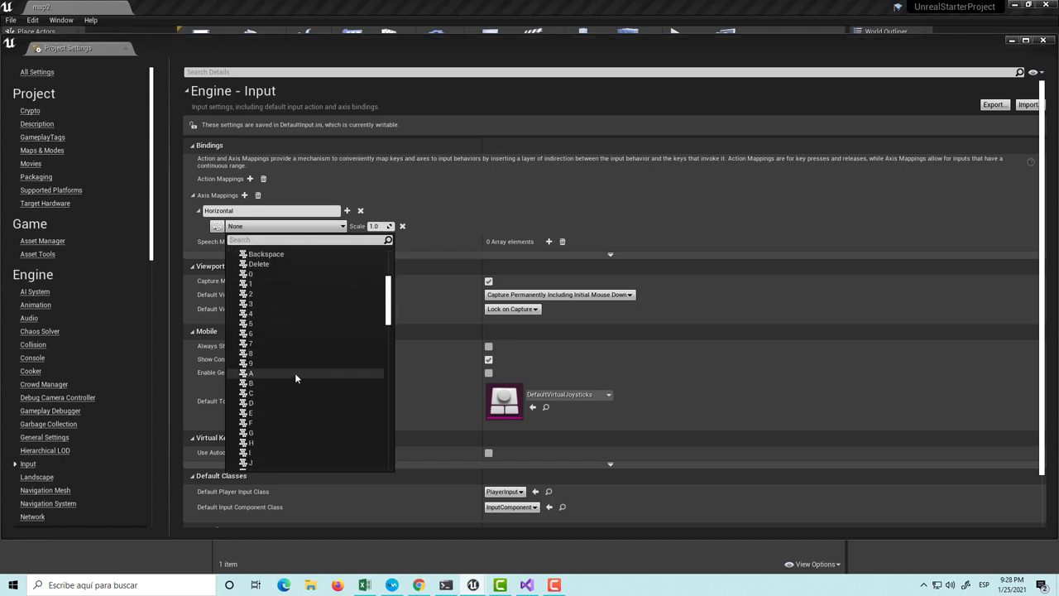
scroll(292, 376, down, 1)
scroll(288, 380, down, 1)
scroll(288, 379, down, 1)
scroll(288, 376, down, 1)
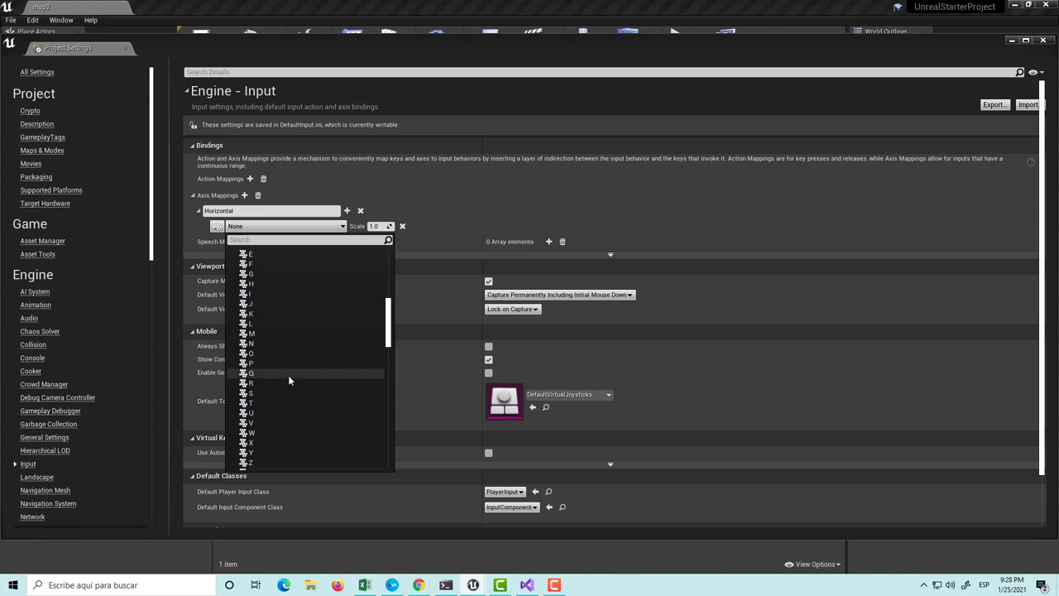
scroll(287, 381, down, 1)
scroll(284, 386, down, 2)
scroll(281, 393, up, 4)
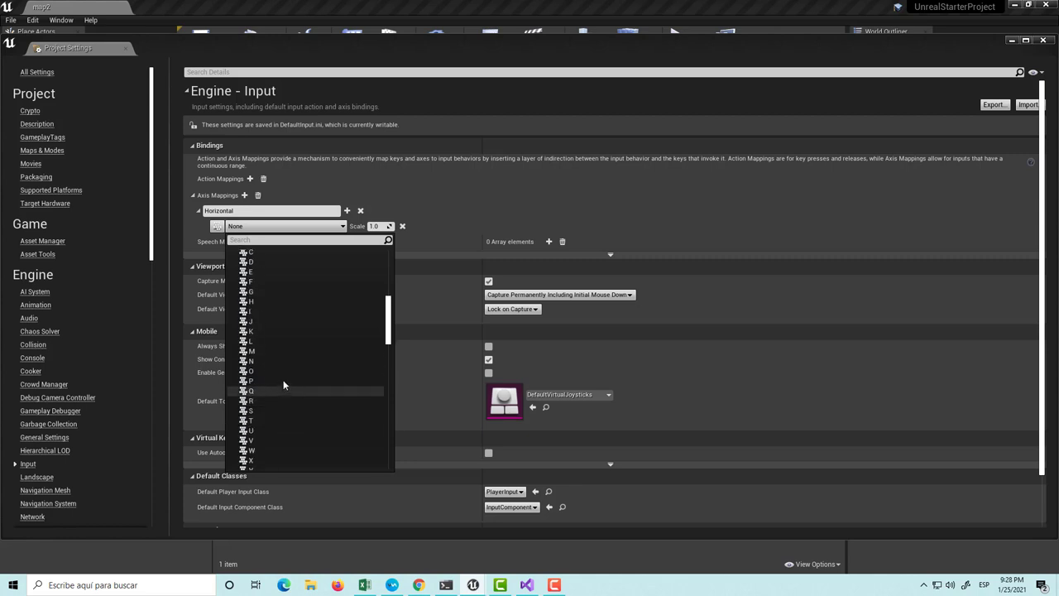
scroll(284, 373, up, 1)
scroll(284, 359, up, 1)
click(255, 283)
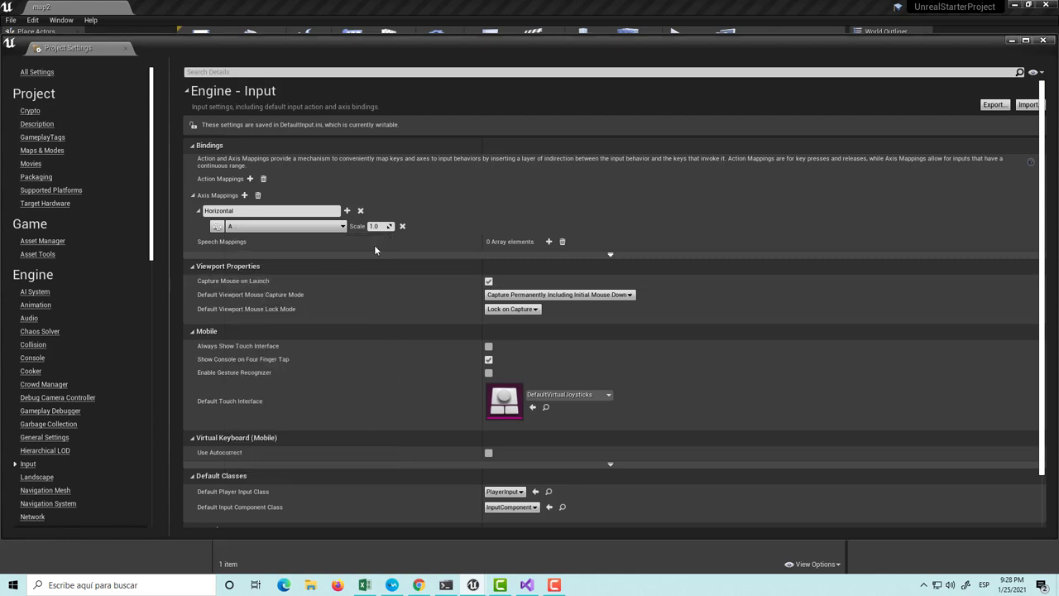
Add D as a second key on the Horizontal axis.
click(347, 211)
click(273, 241)
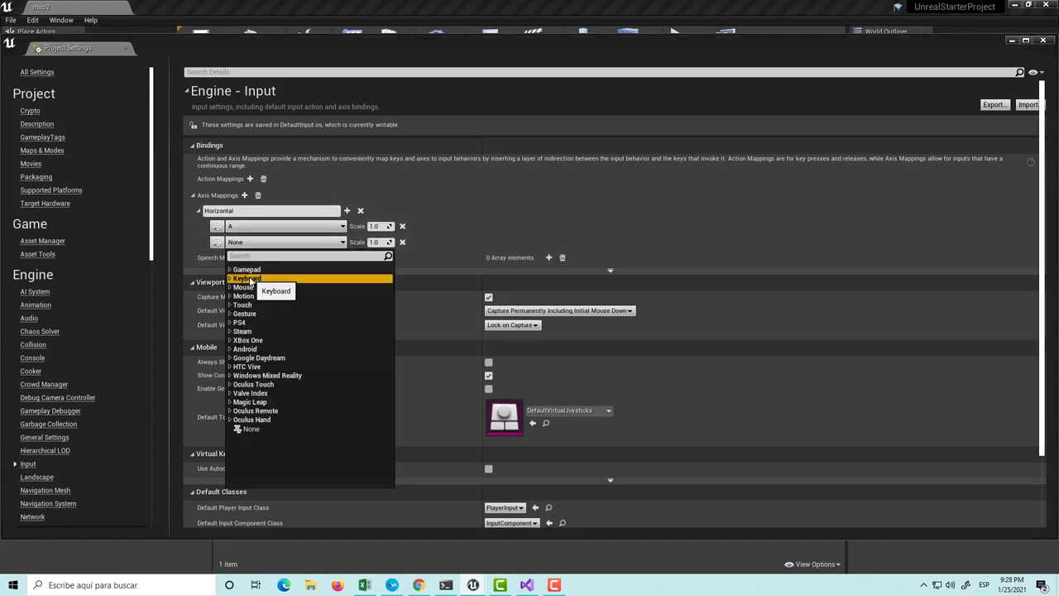
click(251, 279)
scroll(284, 335, down, 1)
scroll(284, 338, down, 1)
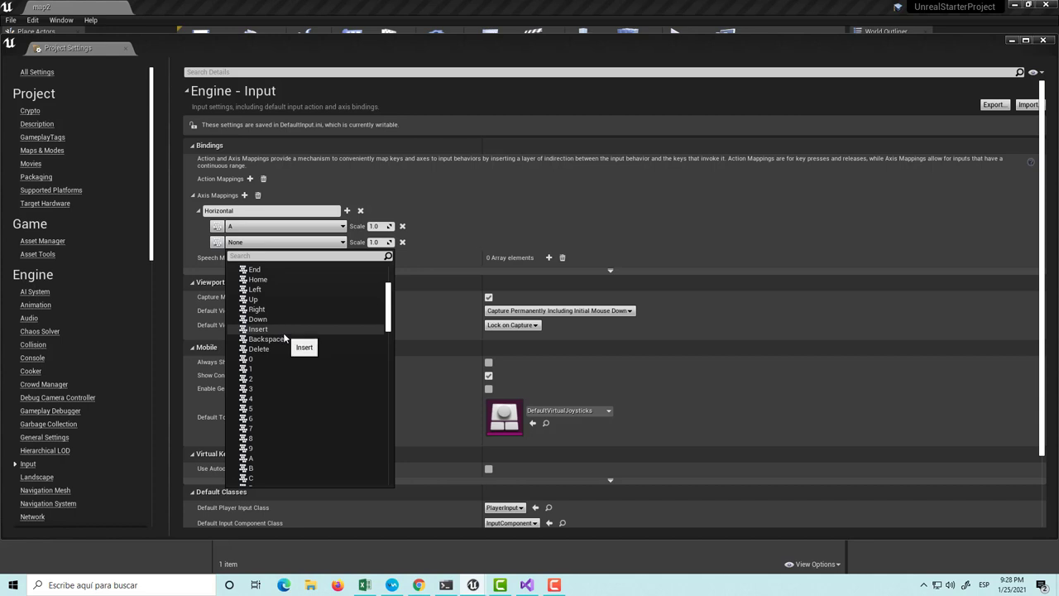
scroll(283, 335, down, 3)
scroll(277, 348, down, 2)
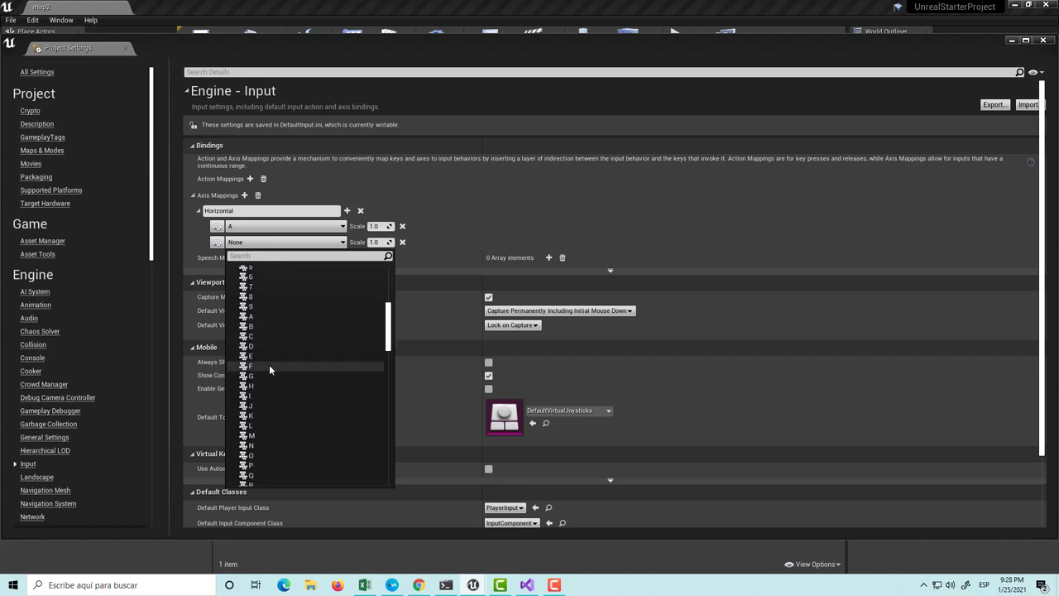
click(266, 347)
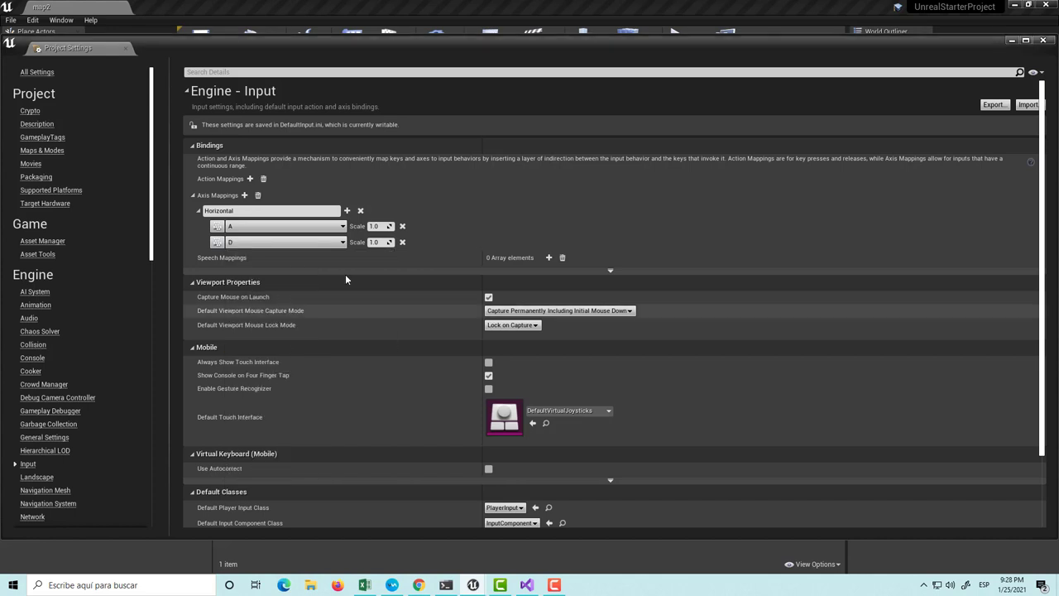
Set the A key's scale to -1.0.
click(375, 226)
text(-1)
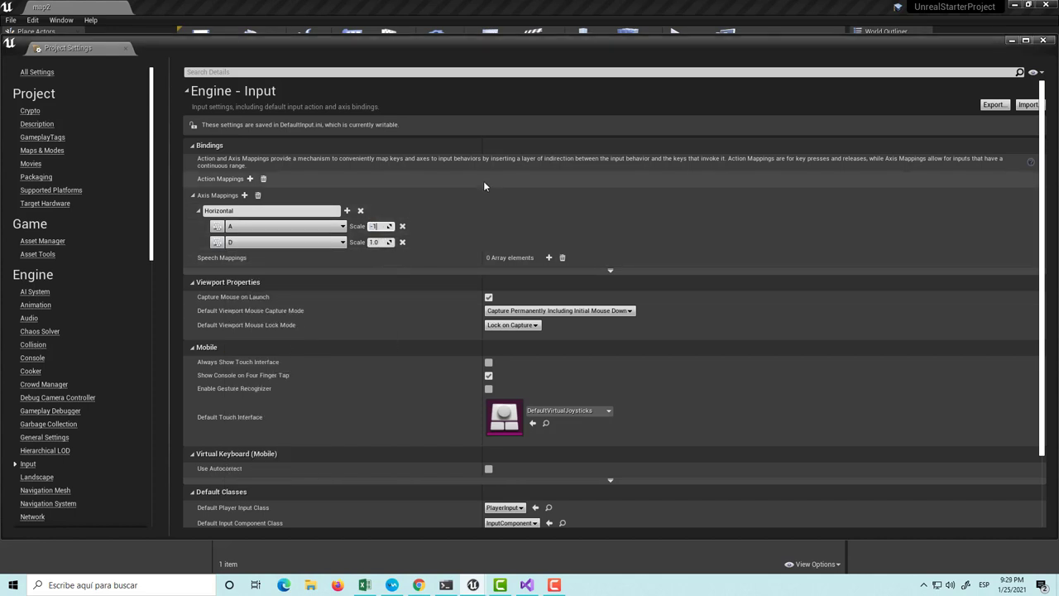
key(Return)
click(455, 235)
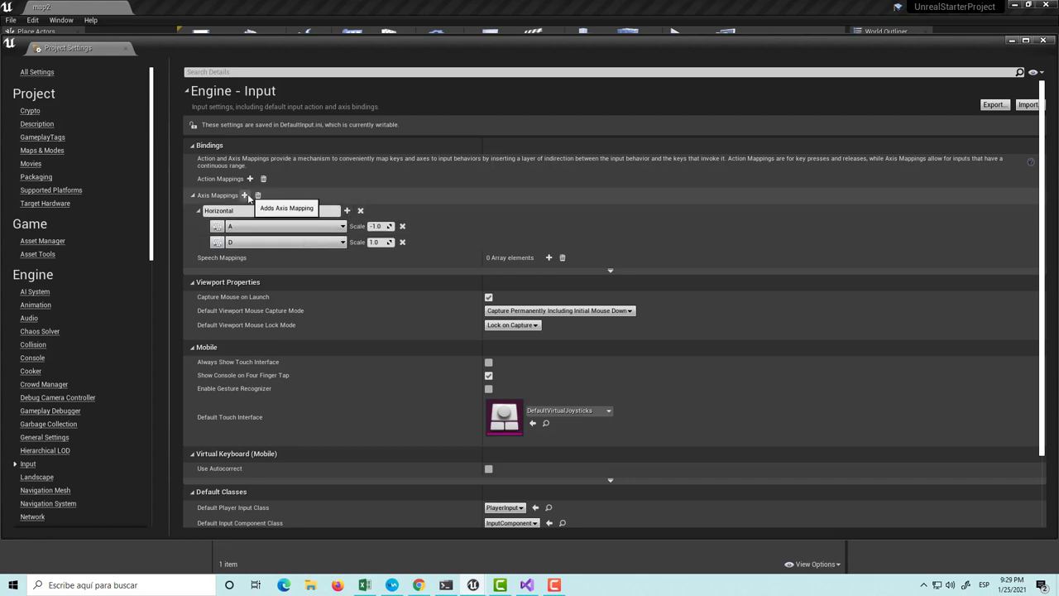
Add a Vertical axis mapping bound to the S key.
click(244, 195)
click(247, 258)
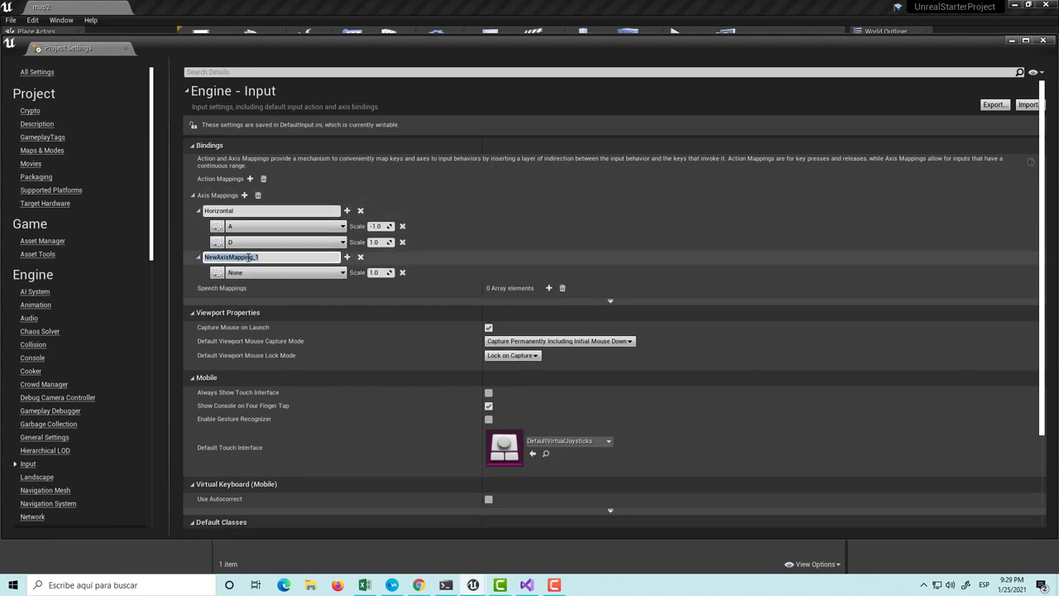
text(Vertical)
click(265, 273)
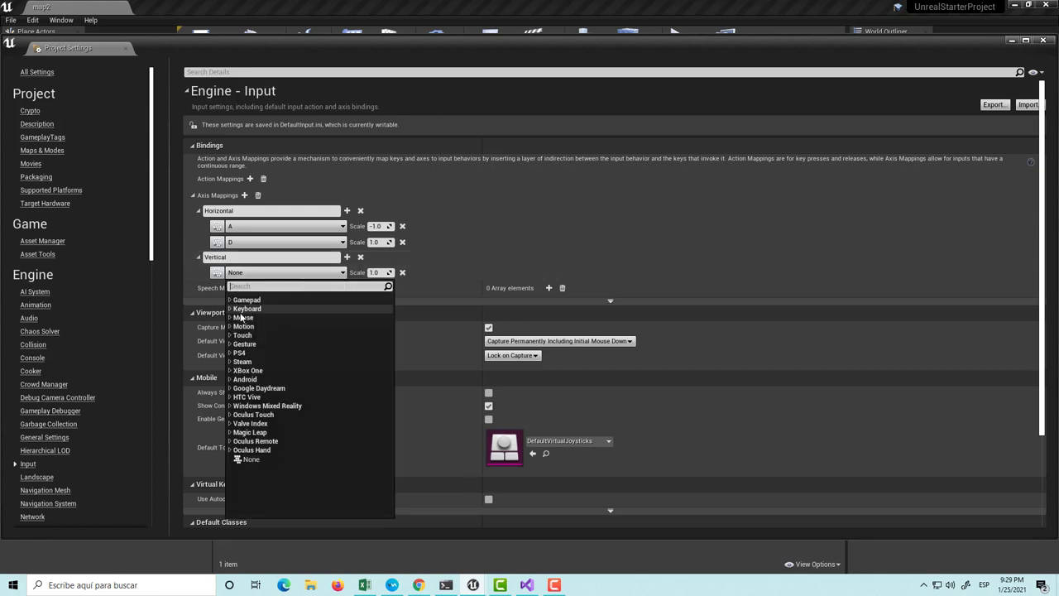
scroll(279, 377, down, 3)
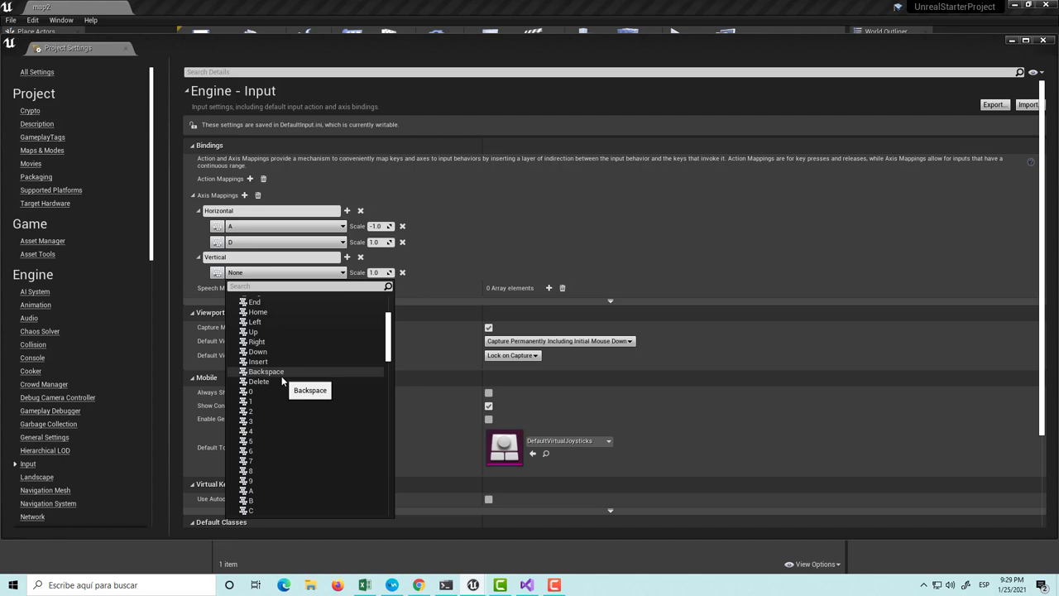
scroll(278, 358, down, 4)
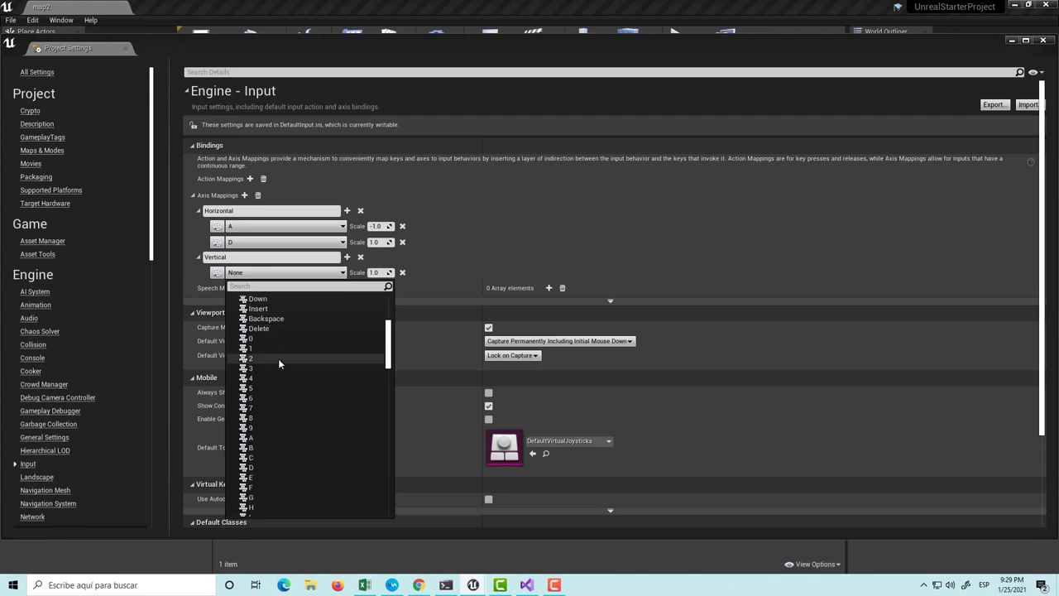
scroll(280, 349, down, 3)
scroll(286, 356, down, 3)
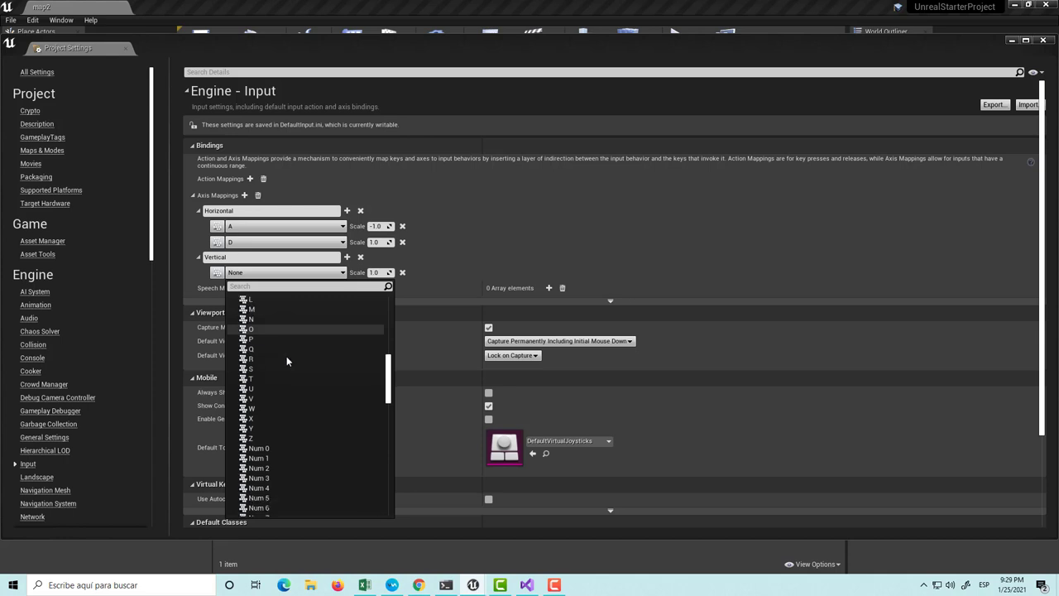
scroll(283, 381, down, 3)
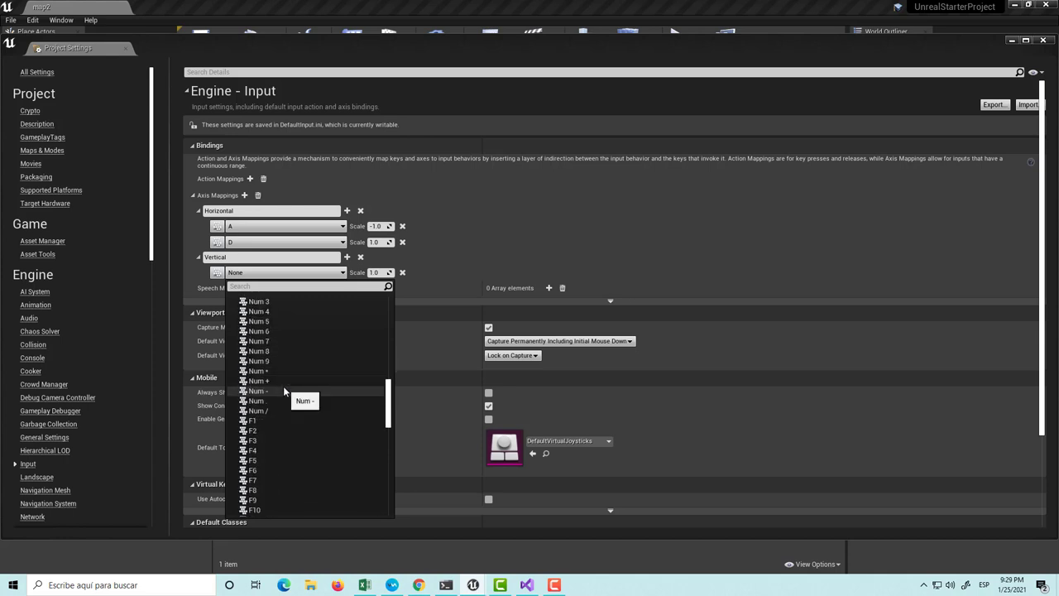
scroll(283, 389, down, 3)
scroll(283, 393, up, 5)
scroll(283, 386, up, 4)
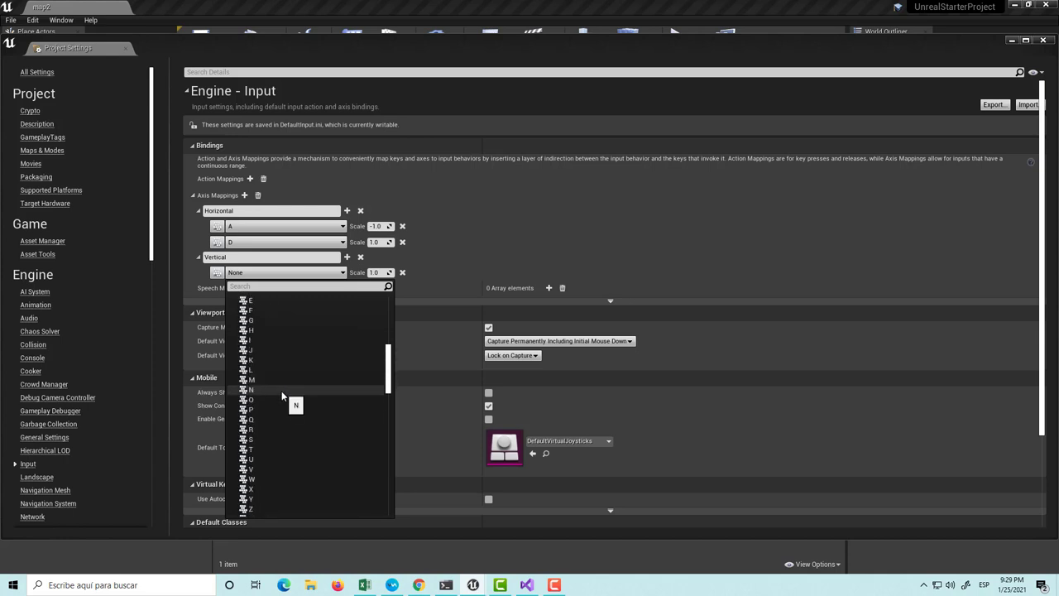
click(280, 439)
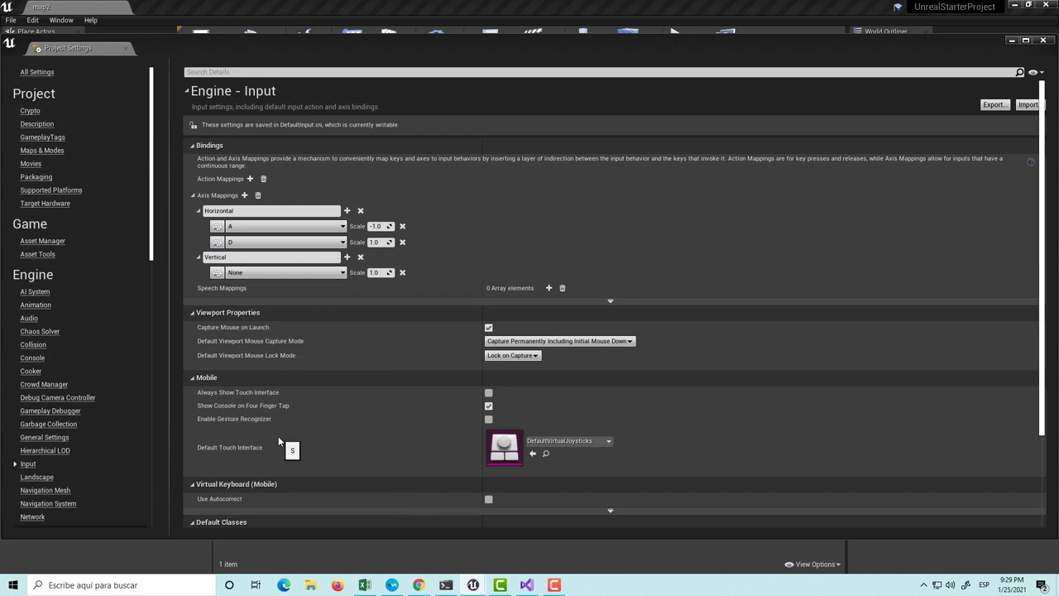
Give S a scale of -1.0, add W as a second Vertical key, and close Project Settings.
click(378, 272)
text(-1)
key(Return)
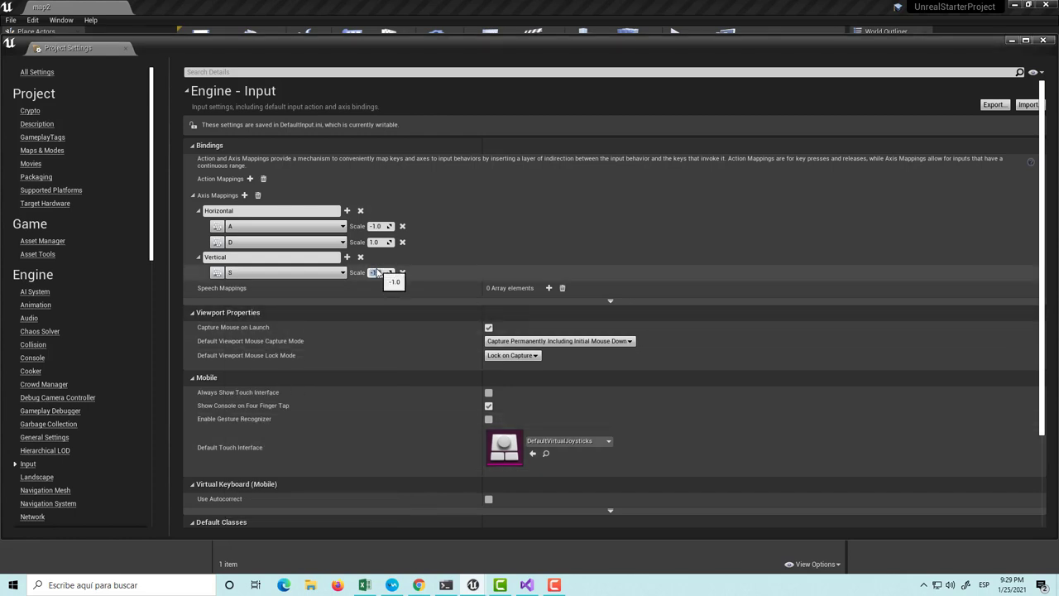
click(347, 256)
click(273, 288)
click(246, 324)
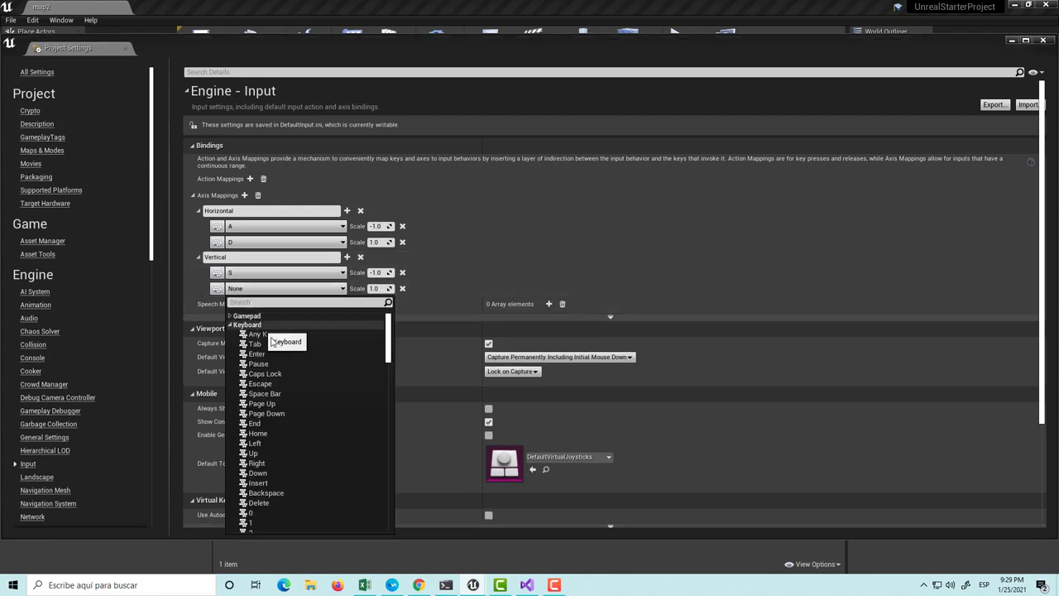
scroll(298, 386, down, 3)
scroll(283, 400, down, 3)
scroll(282, 411, down, 3)
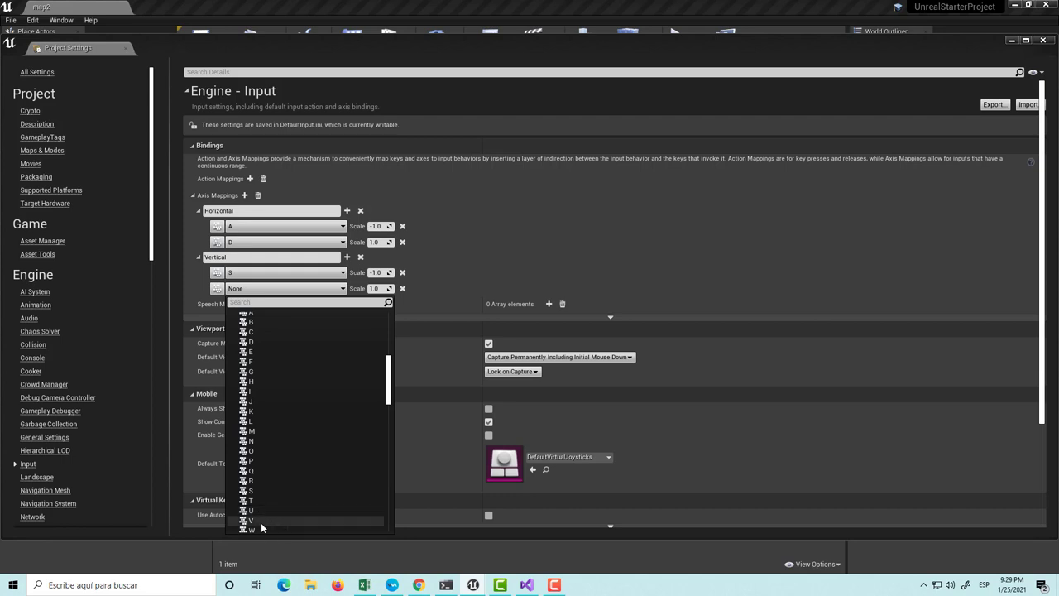
click(261, 529)
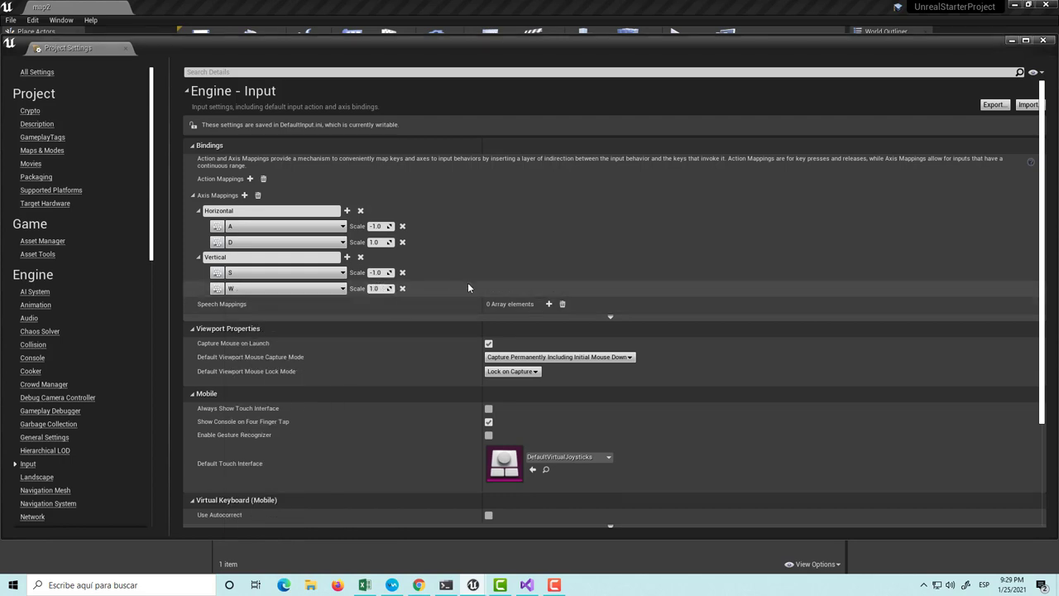
click(1045, 40)
Back in MyPawn.h, add a private: section after GENERATED_BODY().
click(527, 584)
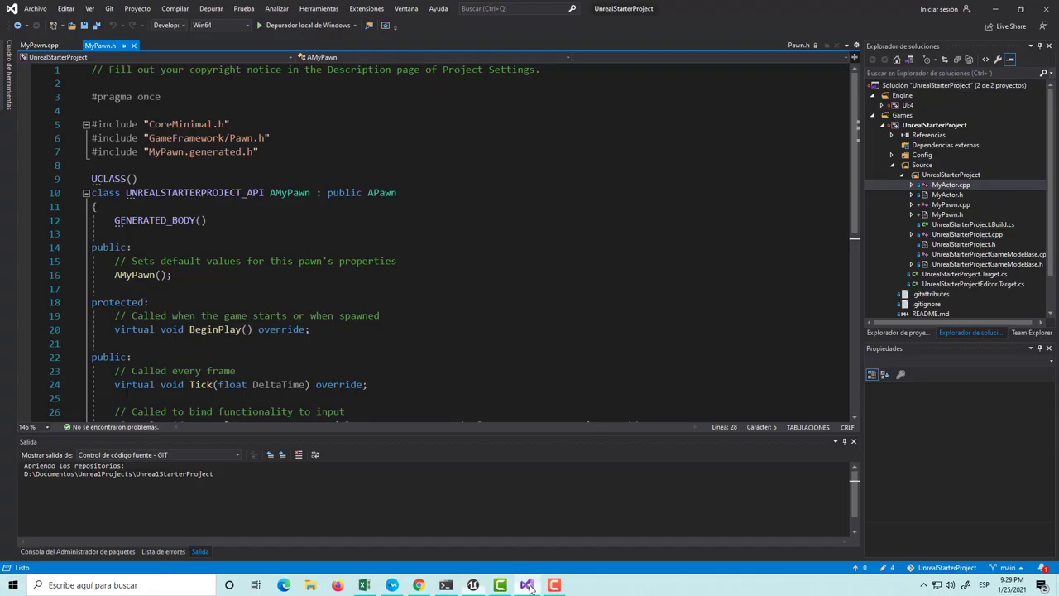
scroll(336, 276, down, 3)
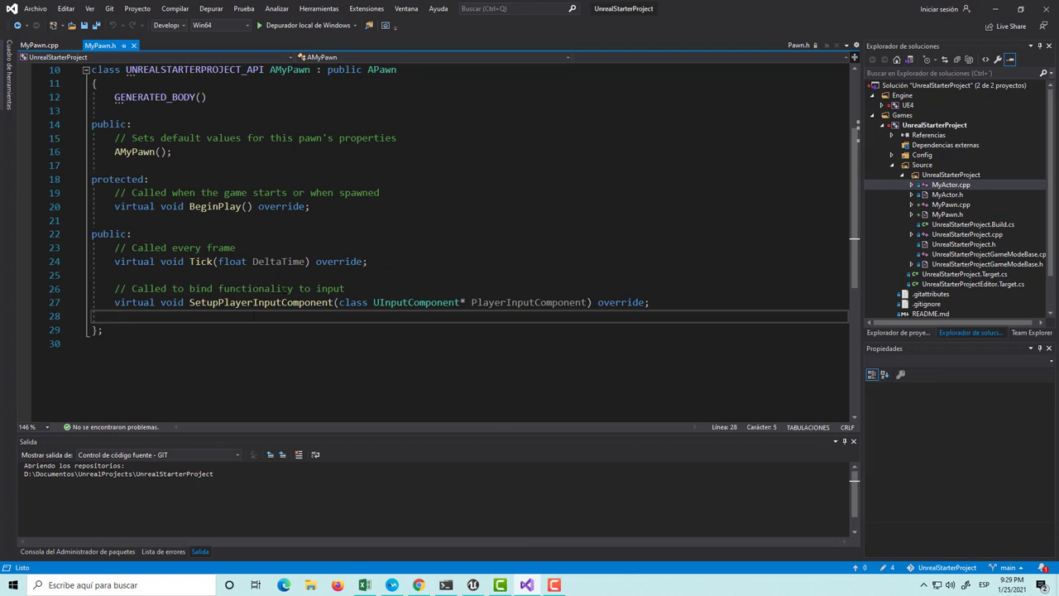
scroll(228, 246, up, 3)
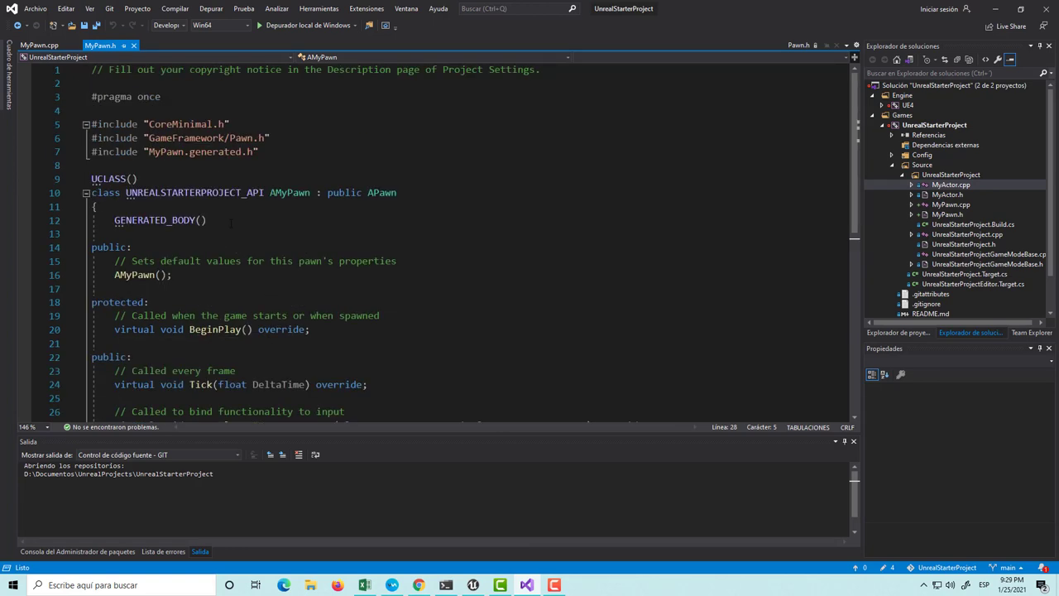
click(230, 222)
key(Return)
key(Return)
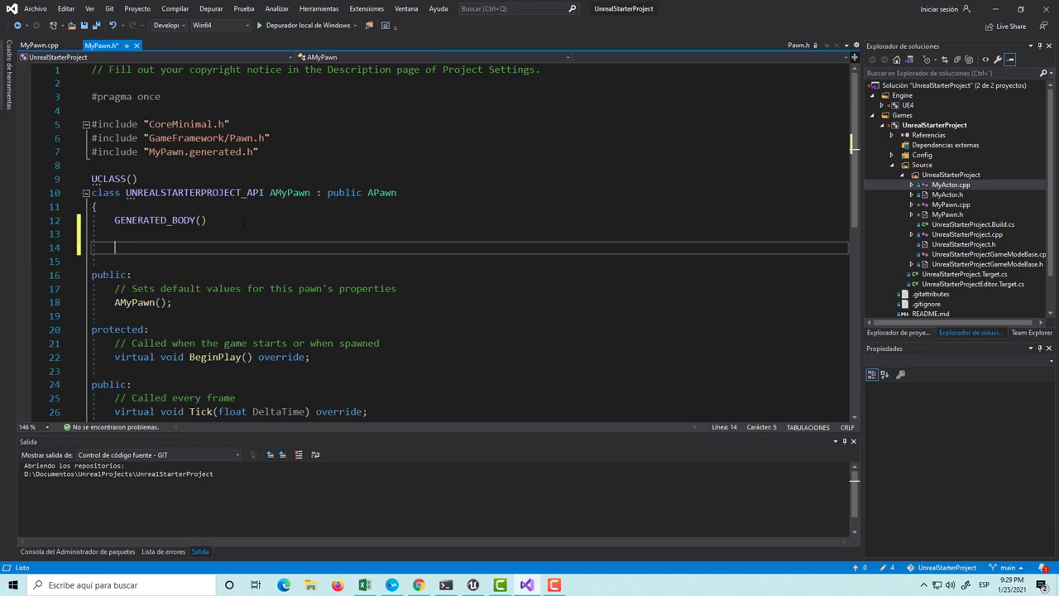
text(peivate)
key(BackSpace)
key(BackSpace)
key(BackSpace)
key(BackSpace)
key(BackSpace)
key(BackSpace)
text(rivate)
key(Return)
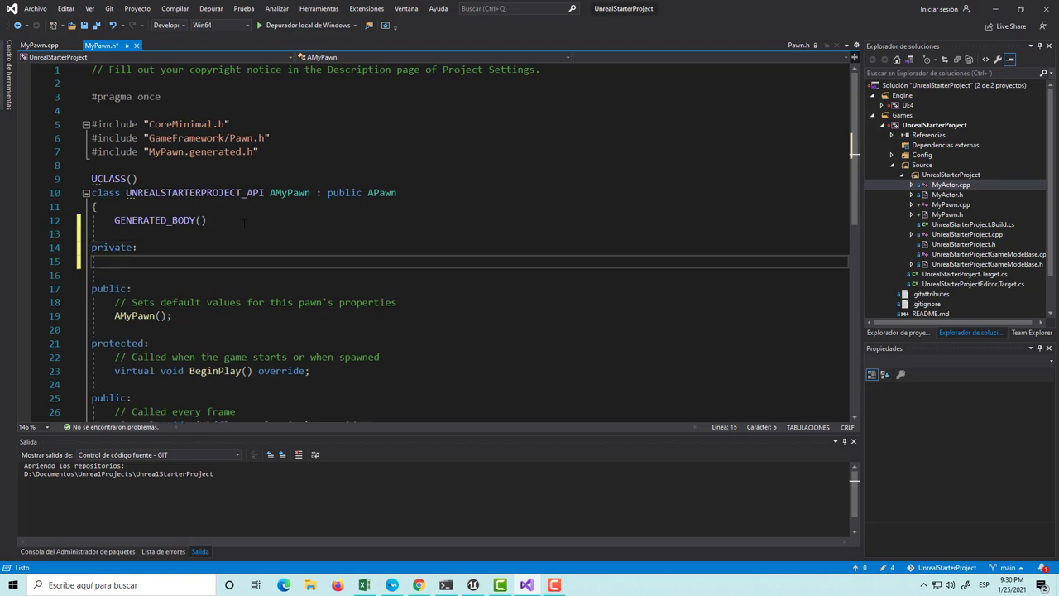
Add UPROPERTY(EditAnywhere), save, and begin the float moveSpeed {100.f}; declaration beneath it.
text(UPROP)
key(BackSpace)
key(BackSpace)
key(BackSpace)
text(ROPERTY)
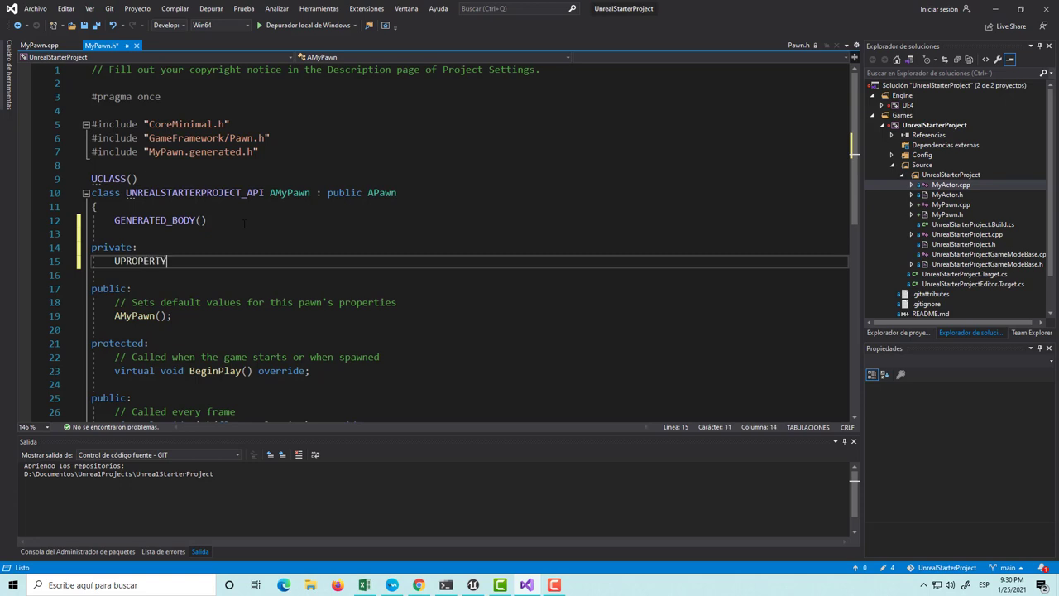
key(BackSpace)
key(BackSpace)
key(BackSpace)
text(Y()
text(EditA)
text(nywhere)
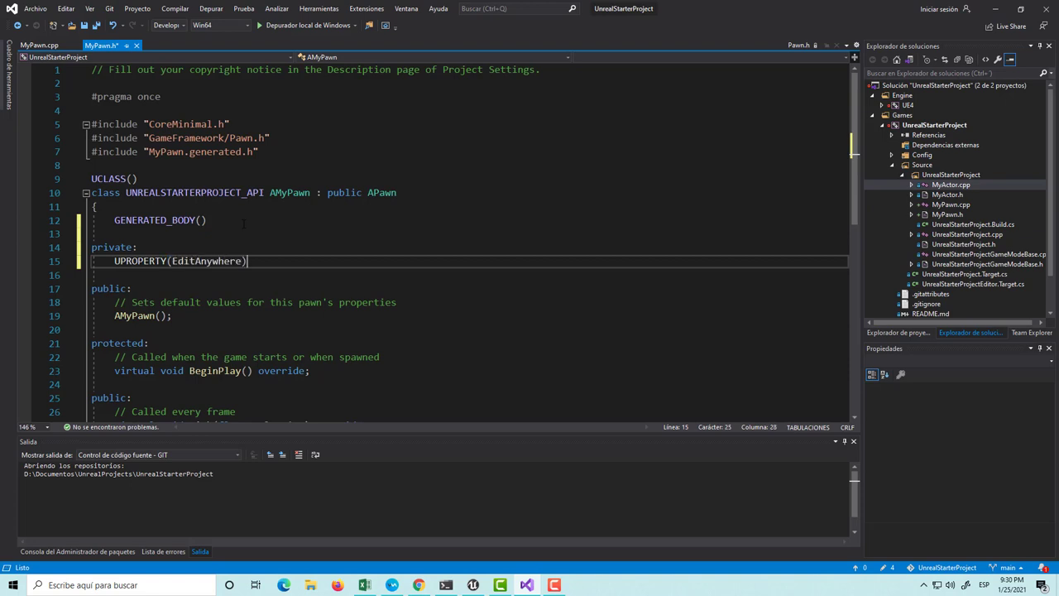
key(End)
key(Return)
key(ctrl+s)
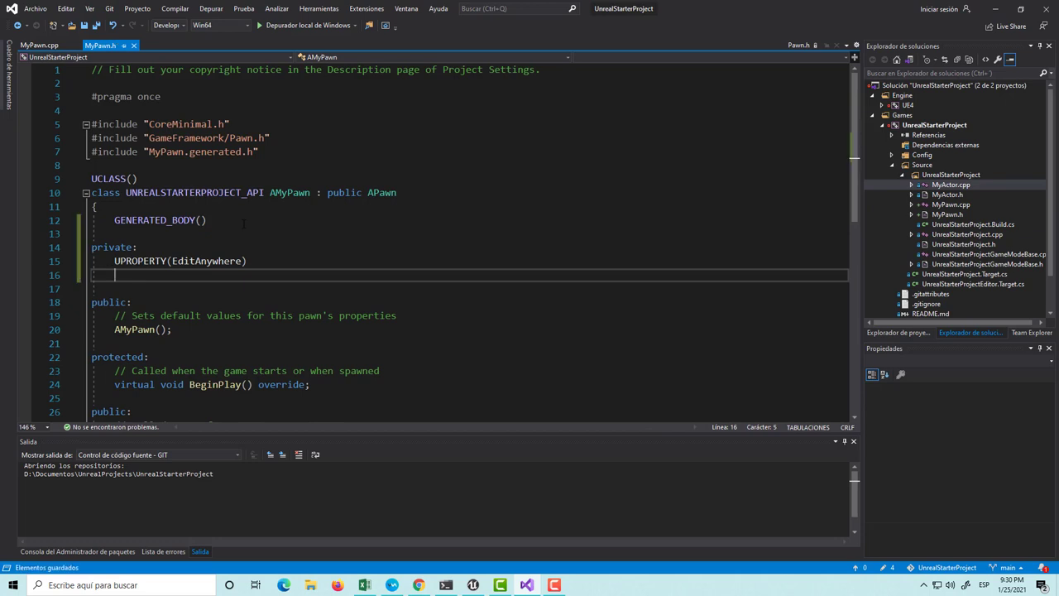
text(floatmov)
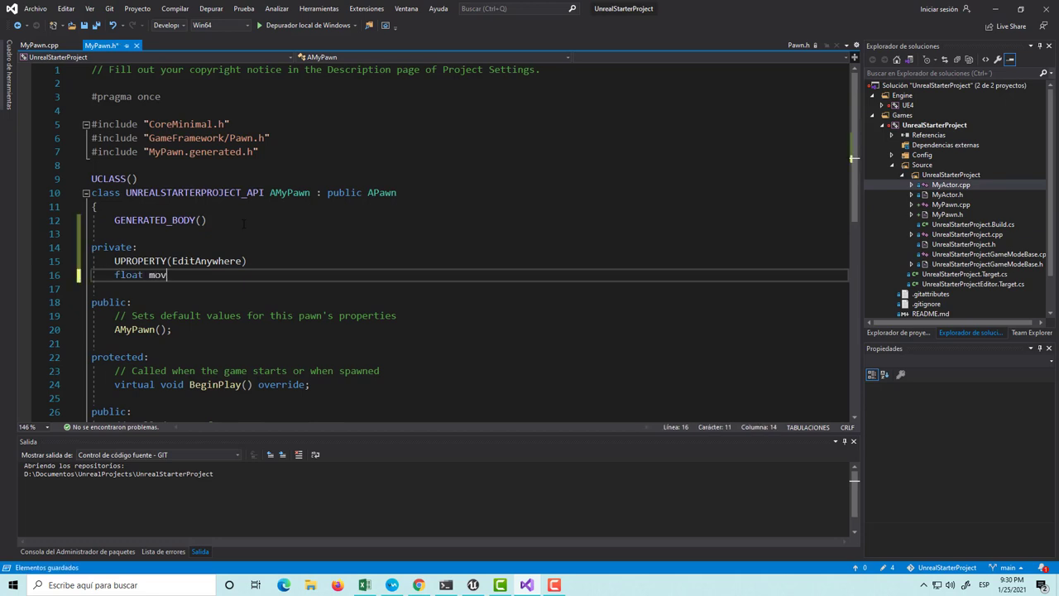
text(Speed)
text( {1)
text(00.)
text(f};)
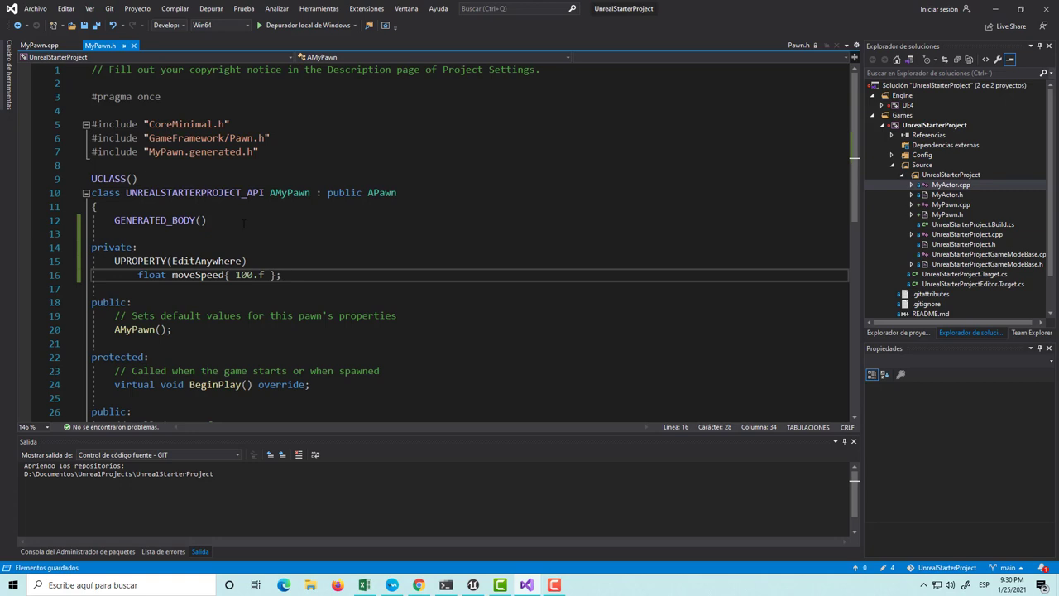
Reformat the indentation of all of MyPawn.h and save it.
key(ctrl+a)
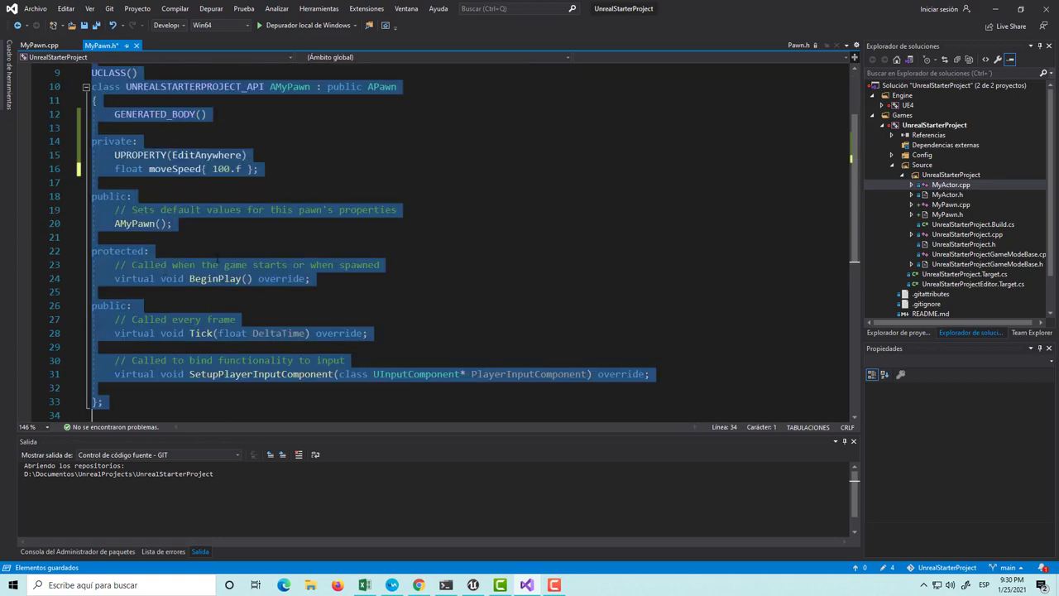
key(ctrl+k)
key(ctrl+f)
key(ctrl+s)
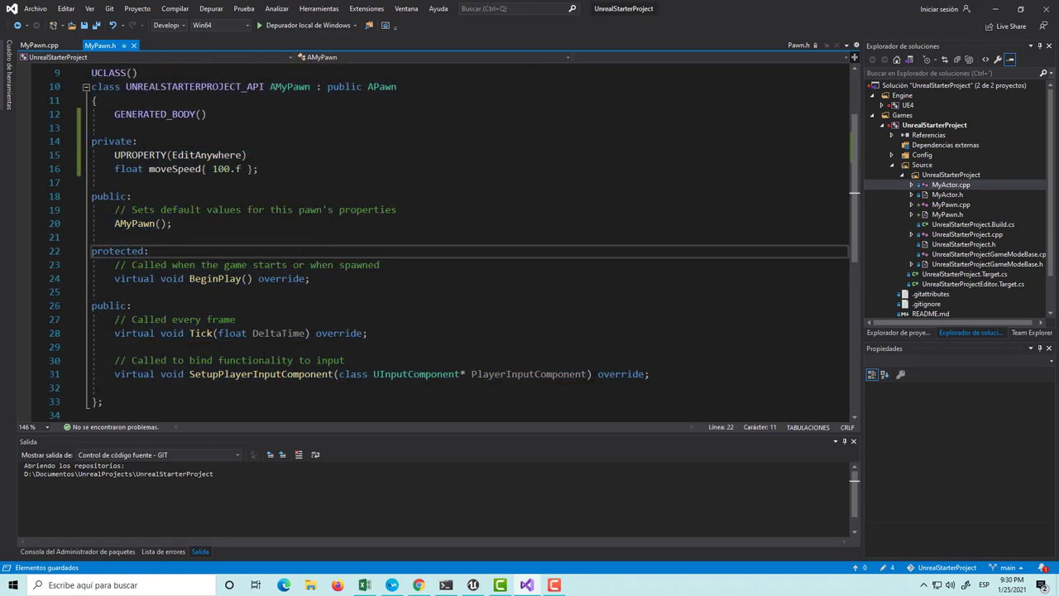
Below moveSpeed, add the void HorizontalAxis(float) and void VerticalAxis(float); declarations.
scroll(331, 240, up, 1)
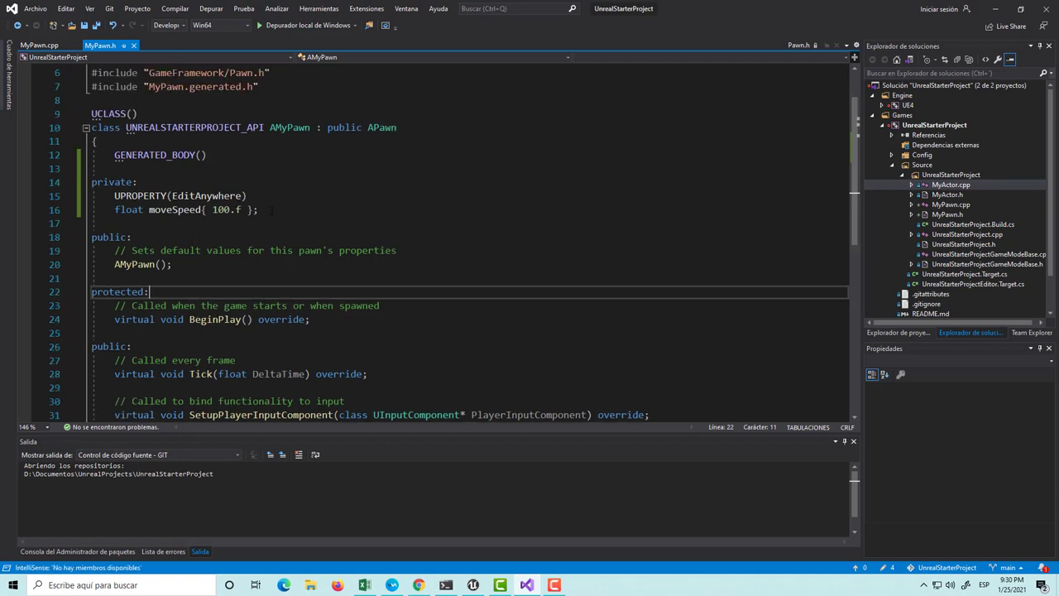
click(435, 204)
key(Return)
key(Return)
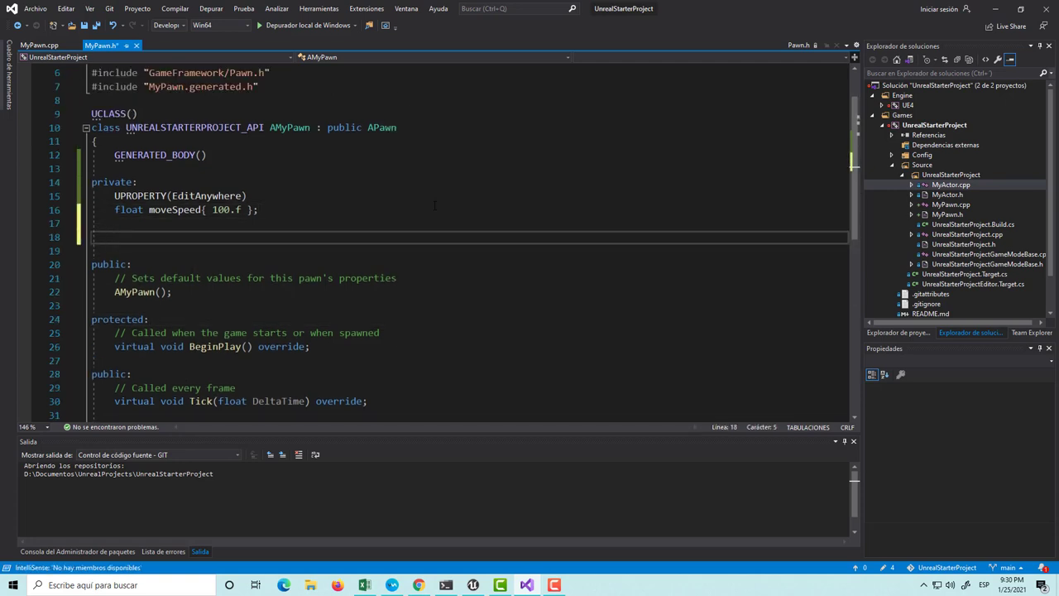
key(ctrl+s)
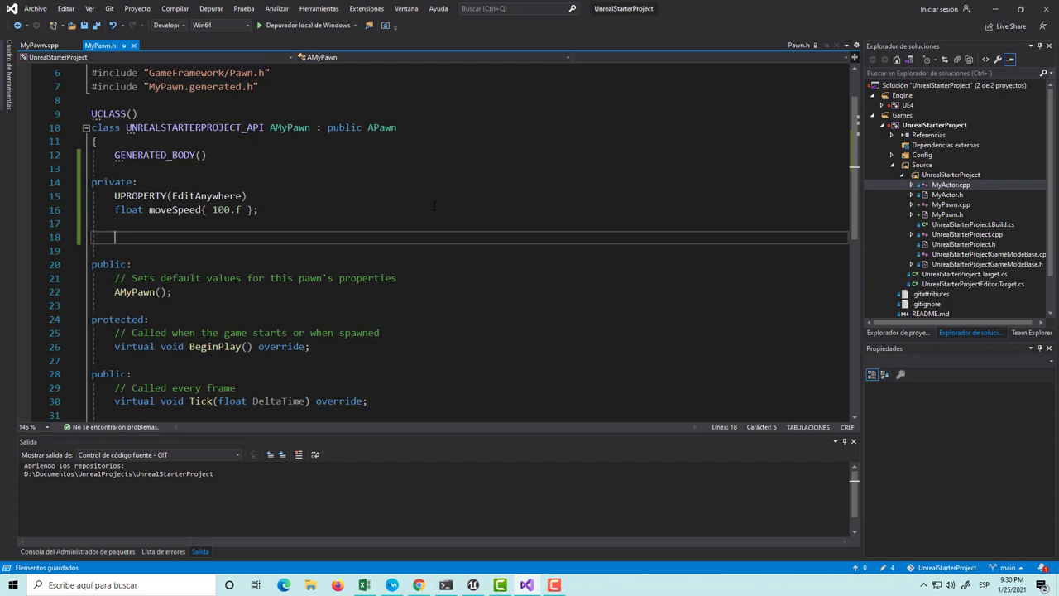
text(void)
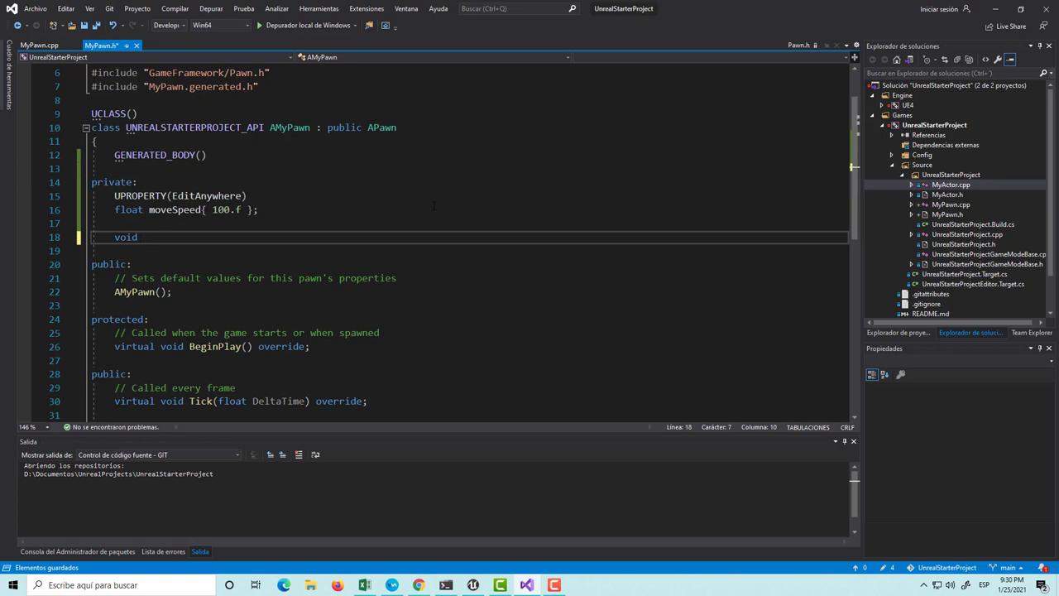
text( Hori)
text(zontalAx)
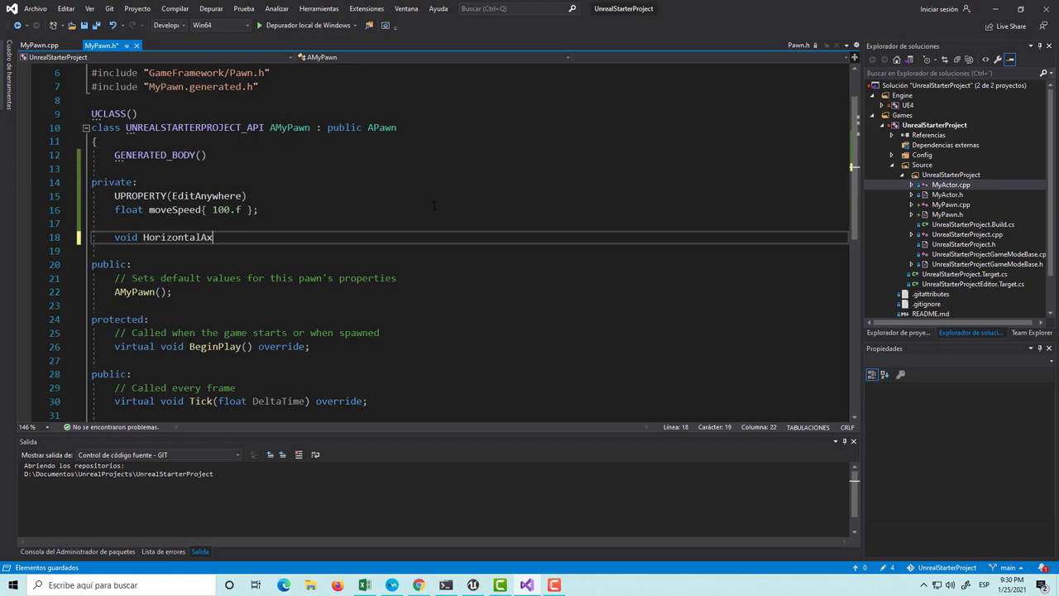
text(is()
text(float)
text();)
key(Return)
text(void )
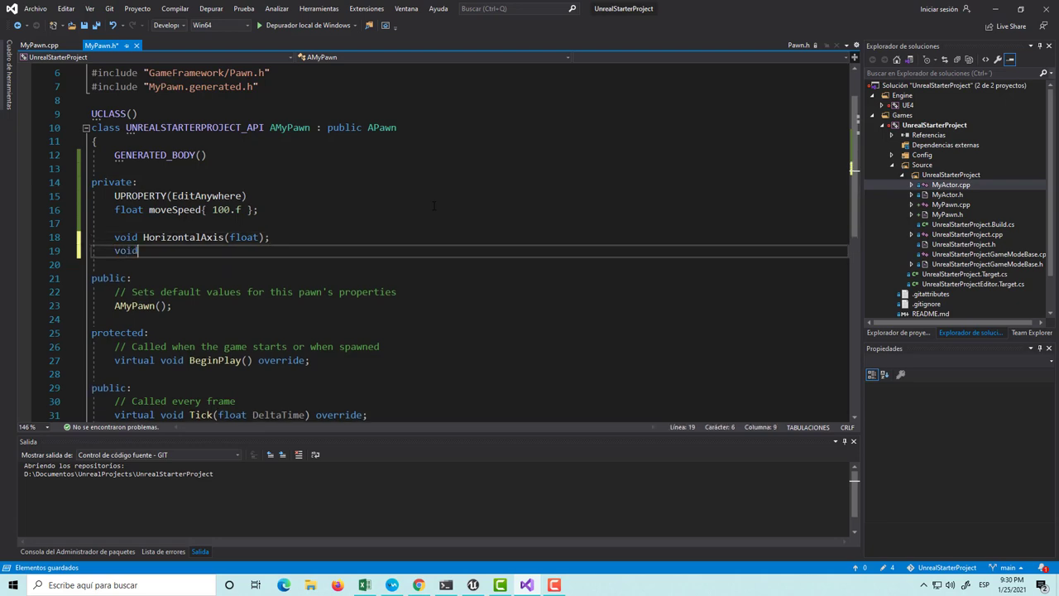
text(Vertic)
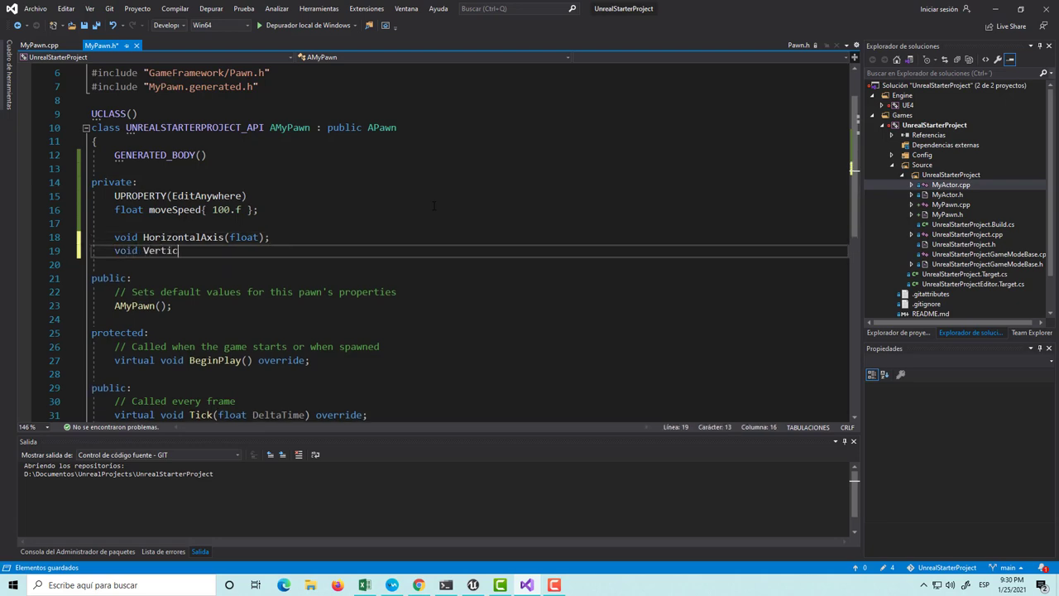
text(alAxis)
text((floa)
text(t);)
Name both axis parameters 'value' and save MyPawn.h.
key(Up)
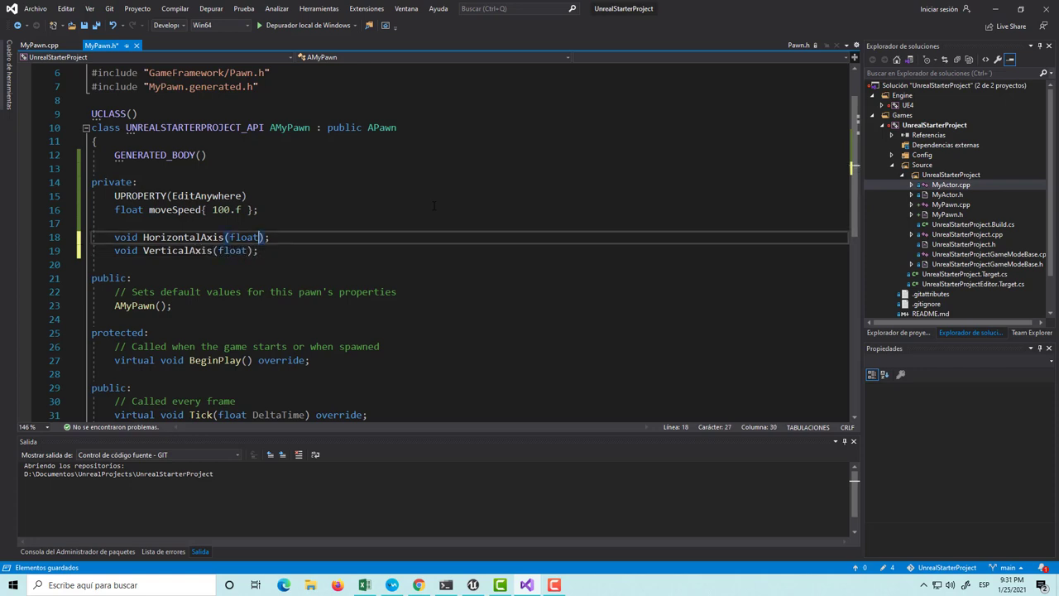
text(value)
key(Down)
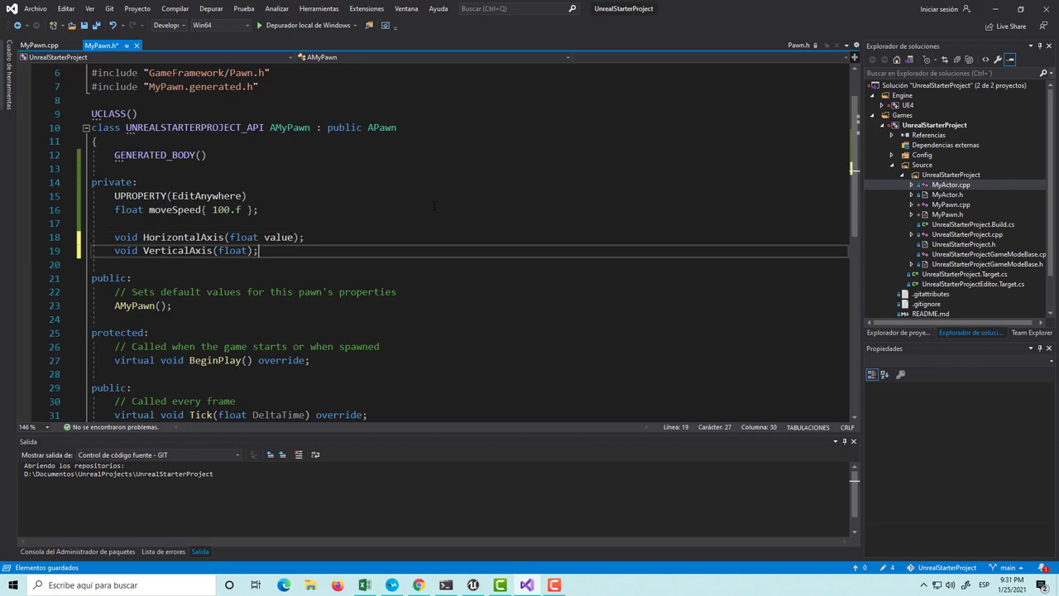
key(Left)
key(Left)
text(value)
key(ctrl+s)
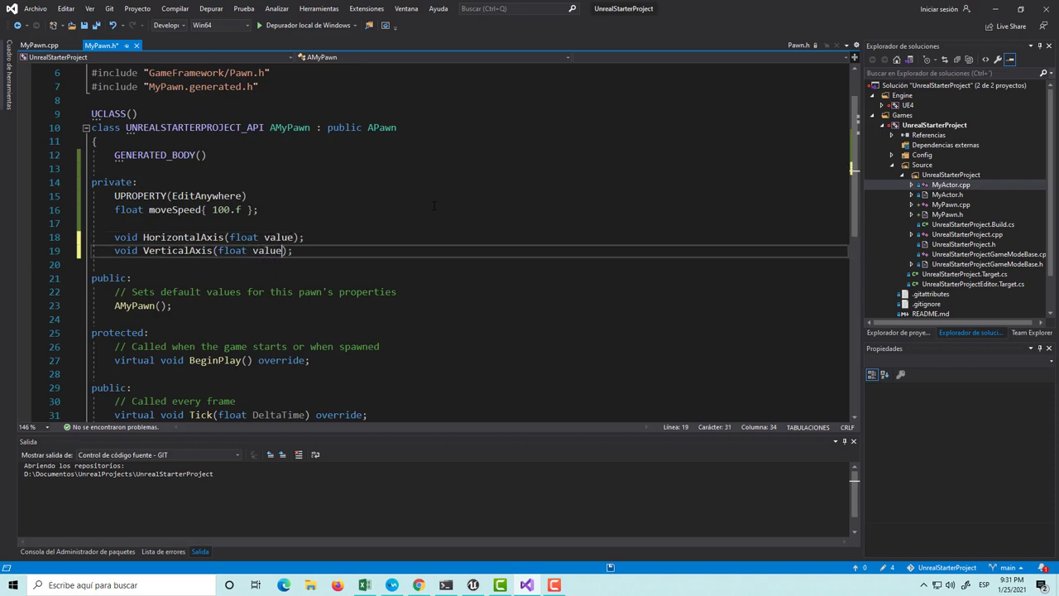
key(Up)
key(Up)
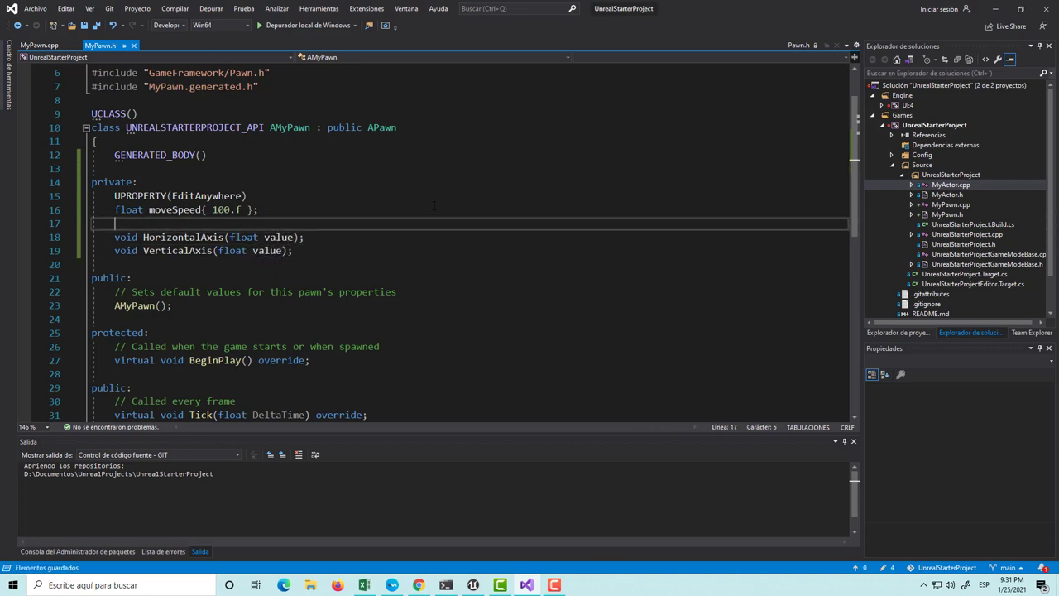
Add an 'FVector direction{};' member below moveSpeed and save the header.
key(Return)
key(Up)
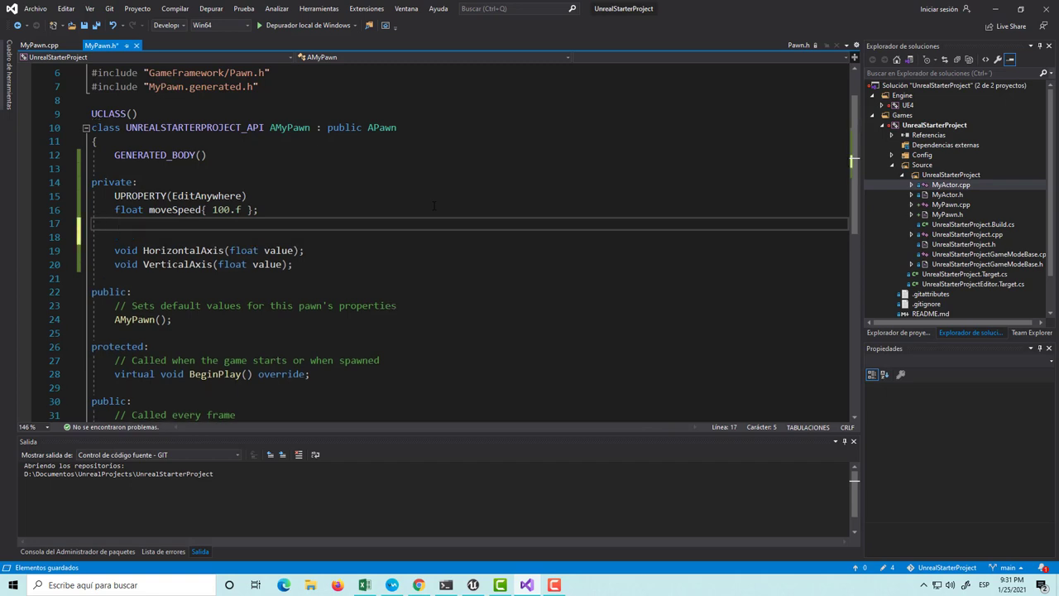
text(FV)
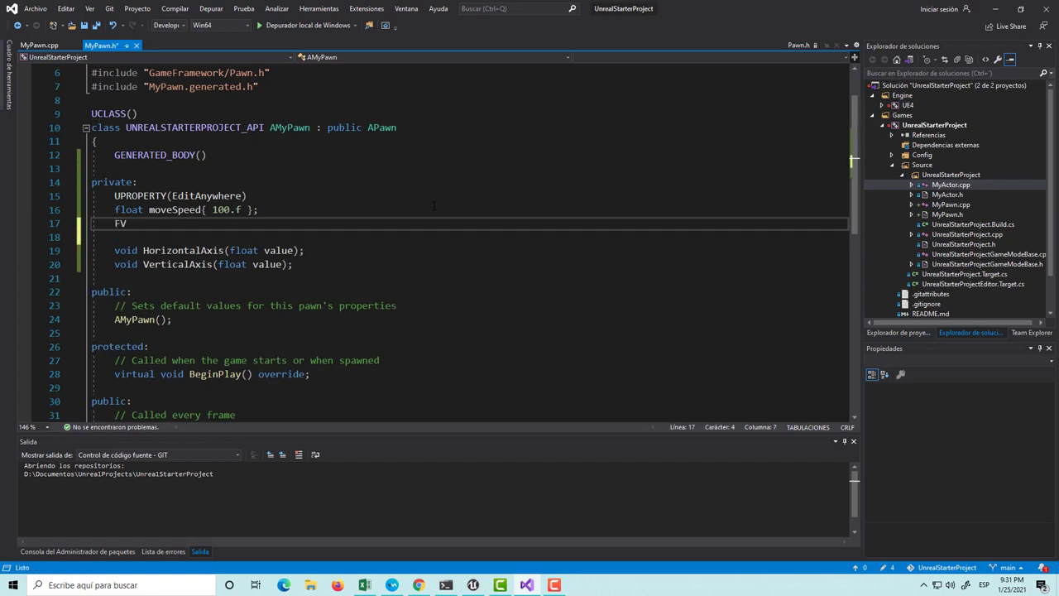
text(ector)
text( direction)
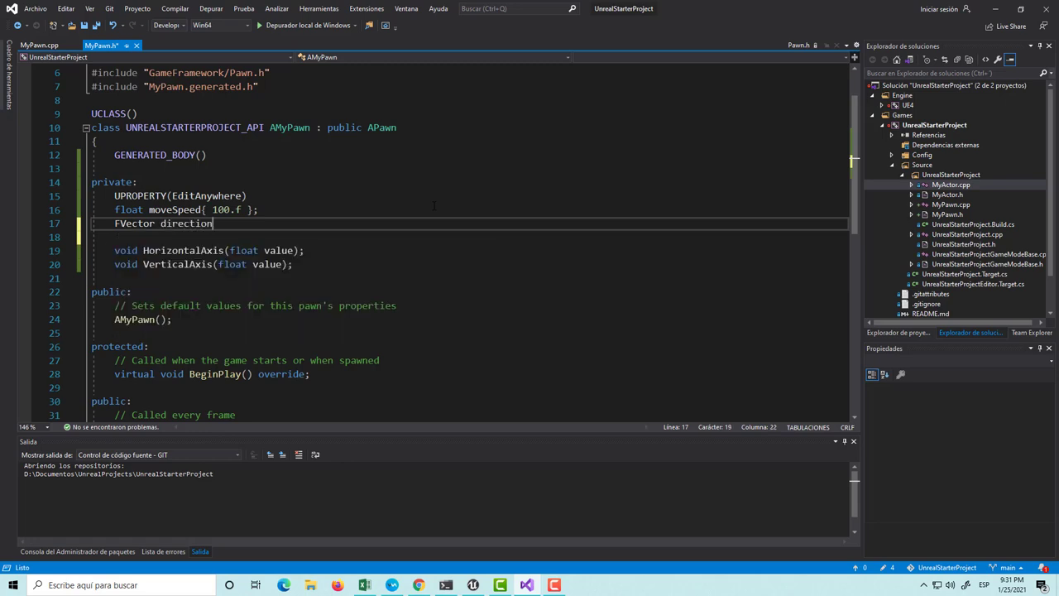
key(Left)
key(Left)
key(Left)
key(Right)
key(Right)
key(Right)
text({)
text(};)
key(ctrl+s)
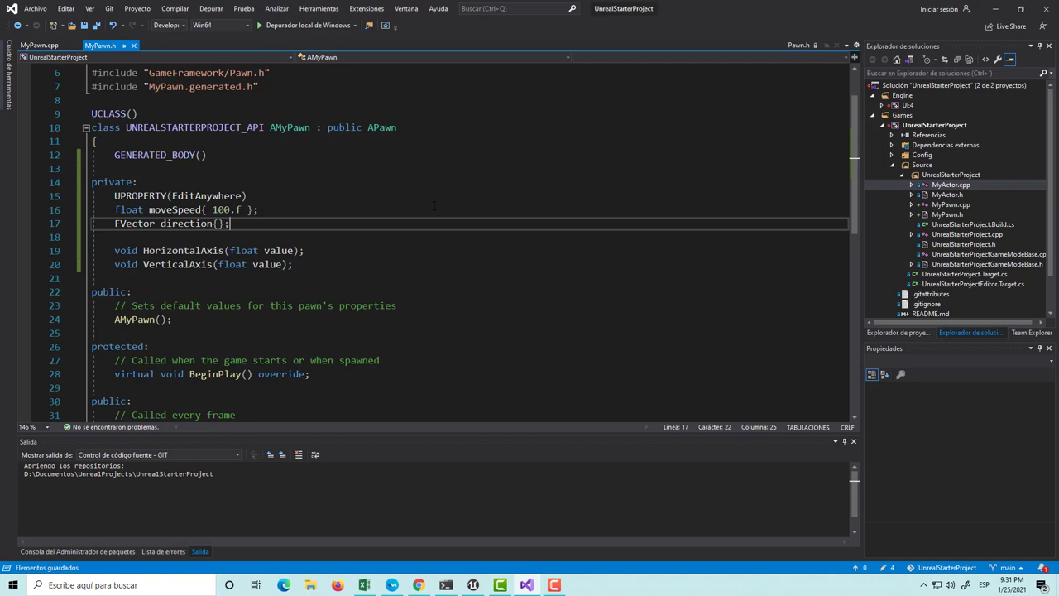
Make direction an FVector pointer initialised with new FVector(), and save MyPawn.h.
key(Left)
key(Left)
key(Left)
text(*)
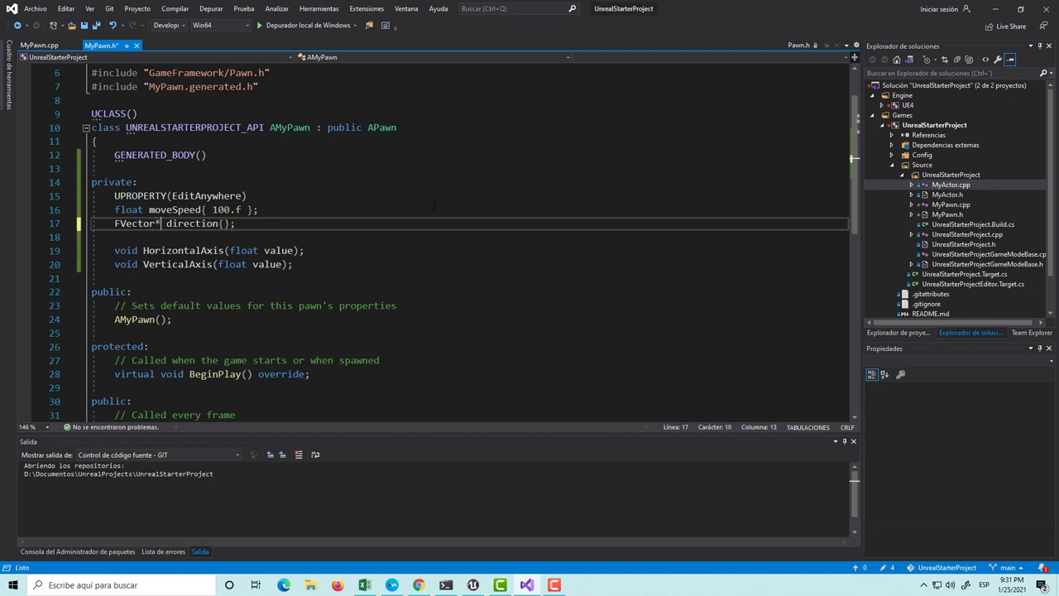
key(Right)
key(Right)
key(Right)
key(Right)
key(Right)
key(Right)
key(Right)
key(Right)
key(Right)
text(new F)
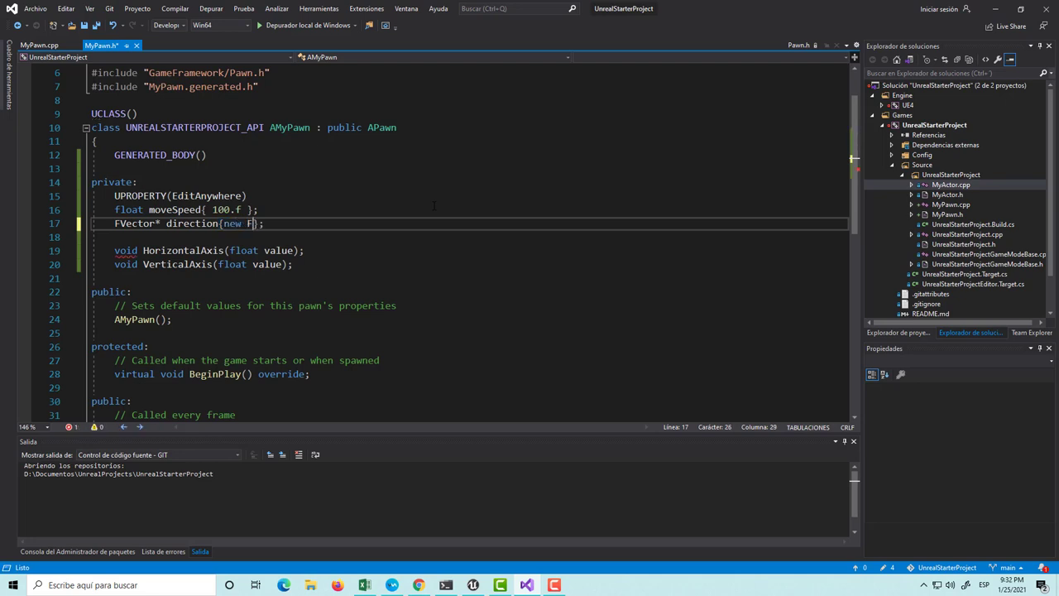
text(Vector)
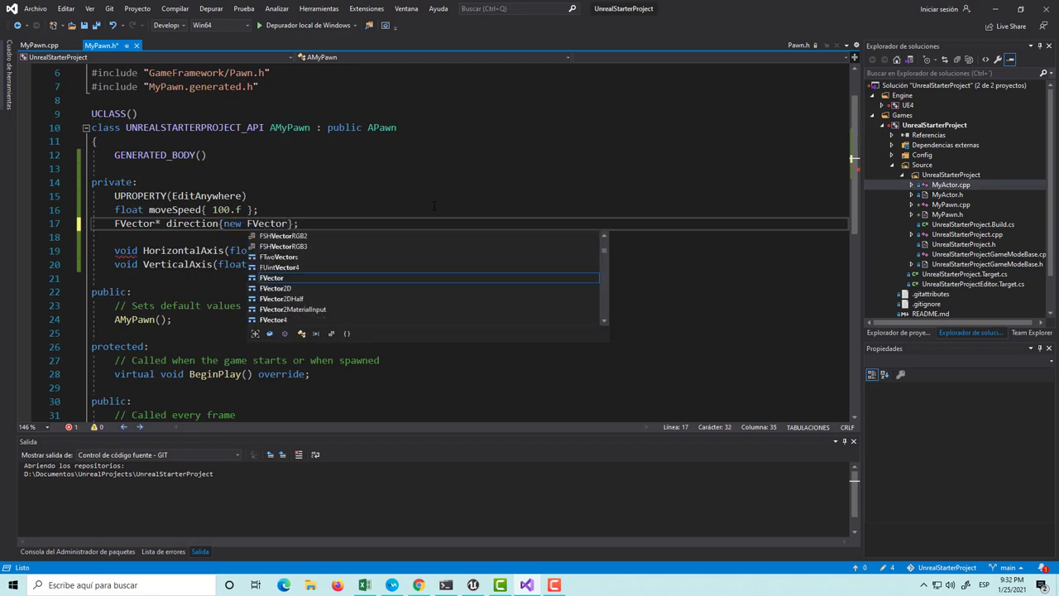
text(())
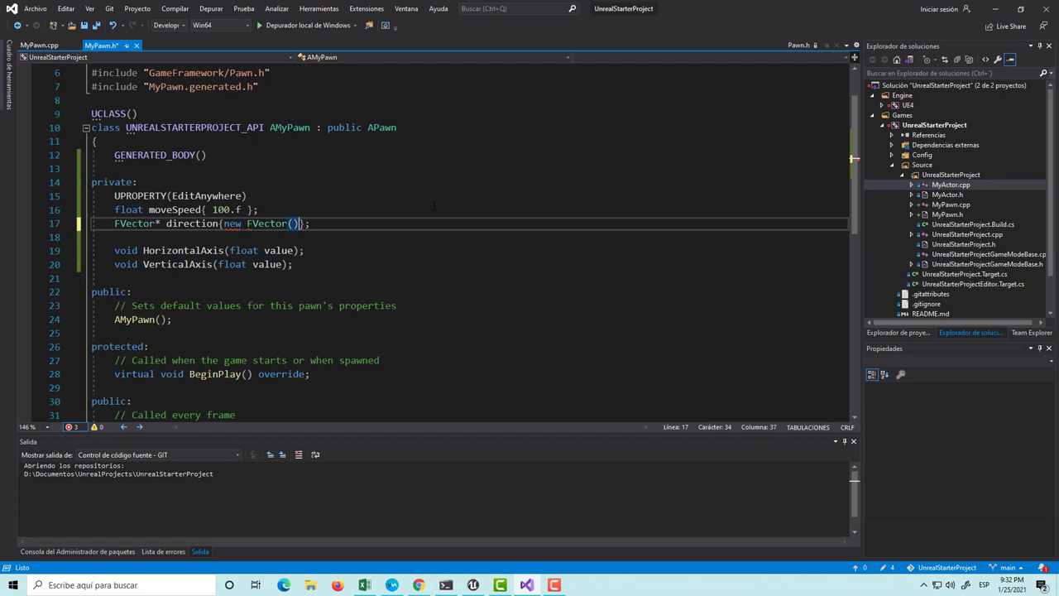
key(ctrl+s)
key(ctrl+Left)
key(ctrl+Left)
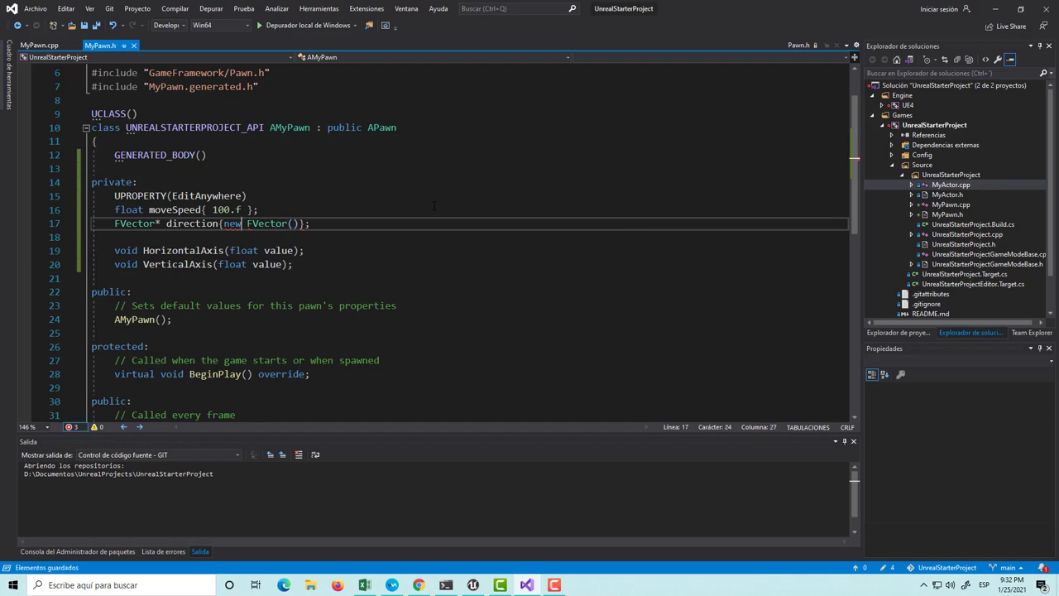
key(ctrl+Left)
click(328, 261)
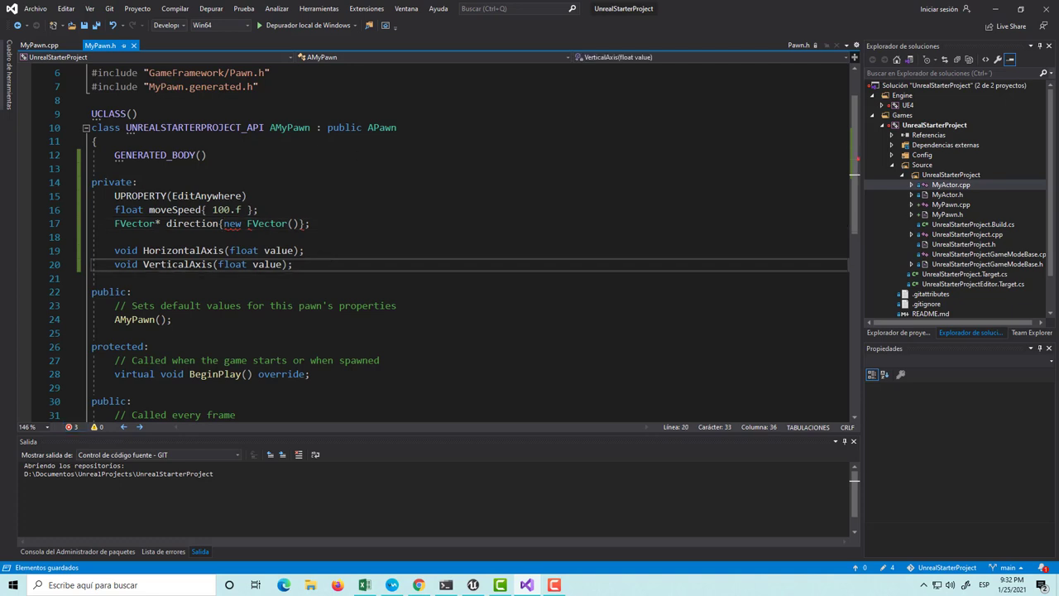
click(352, 225)
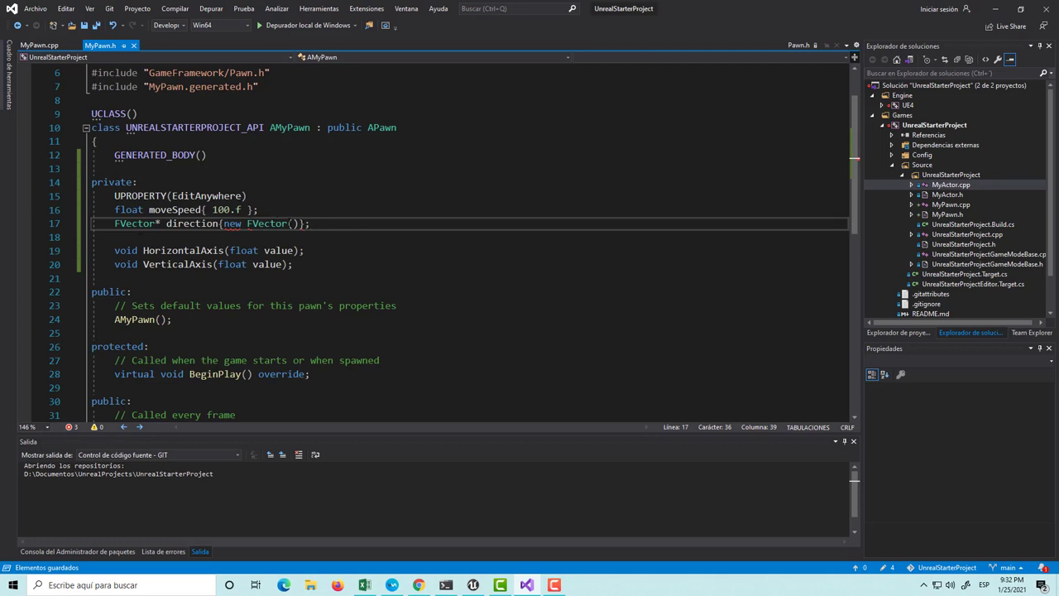
Build the solution with Compilar > Compilar solución, getting 1 succeeded and 0 failed.
click(171, 10)
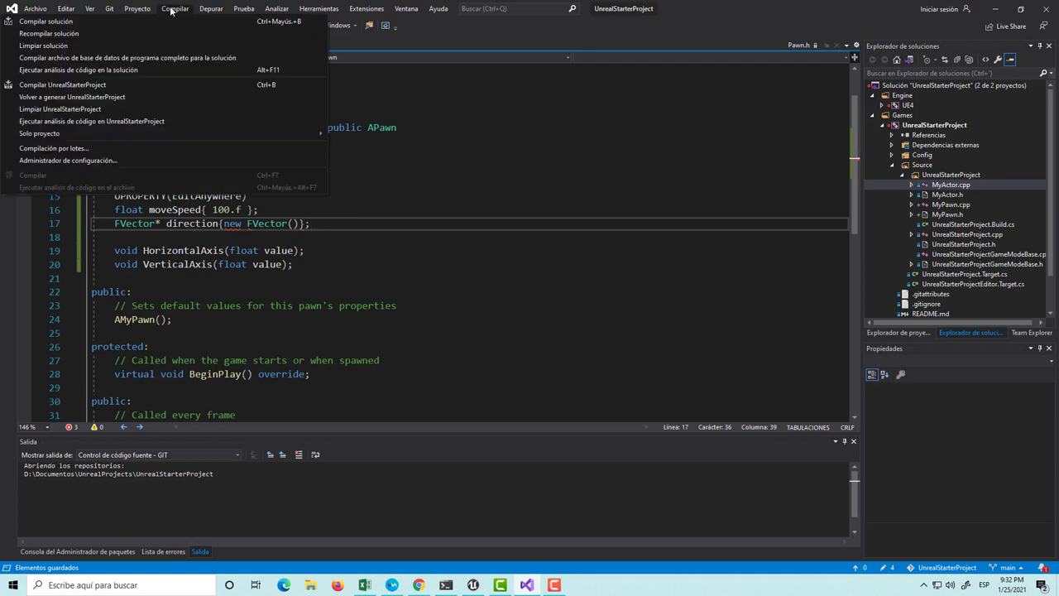
click(135, 24)
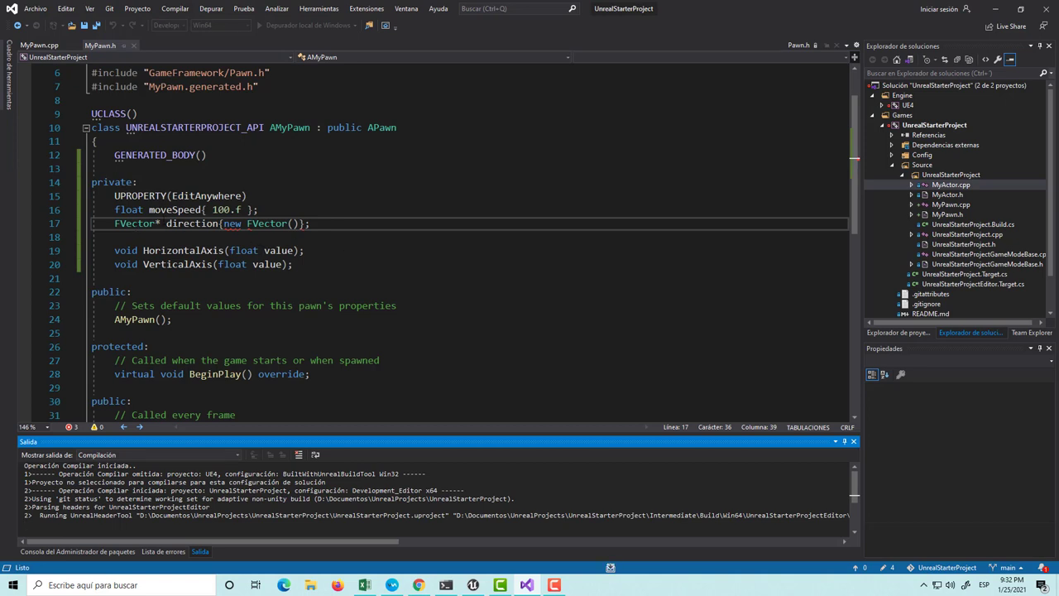
click(323, 231)
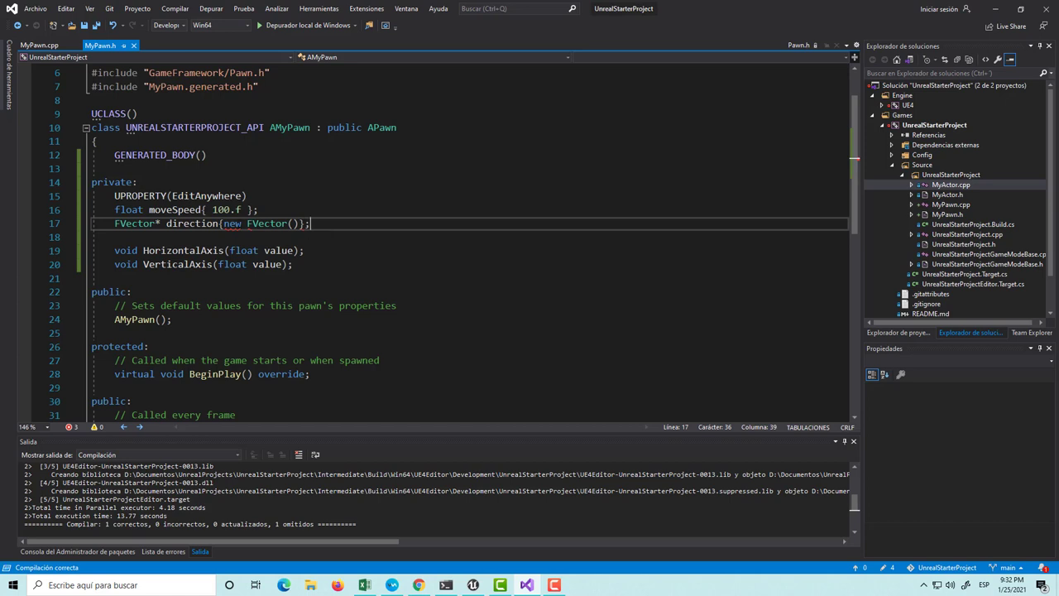
click(473, 585)
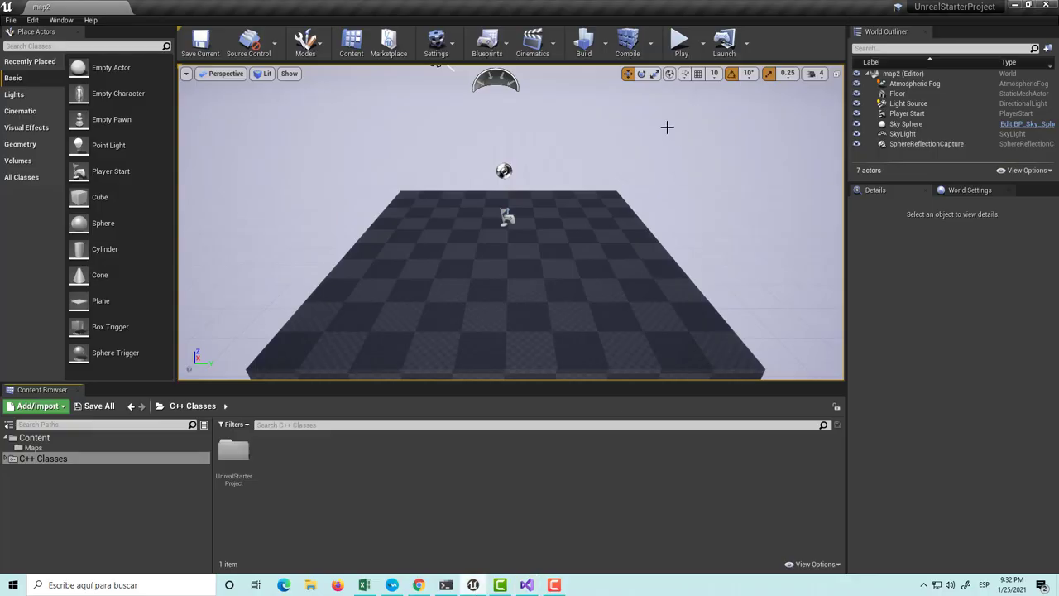
Use Compile in the Unreal Editor toolbar to recompile the C++ code, then go back to Visual Studio.
click(627, 39)
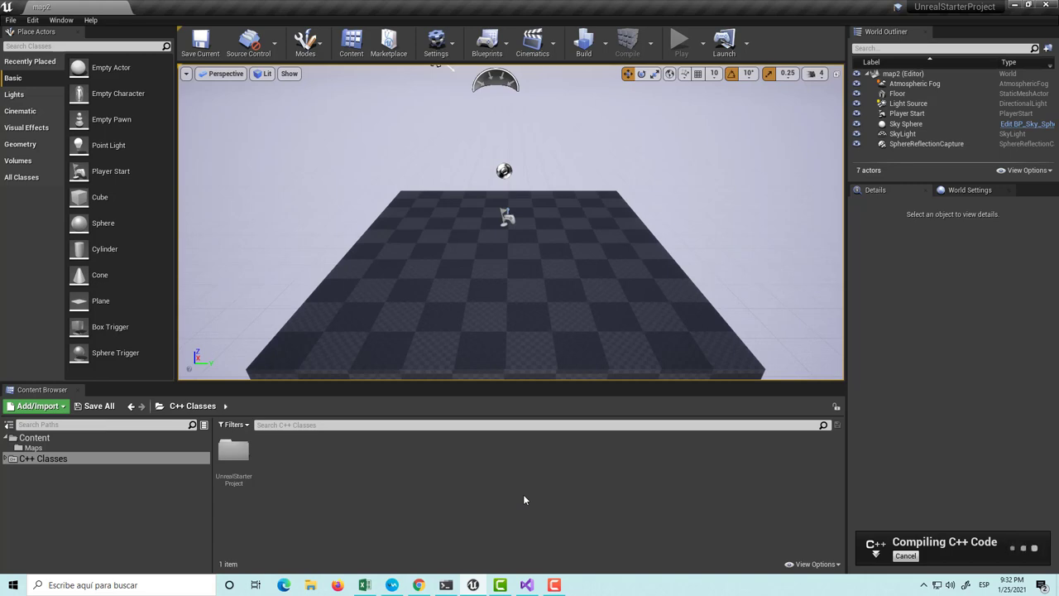
click(528, 584)
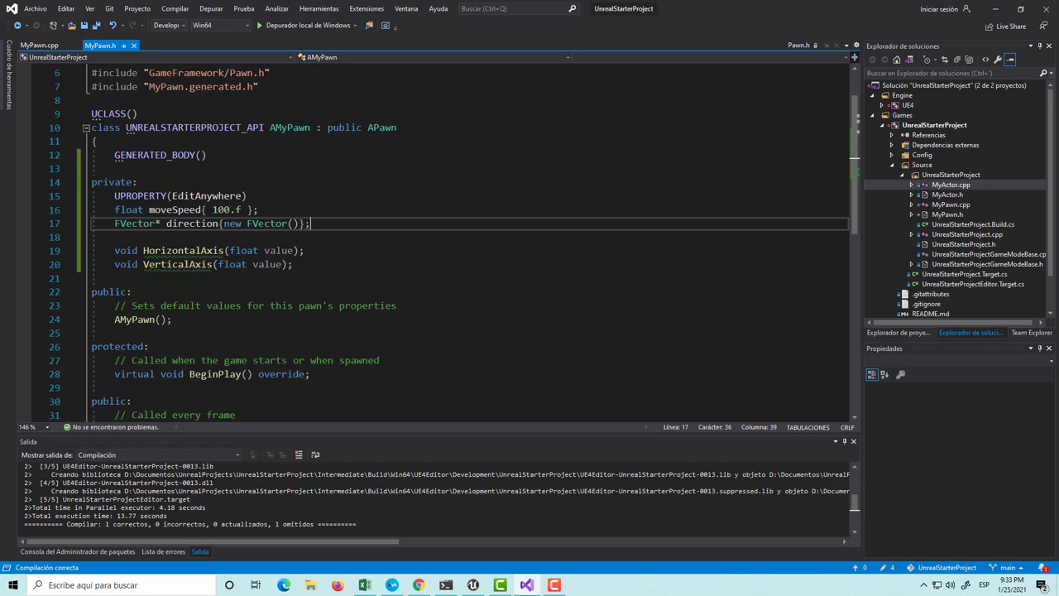
Select the HorizontalAxis and VerticalAxis declarations in MyPawn.h for copying.
double_click(191, 223)
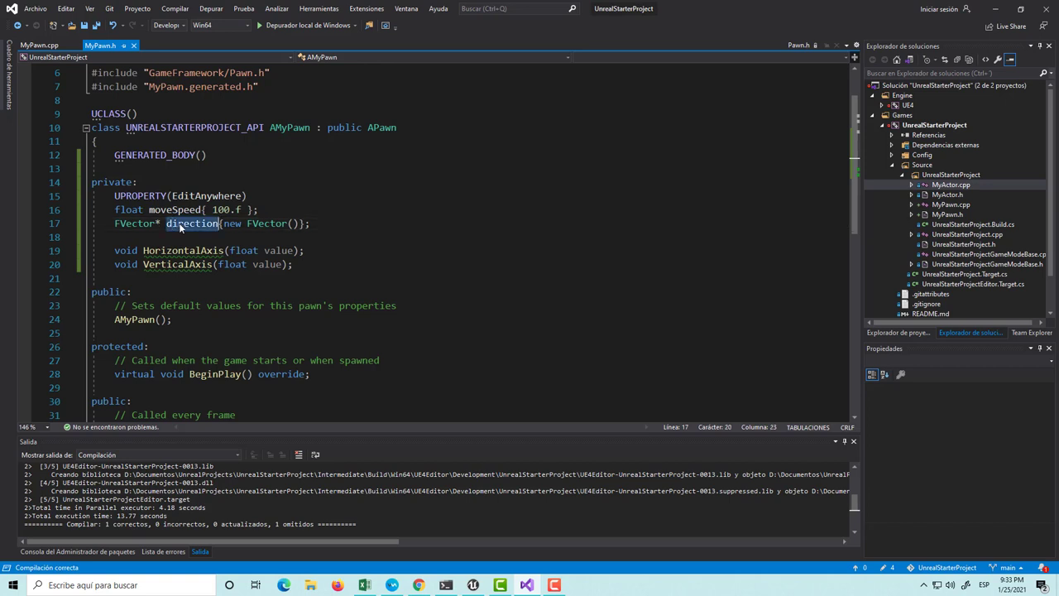
click(350, 228)
click(39, 45)
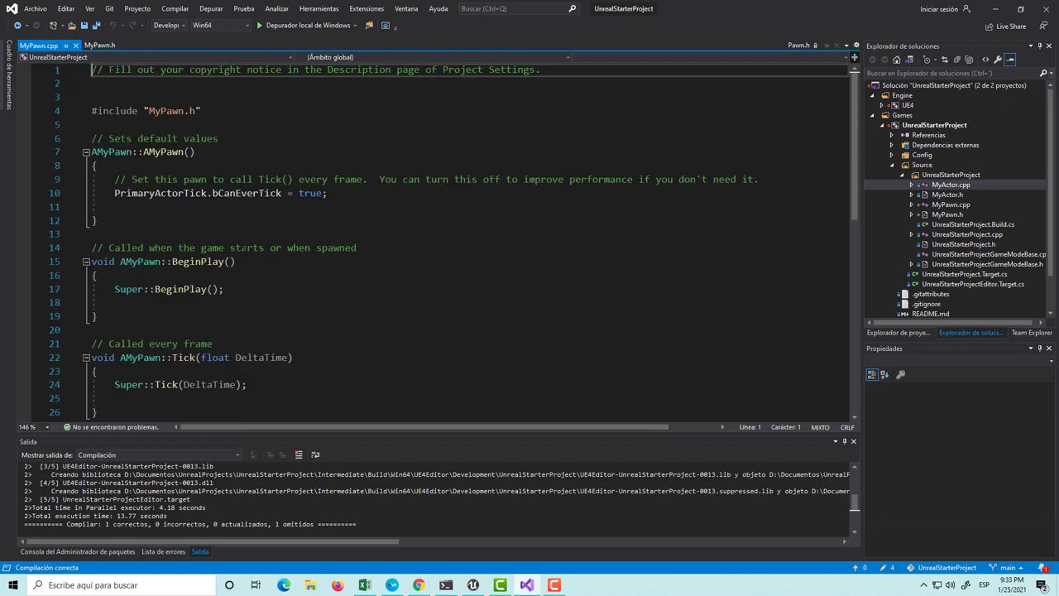
scroll(464, 248, down, 1)
scroll(464, 248, down, 3)
scroll(463, 249, up, 3)
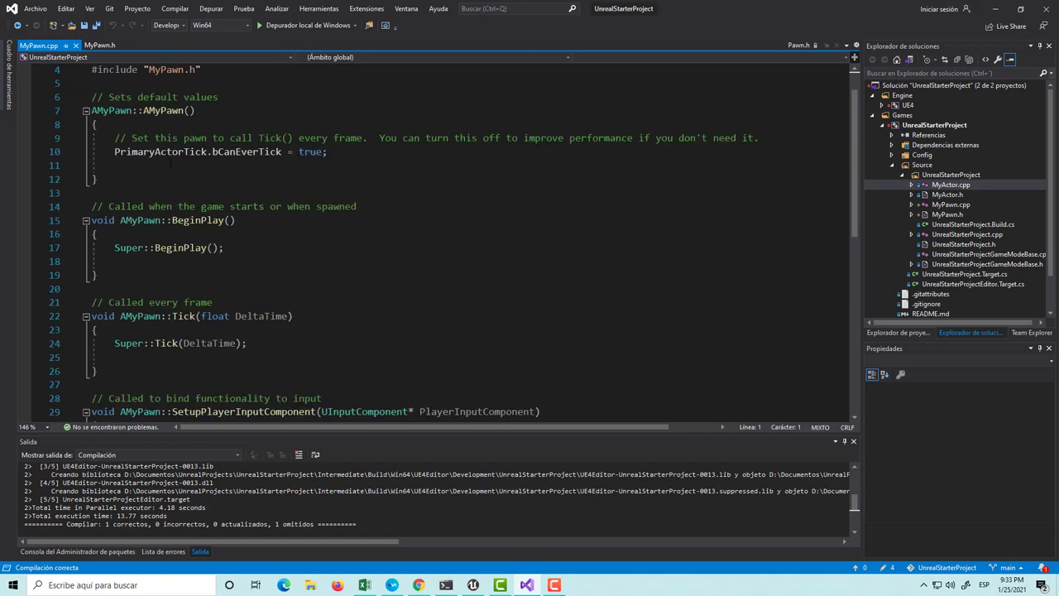
click(101, 46)
drag(294, 264, 115, 250)
key(ctrl+c)
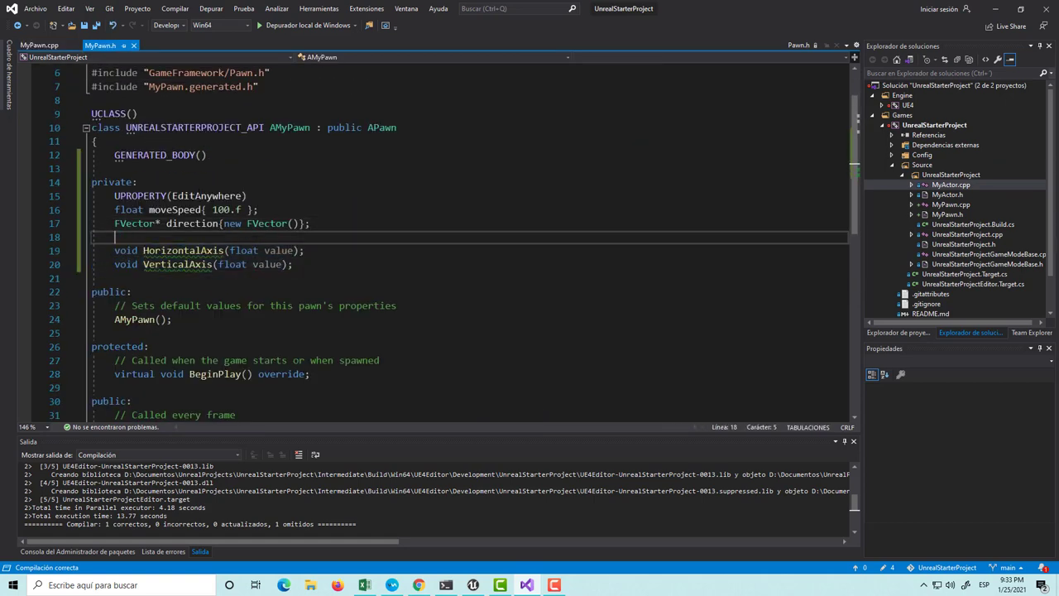
key(ctrl+s)
Paste the two axis declarations into MyPawn.cpp below SetupPlayerInputComponent.
click(39, 46)
scroll(155, 253, down, 5)
click(164, 261)
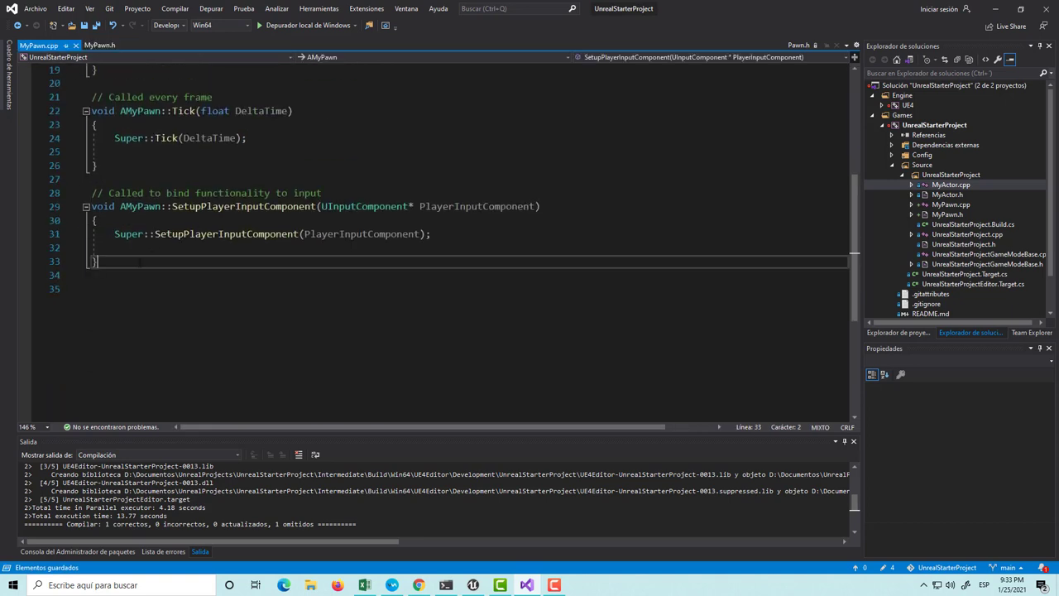
key(Return)
key(Return)
key(ctrl+v)
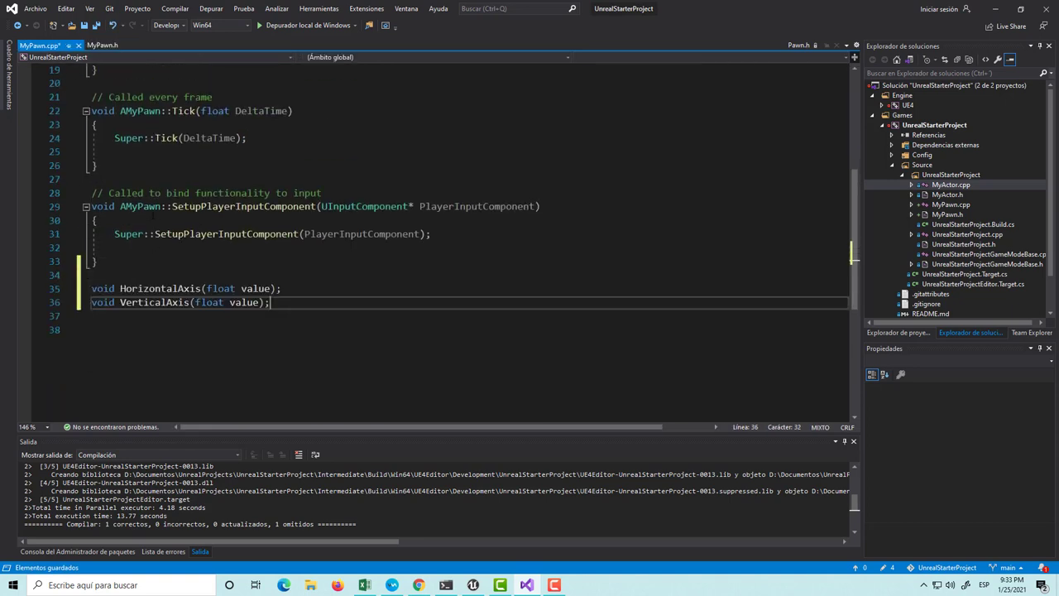
Make the pasted line an AMyPawn::HorizontalAxis(float value) definition with an opening brace.
double_click(141, 206)
key(ctrl+c)
click(120, 288)
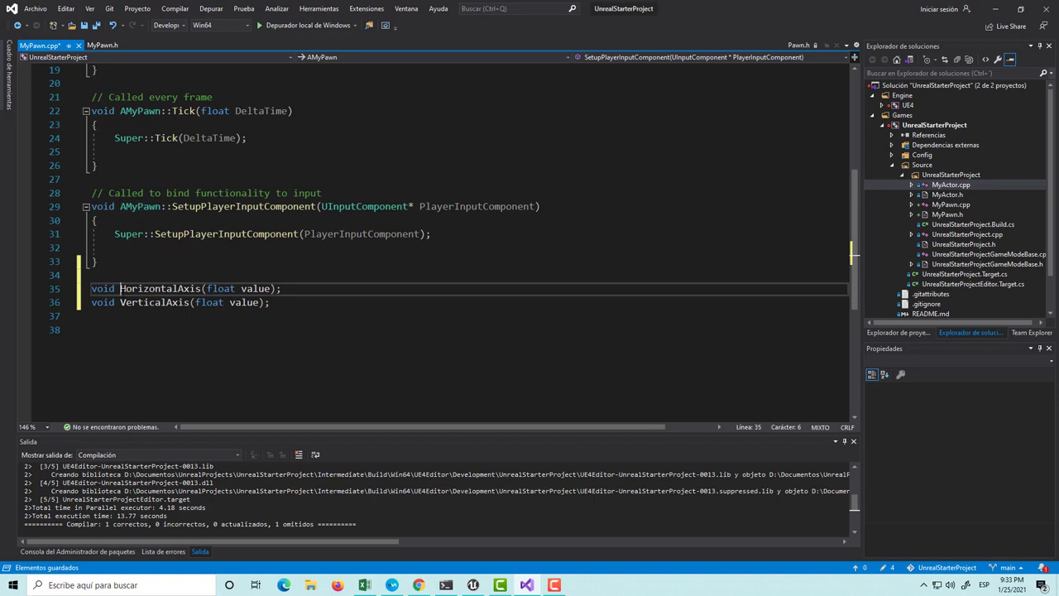
key(ctrl+v)
text(::)
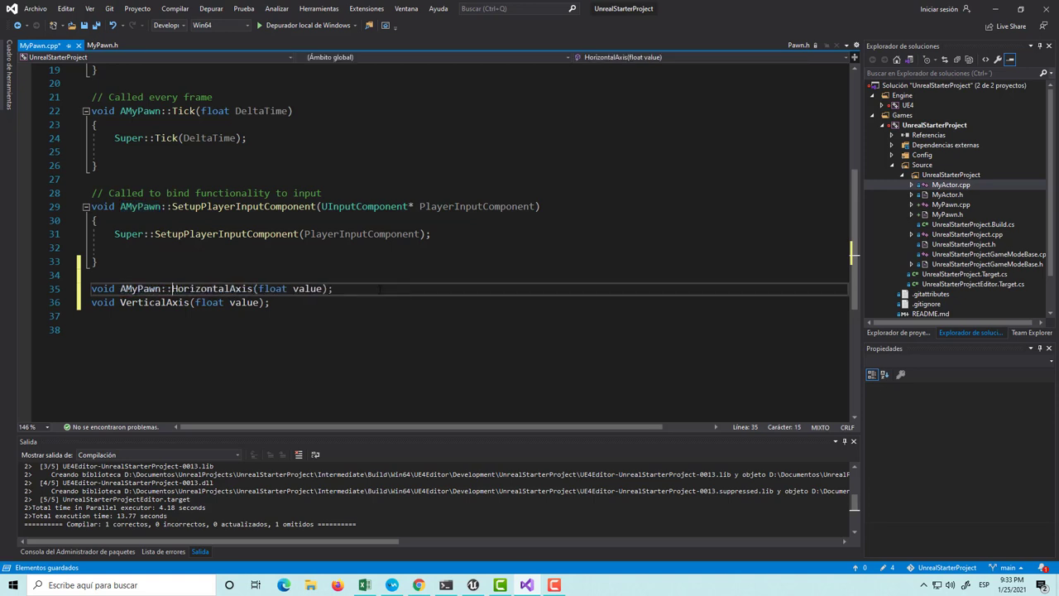
click(362, 288)
key(BackSpace)
key(Return)
text({)
key(Return)
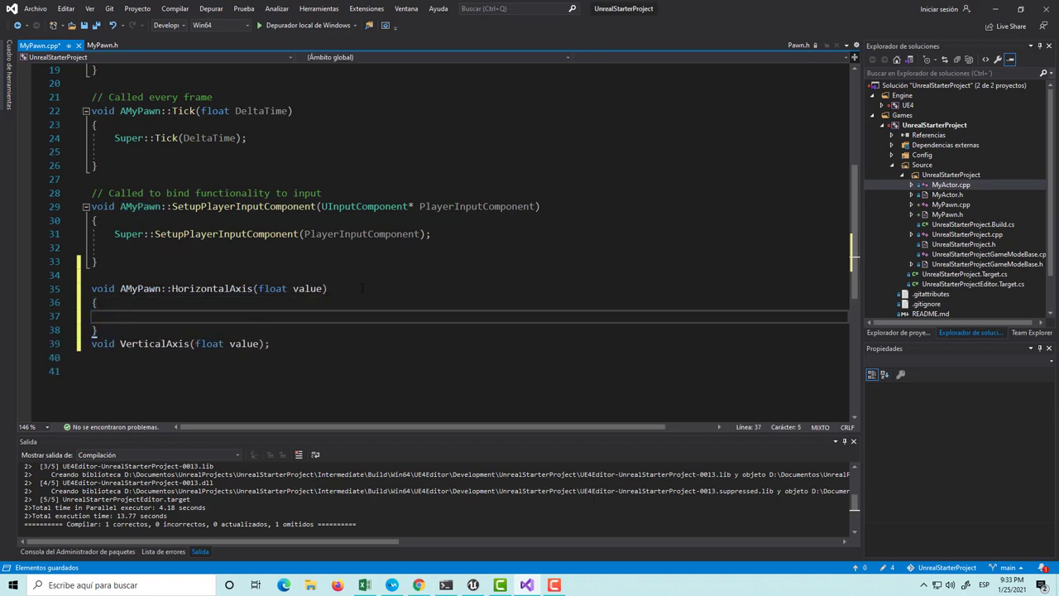
Qualify VerticalAxis as AMyPawn::VerticalAxis and give it an empty body.
click(120, 344)
key(ctrl+v)
text(::)
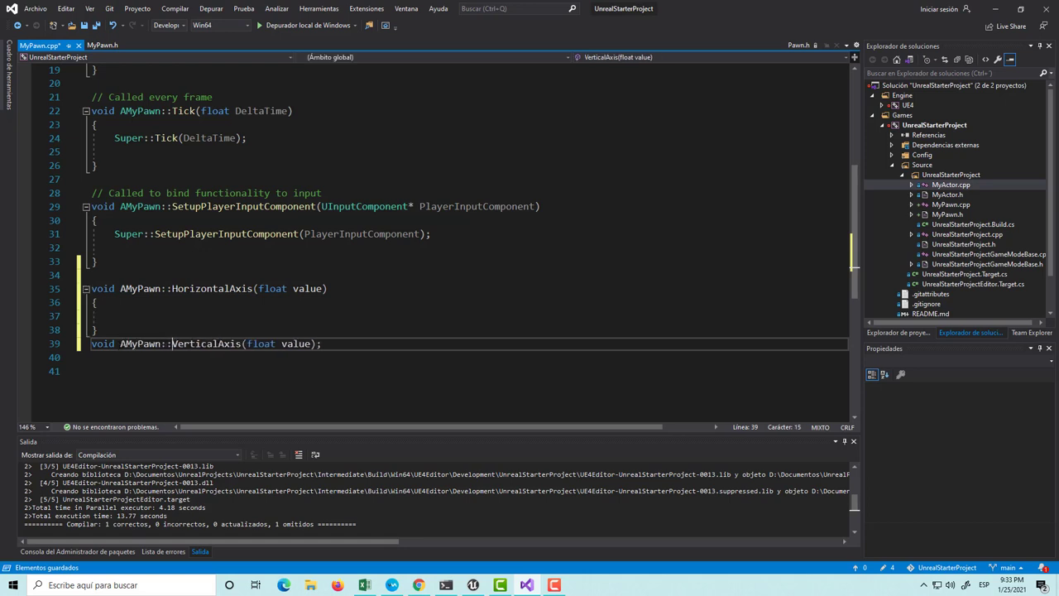
key(Up)
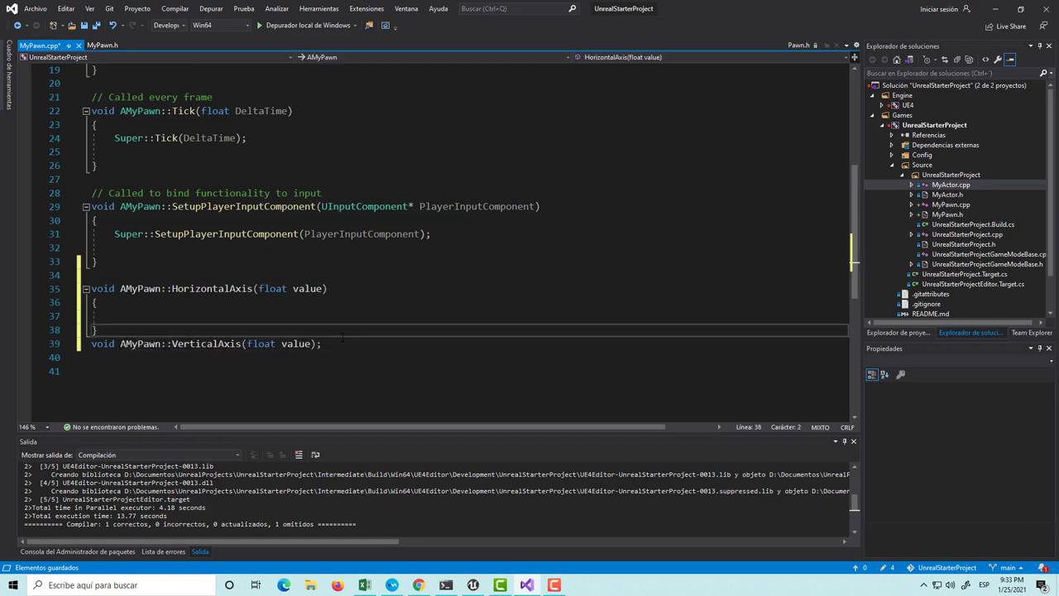
click(339, 346)
key(BackSpace)
key(Return)
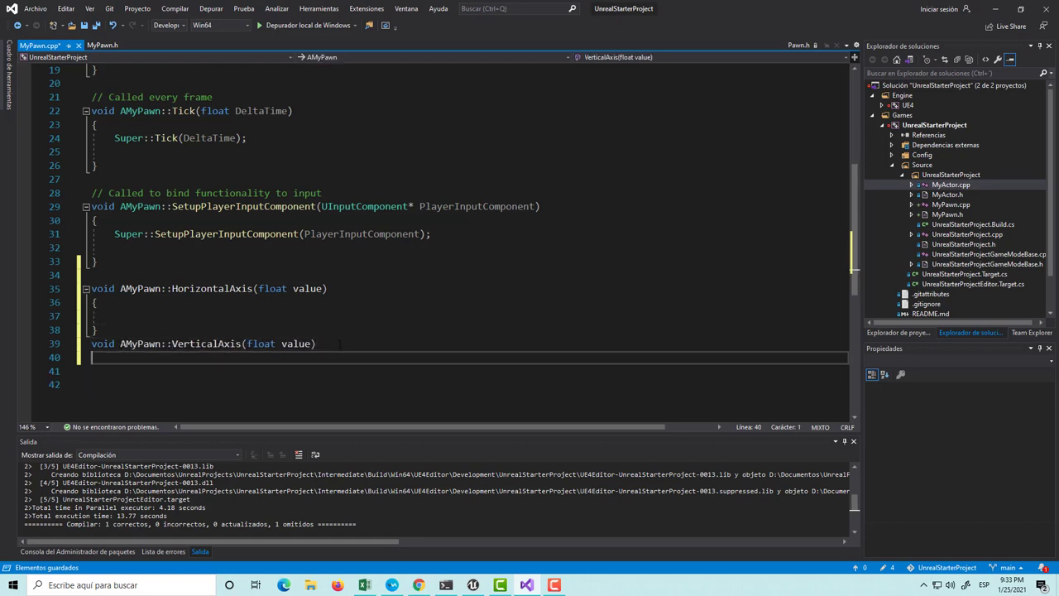
text({)
key(Return)
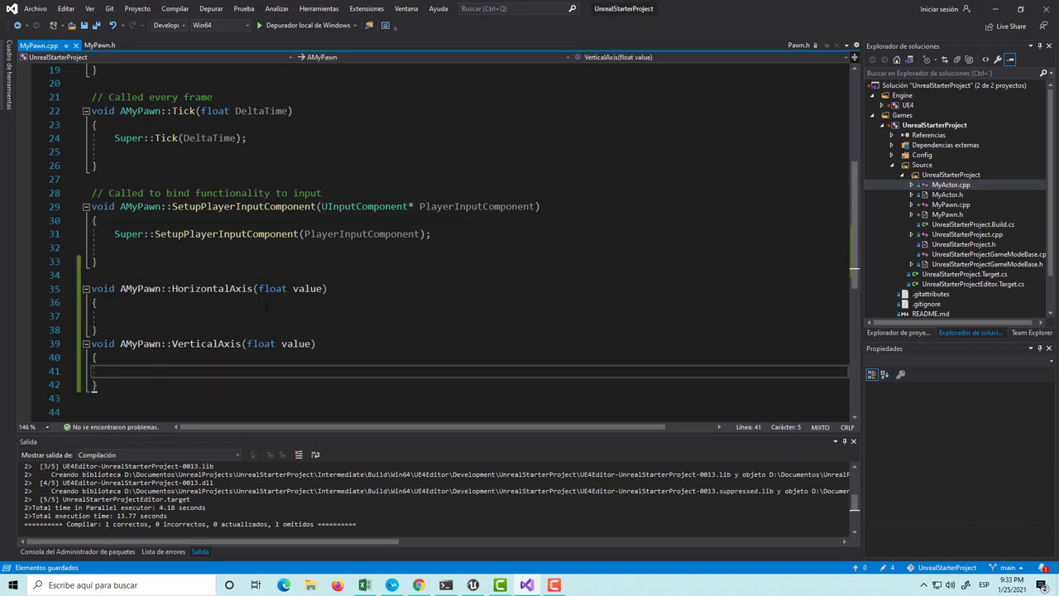
click(266, 304)
click(262, 311)
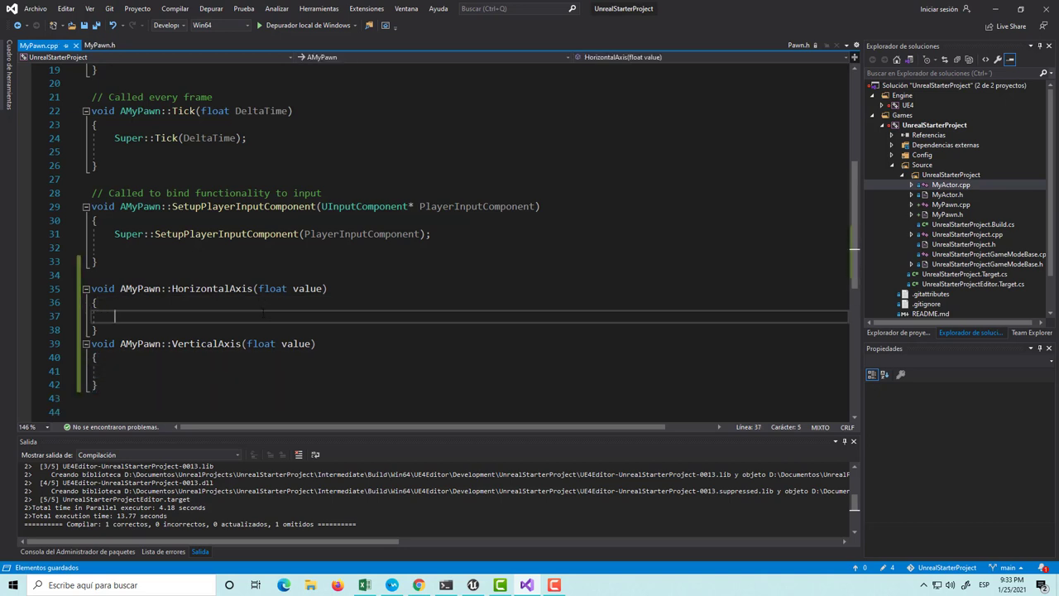
scroll(263, 312, up, 1)
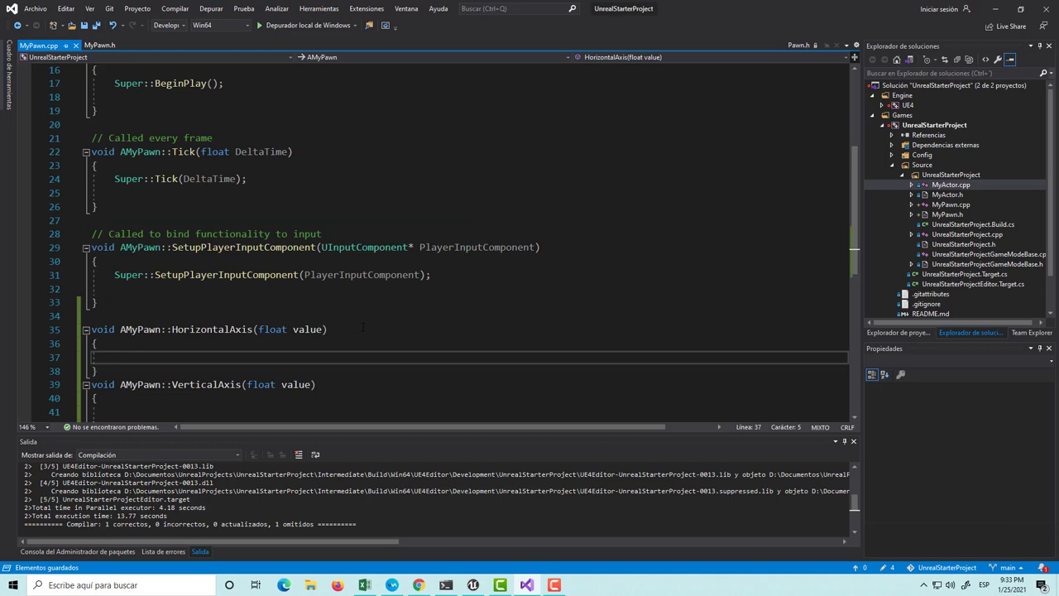
Write 'direction->X = value;' inside HorizontalAxis and save MyPawn.cpp.
click(319, 290)
click(214, 359)
text(dire)
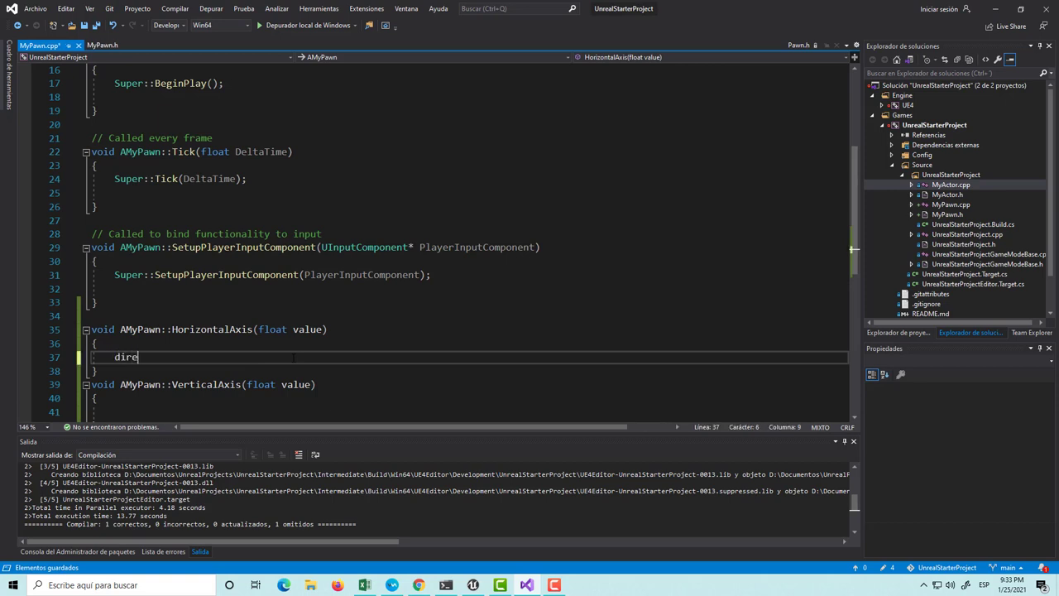
text(ction)
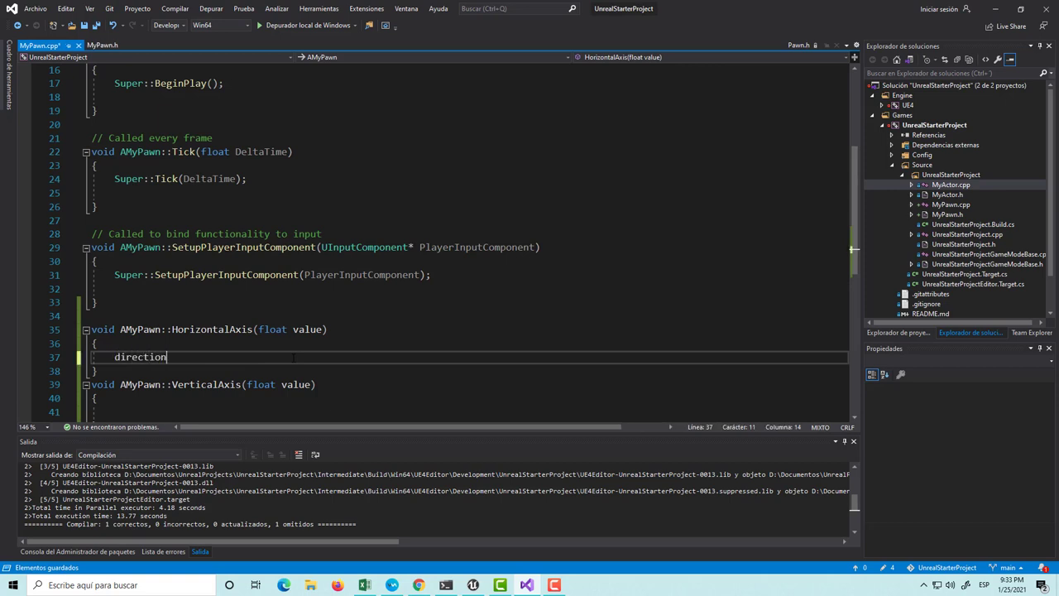
text(->)
text(X)
text( = v)
text(alue;)
key(ctrl+s)
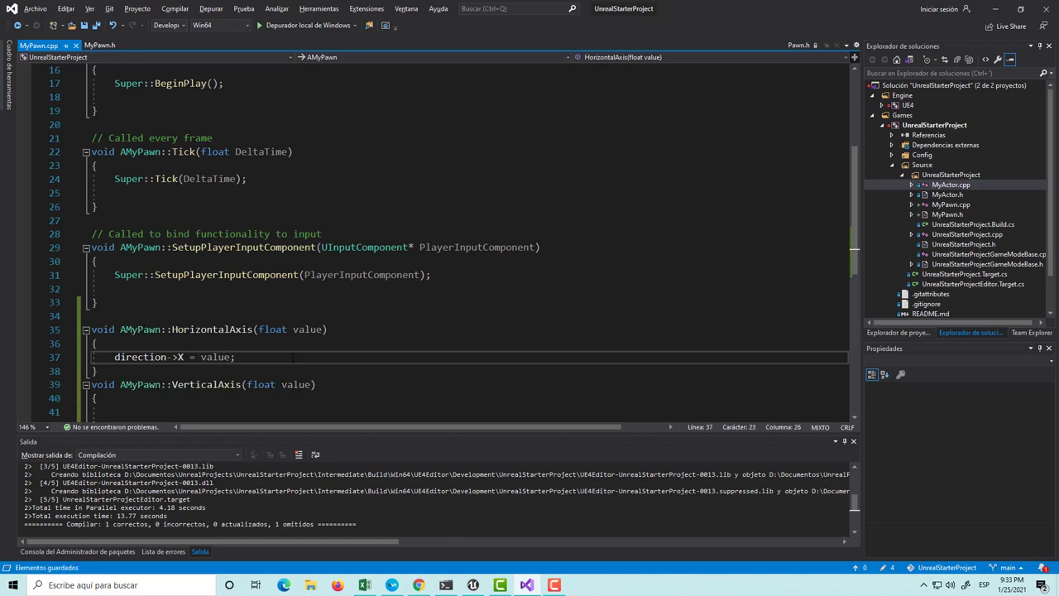
scroll(271, 355, down, 1)
Write 'direction->Y = value;' inside VerticalAxis using IntelliSense, and save.
click(178, 371)
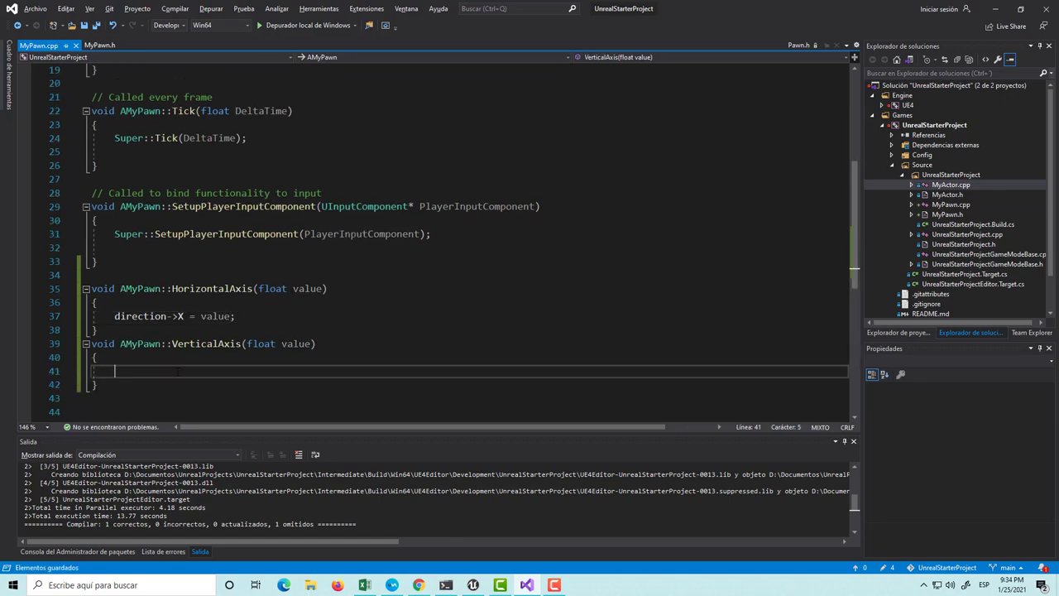
text(Di)
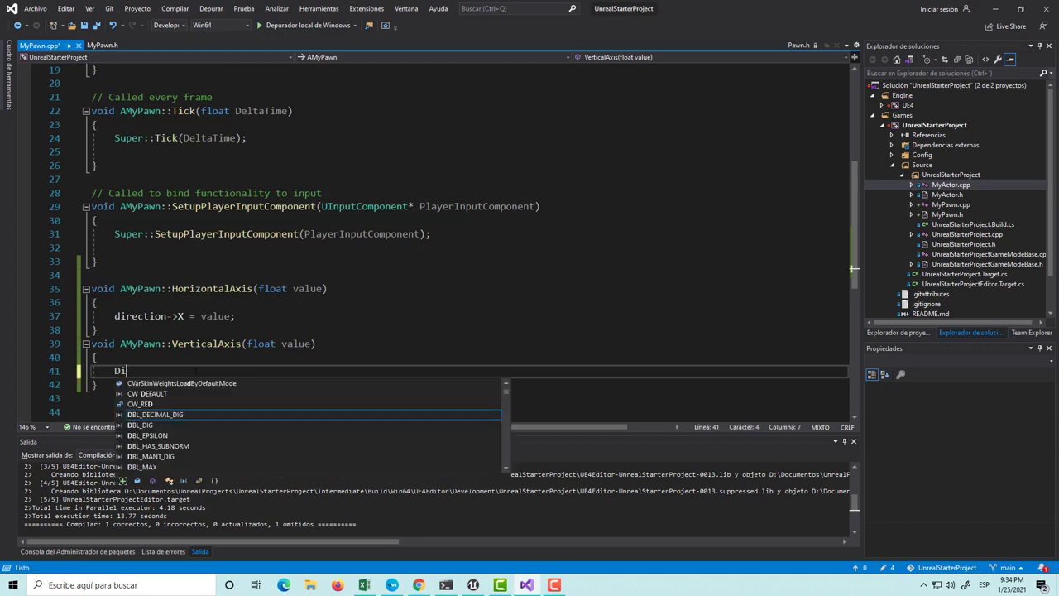
text(rec)
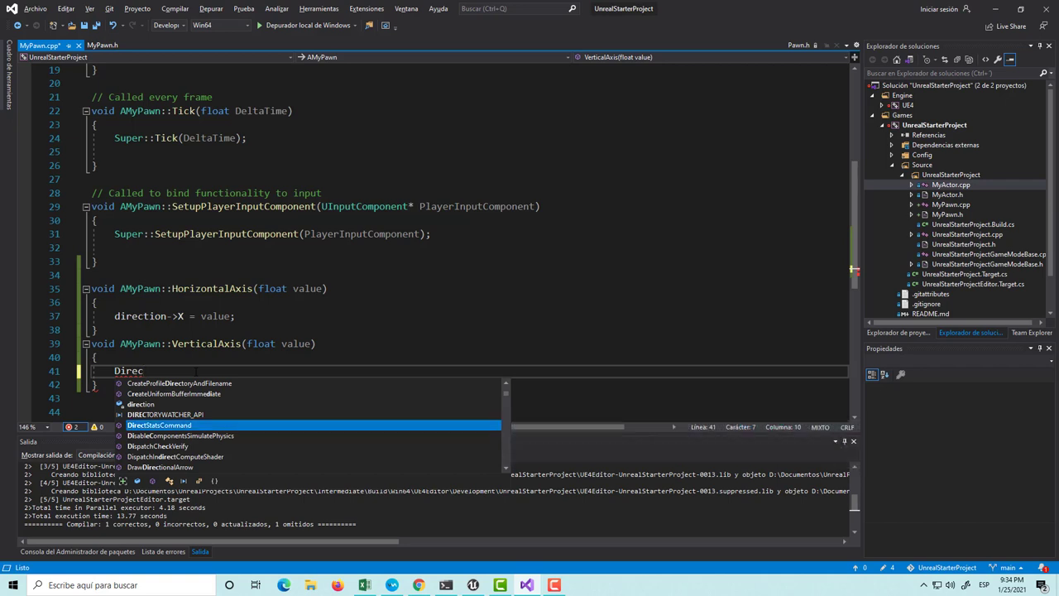
key(Up)
key(Up)
key(Tab)
text(->)
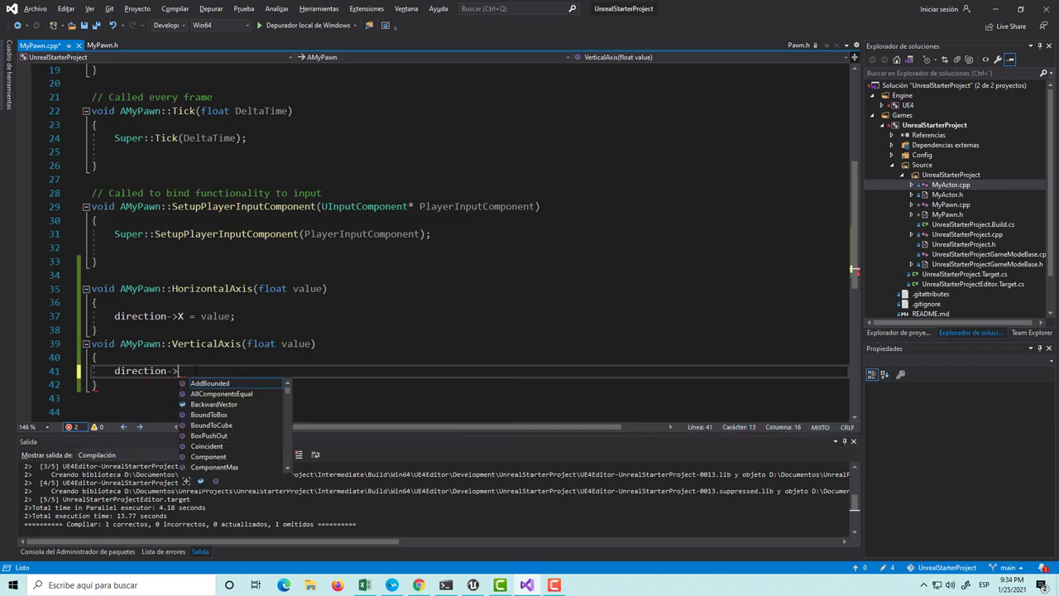
text(Y)
key(Escape)
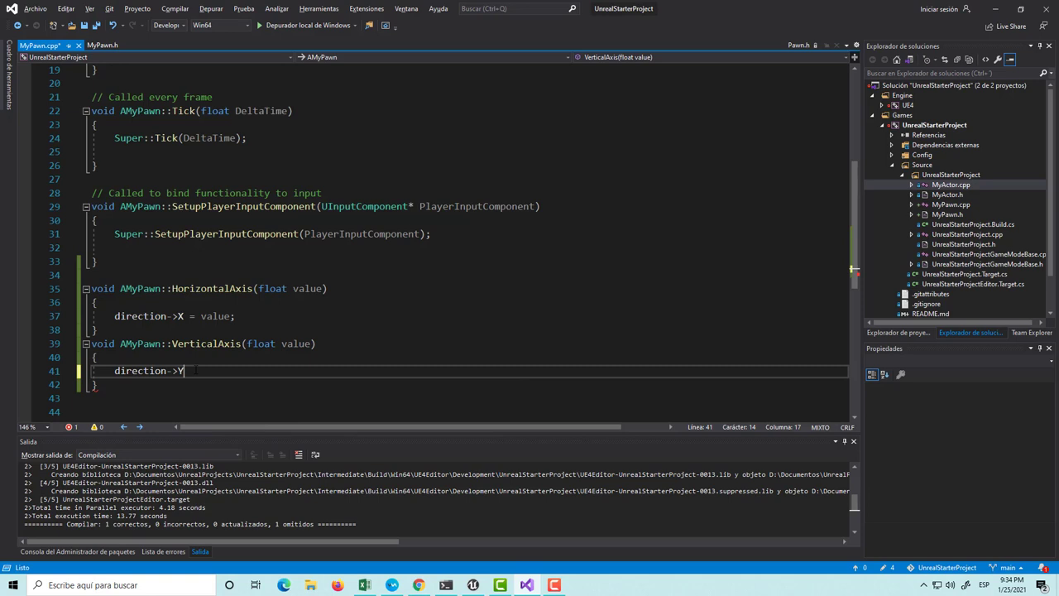
text( = v)
text(alue;)
key(ctrl+s)
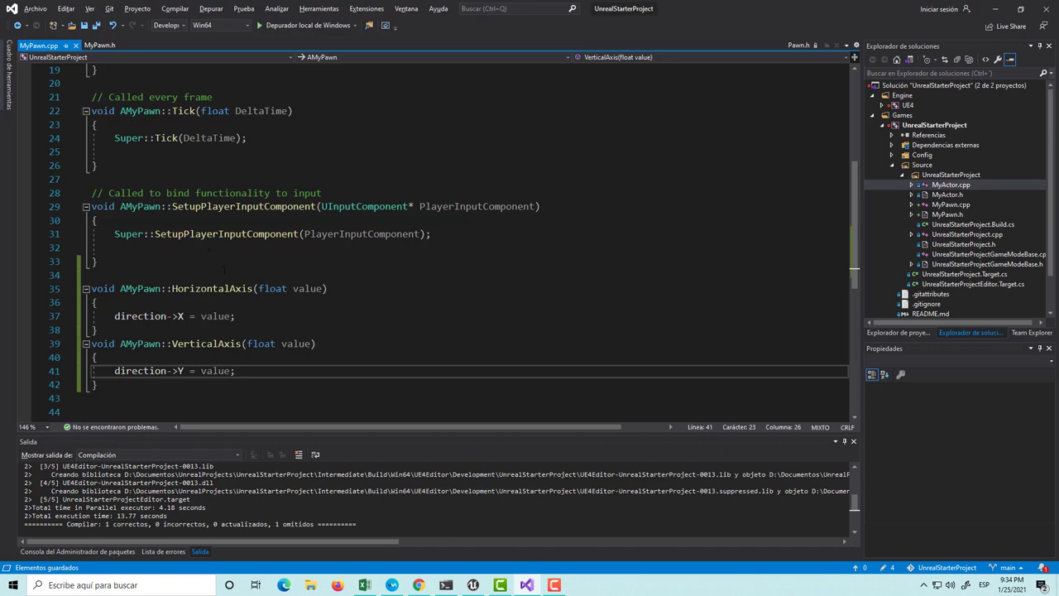
scroll(347, 344, up, 1)
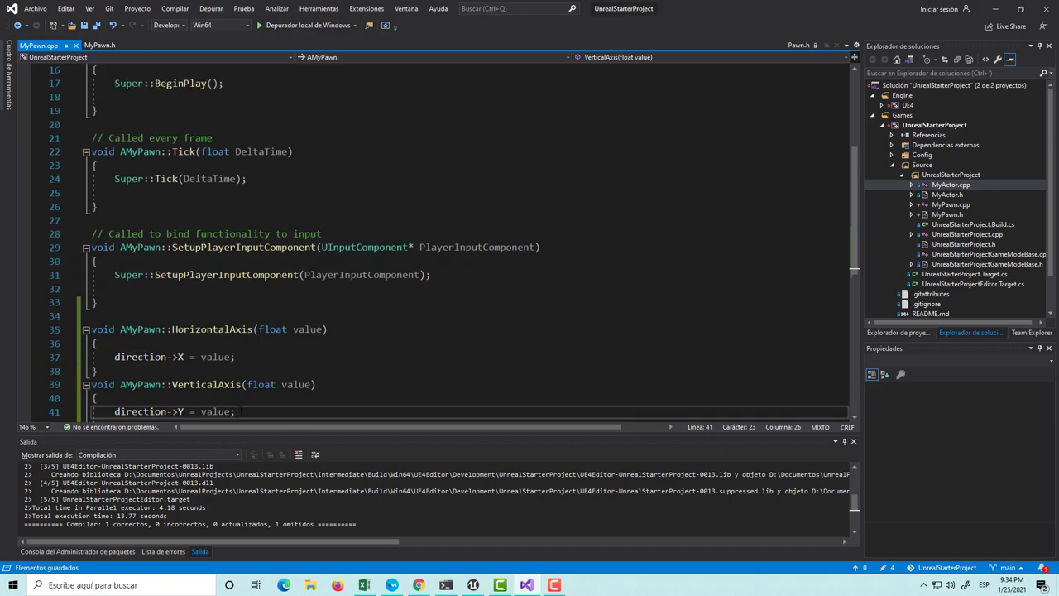
scroll(258, 268, down, 2)
scroll(343, 247, up, 1)
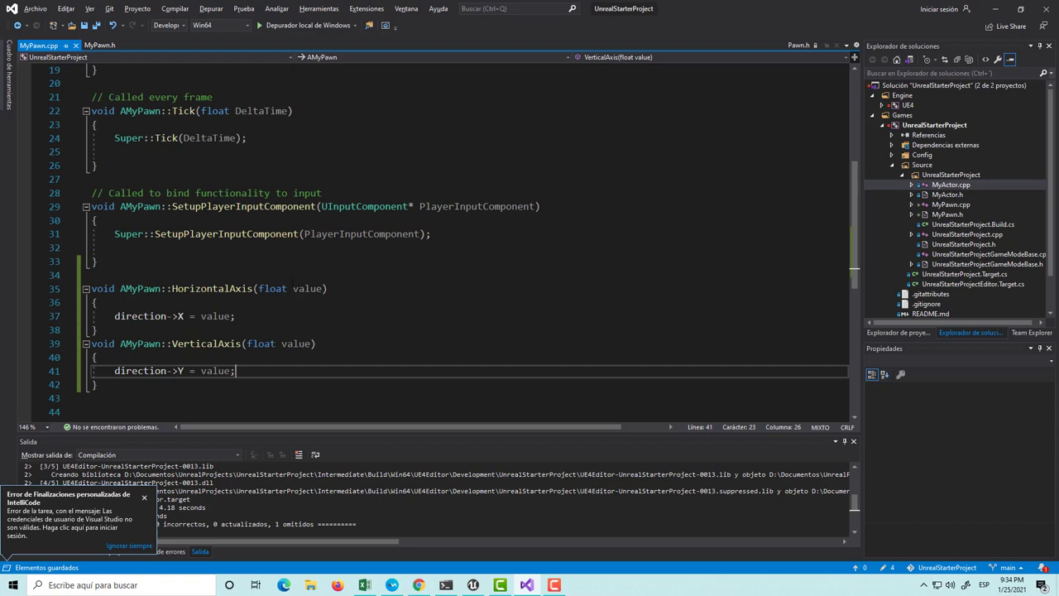
Below the Super call, start 'PlayerInputComponent()->BindAxis(' and save MyPawn.cpp.
click(457, 232)
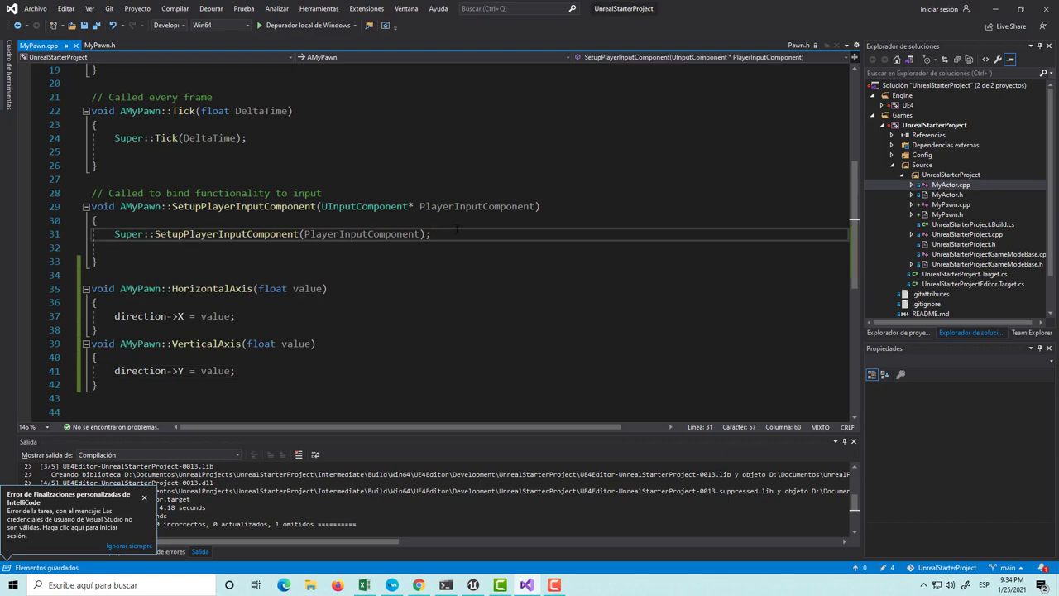
key(Down)
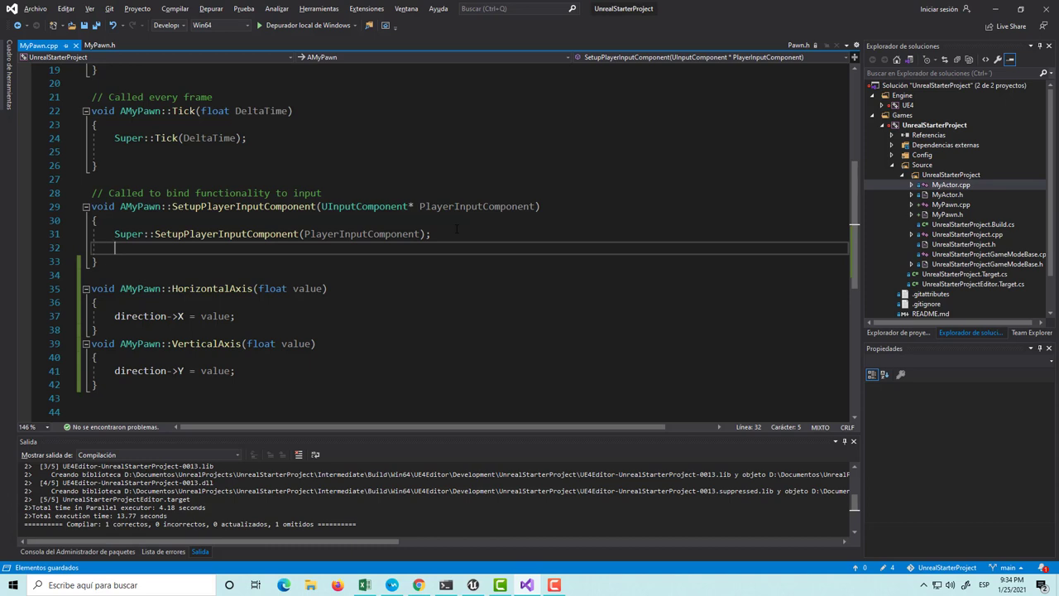
text(Playerin)
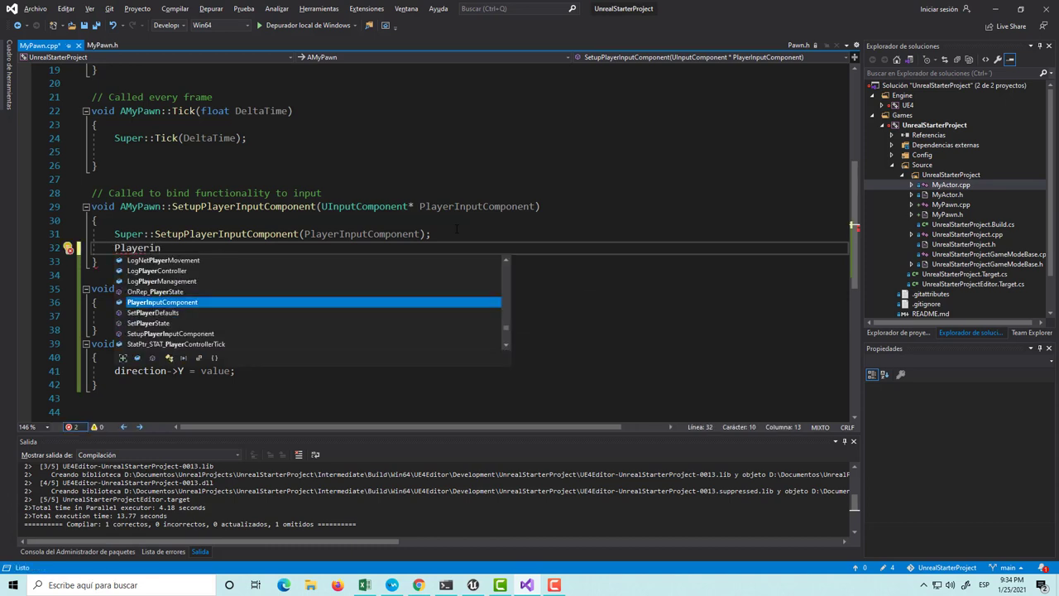
key(Tab)
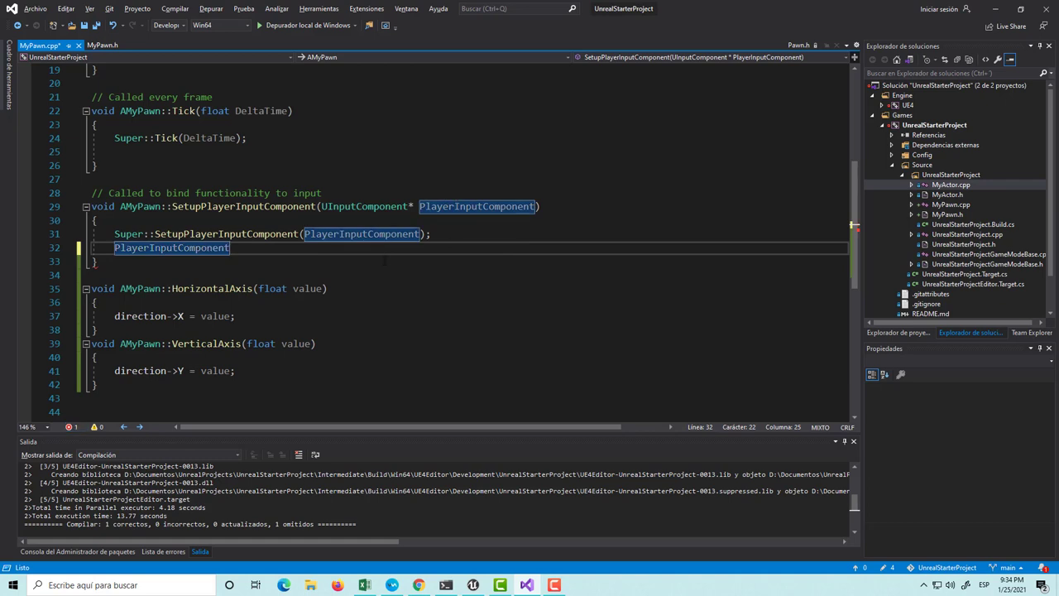
text(())
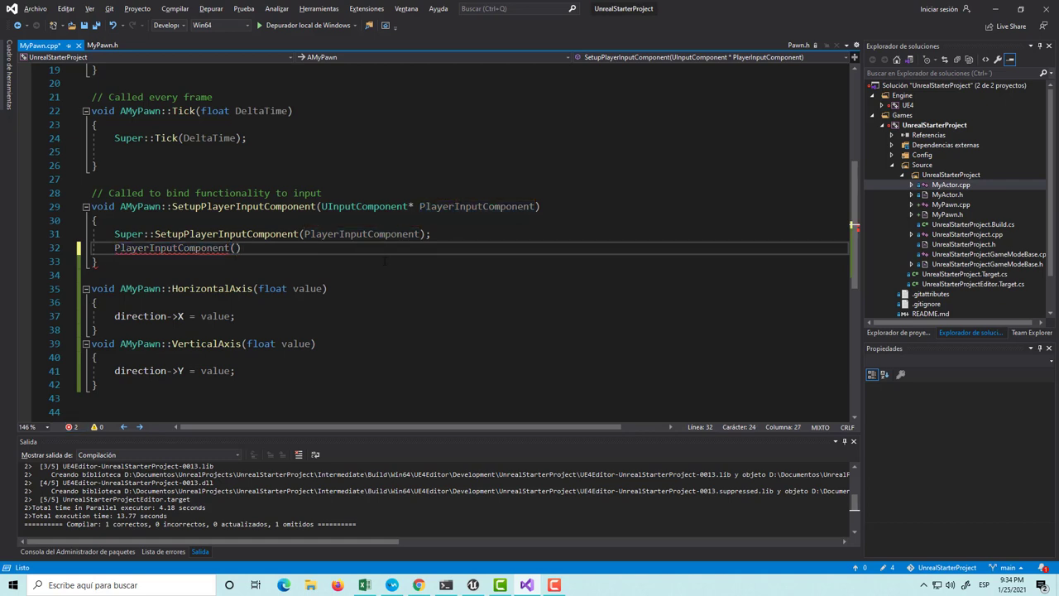
text(->)
click(415, 206)
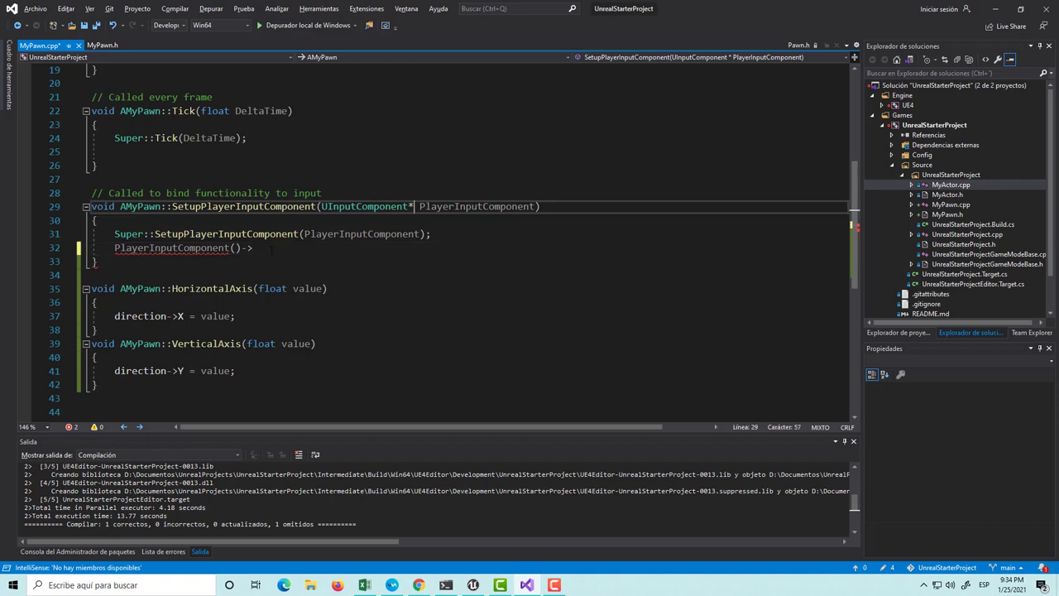
click(271, 250)
text(B)
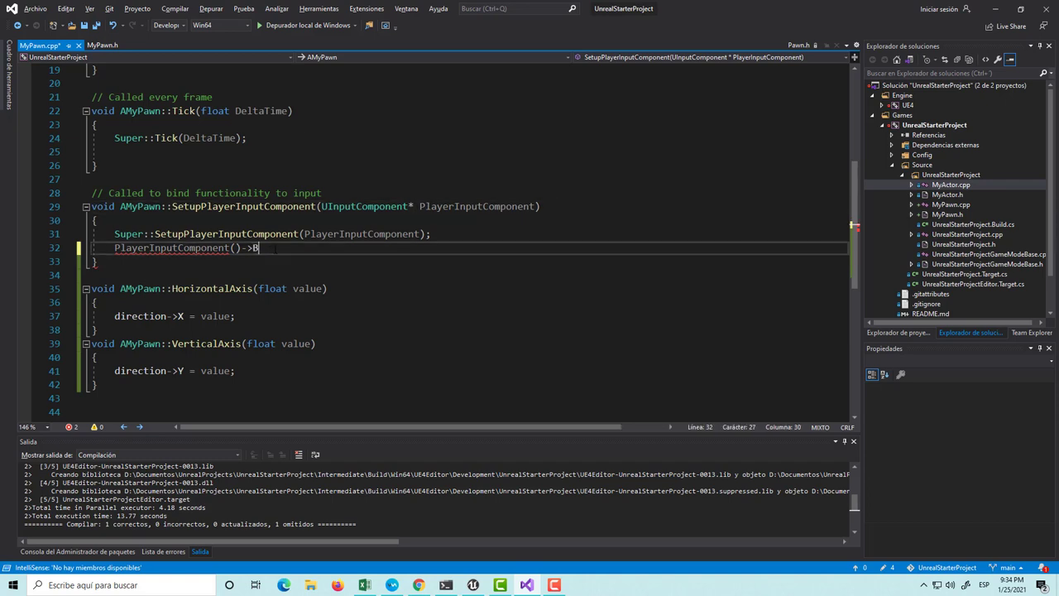
text(indAxis)
text(()
key(ctrl+s)
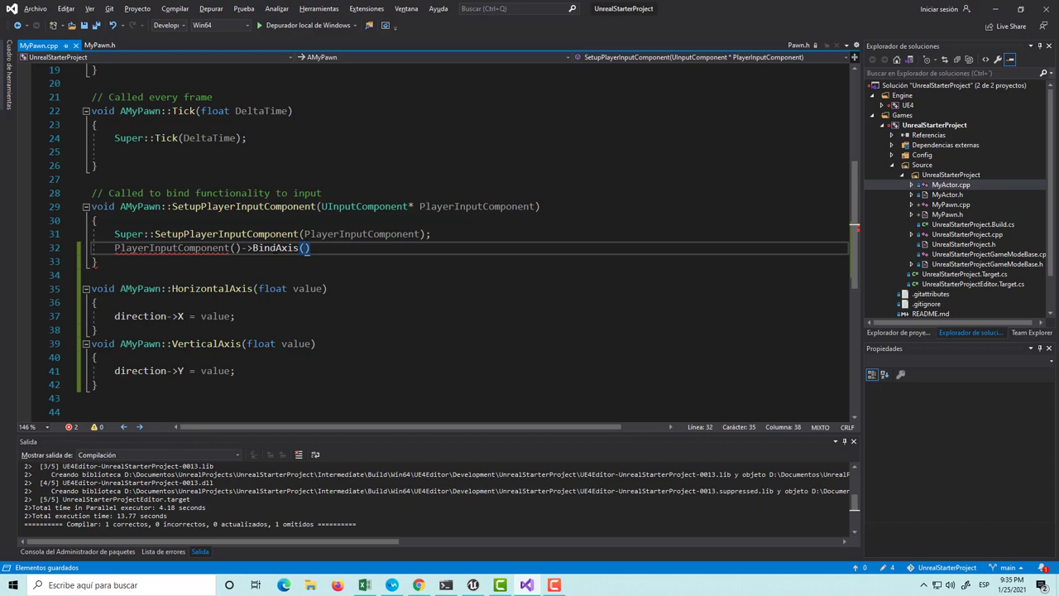
Complete the call with ("Horizontal", this, &AMyPawn::HorizontalAxis); and save.
text(")
text(Horizont)
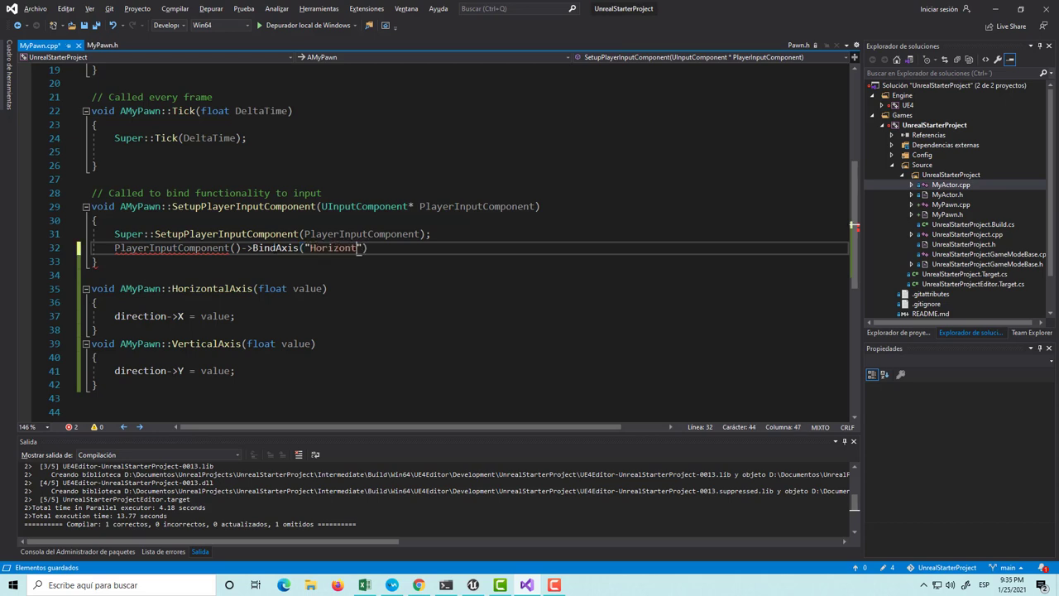
text(al", )
text(this)
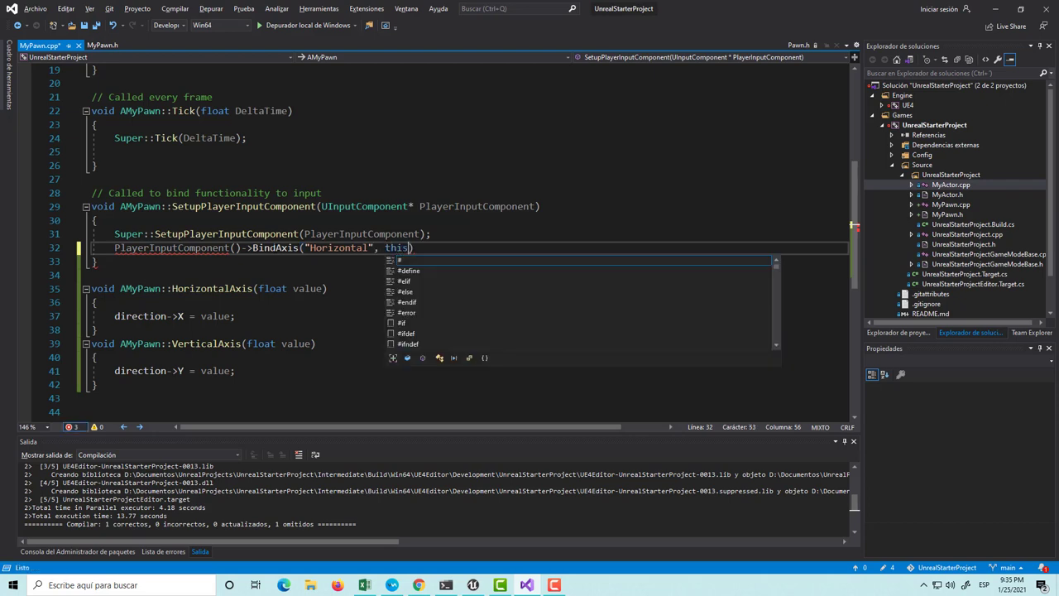
text(,)
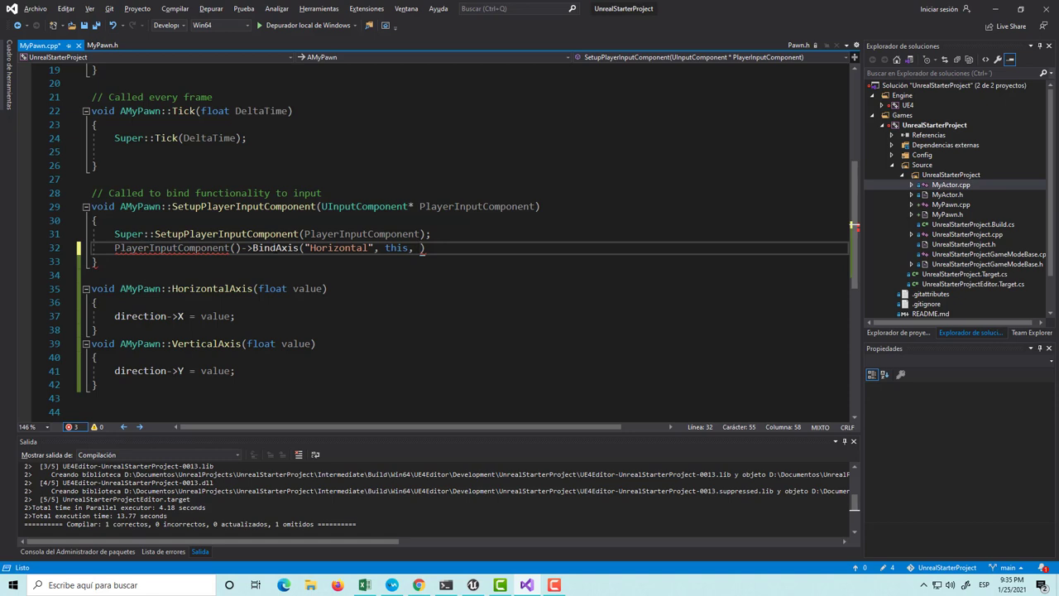
key(ctrl+space)
key(Escape)
text(&)
text(AMY)
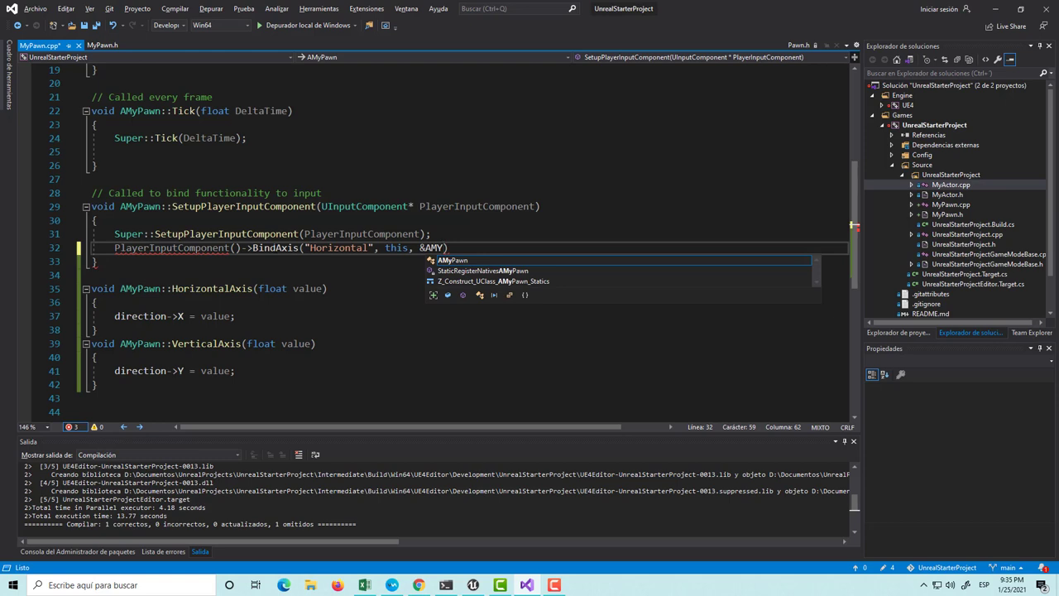
key(Tab)
text(::)
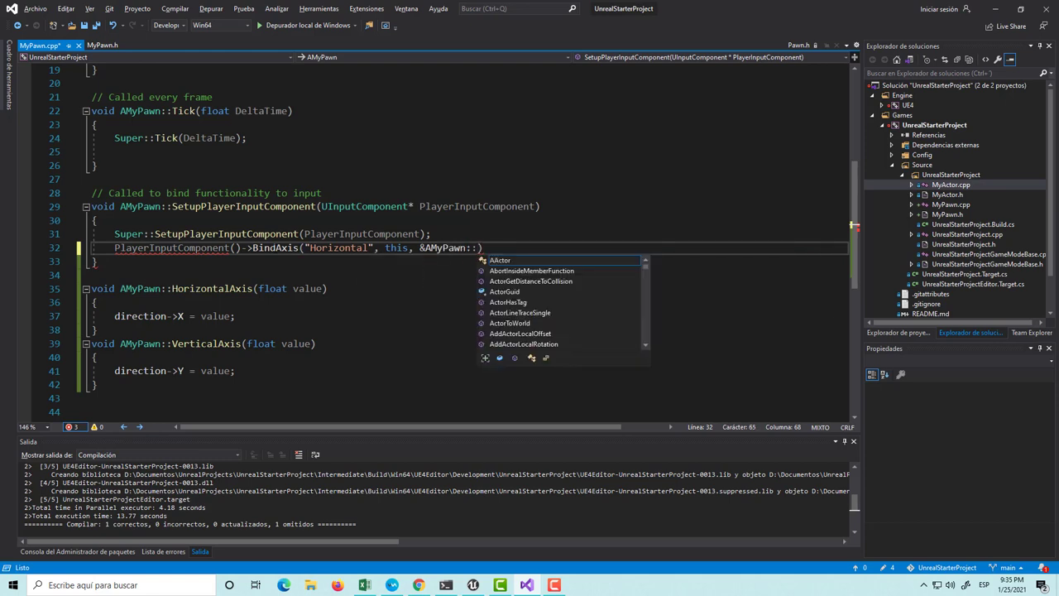
text(Ho)
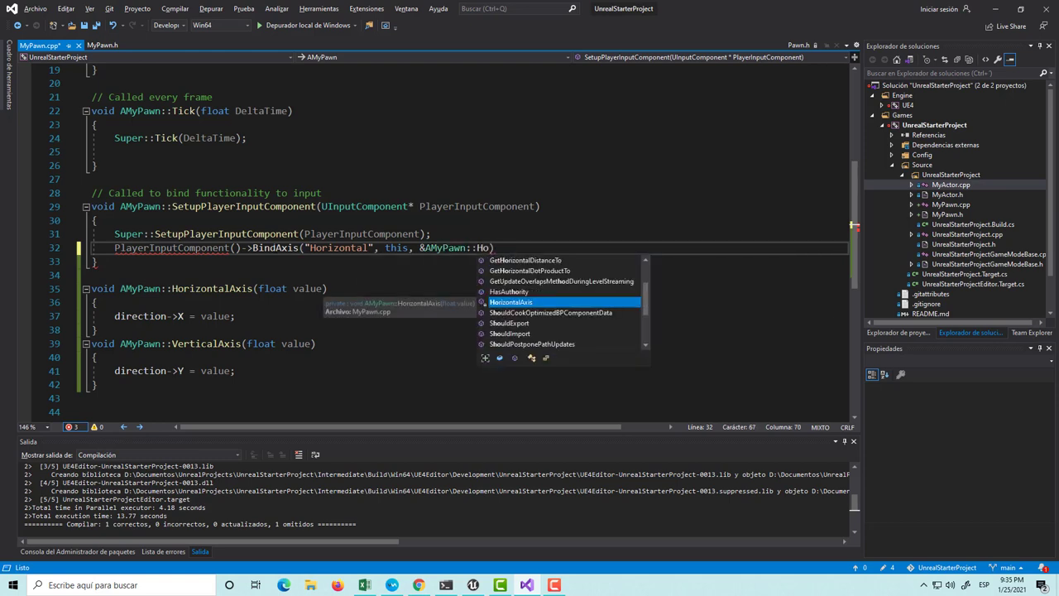
key(Tab)
text();)
key(ctrl+s)
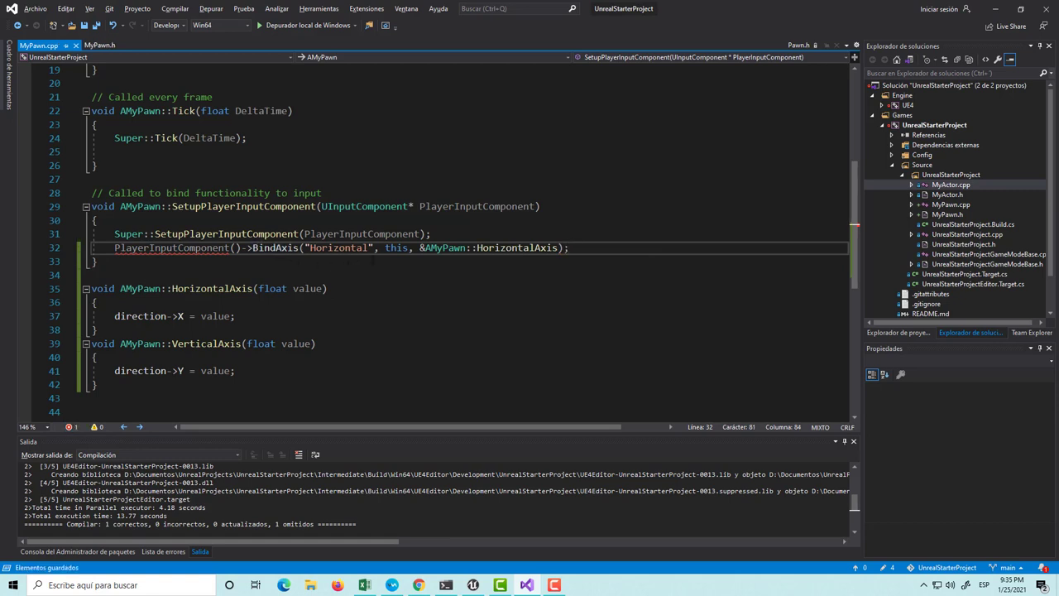
mouse_move(230, 251)
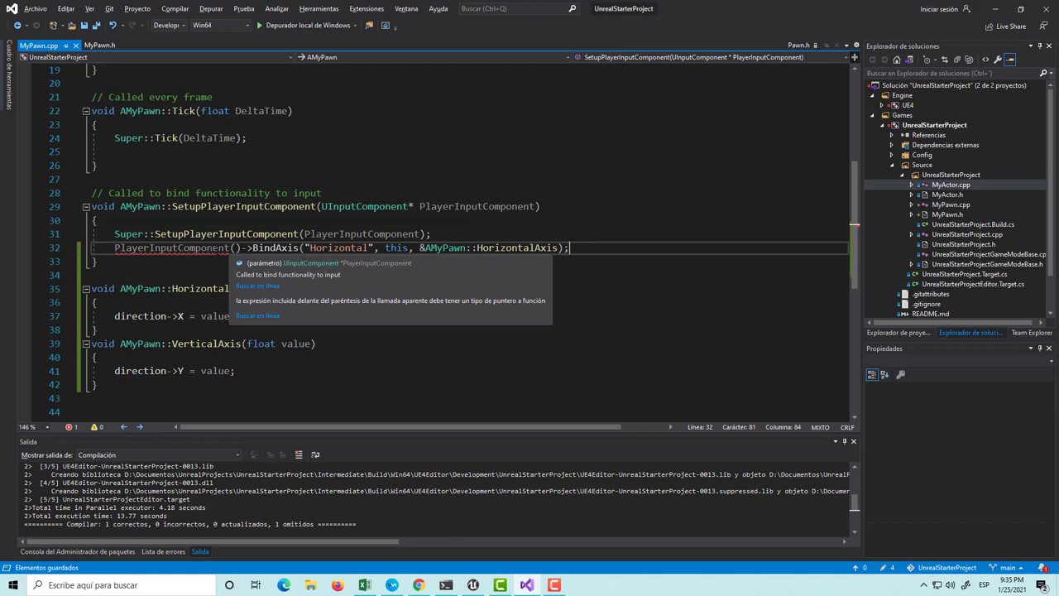
Begin a duplicate PlayerInputComponent->bi line below the Super call, then erase it.
click(454, 231)
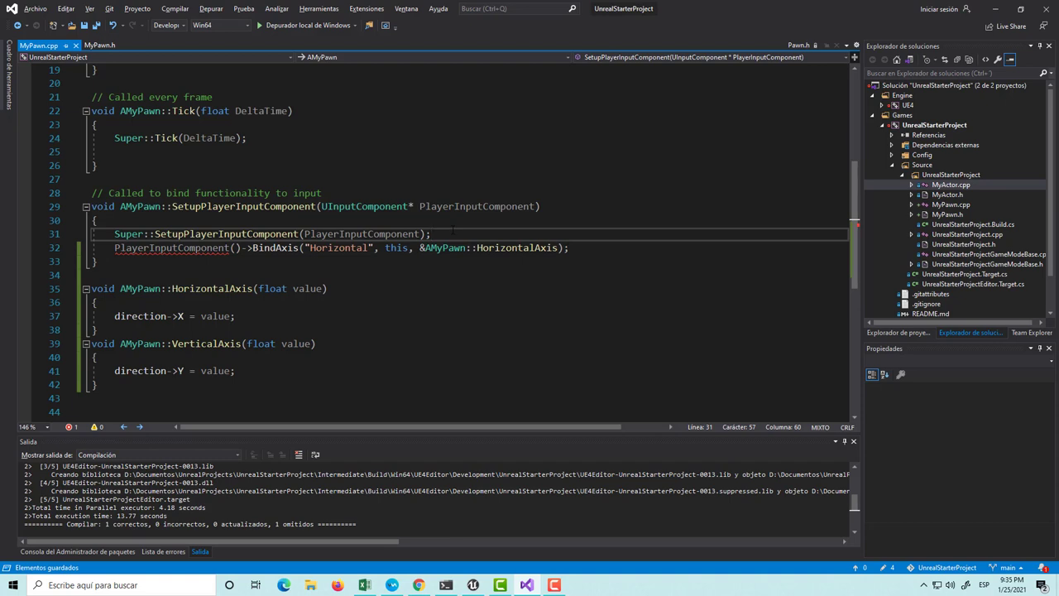
key(Return)
text(Player)
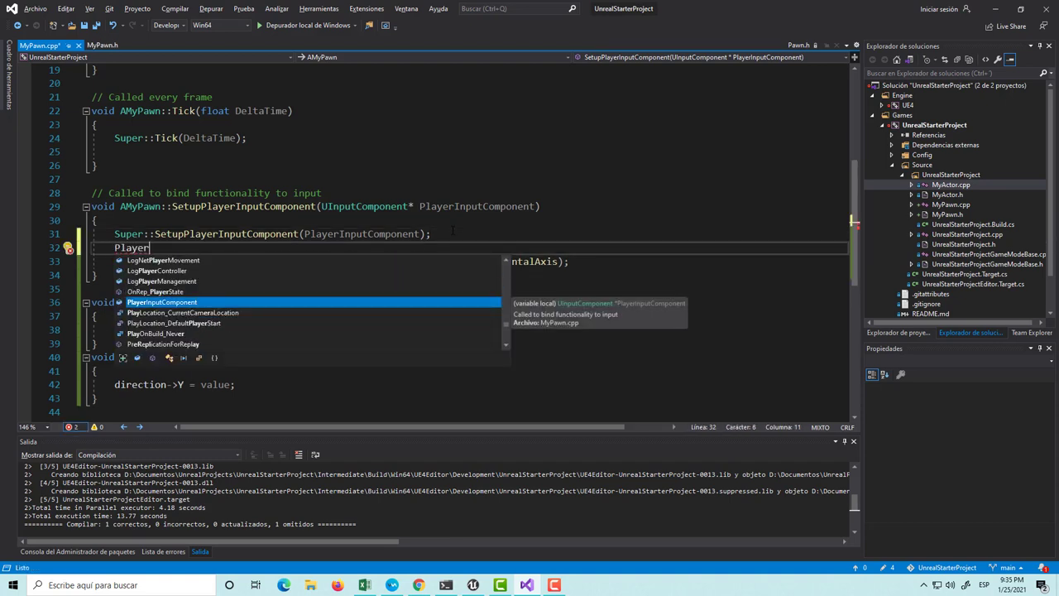
key(Tab)
text(-)
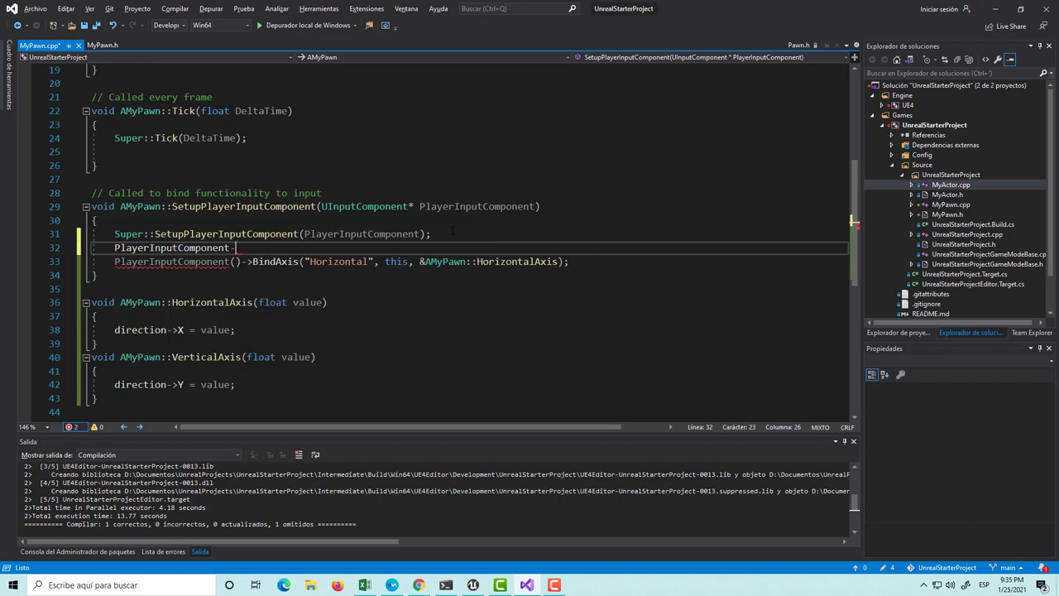
text(>)
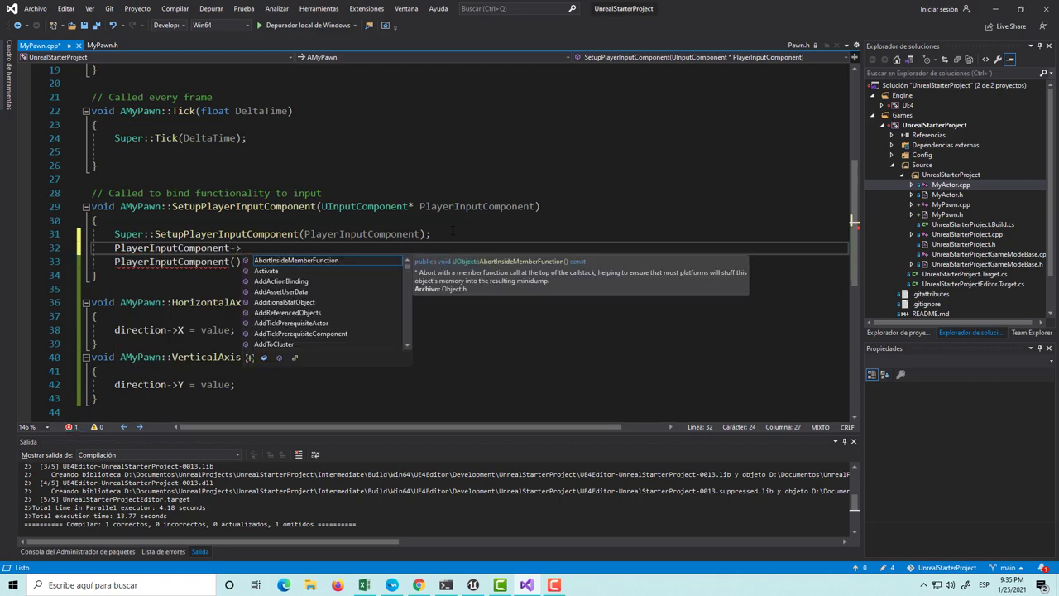
text(bi)
key(BackSpace)
key(BackSpace)
key(BackSpace)
key(BackSpace)
key(BackSpace)
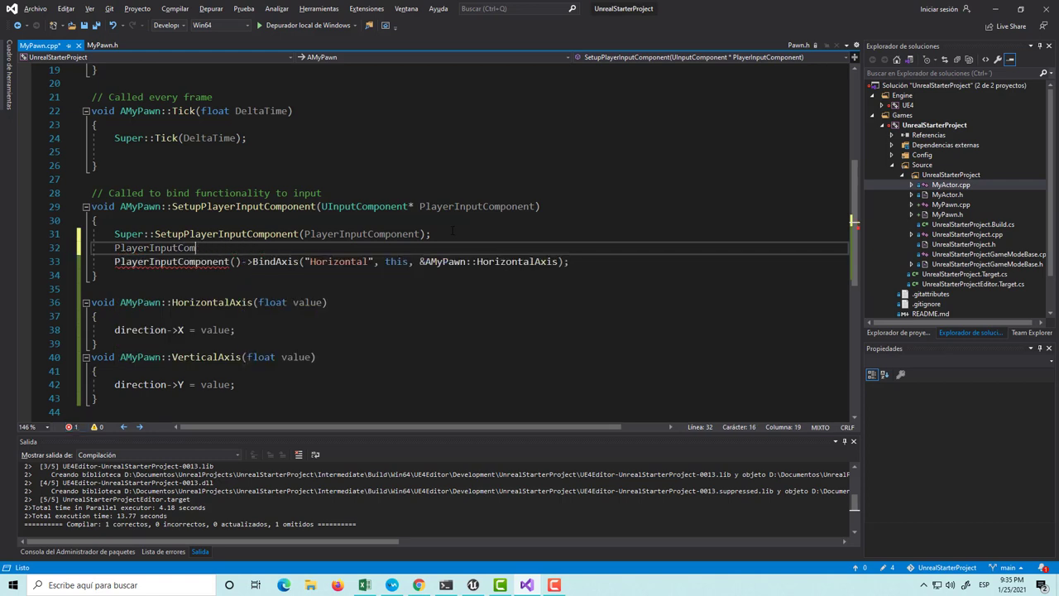
key(BackSpace)
key(BackSpace)
key(BackSpace)
key(BackSpace)
key(BackSpace)
key(BackSpace)
key(BackSpace)
key(Down)
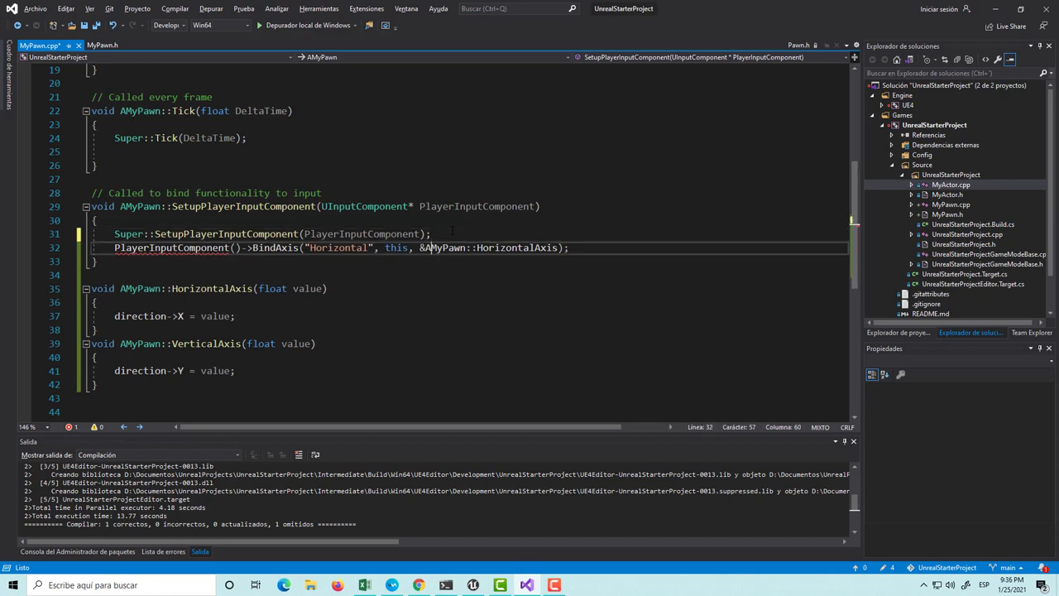
Delete the stray () after PlayerInputComponent in the Horizontal binding and save MyPawn.cpp.
key(ctrl+Left)
key(ctrl+Left)
key(ctrl+Left)
key(ctrl+Left)
key(ctrl+Left)
key(ctrl+Left)
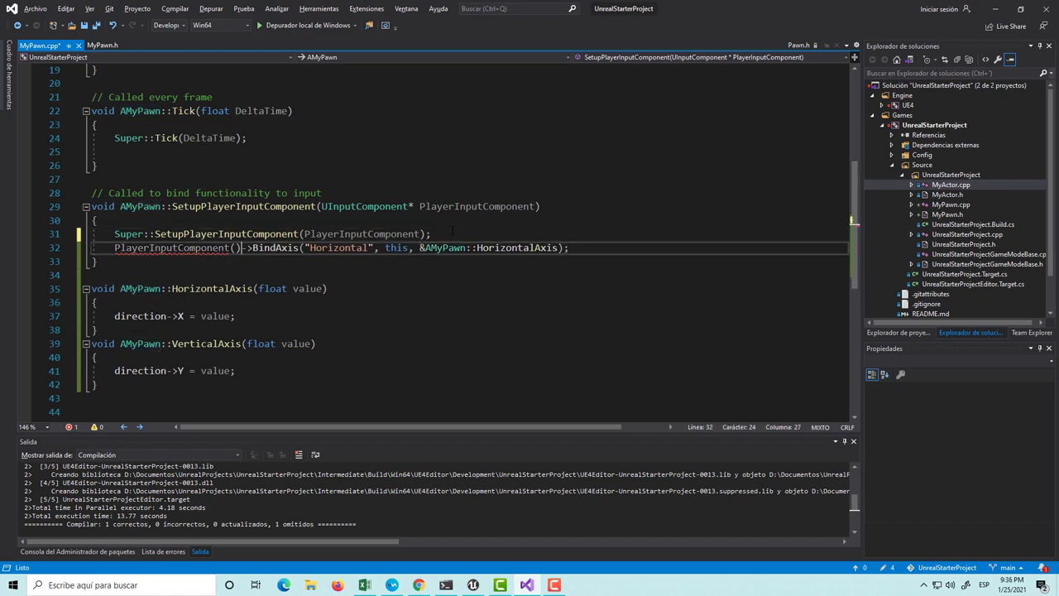
key(BackSpace)
key(BackSpace)
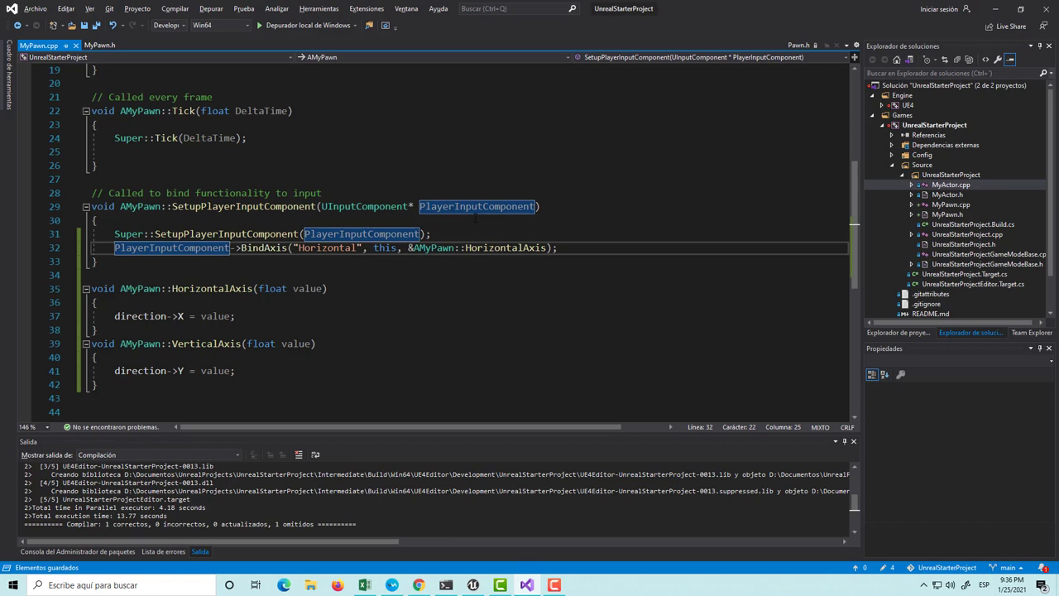
key(ctrl+s)
double_click(476, 207)
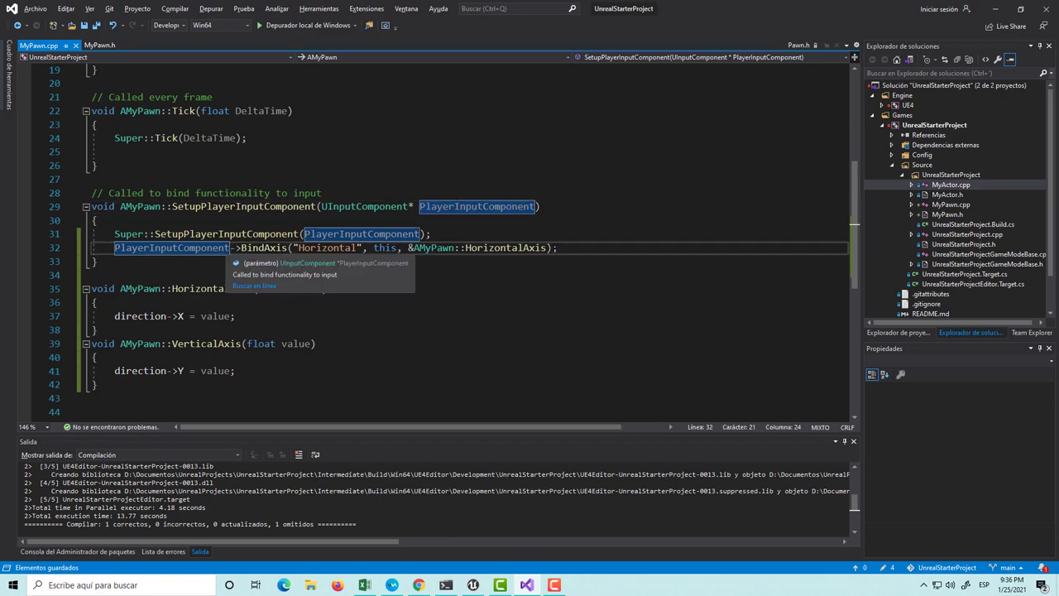
click(562, 248)
key(Return)
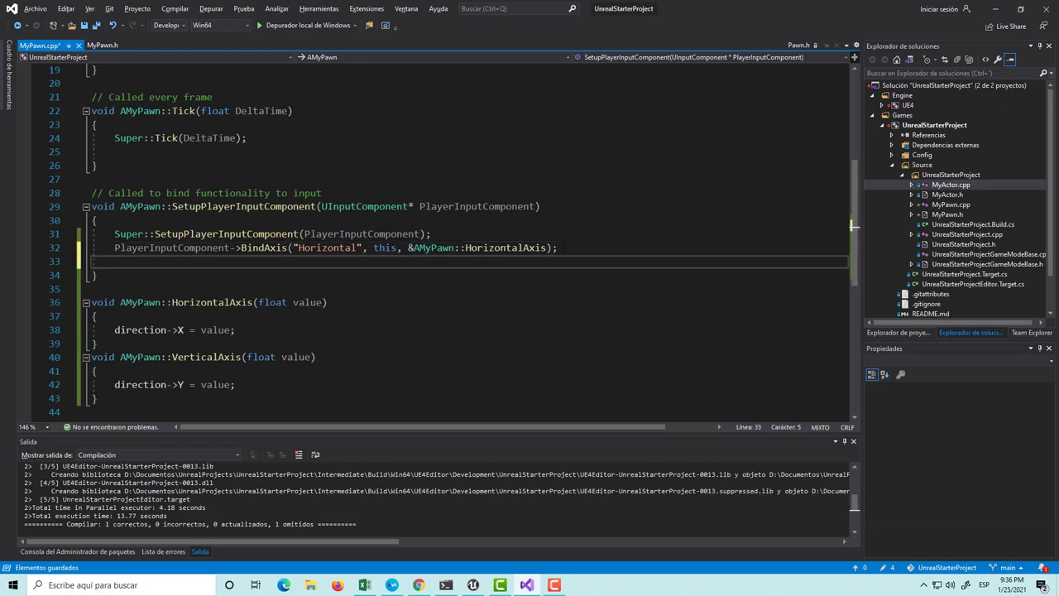
Add PlayerInputComponent->BindAxis("Vertical", this, &AMyPawn::VerticalAxis); on line 33 and save.
text(Player)
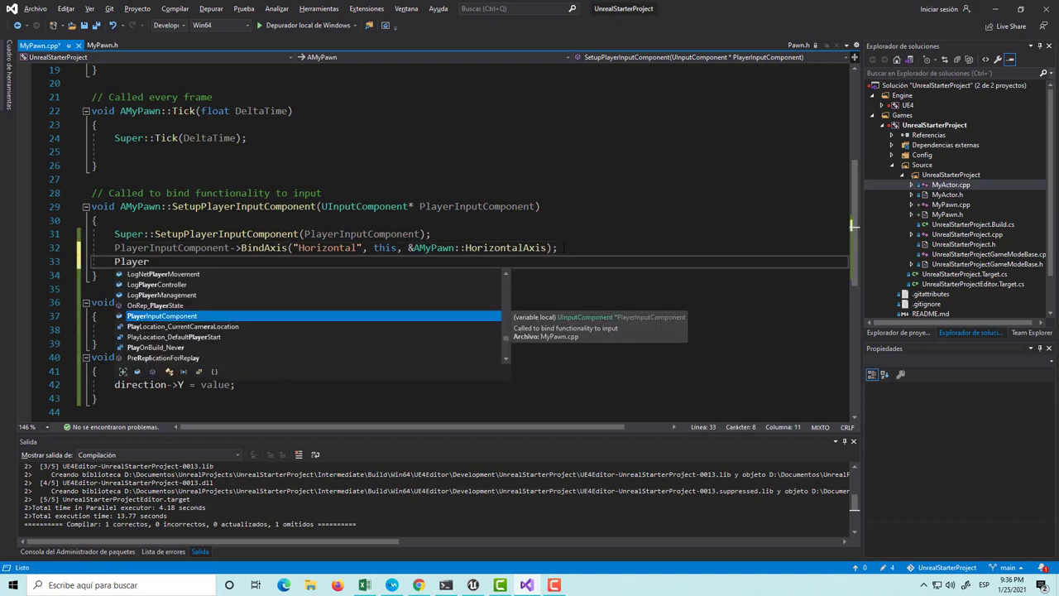
key(Tab)
text(->)
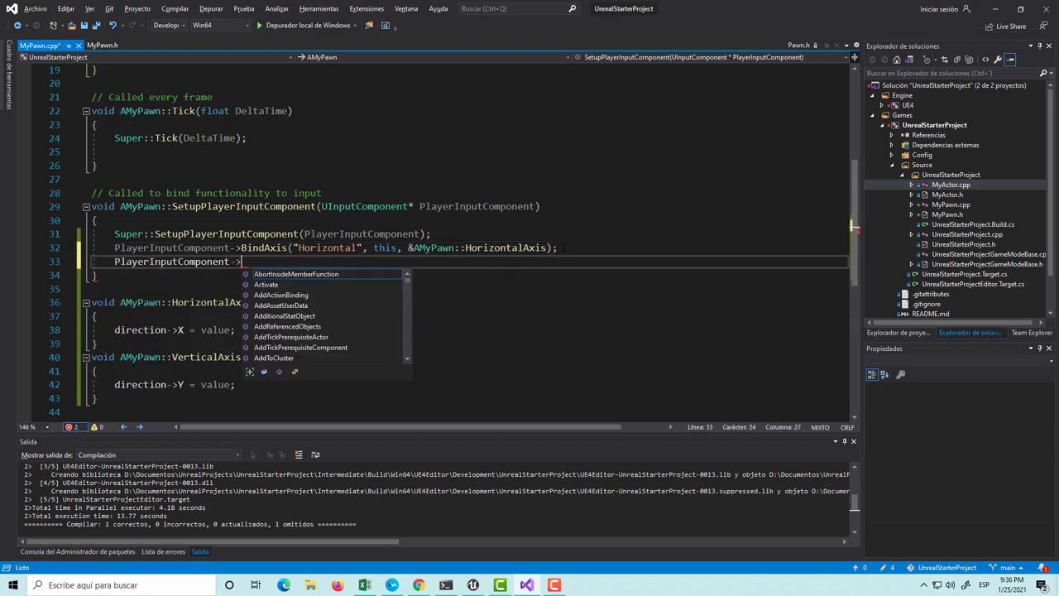
text(BindA)
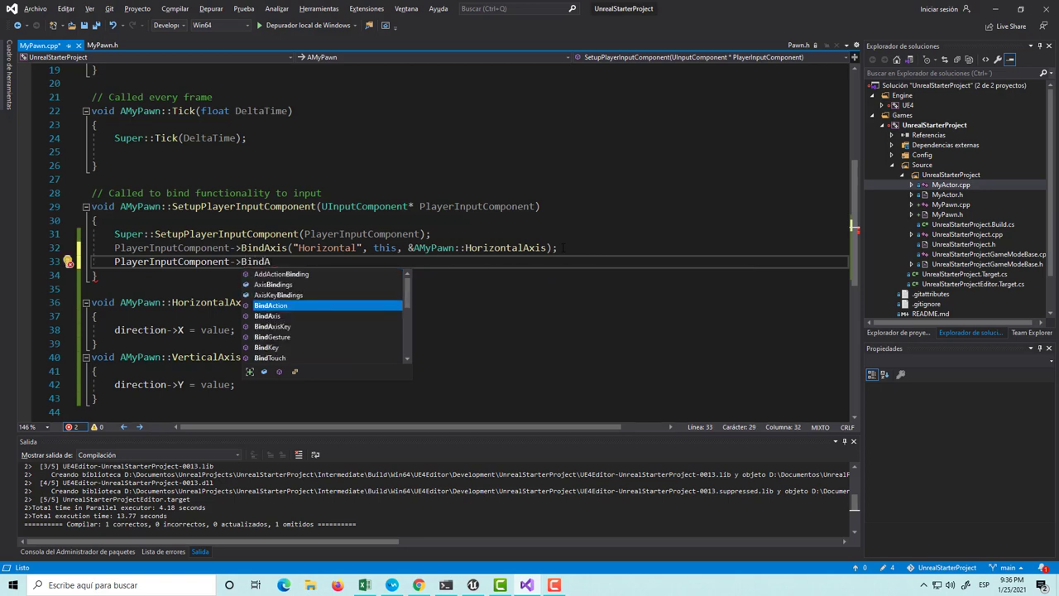
text(x)
key(Tab)
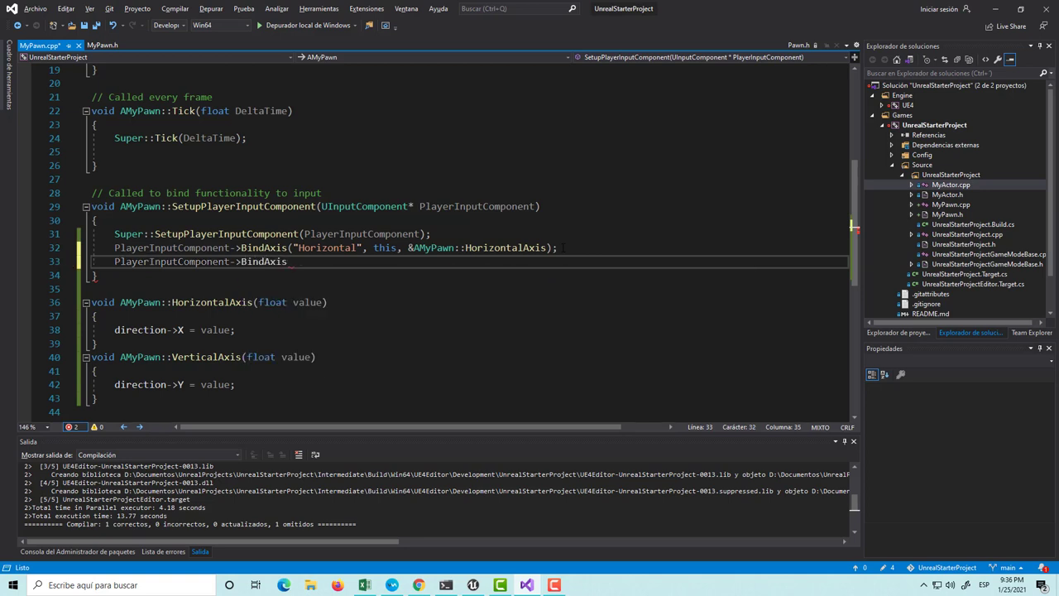
text(("Ve)
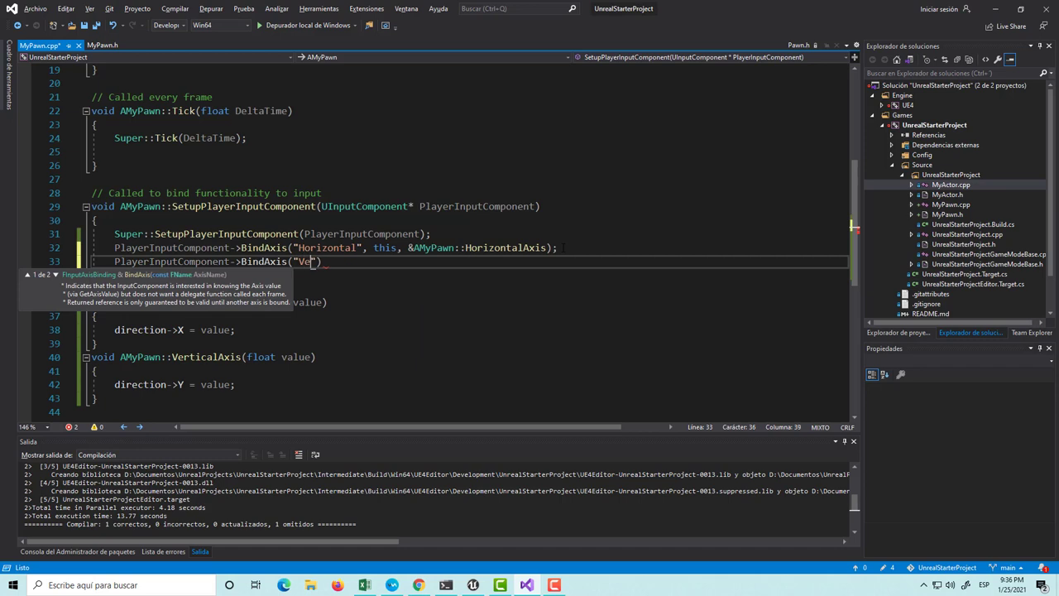
text(rtical")
text(, this,)
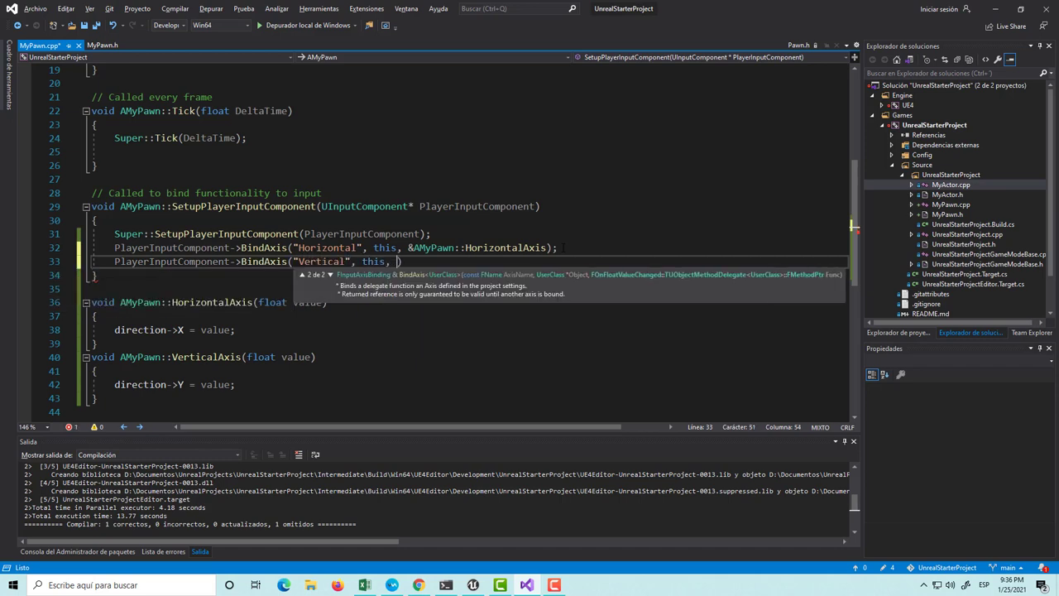
text( &M)
key(BackSpace)
text(AMyP)
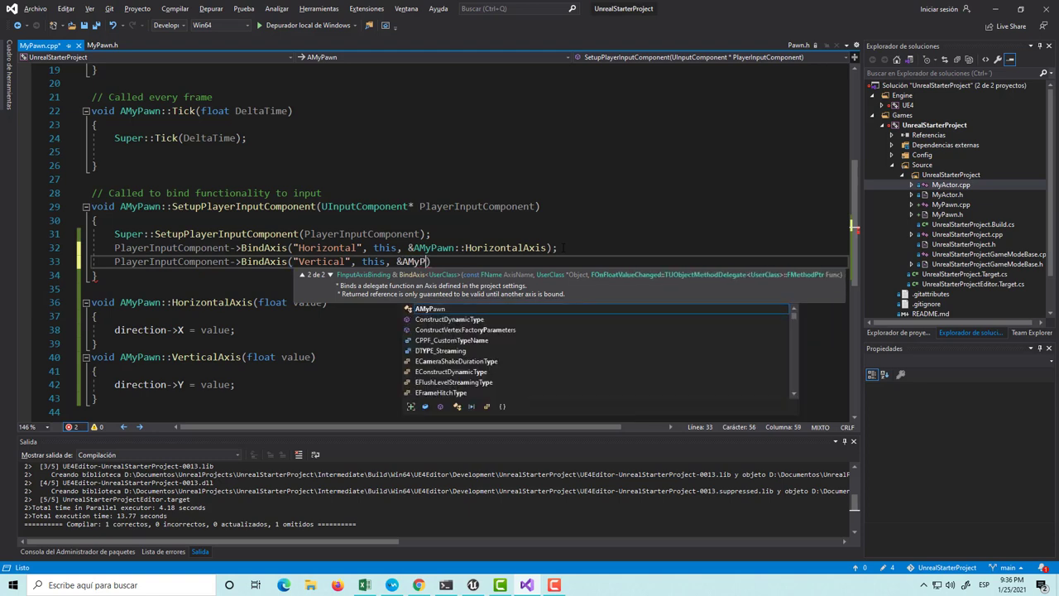
key(Tab)
text(::)
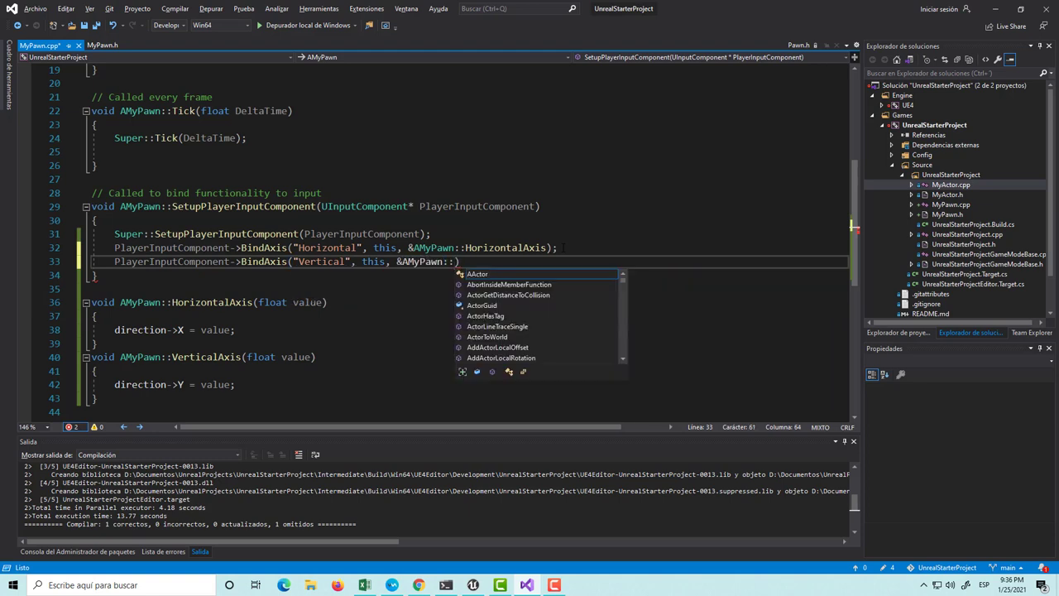
text(Ver)
key(Tab)
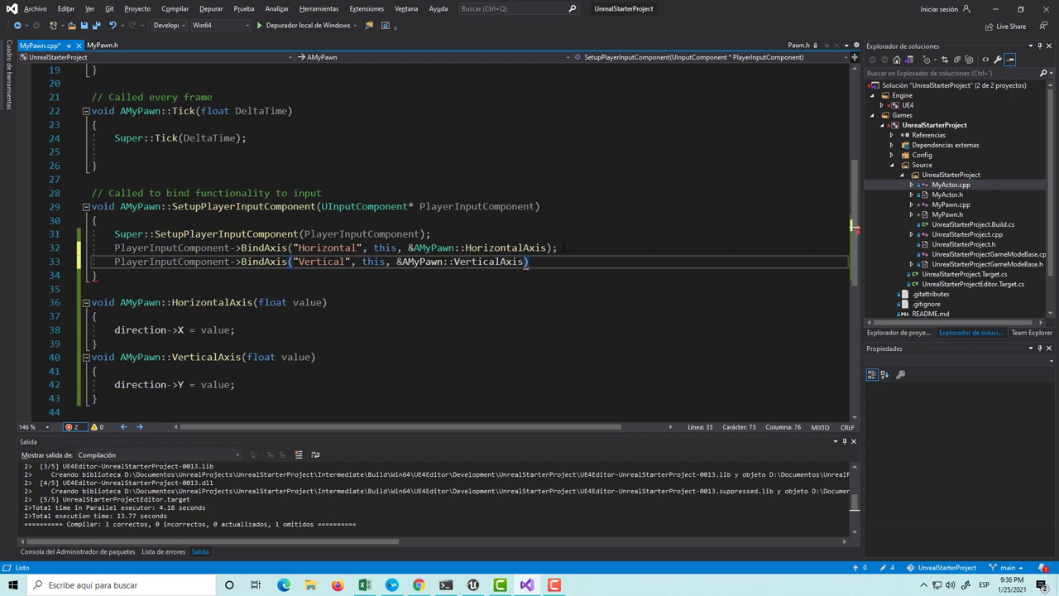
text();)
key(ctrl+s)
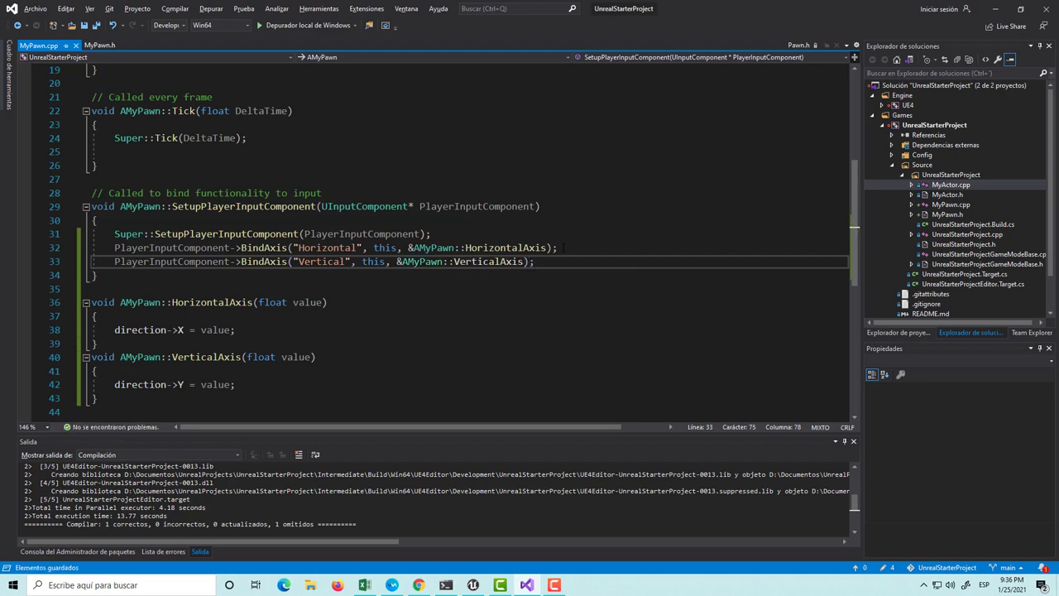
click(189, 154)
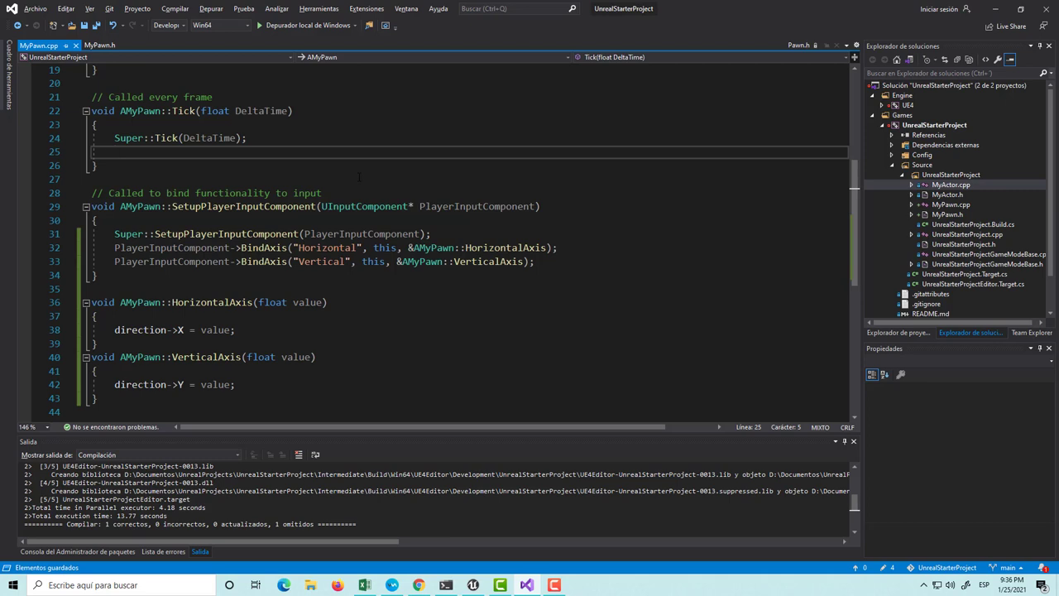
In Tick, start an AddMovementInput( call, replacing the accidental AddActorLocalOffset completion.
text(G)
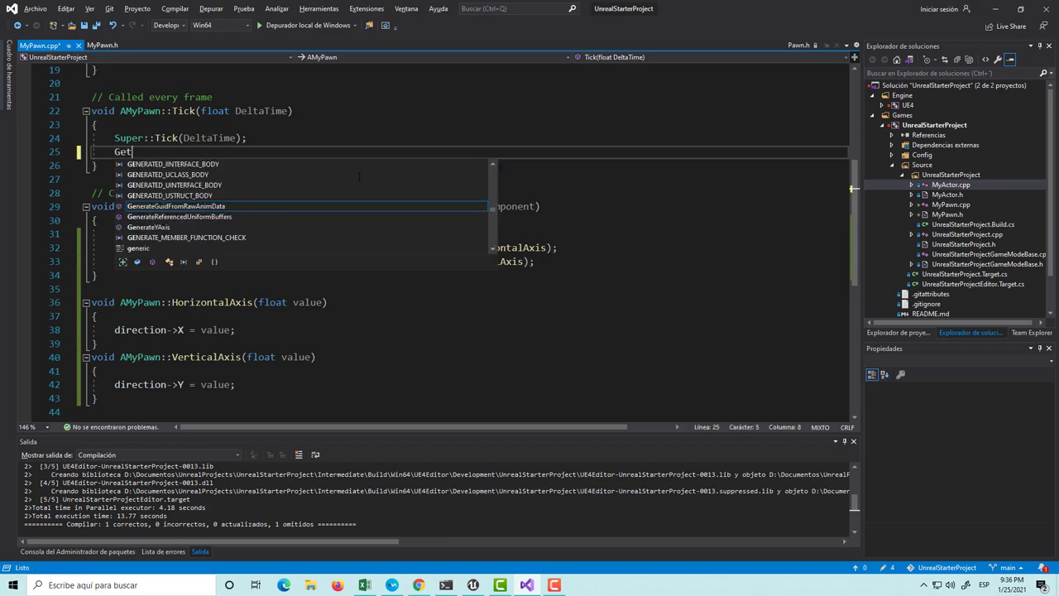
key(BackSpace)
text(A)
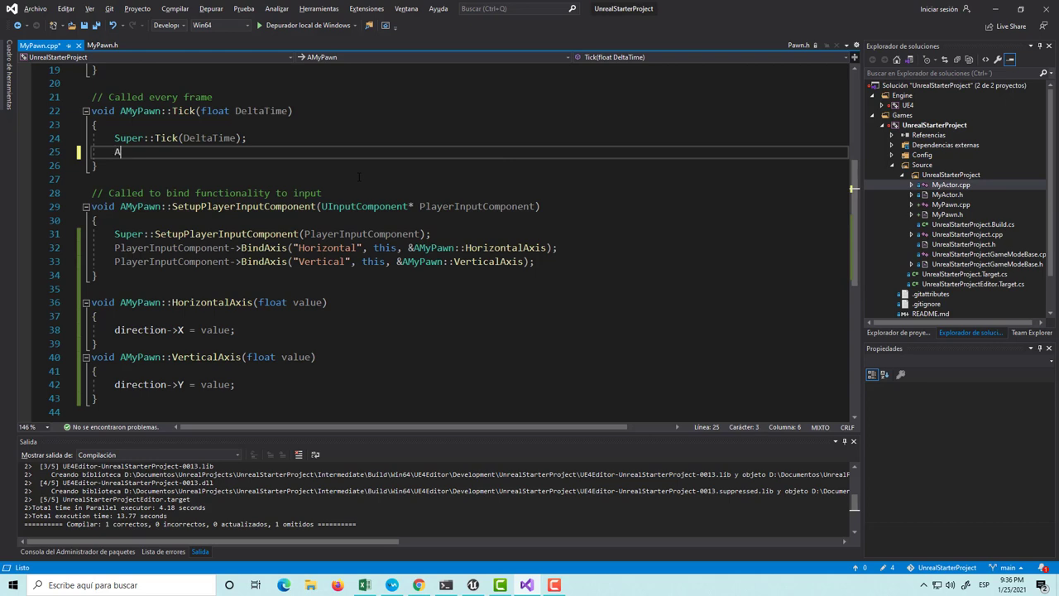
text(dd)
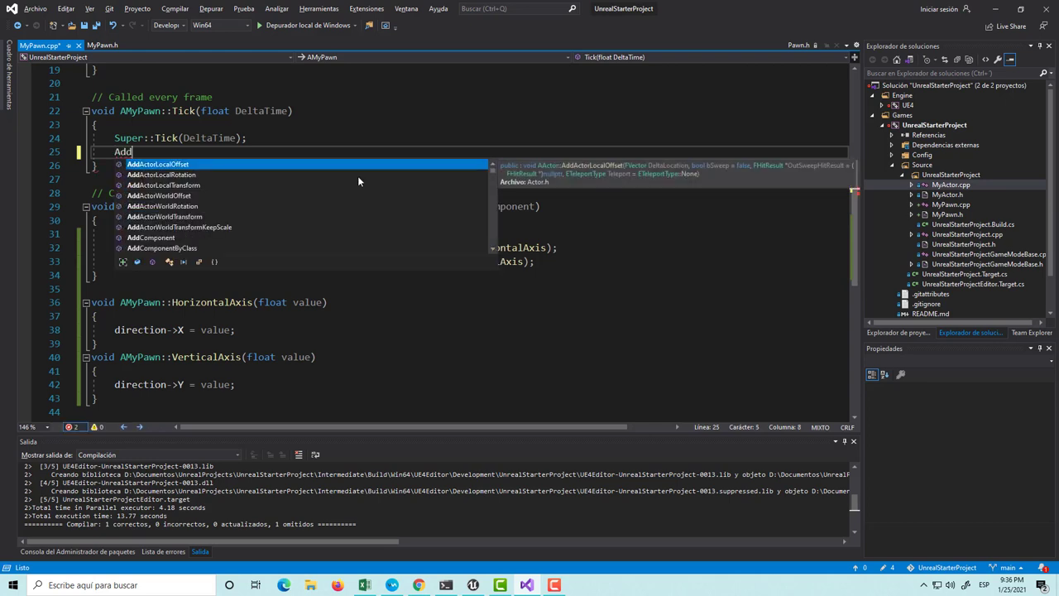
key(Tab)
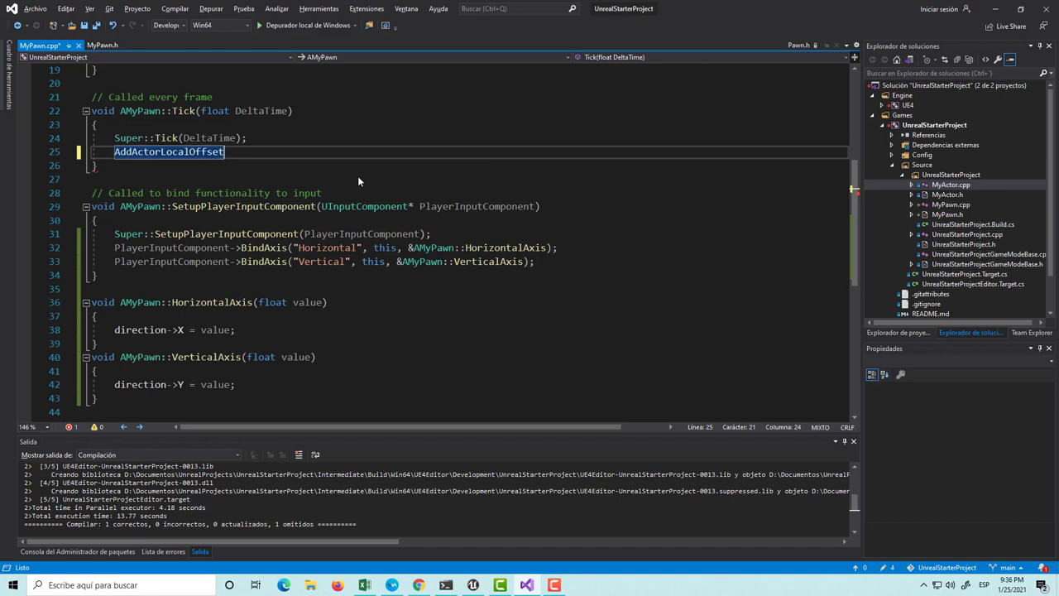
key(BackSpace)
key(BackSpace)
key(BackSpace)
key(BackSpace)
key(BackSpace)
key(BackSpace)
key(BackSpace)
key(BackSpace)
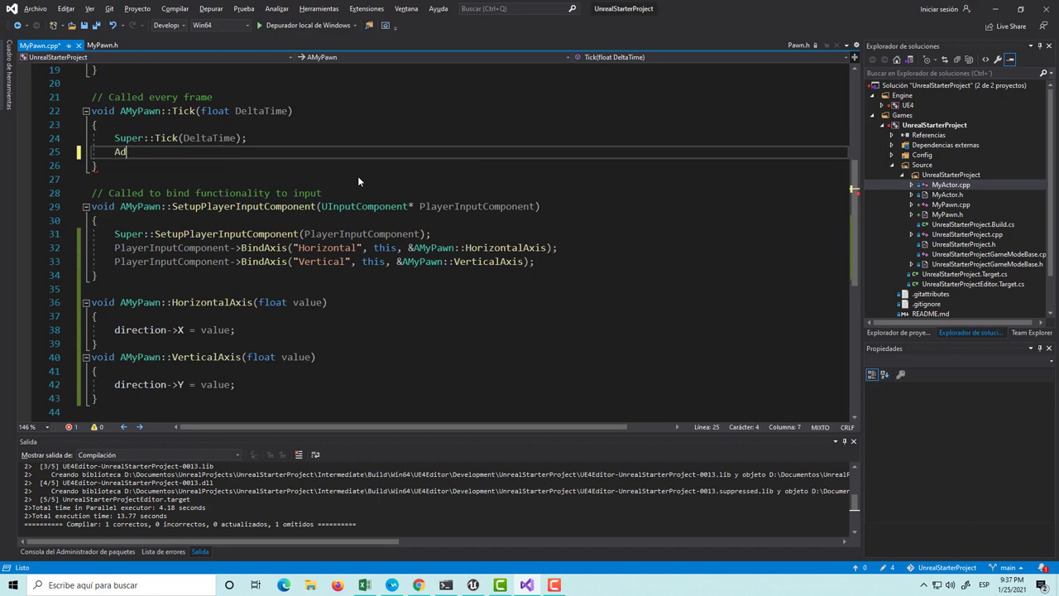
key(BackSpace)
key(BackSpace)
text(Ad)
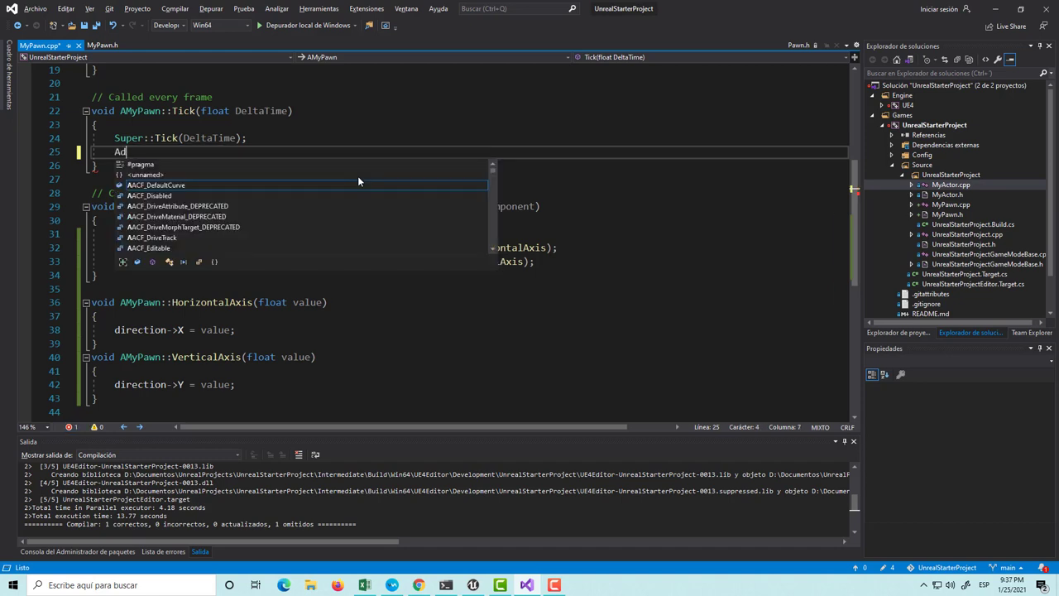
text(dMovem)
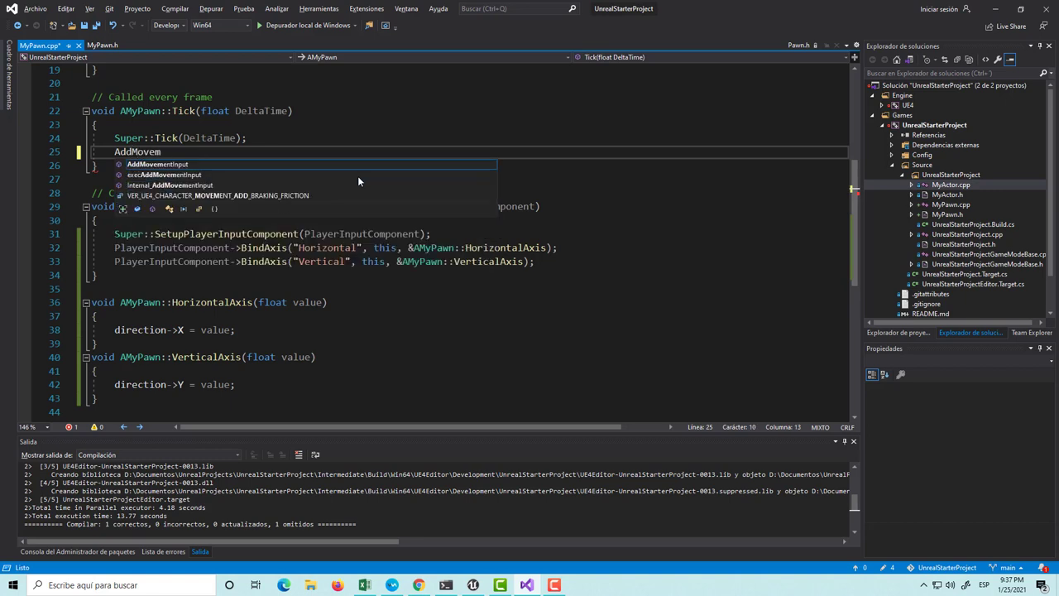
key(Tab)
text(()
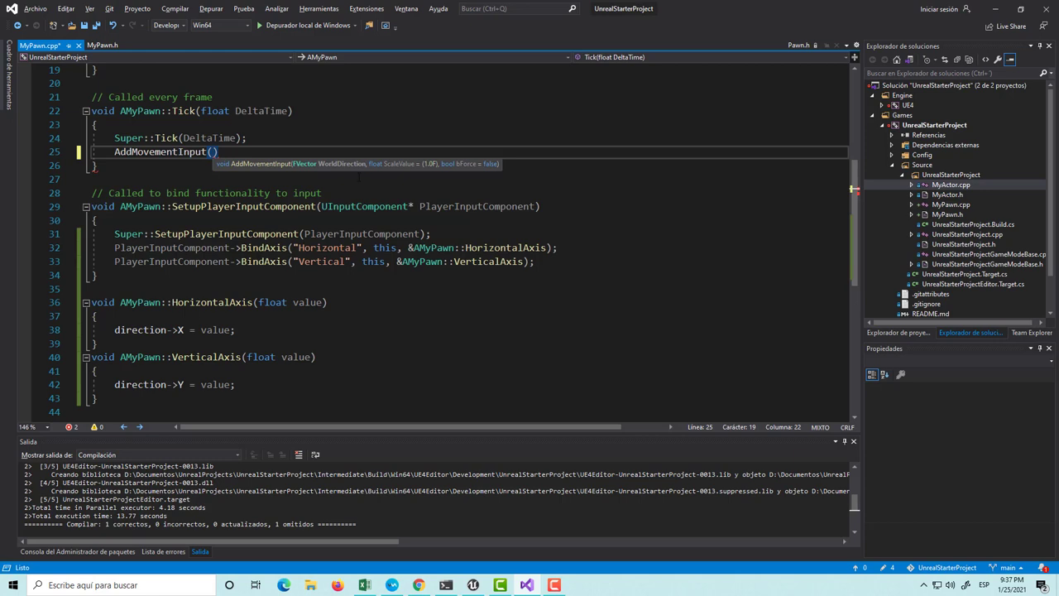
Complete the arguments as direction * moveSpeed * DeltaTime, close with ); and save MyPawn.cpp.
text(di)
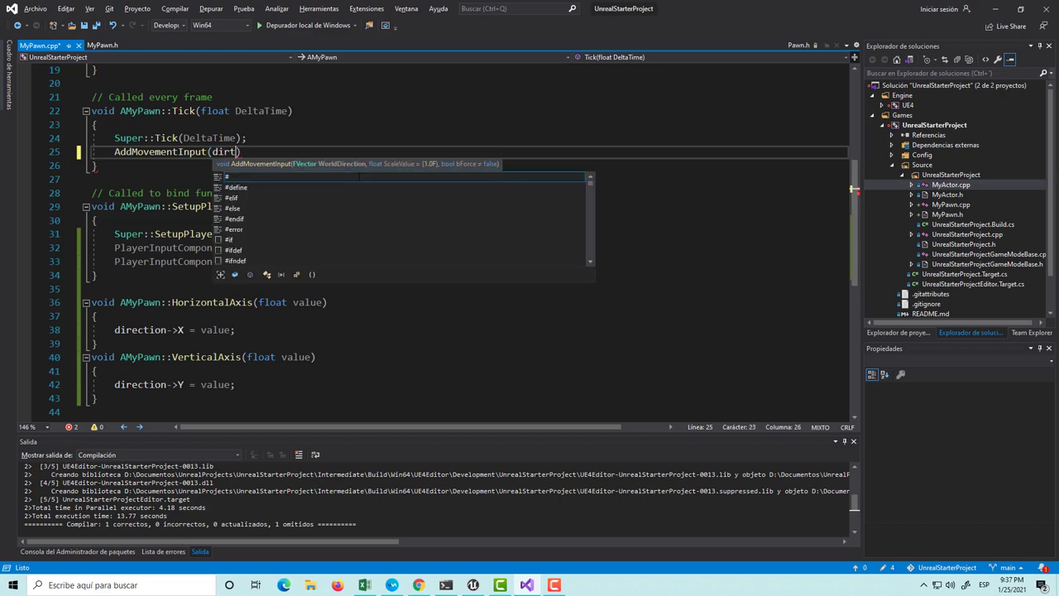
text(rt)
key(BackSpace)
text(e)
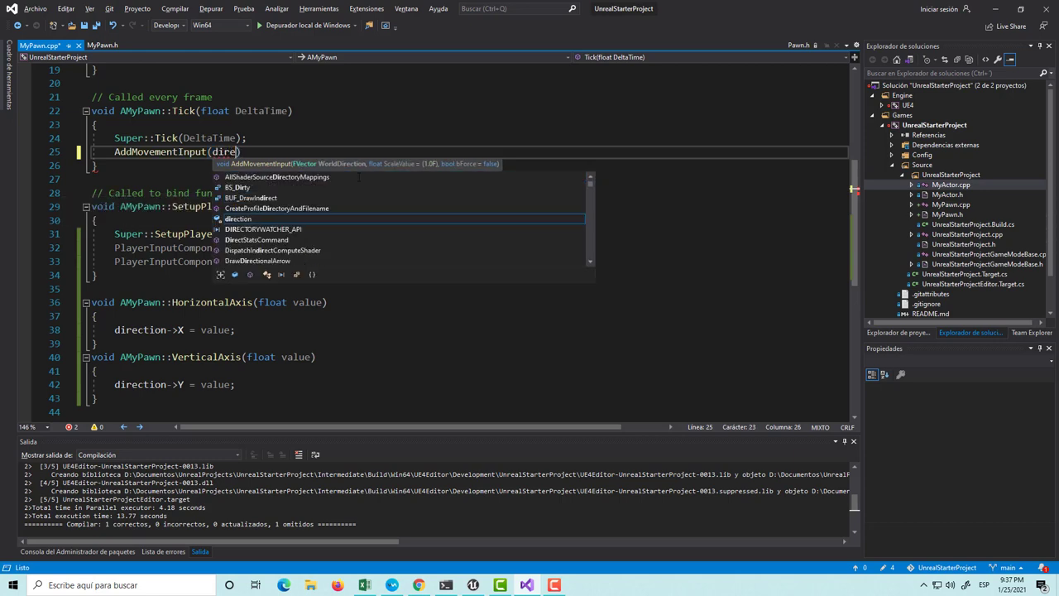
key(Escape)
text(ction)
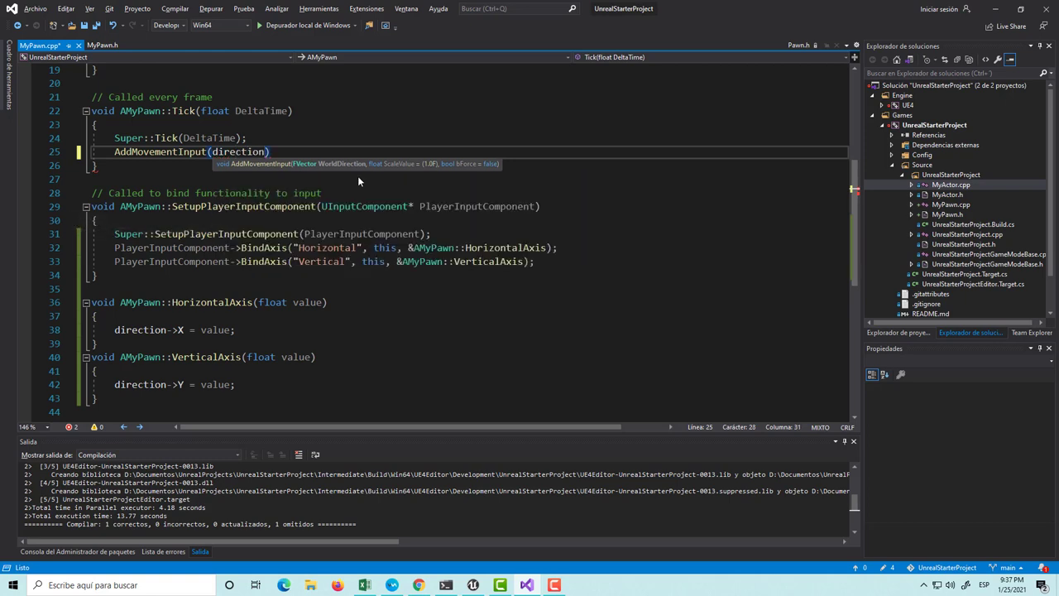
text( * moveS)
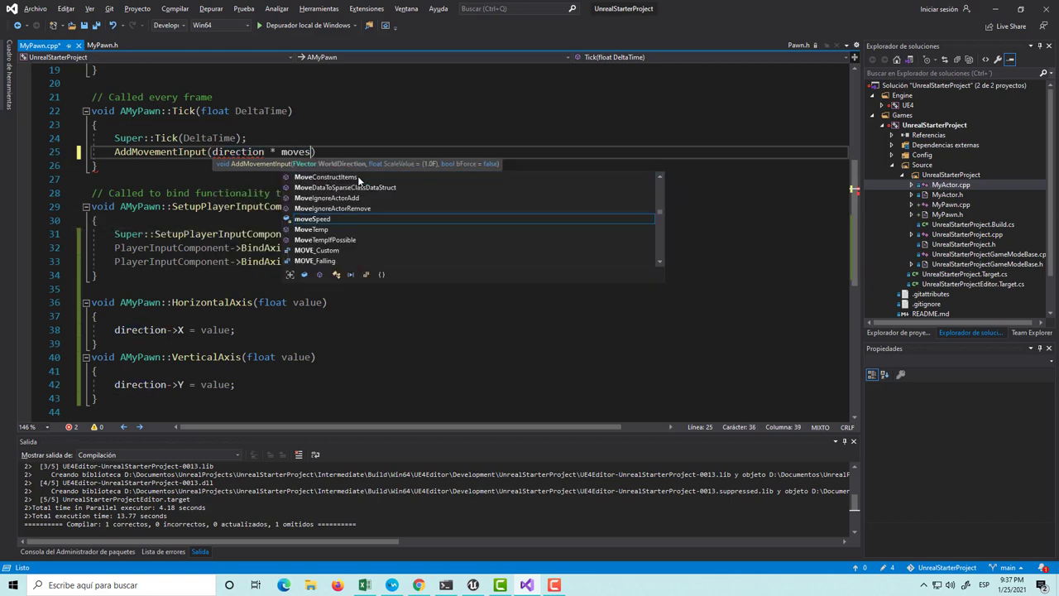
key(Tab)
text(* )
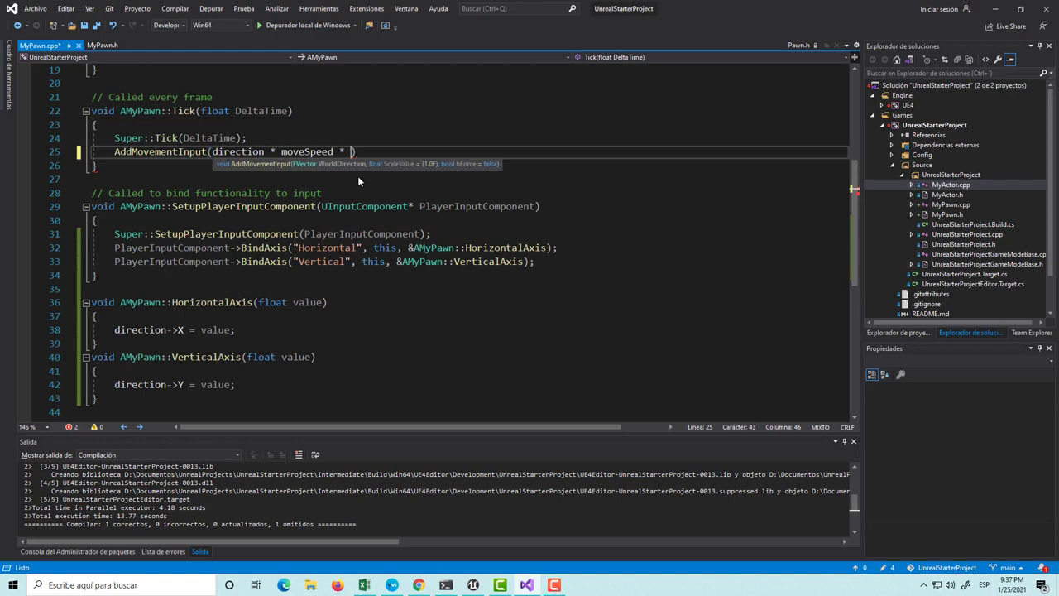
text(Deltat)
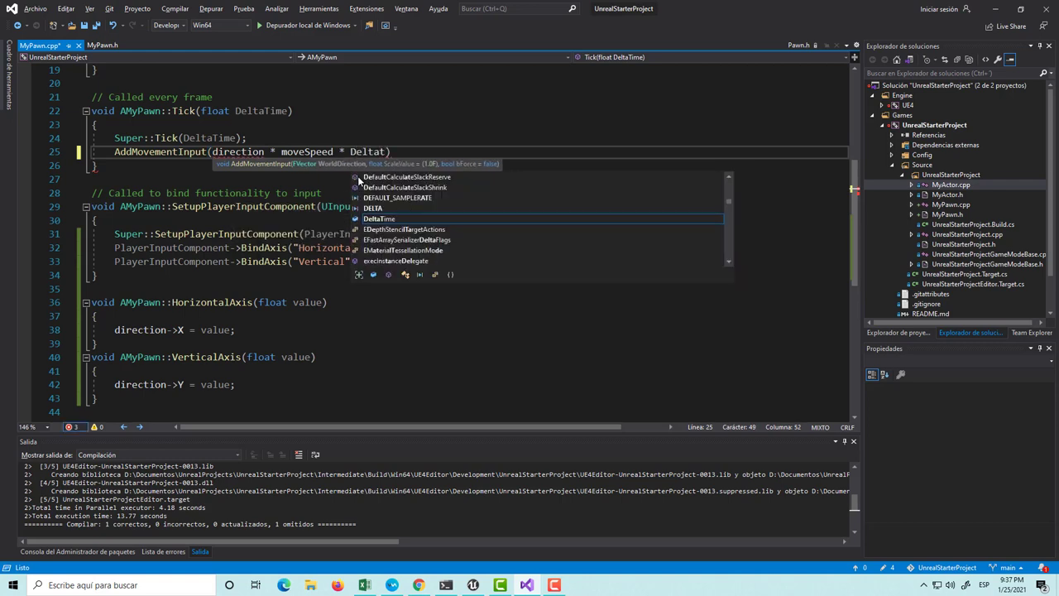
key(Down)
key(Tab)
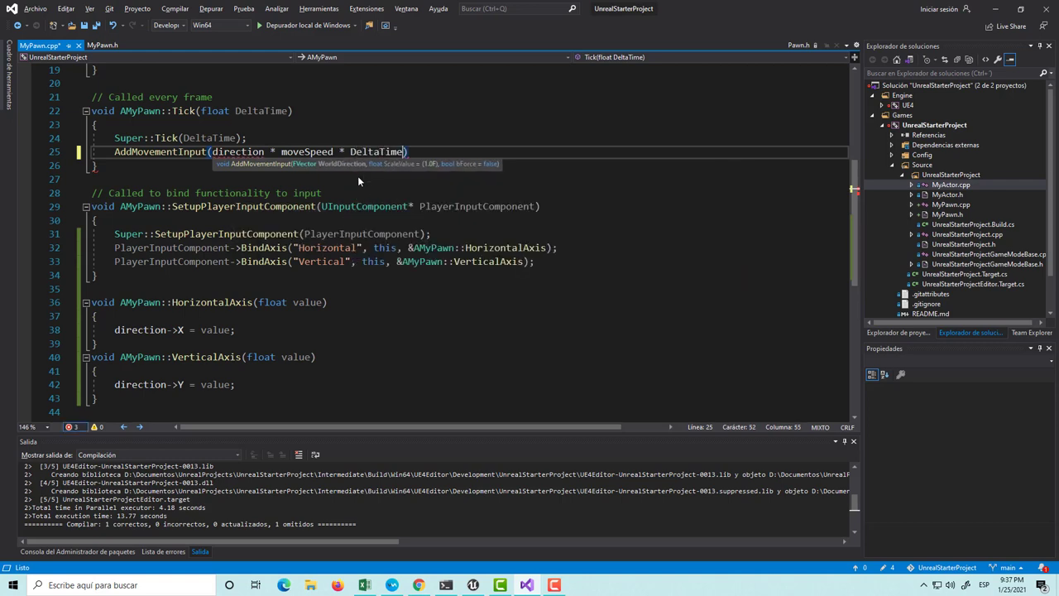
text();)
key(ctrl+s)
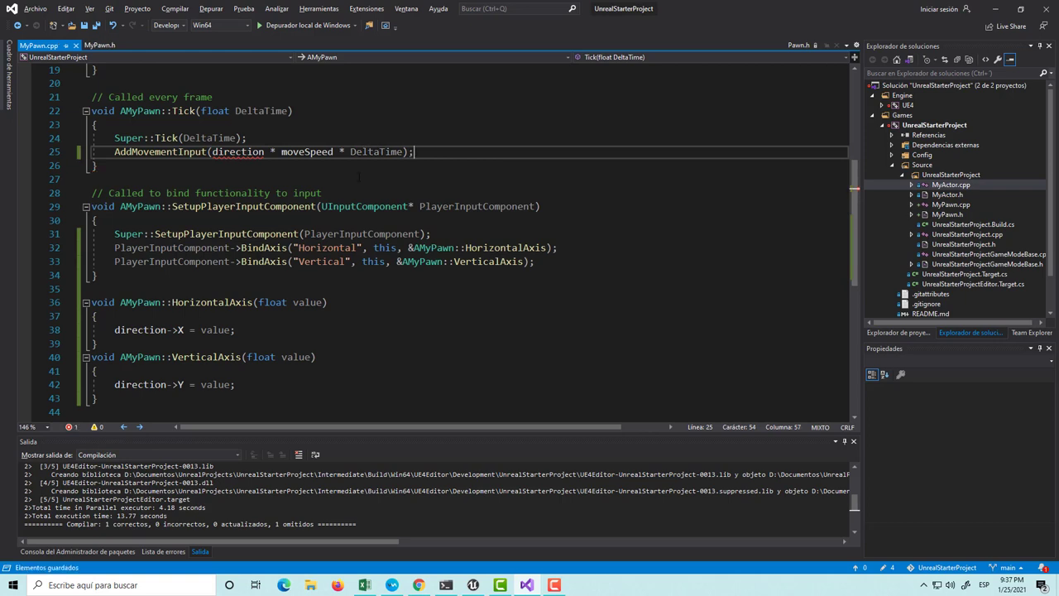
mouse_move(241, 153)
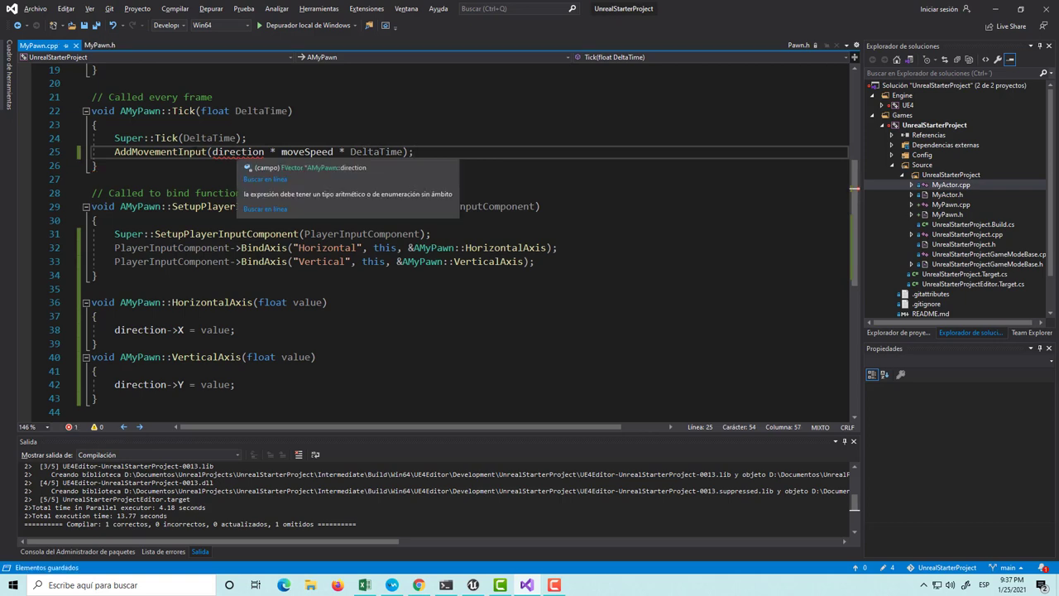
key(Down)
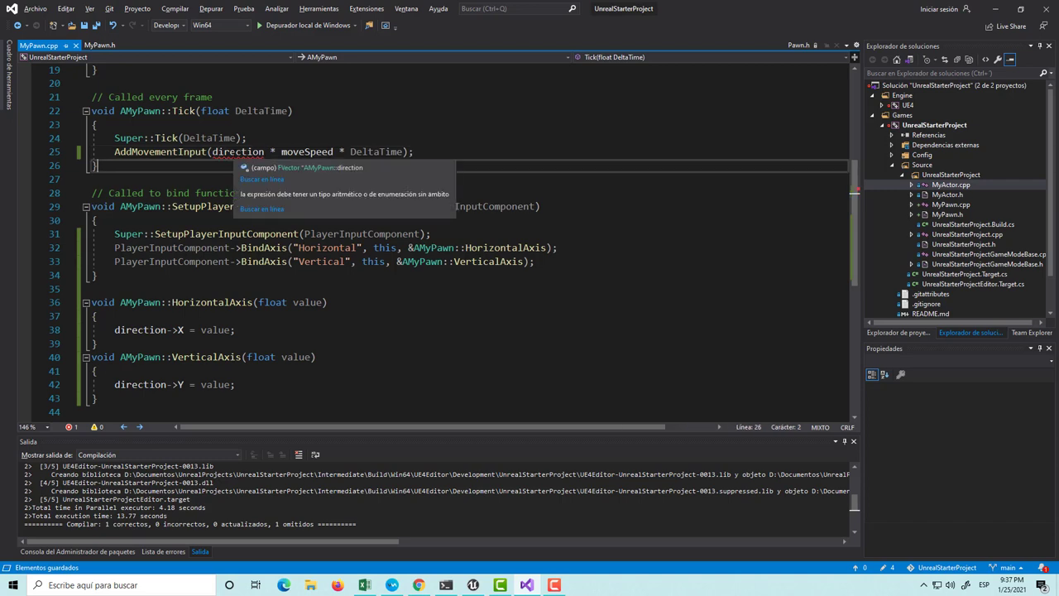
Insert * before direction so AddMovementInput receives *direction, comparing against MyPawn.h.
click(211, 151)
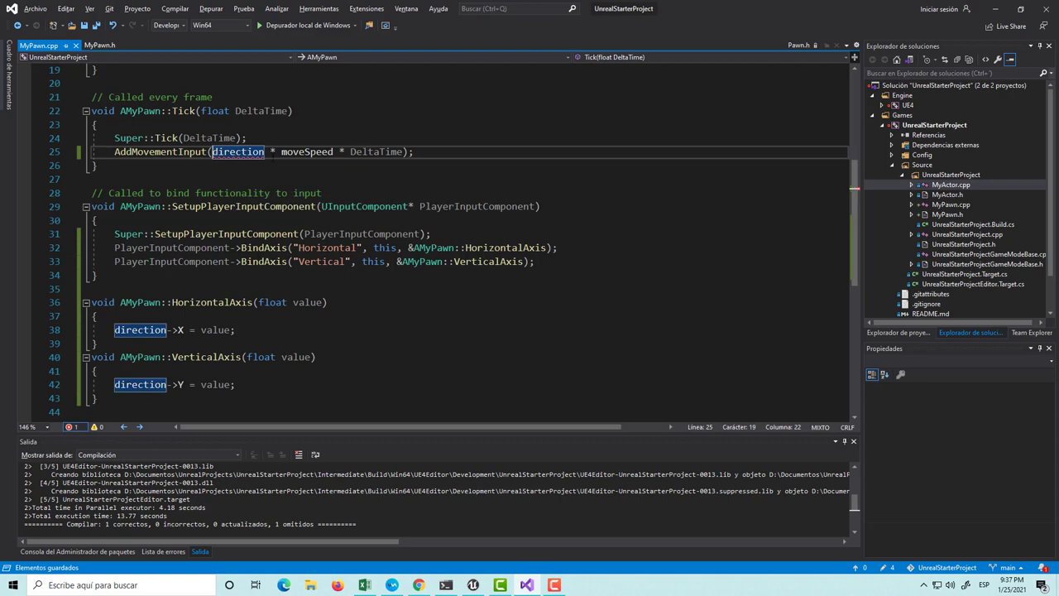
text(*)
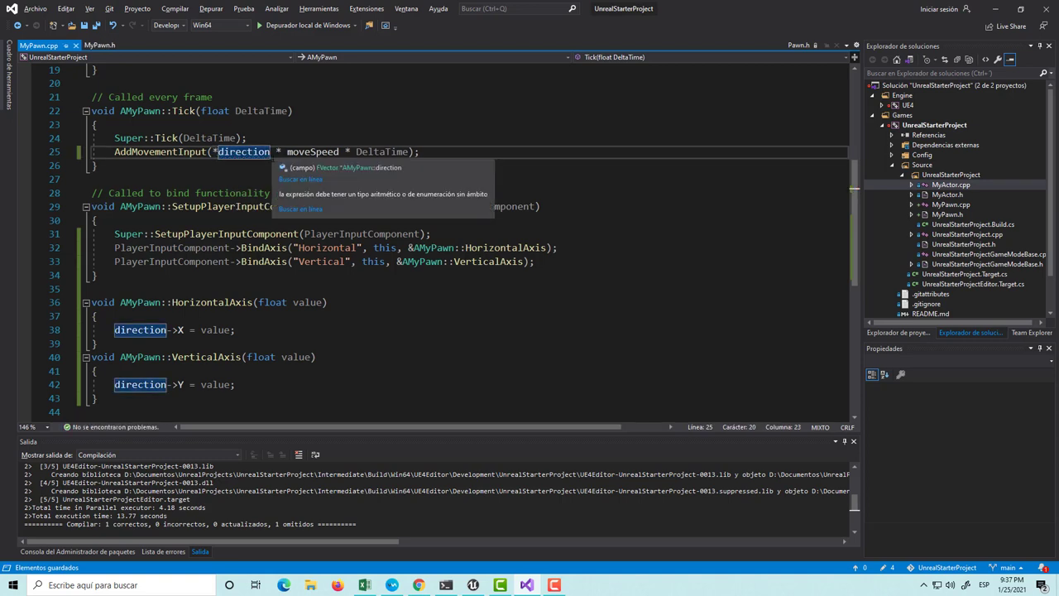
click(207, 151)
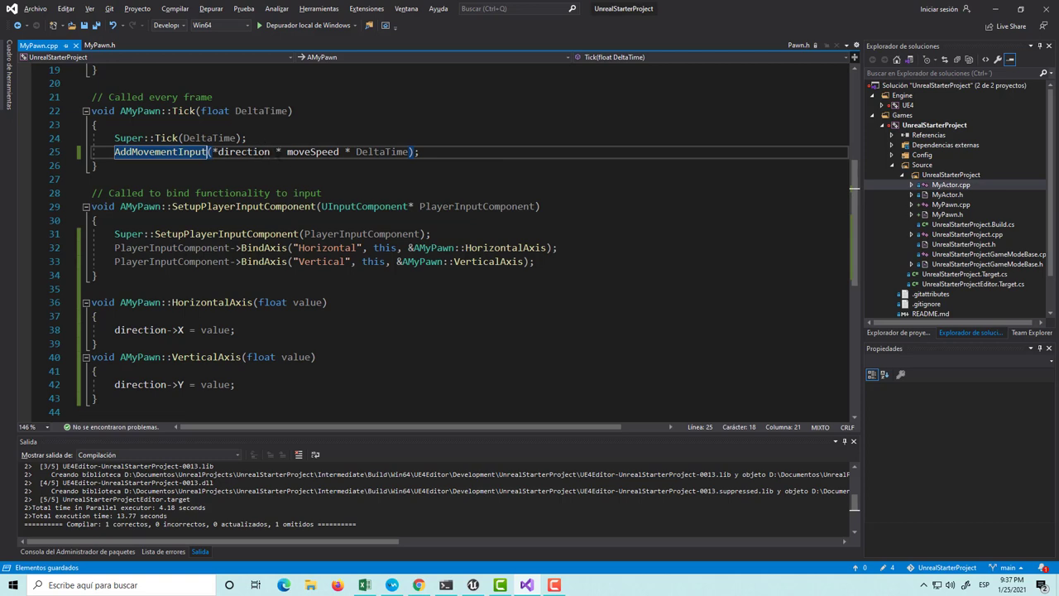
click(212, 152)
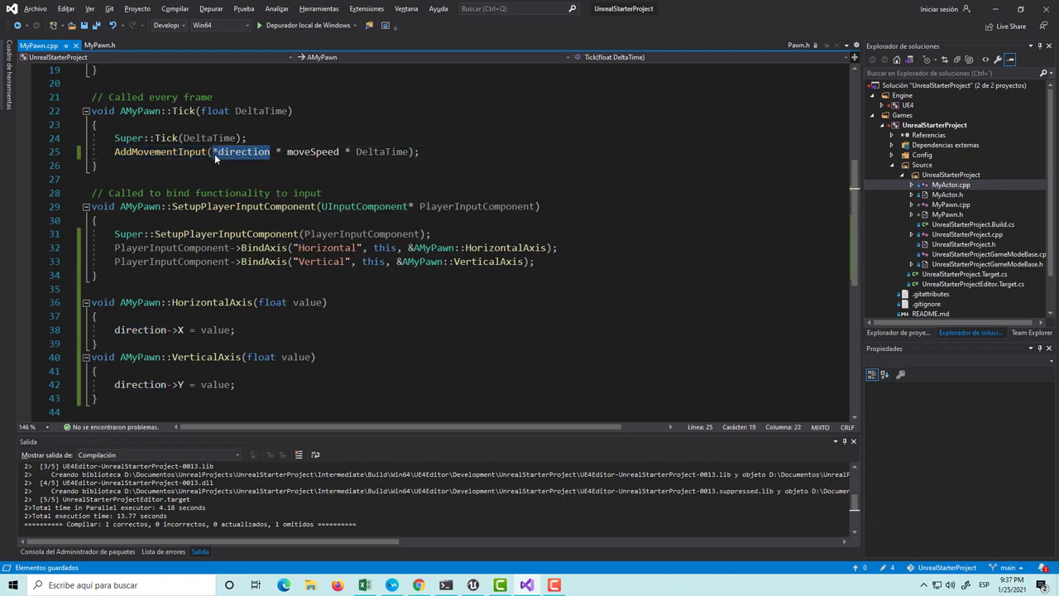
click(100, 45)
click(39, 45)
triple_click(234, 152)
click(234, 153)
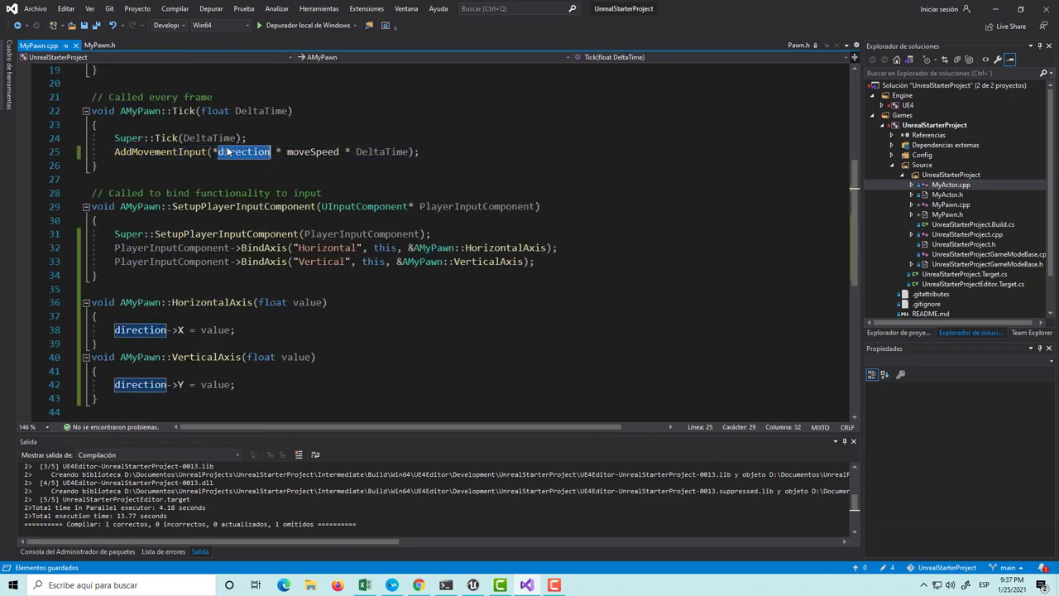
click(99, 44)
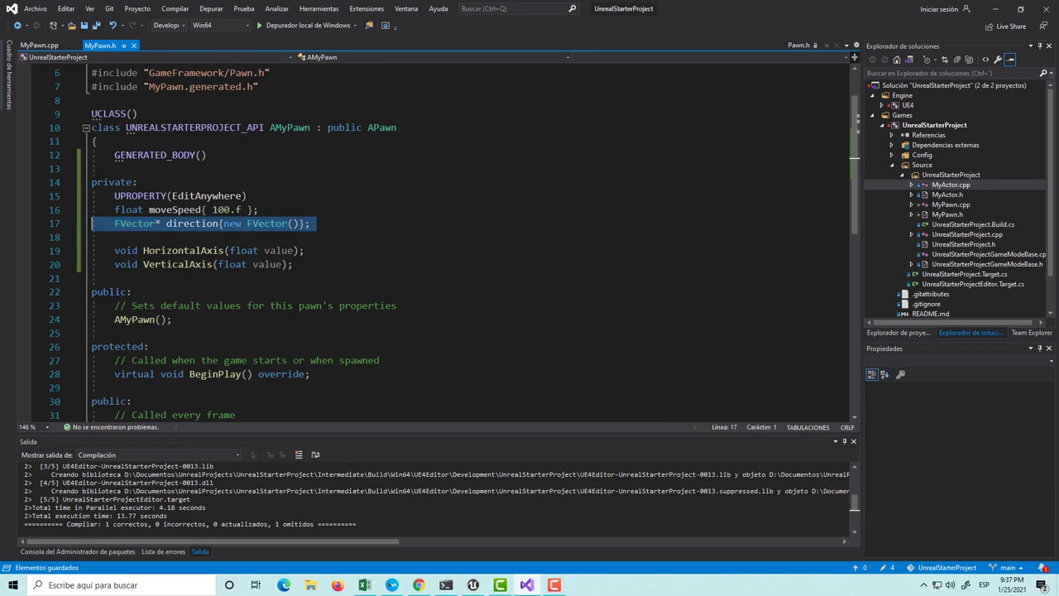
click(39, 45)
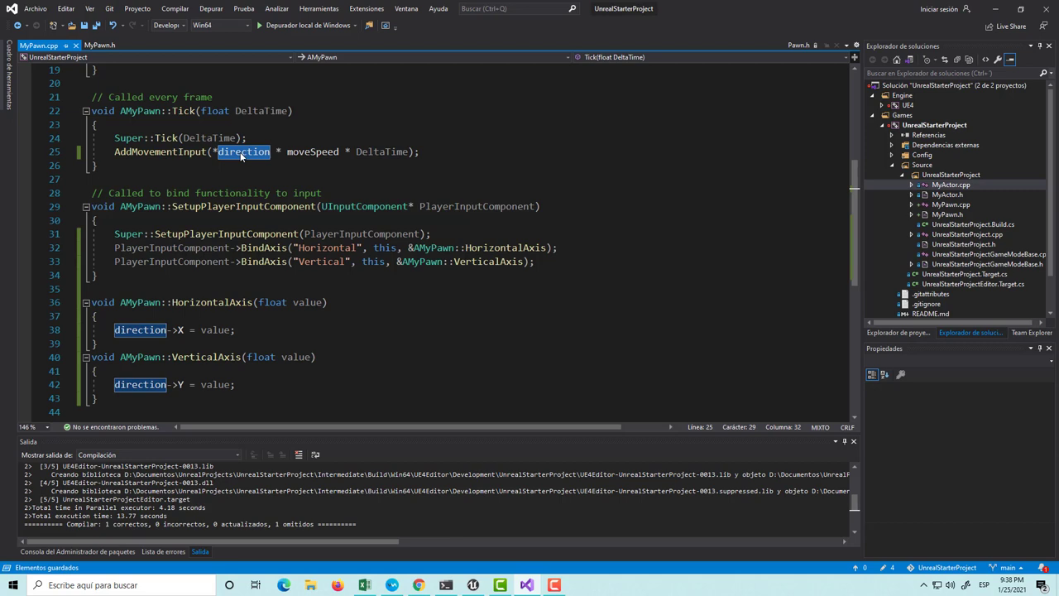
Inspect direction's new FVector() declaration in MyPawn.h, then return and rebuild the whole solution.
key(ctrl+Left)
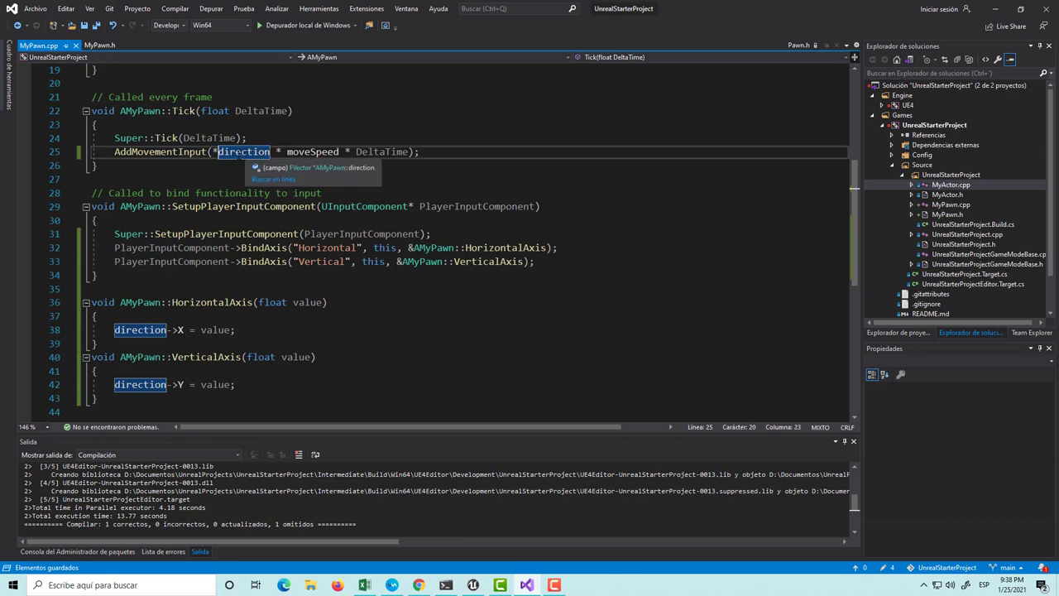
key(ctrl+shift+Right)
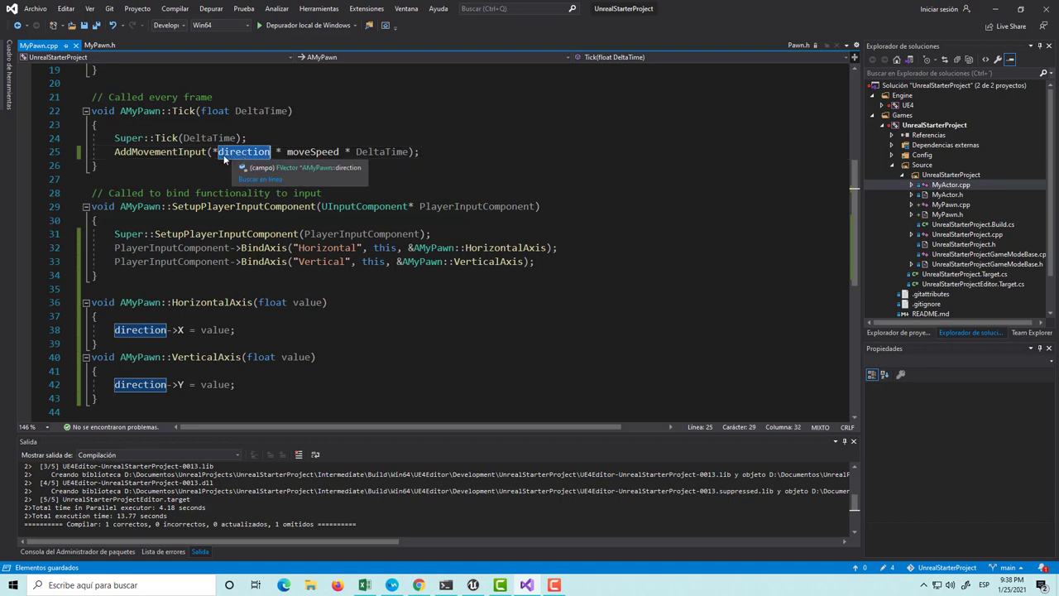
key(F12)
key(End)
key(Return)
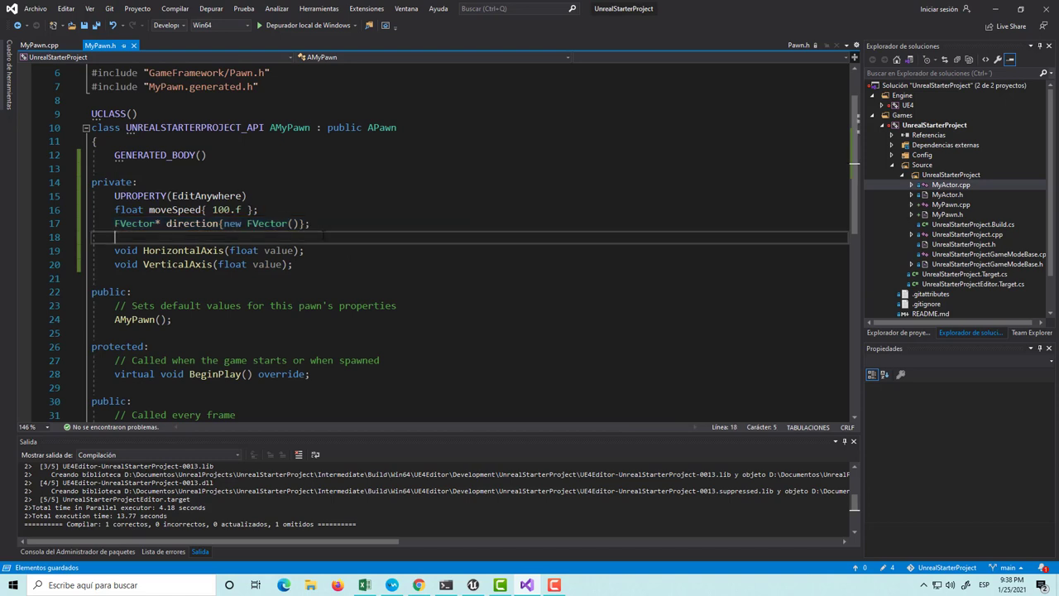
click(298, 223)
drag(298, 224, 224, 223)
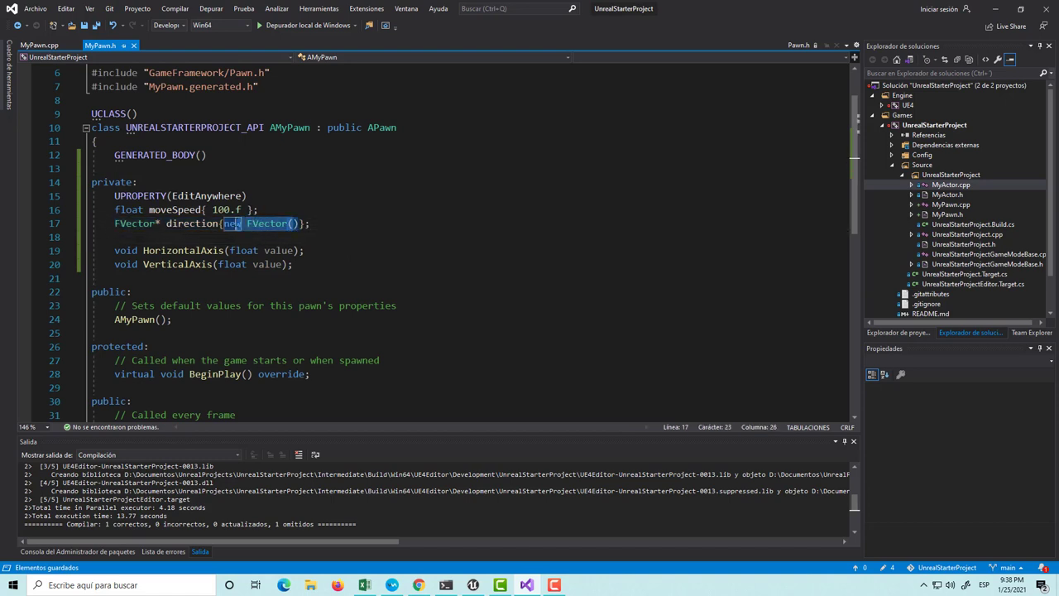
key(End)
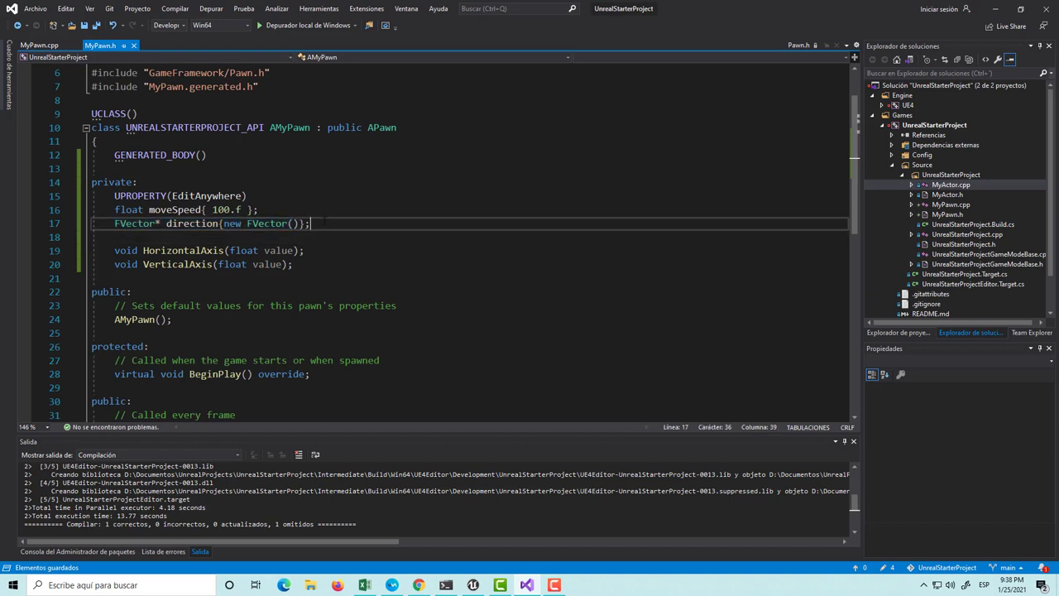
click(58, 46)
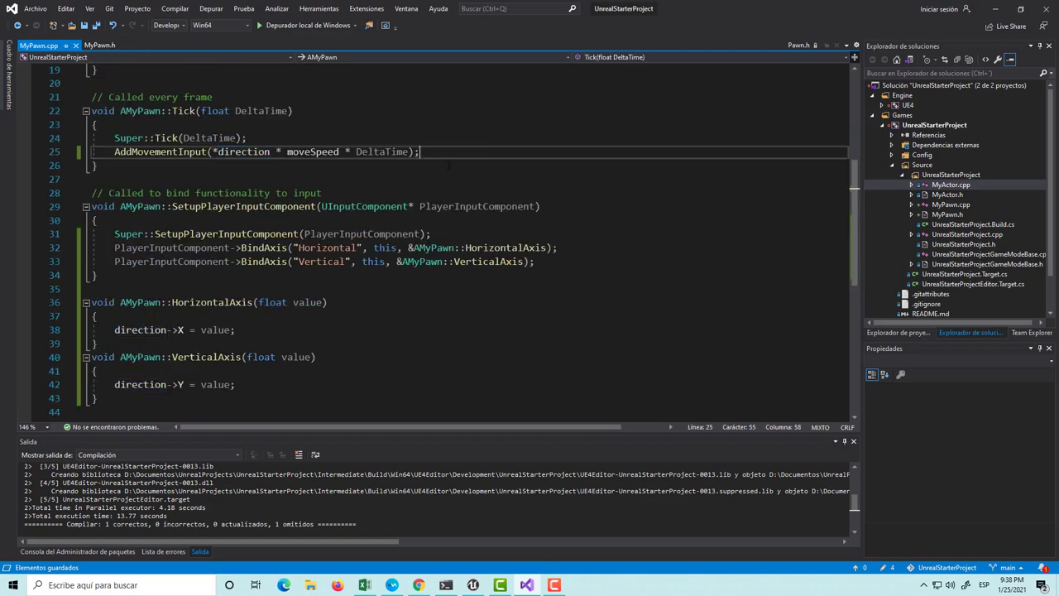
click(179, 14)
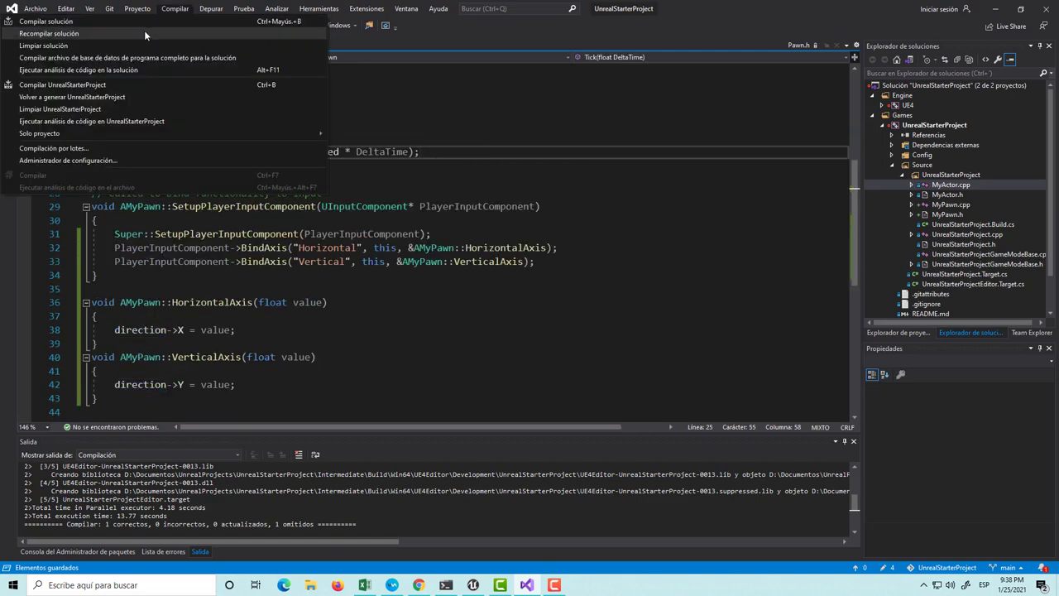
click(121, 25)
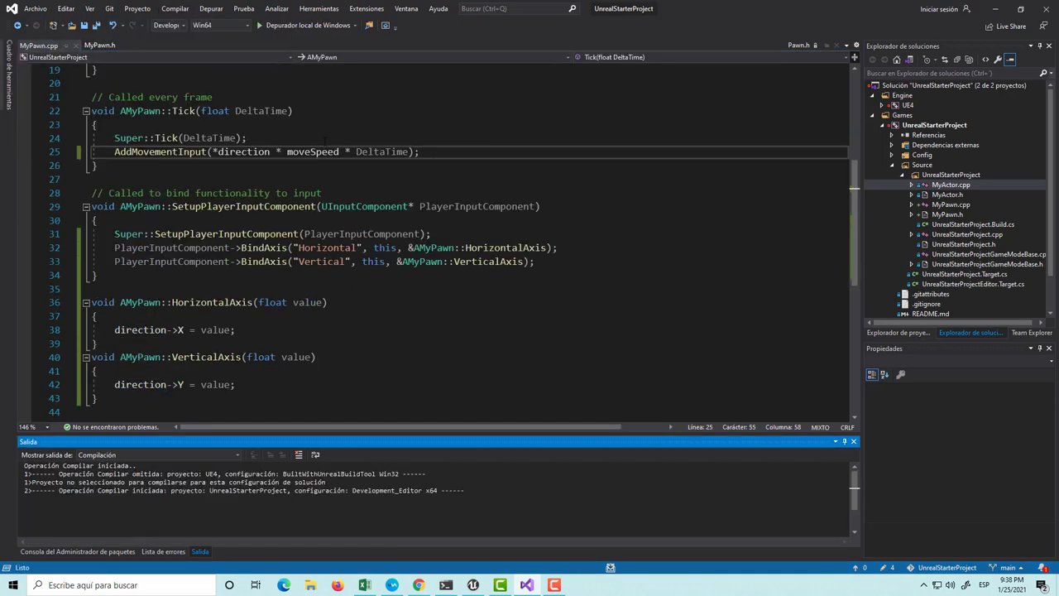
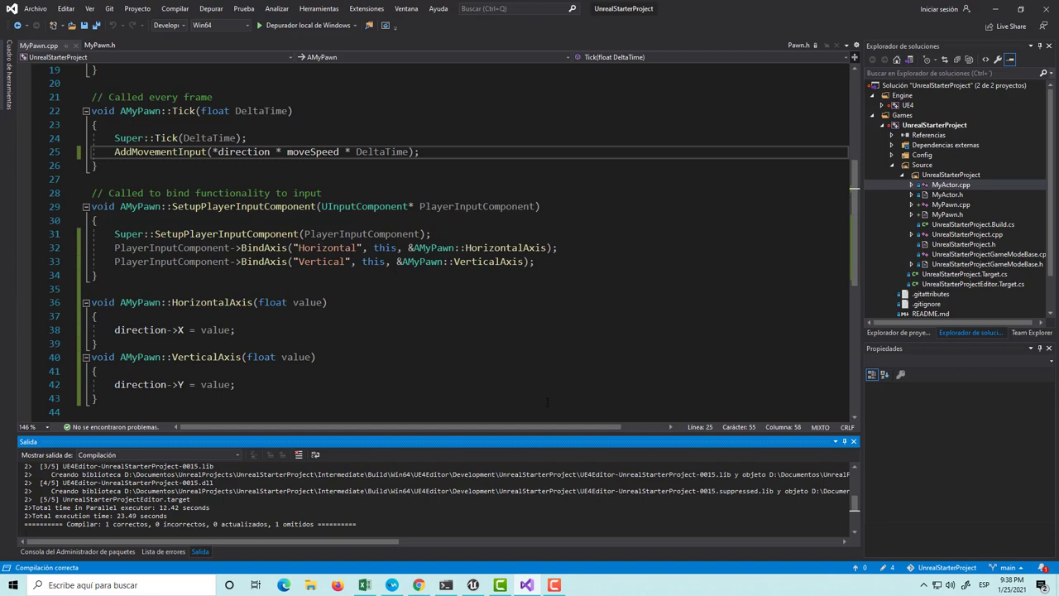
Create a Blueprint class from the MyPawn C++ class and name it BP_MyPawn.
click(473, 585)
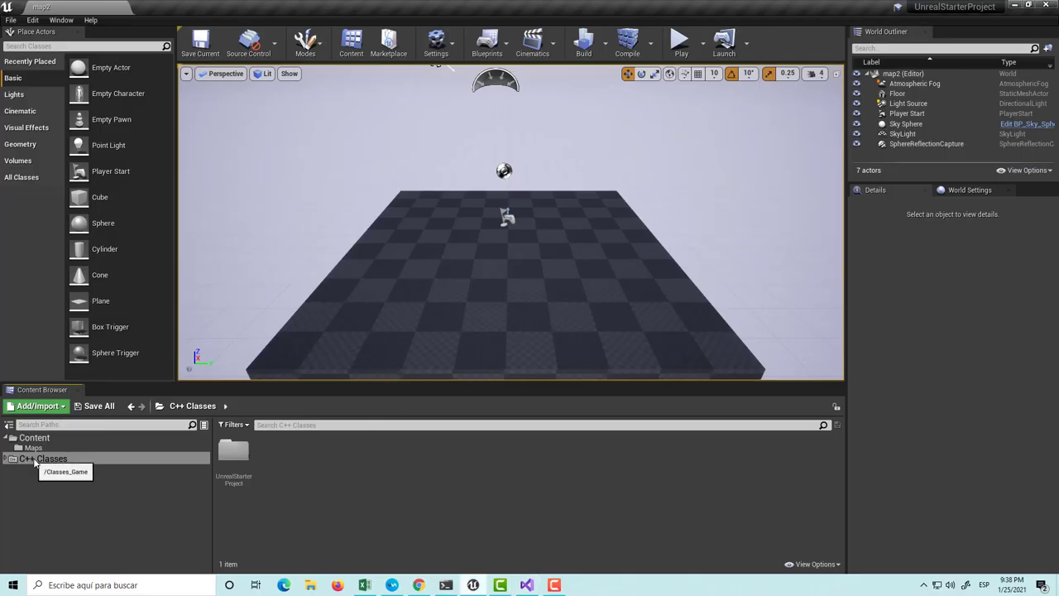
double_click(37, 458)
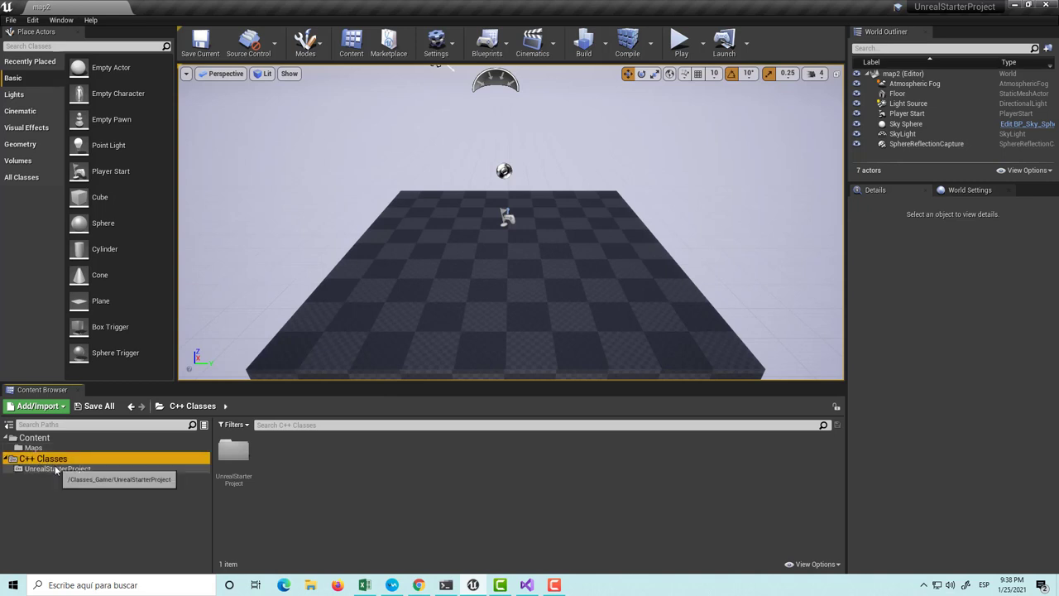
click(53, 469)
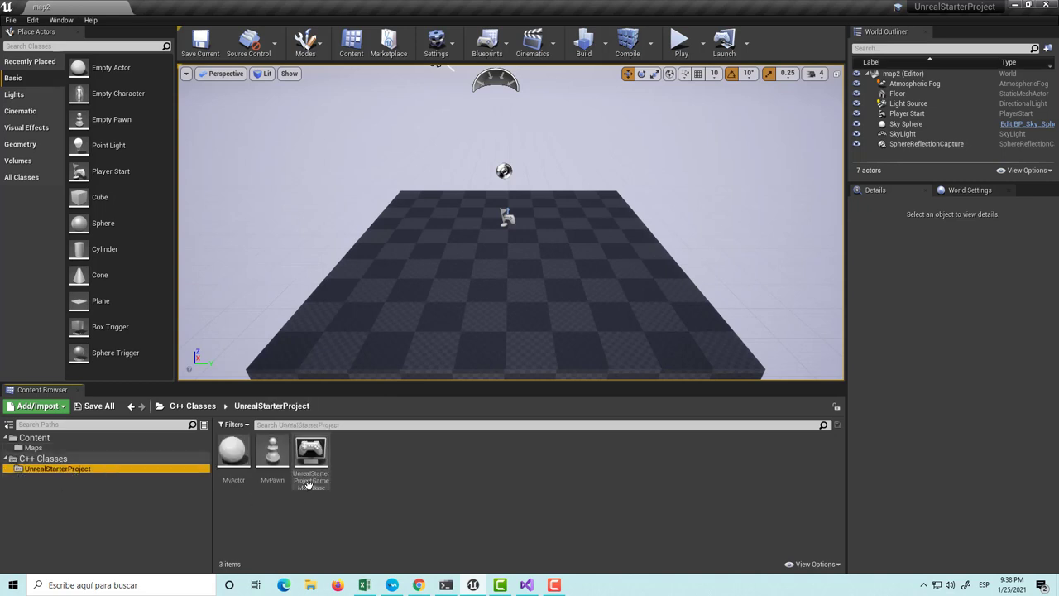
right_click(276, 458)
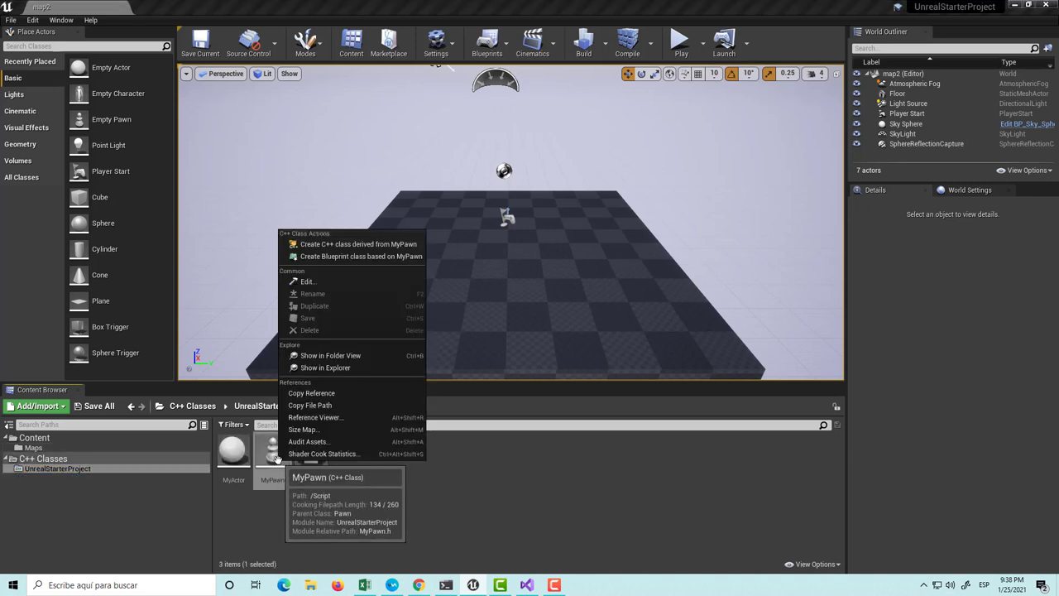
click(340, 260)
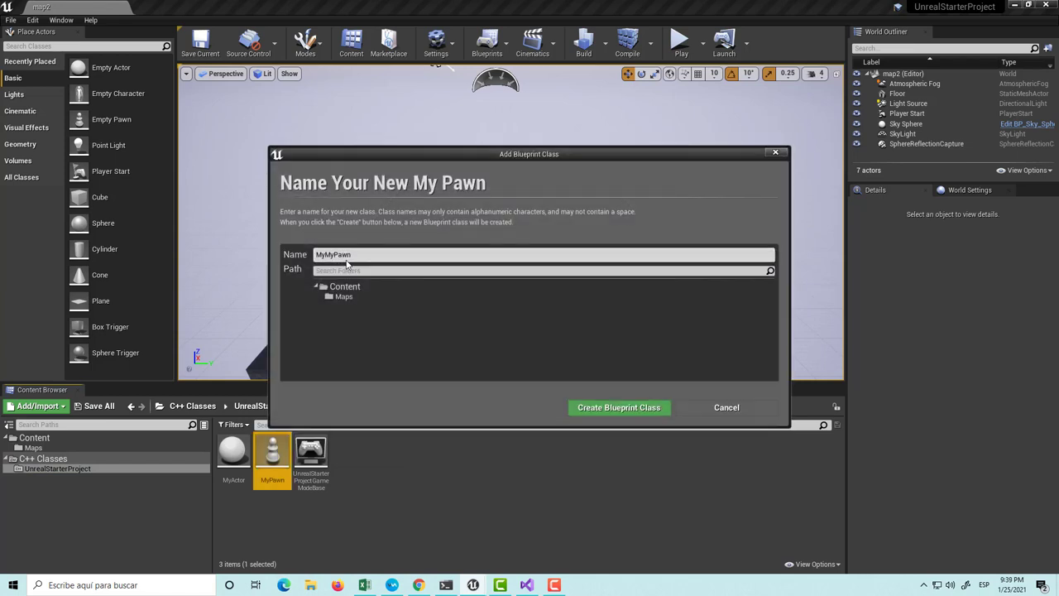
click(318, 256)
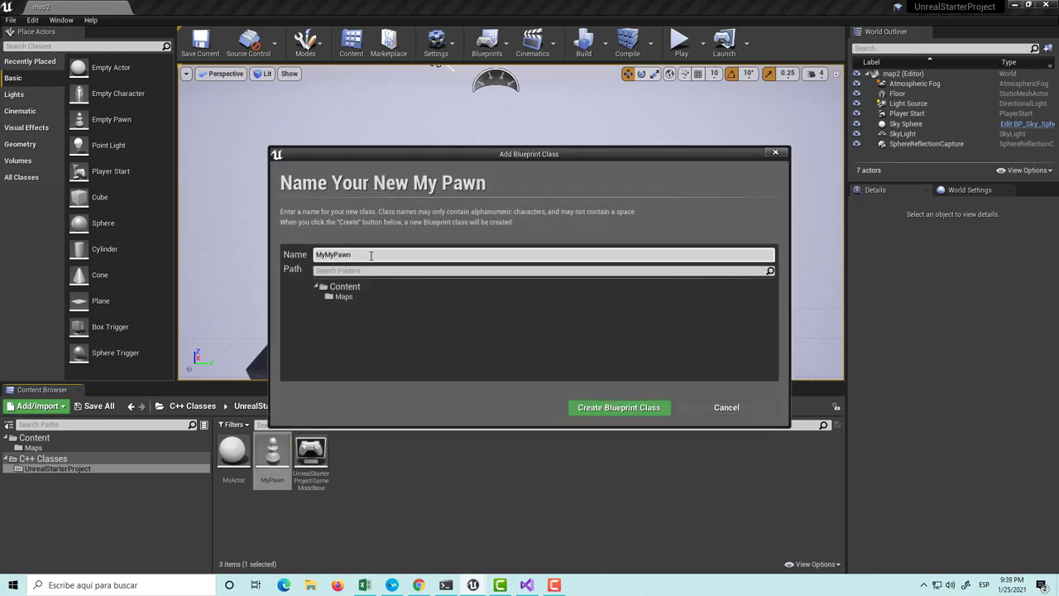
key(BackSpace)
key(BackSpace)
text(BP_)
click(617, 407)
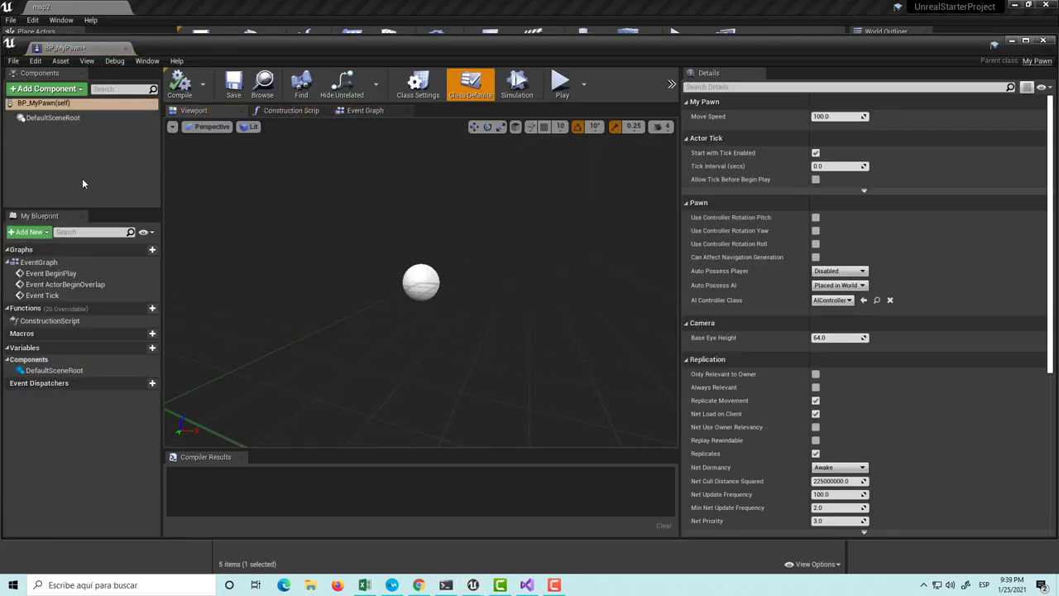
Add a Cube component to the BP_MyPawn blueprint's root.
right_click(29, 113)
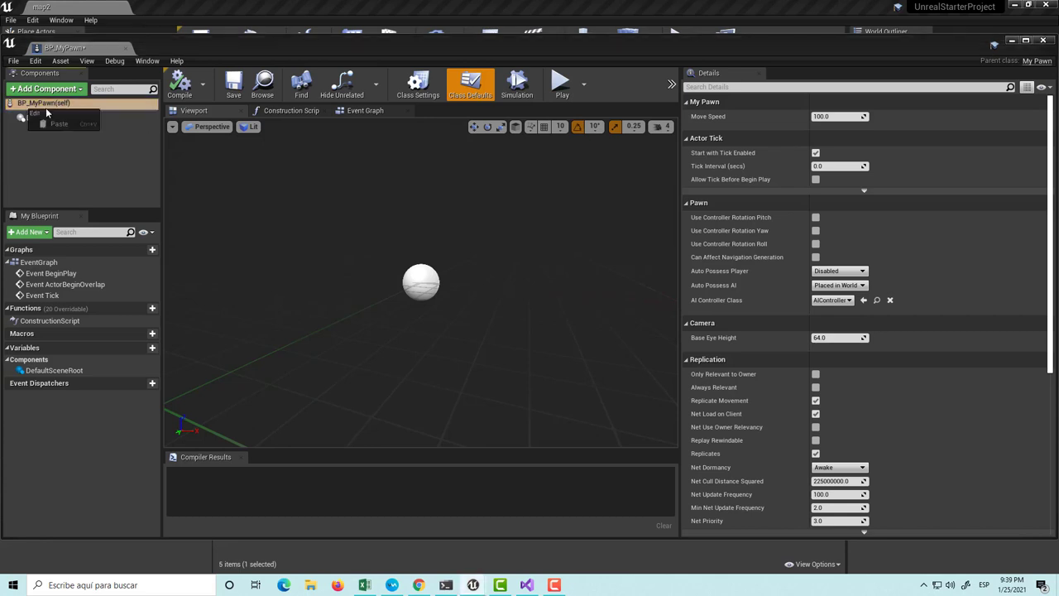
click(20, 129)
click(46, 105)
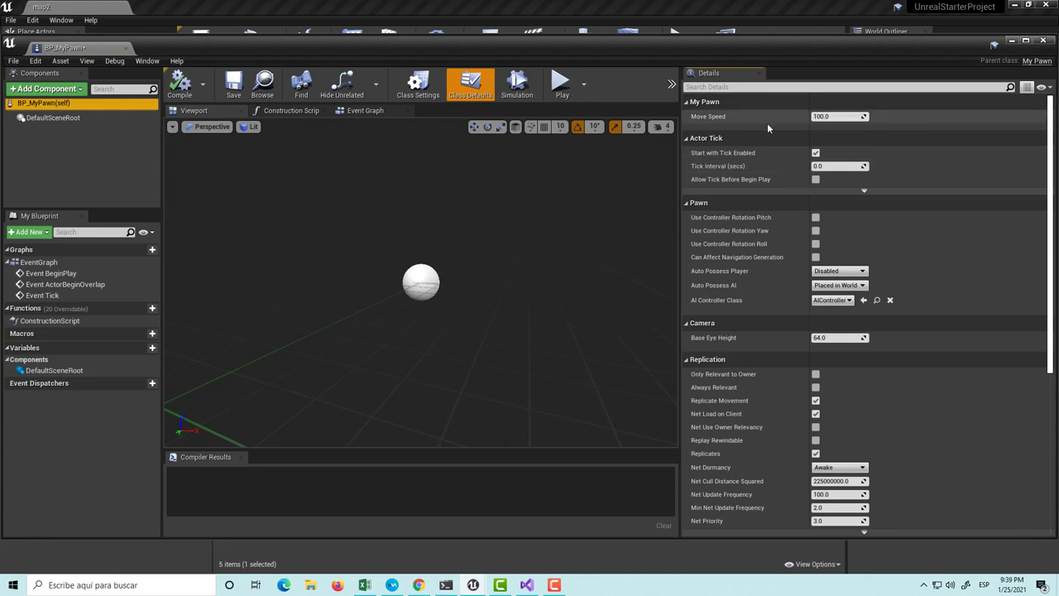
right_click(32, 105)
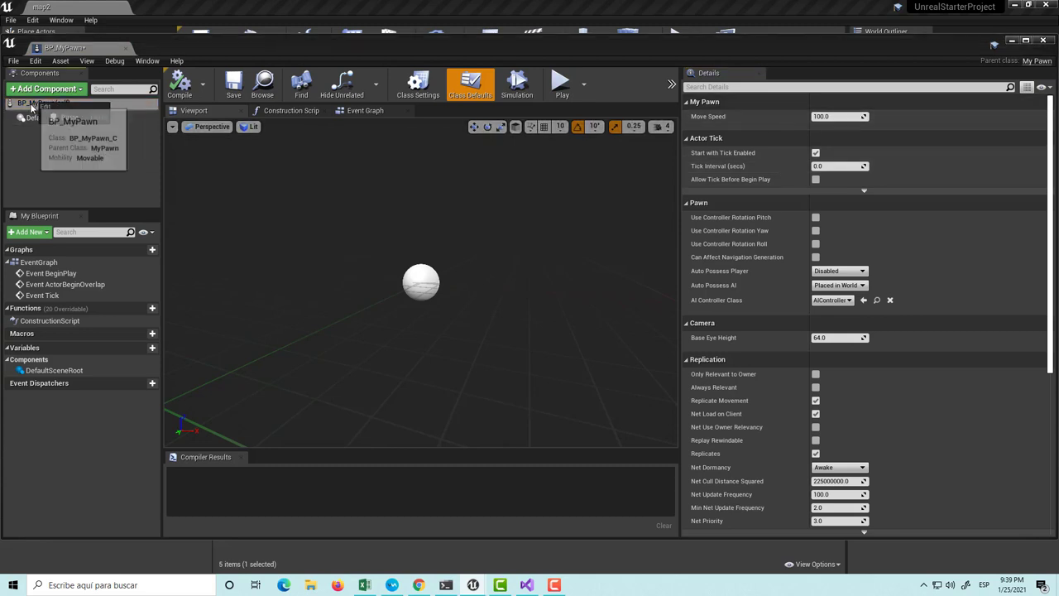
click(46, 89)
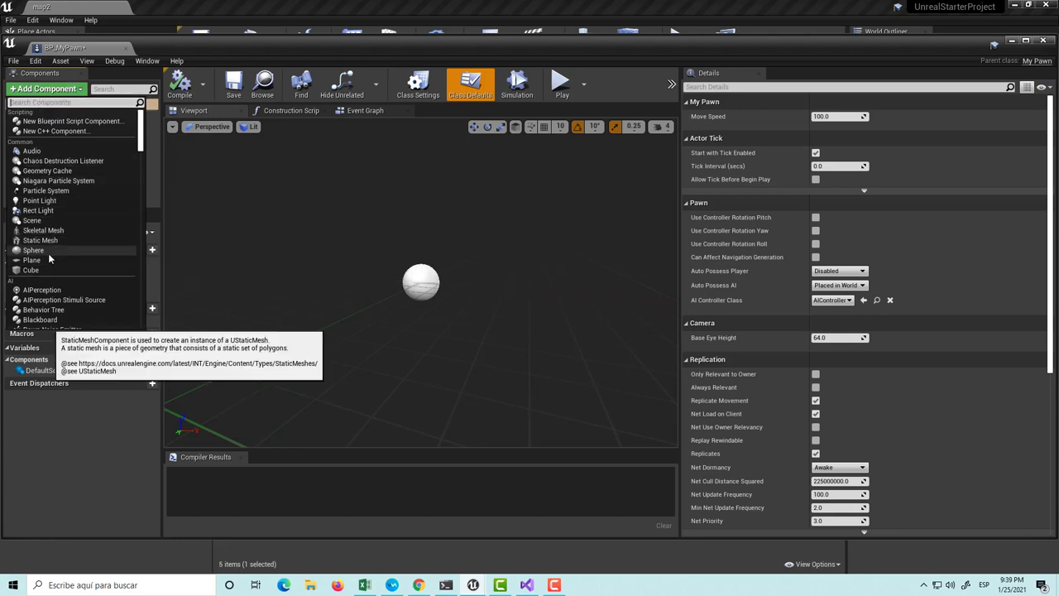
scroll(59, 286, down, 3)
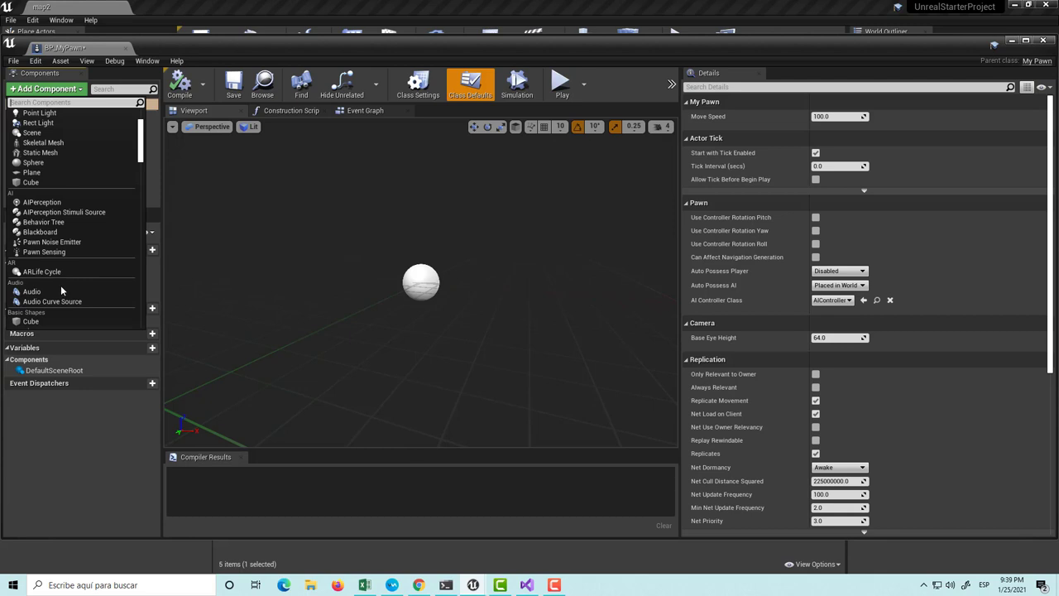
scroll(61, 285, up, 3)
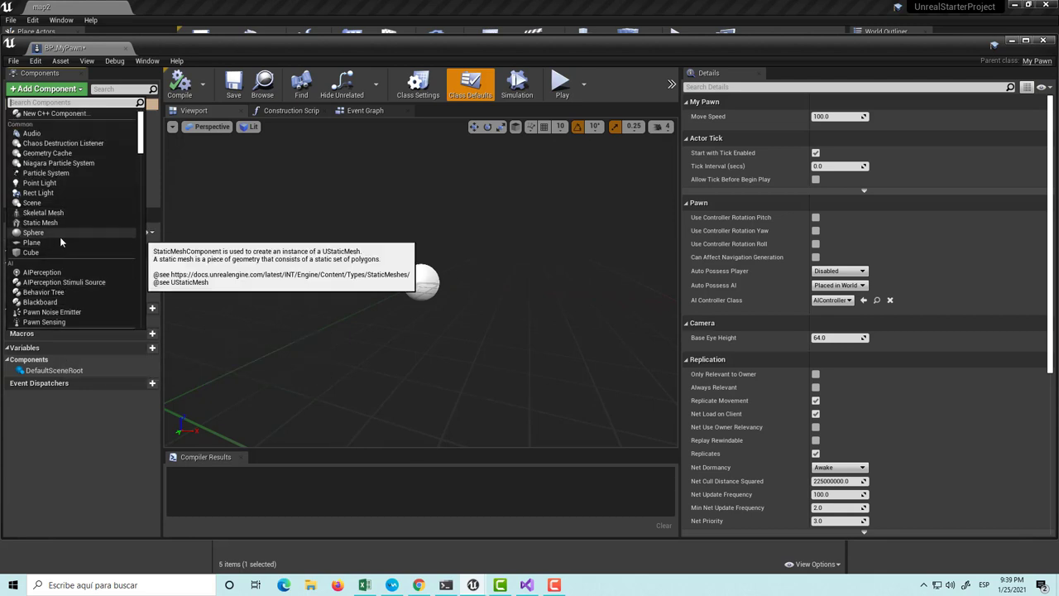
key(Escape)
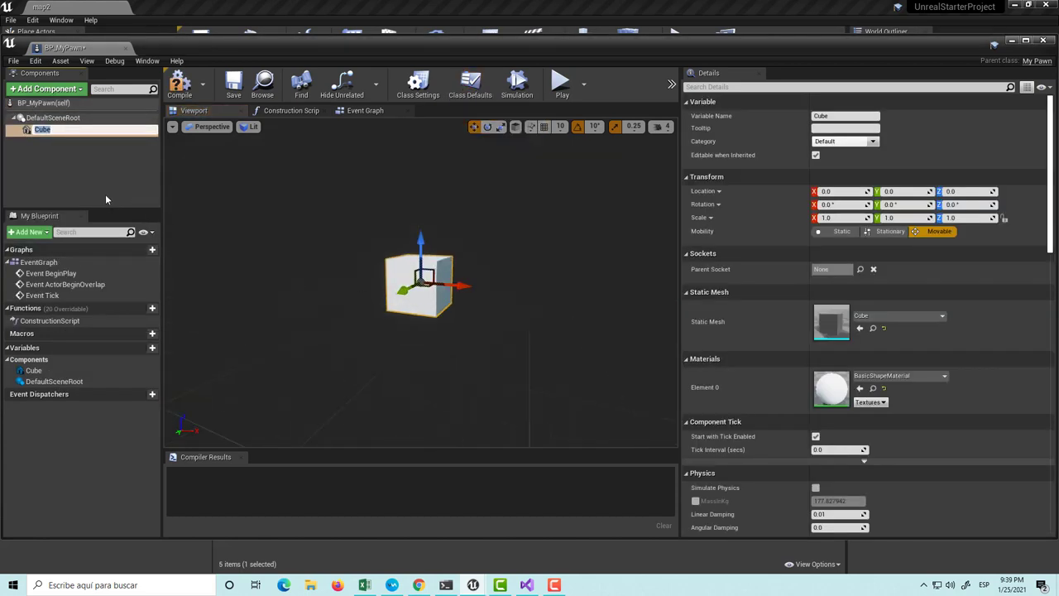
click(102, 189)
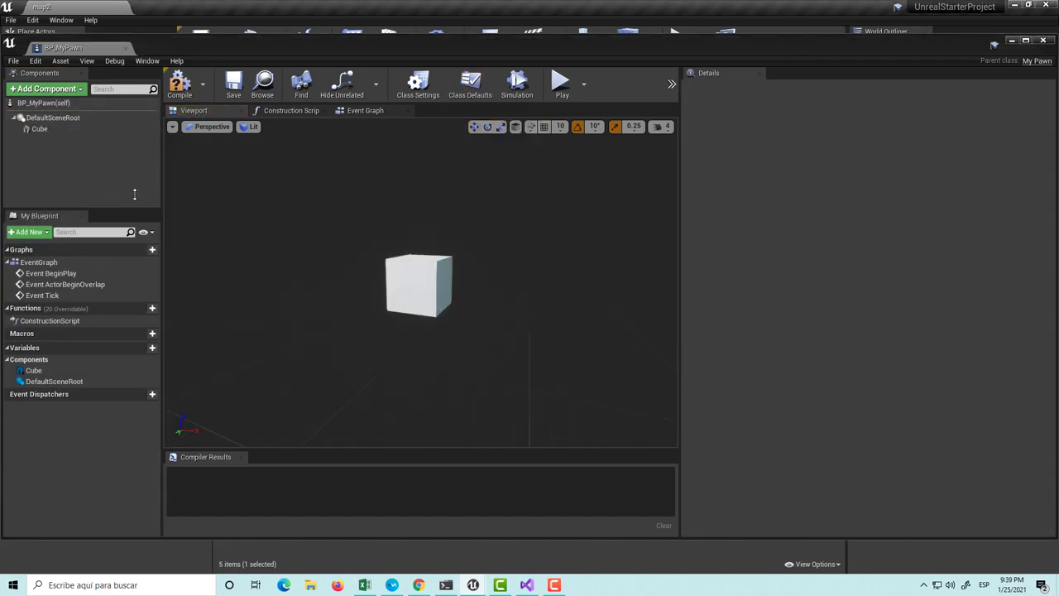
Check the Cube in the preview, then compile and save BP_MyPawn.
click(41, 130)
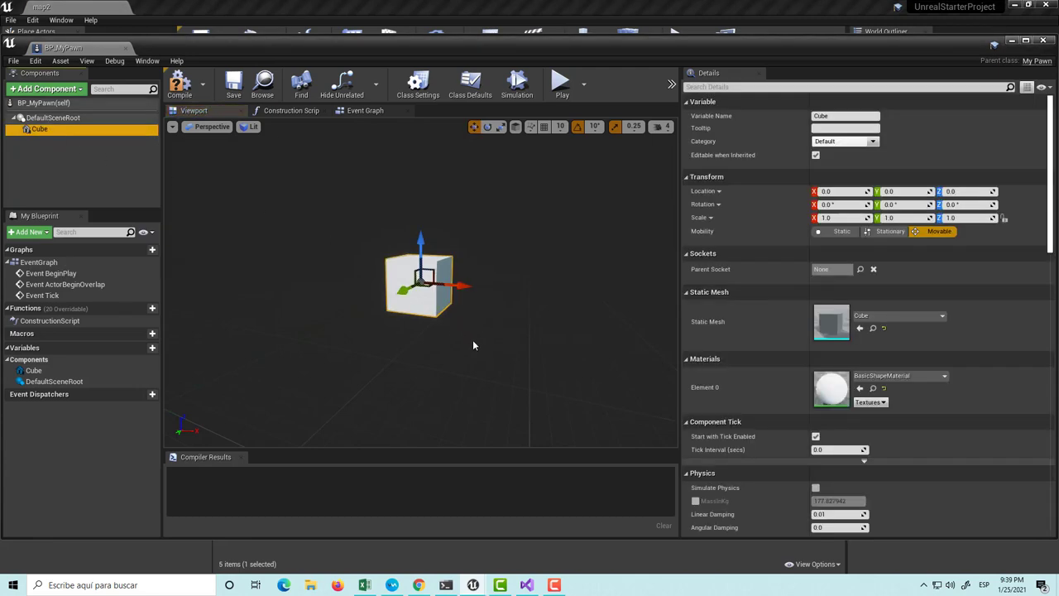
mouse_move(473, 346)
mouse_down()
mouse_move(513, 364)
mouse_move(463, 270)
mouse_up()
scroll(427, 330, down, 2)
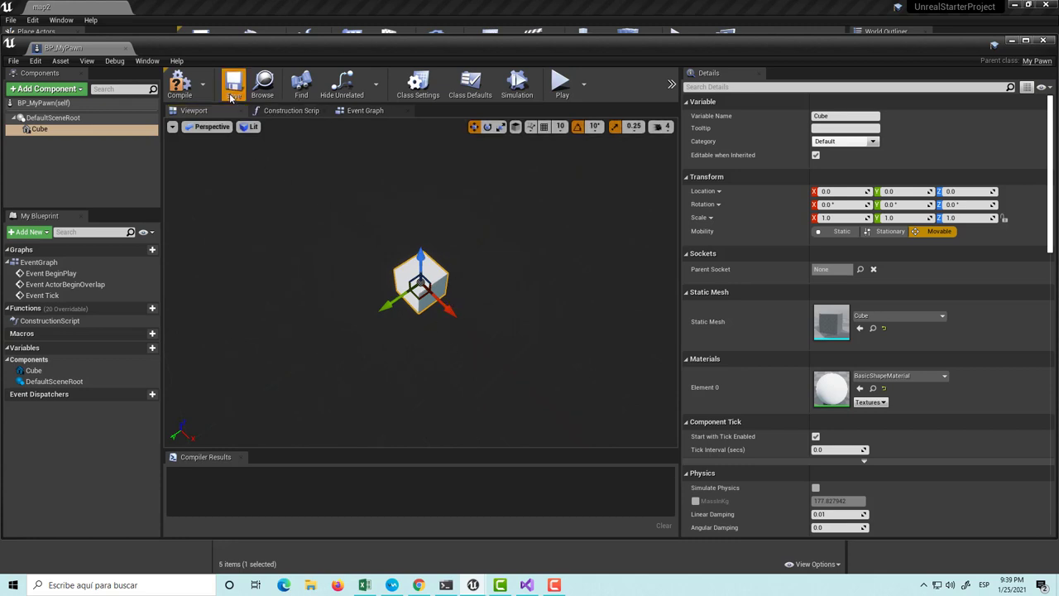
click(180, 84)
click(232, 86)
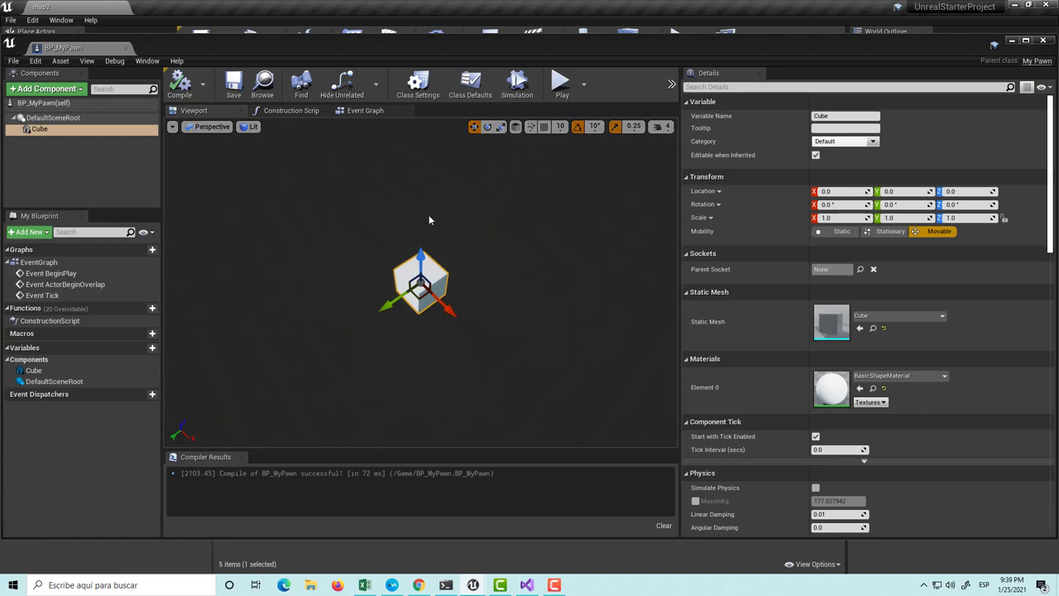
Place a BP_MyPawn cube on the map2 floor and play-test the level.
click(1043, 39)
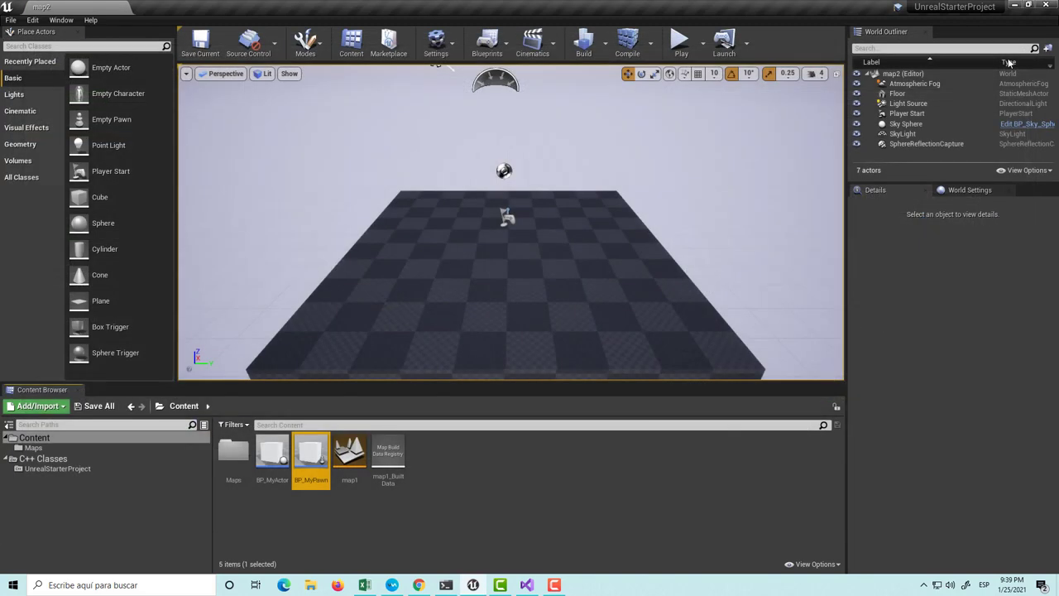
drag(315, 459, 504, 266)
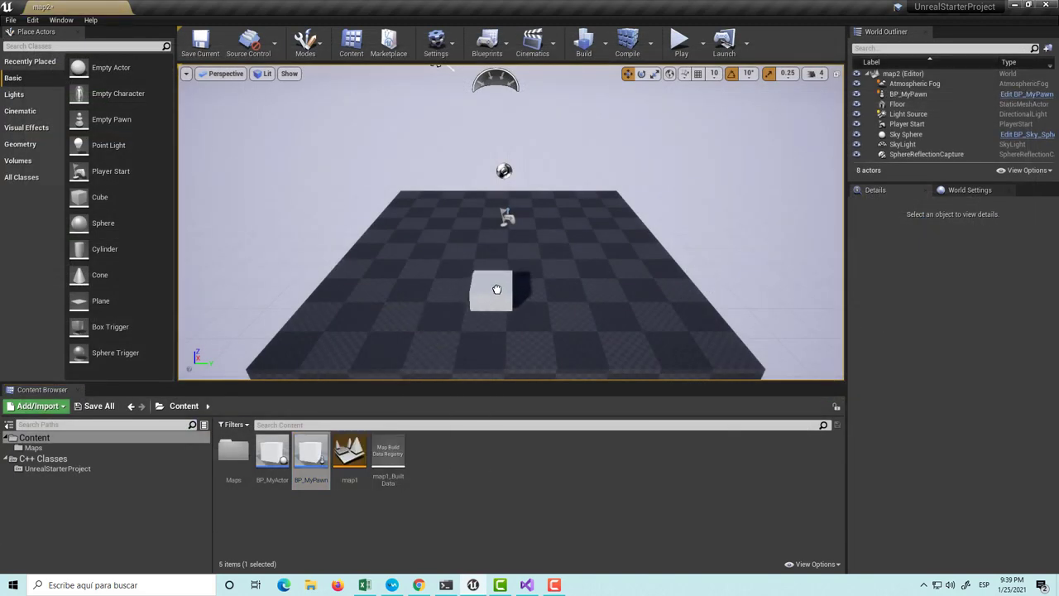
scroll(504, 265, down, 1)
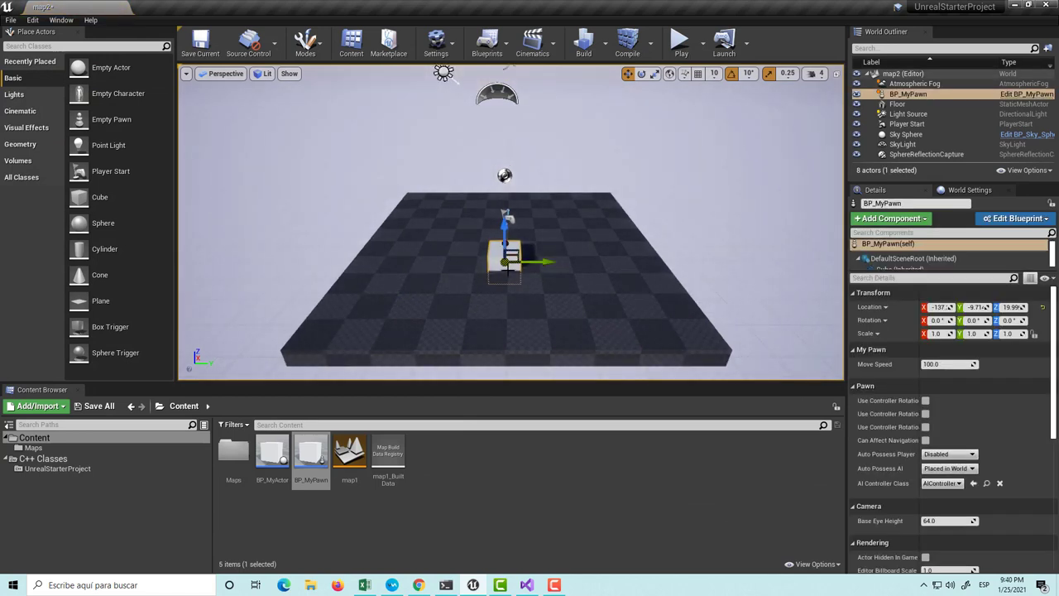
alt+drag(477, 296, 461, 281)
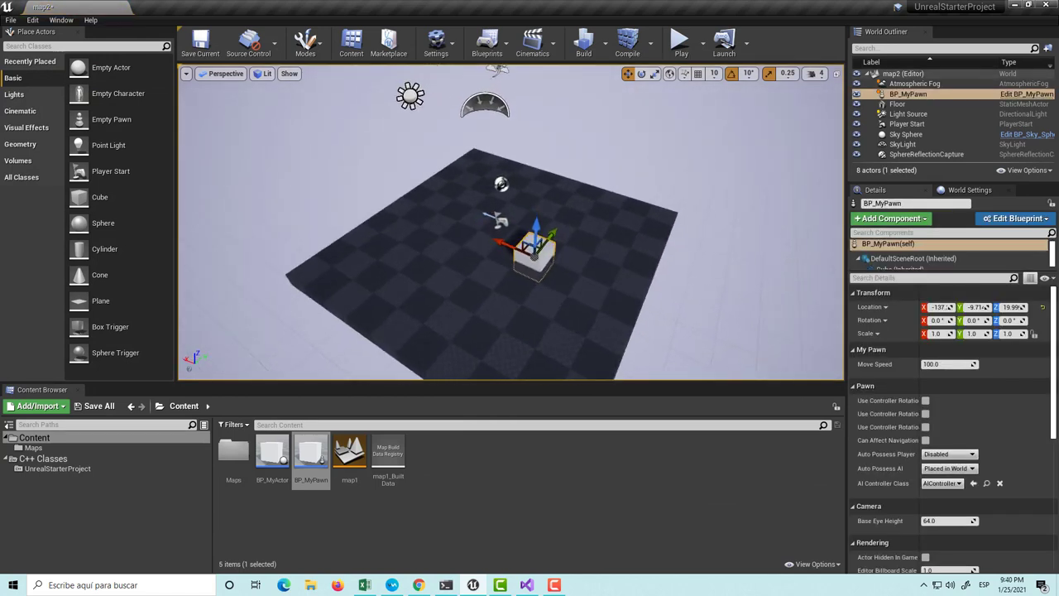
click(679, 42)
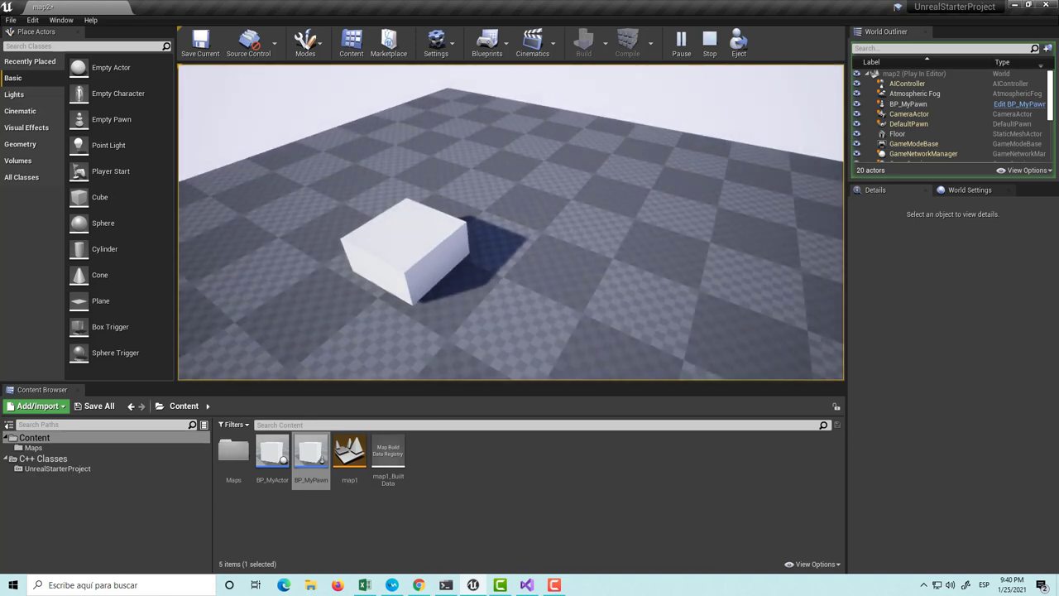
key(Escape)
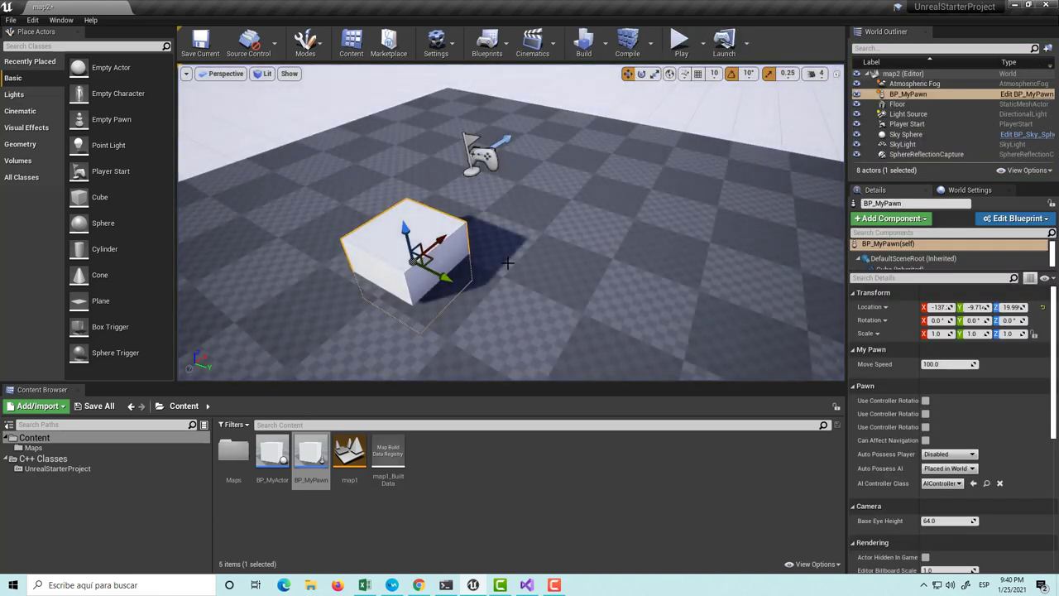
Delete the placed BP_MyPawn cube and browse to the UnrealStarterProject C++ classes folder.
click(488, 161)
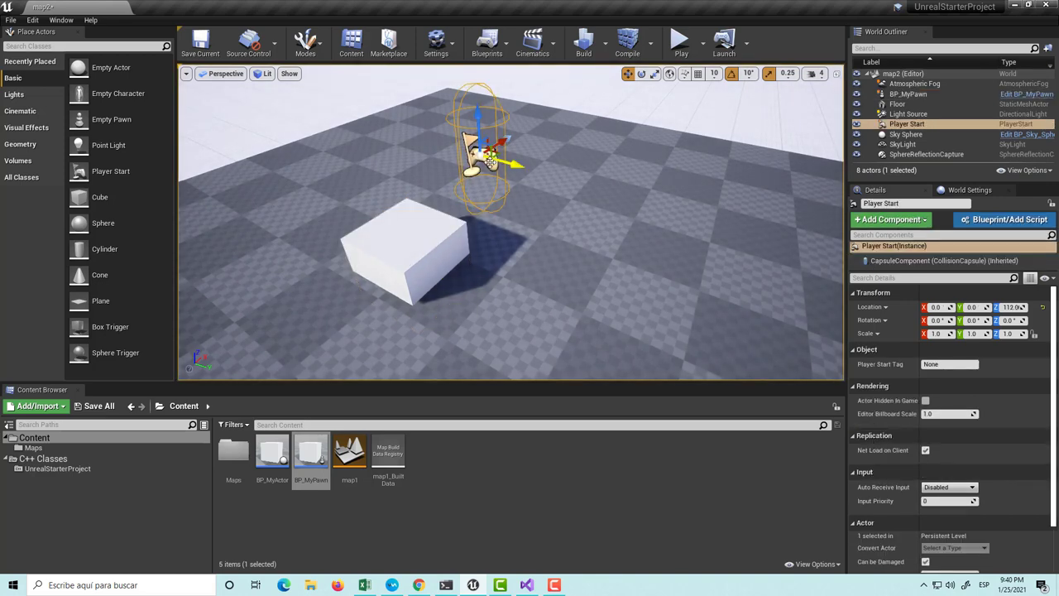
click(426, 255)
key(Delete)
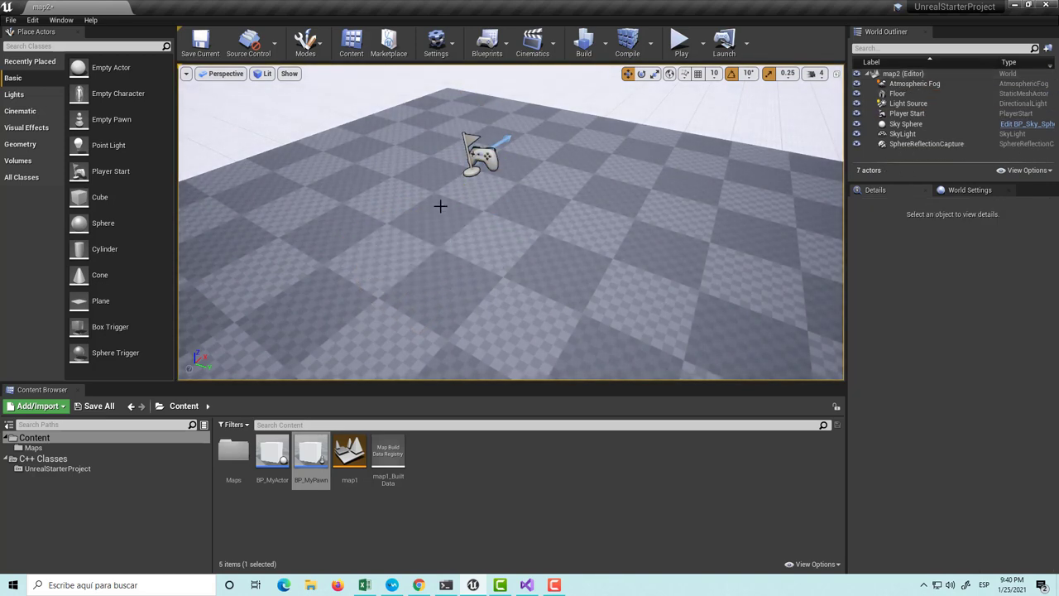
click(477, 159)
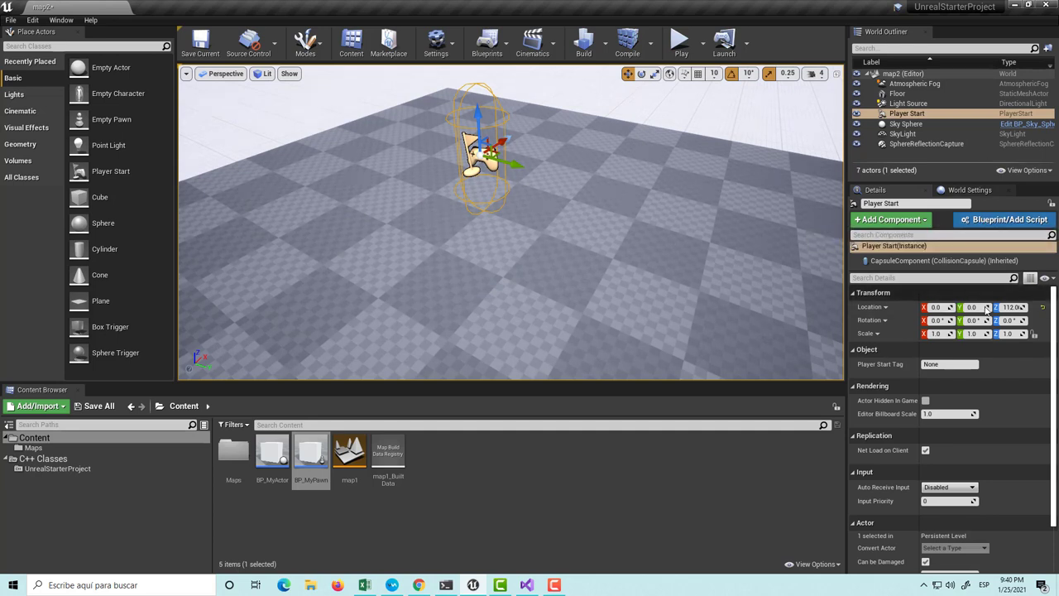
scroll(1043, 416, down, 2)
scroll(1041, 418, down, 1)
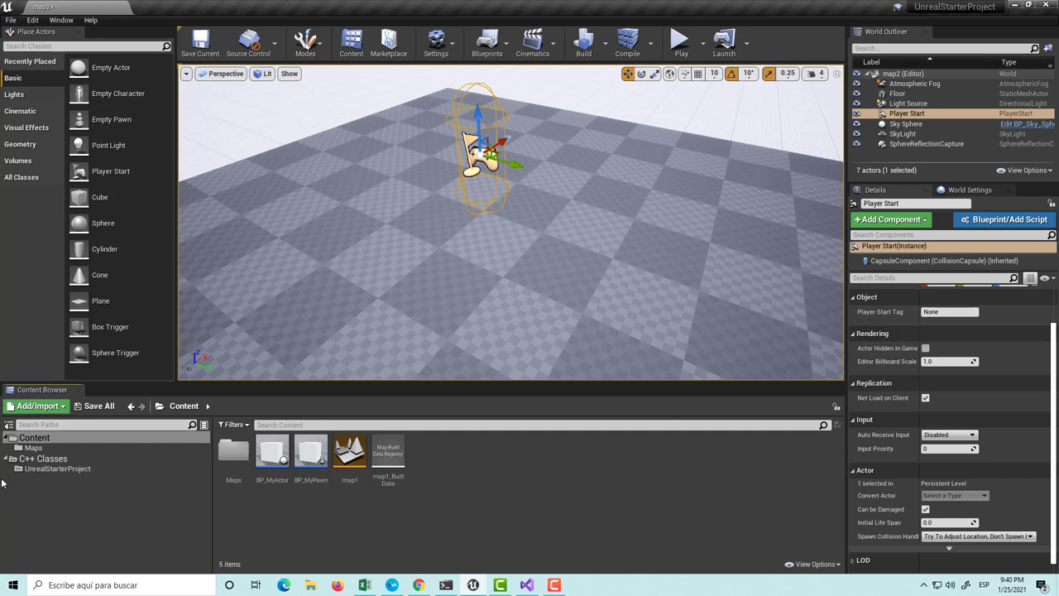
click(56, 468)
Create a Blueprint from UnrealStarterProjectGameModeBase named BP_GameModeBase.
click(308, 460)
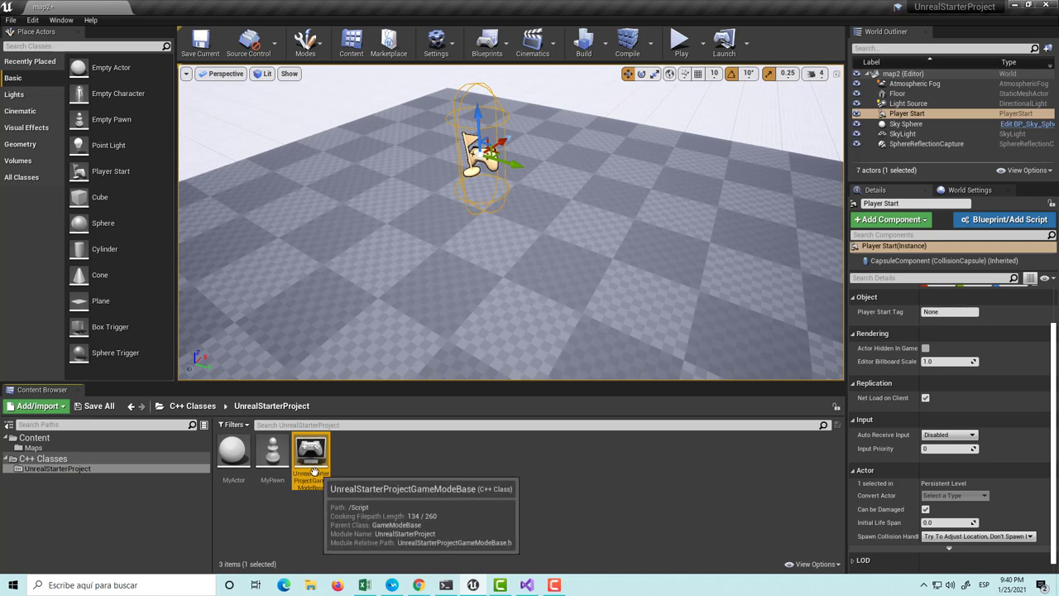
right_click(313, 445)
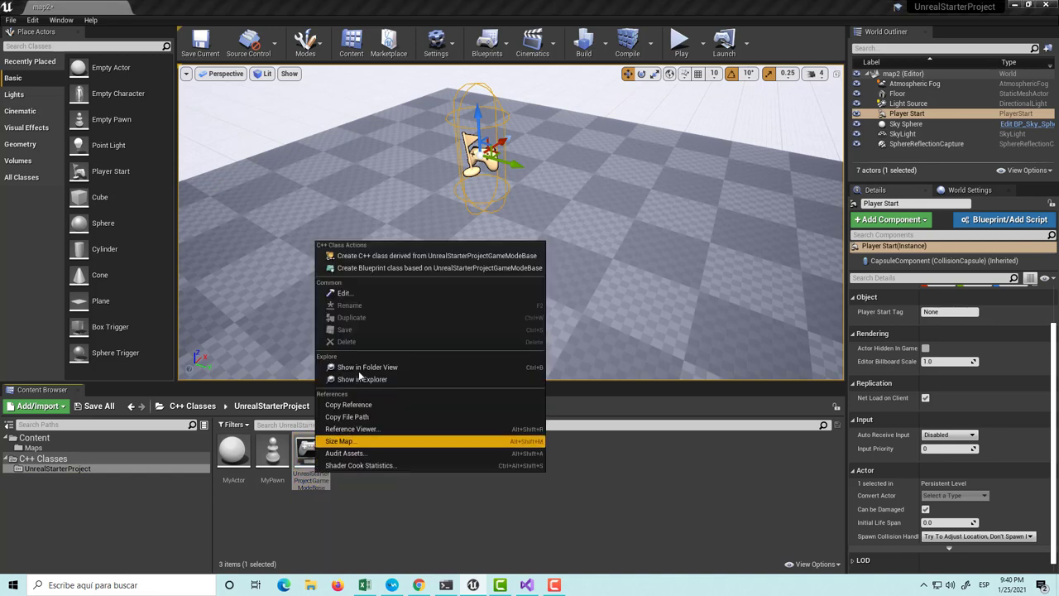
click(382, 269)
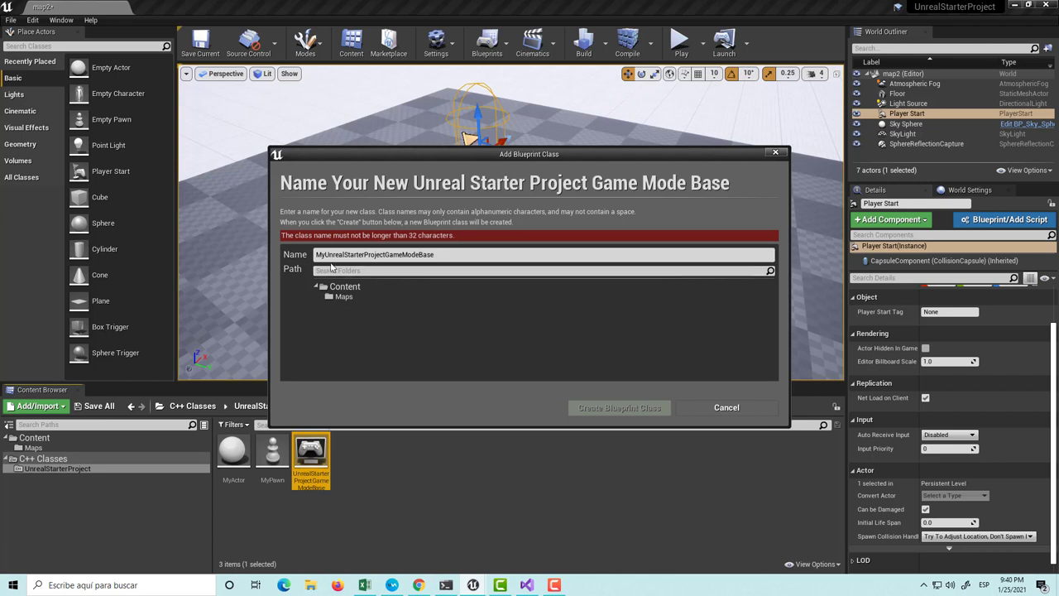
click(327, 254)
key(BackSpace)
key(BackSpace)
text(B)
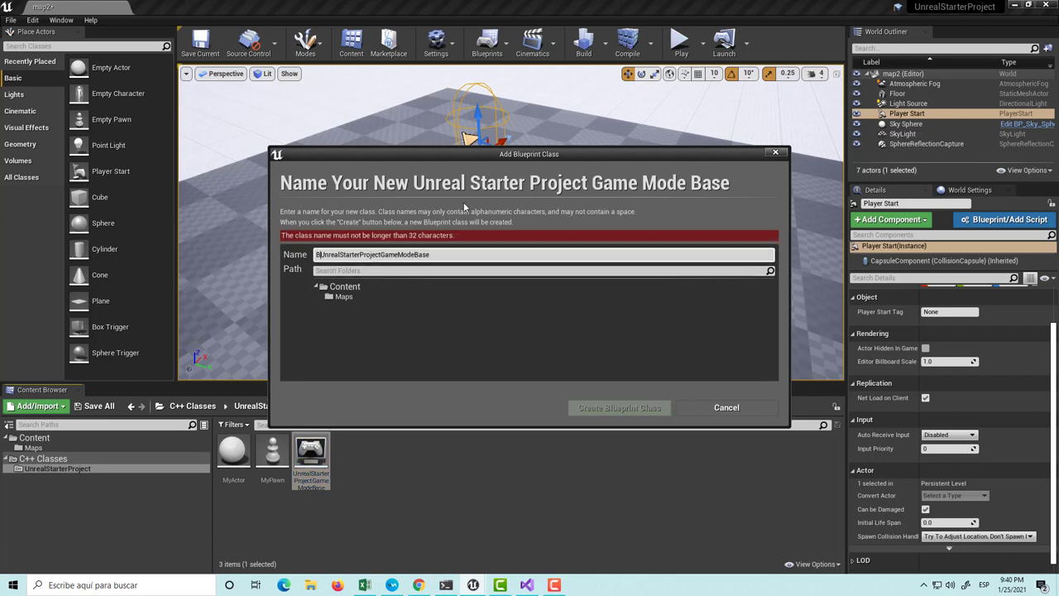
text(P_)
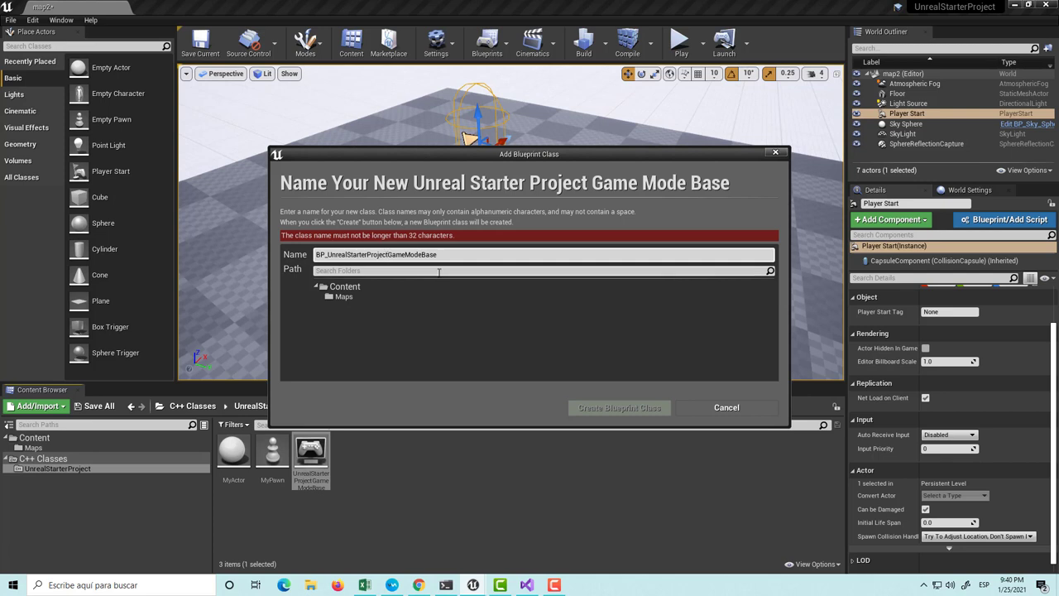
key(BackSpace)
key(BackSpace)
key(BackSpace)
key(BackSpace)
key(BackSpace)
key(BackSpace)
key(BackSpace)
key(BackSpace)
key(BackSpace)
key(BackSpace)
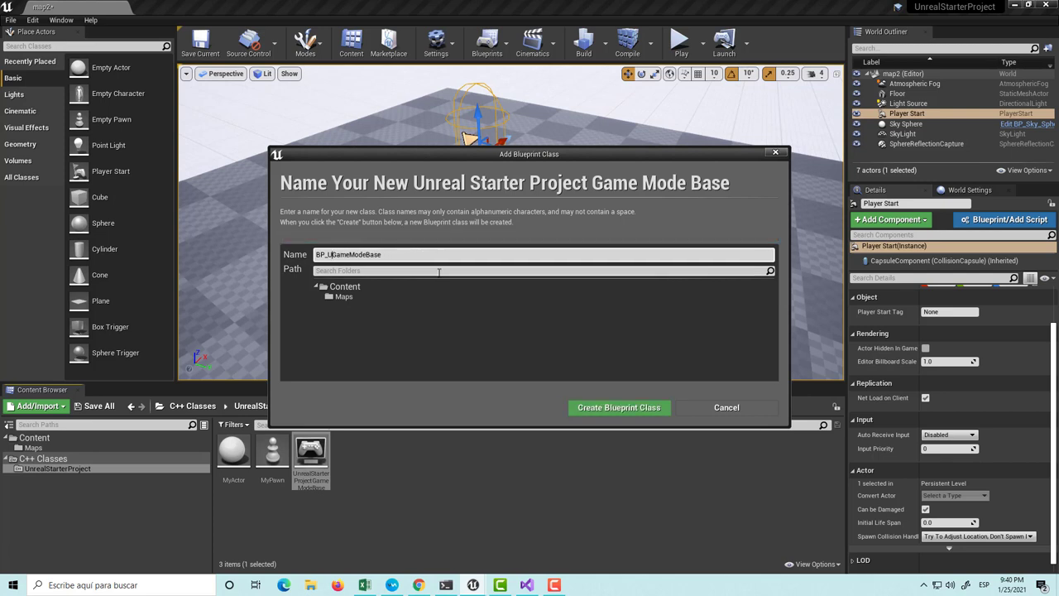
key(BackSpace)
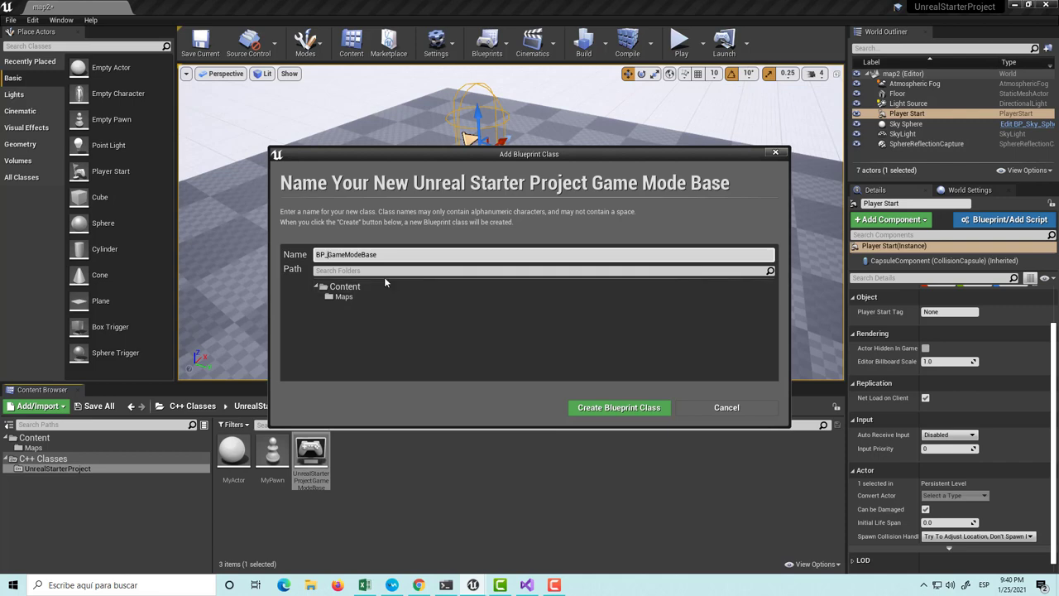
click(609, 410)
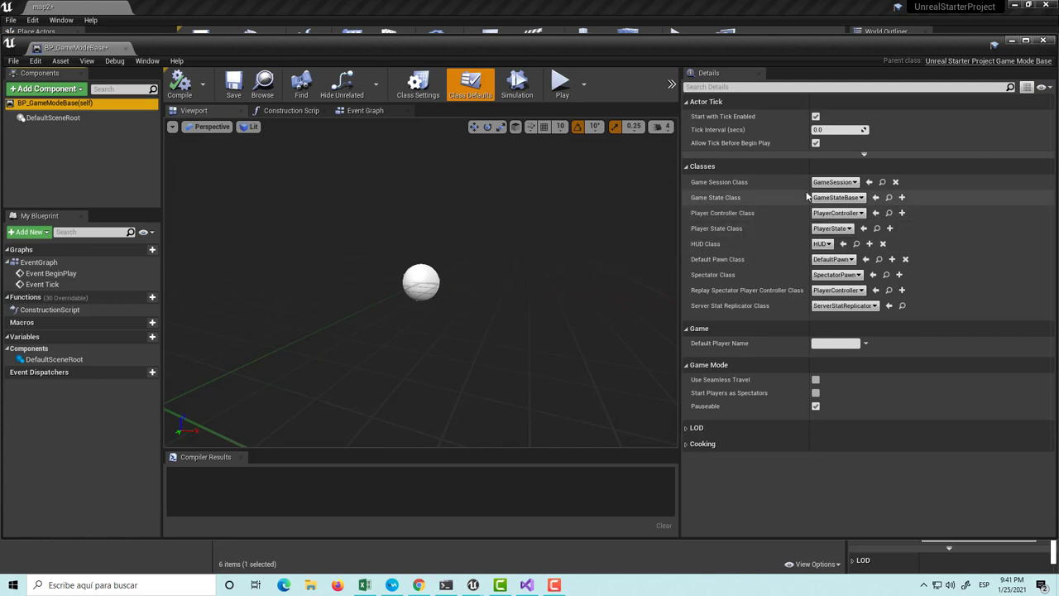
Set BP_GameModeBase's Default Pawn Class to BP_MyPawn, then compile, save and close it.
click(836, 197)
click(762, 198)
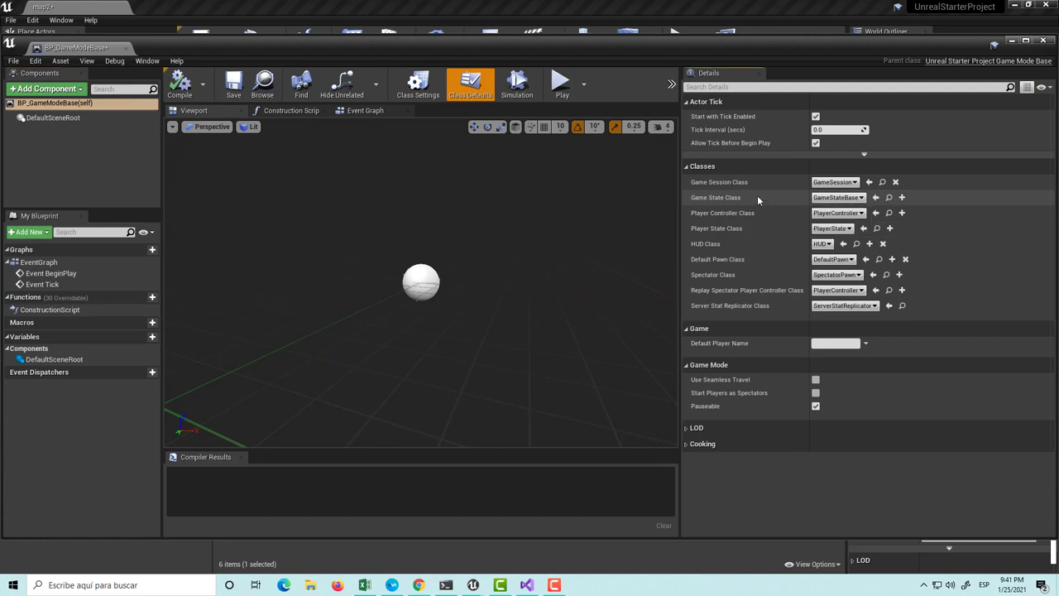
click(820, 260)
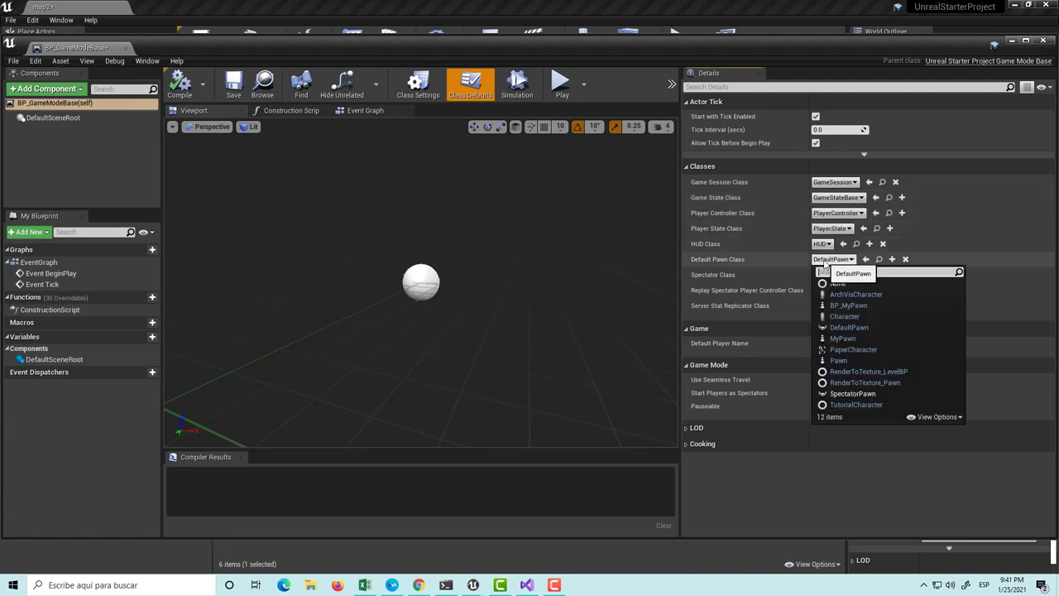
click(867, 305)
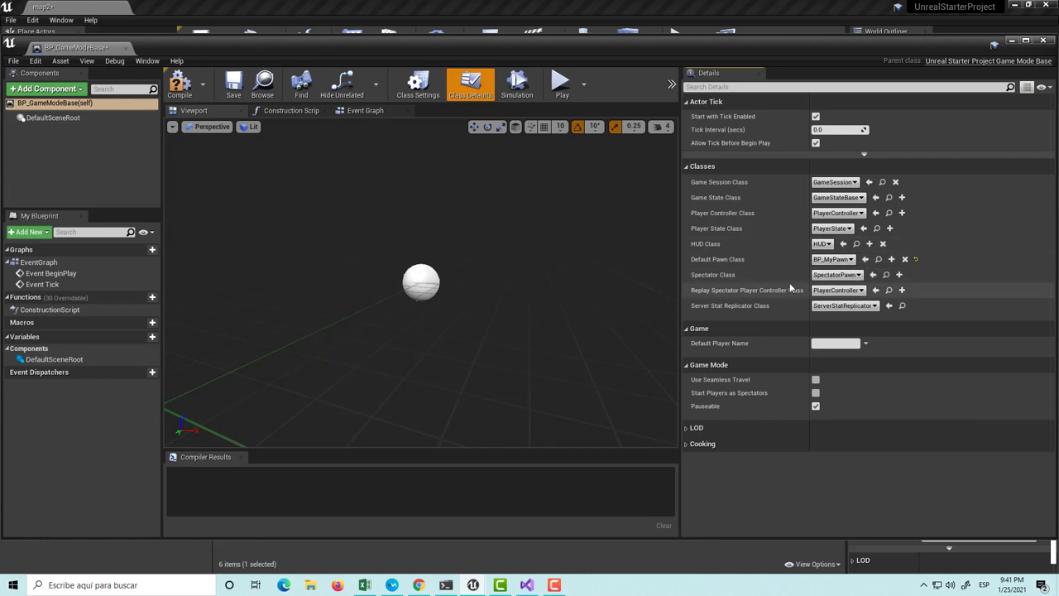
click(234, 87)
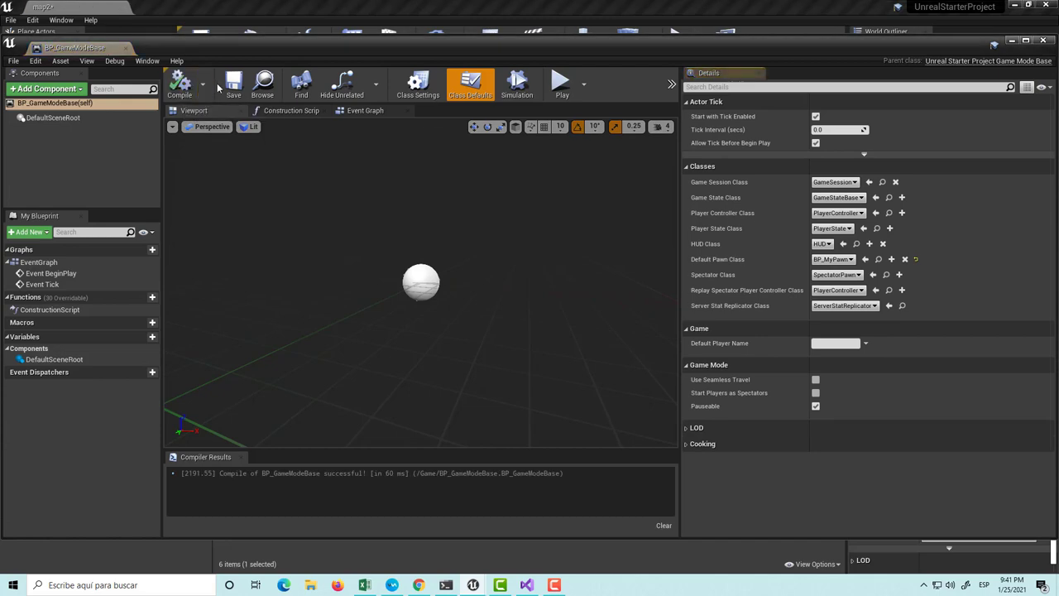
click(1043, 40)
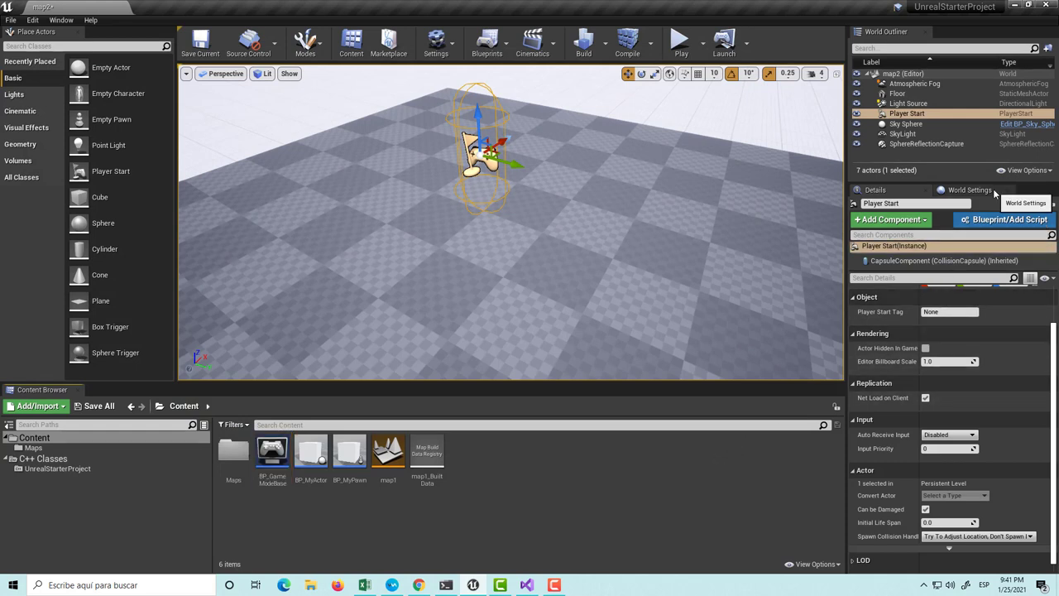
Set map2's GameMode Override to BP_GameModeBase in World Settings.
click(969, 189)
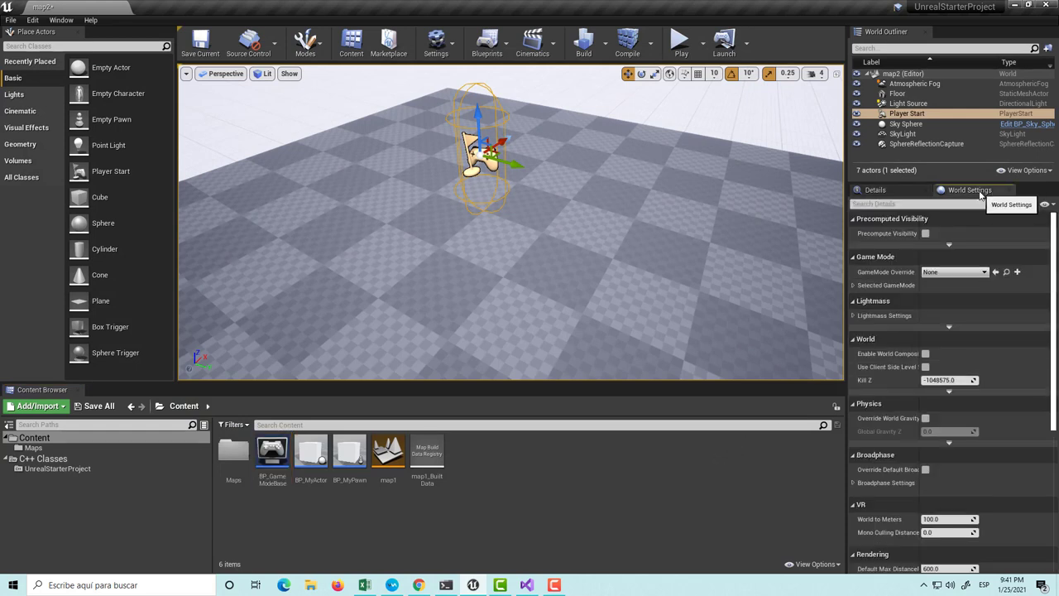
click(958, 273)
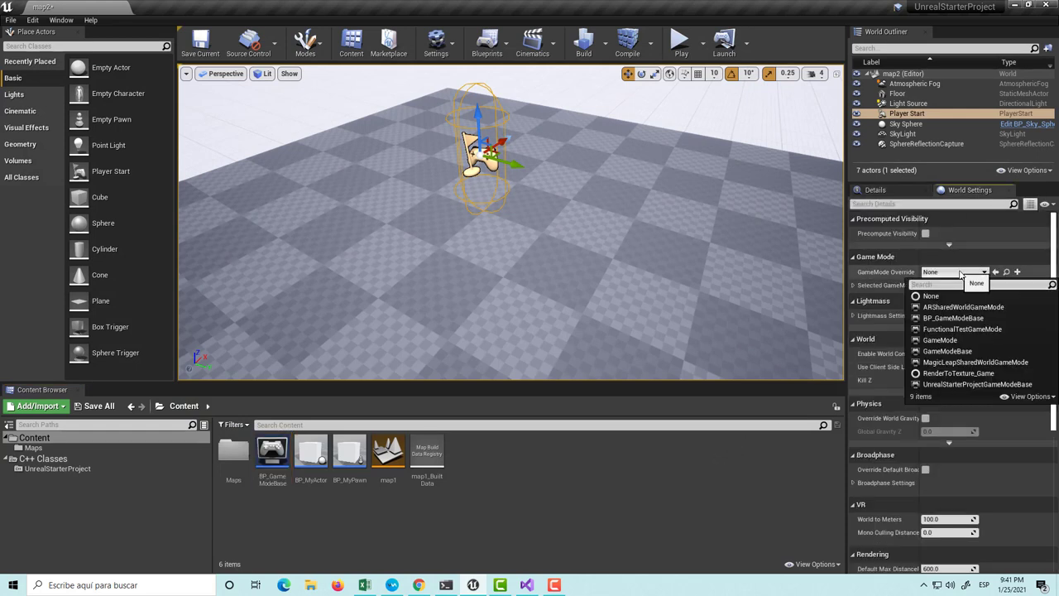
click(973, 322)
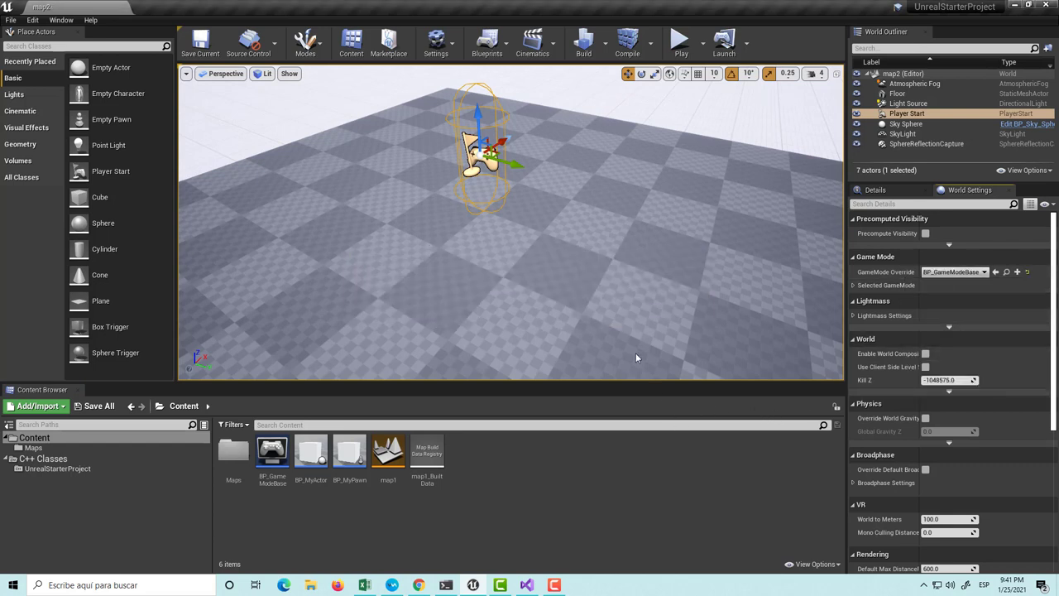
scroll(635, 358, down, 5)
Play-test the level, then stop and orbit over the Player Start area.
click(680, 41)
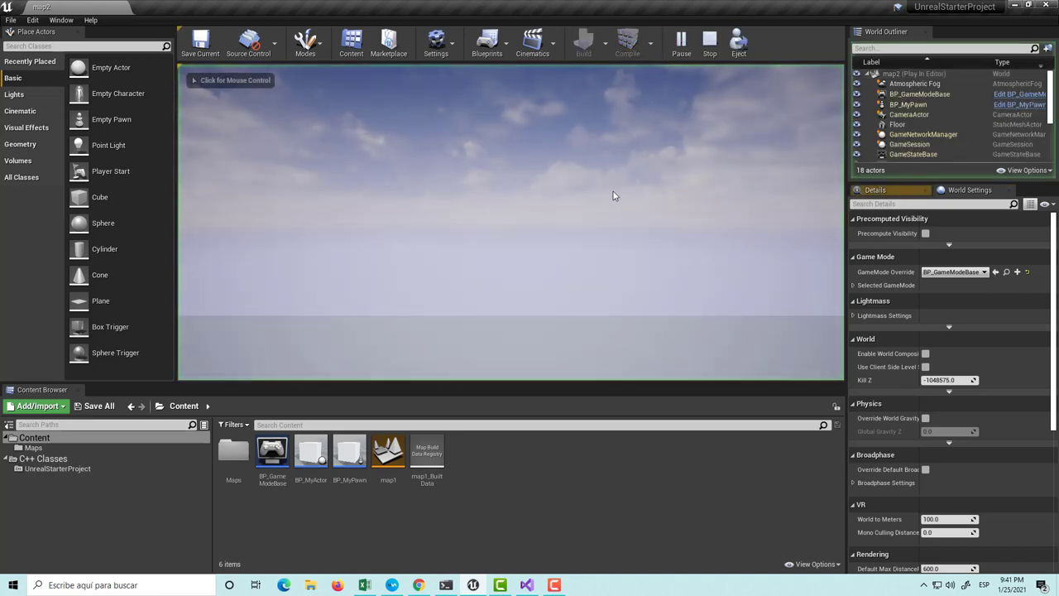
click(601, 274)
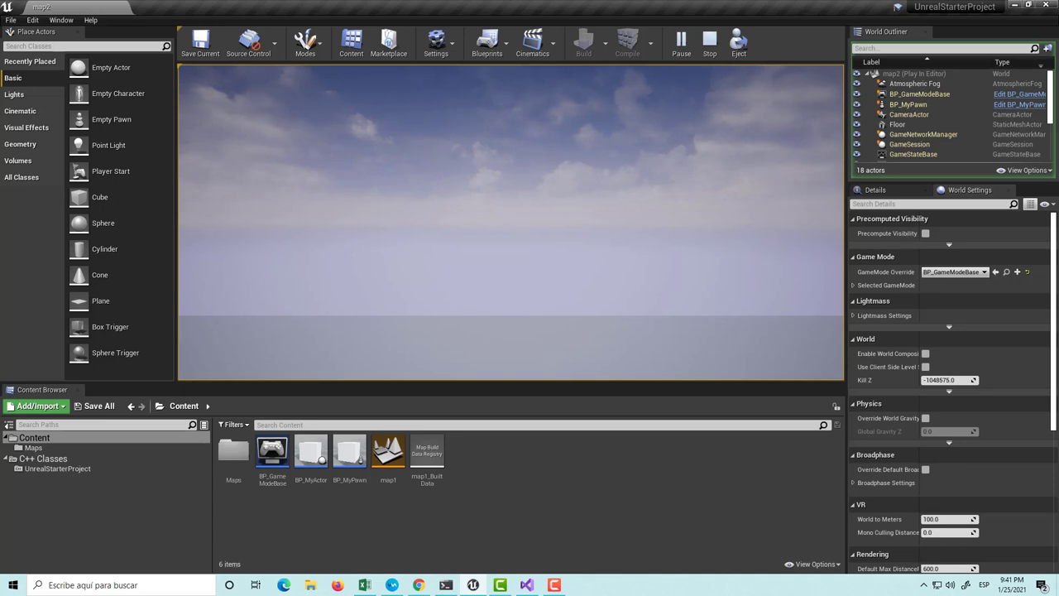
key(Escape)
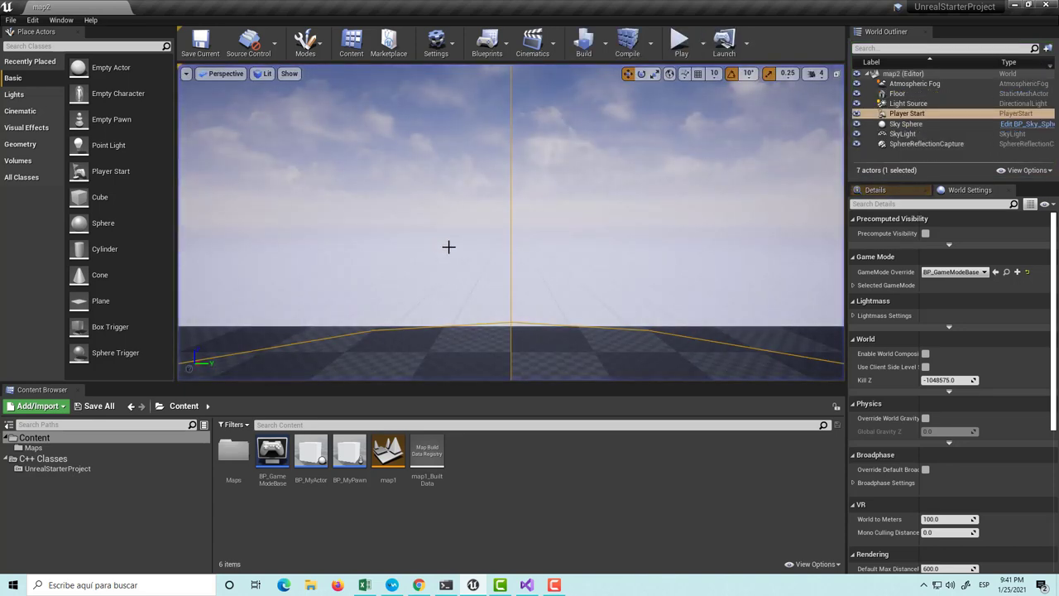
mouse_move(565, 226)
alt+mouse_down()
mouse_move(566, 273)
mouse_move(635, 155)
mouse_move(571, 158)
mouse_move(579, 154)
alt+mouse_up()
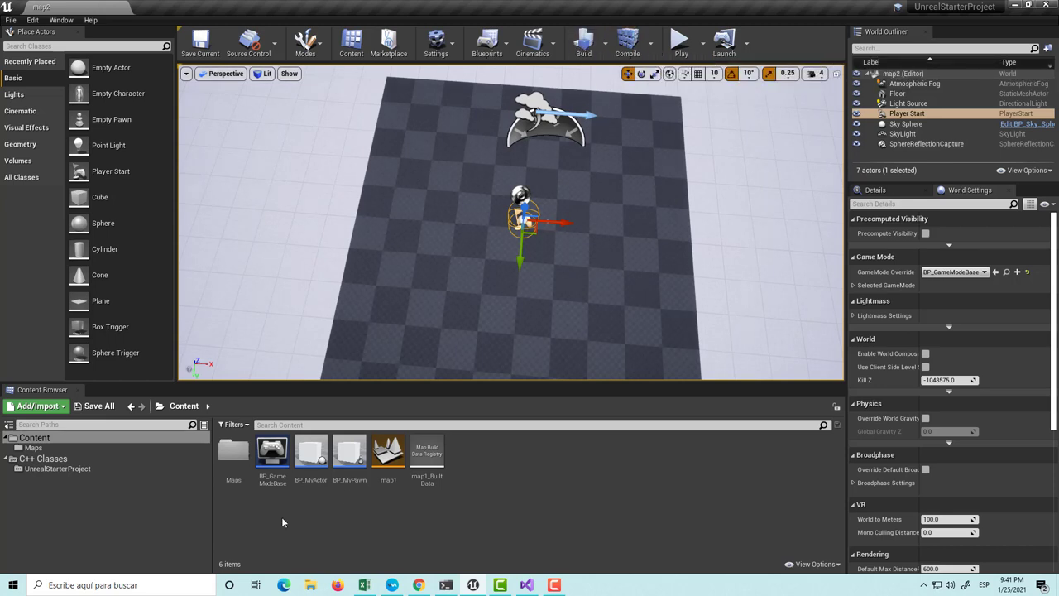
Add a Camera component under BP_MyPawn's DefaultSceneRoot.
double_click(351, 476)
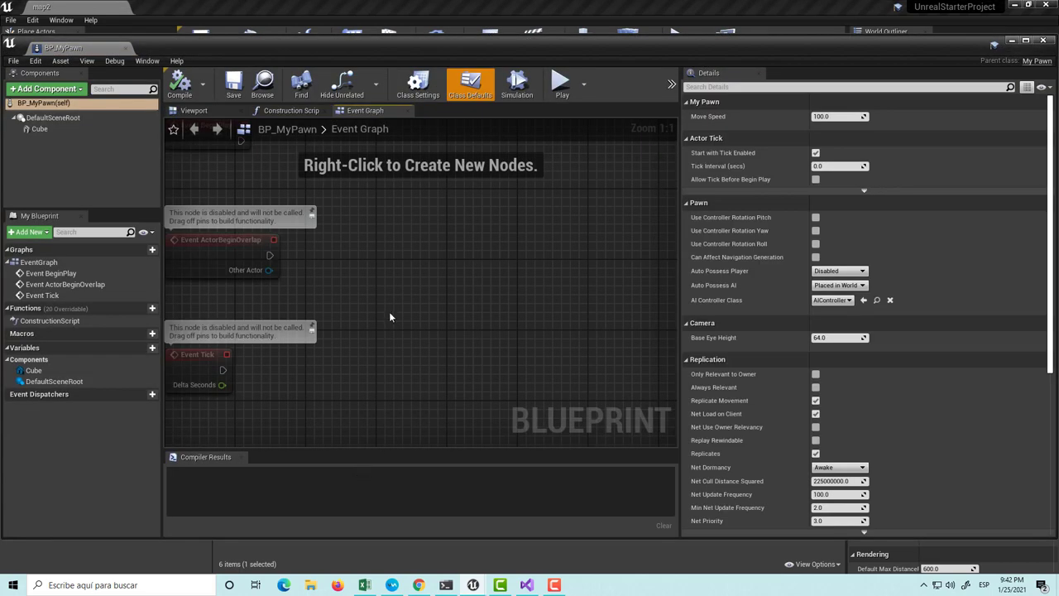
click(190, 114)
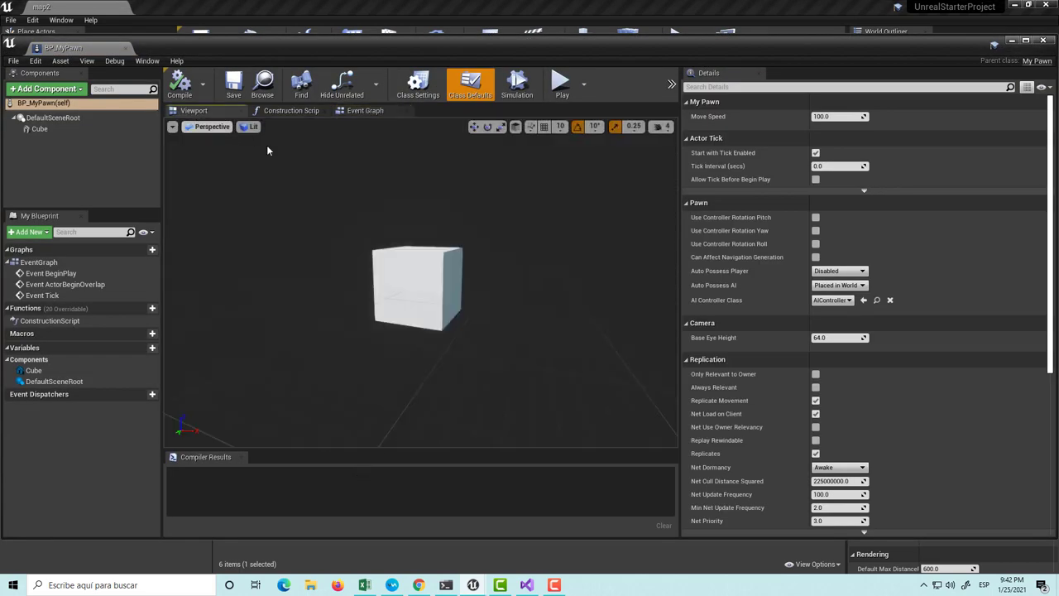
click(41, 118)
click(45, 88)
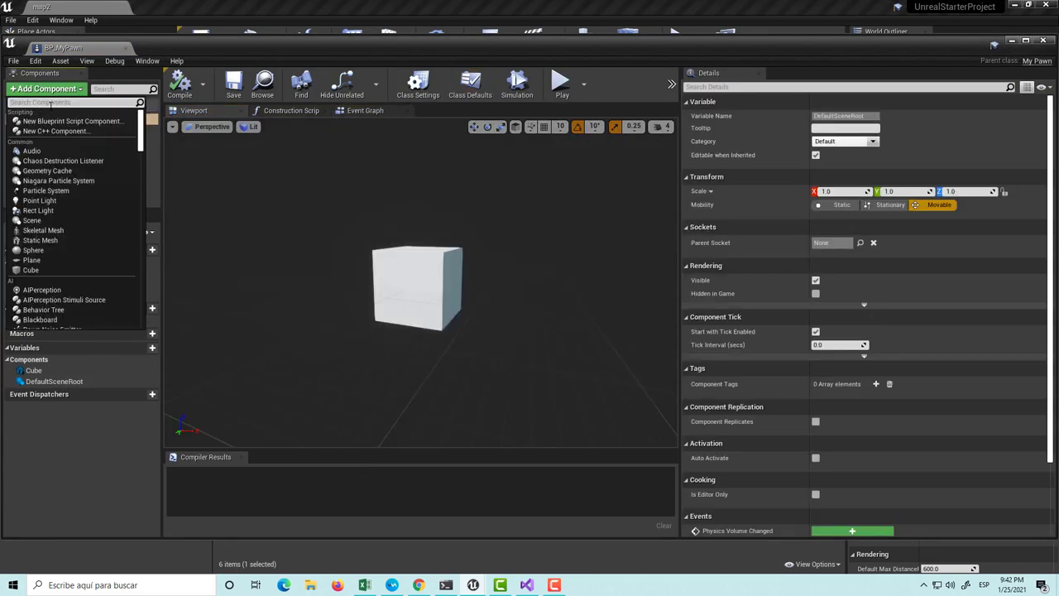
text(camera)
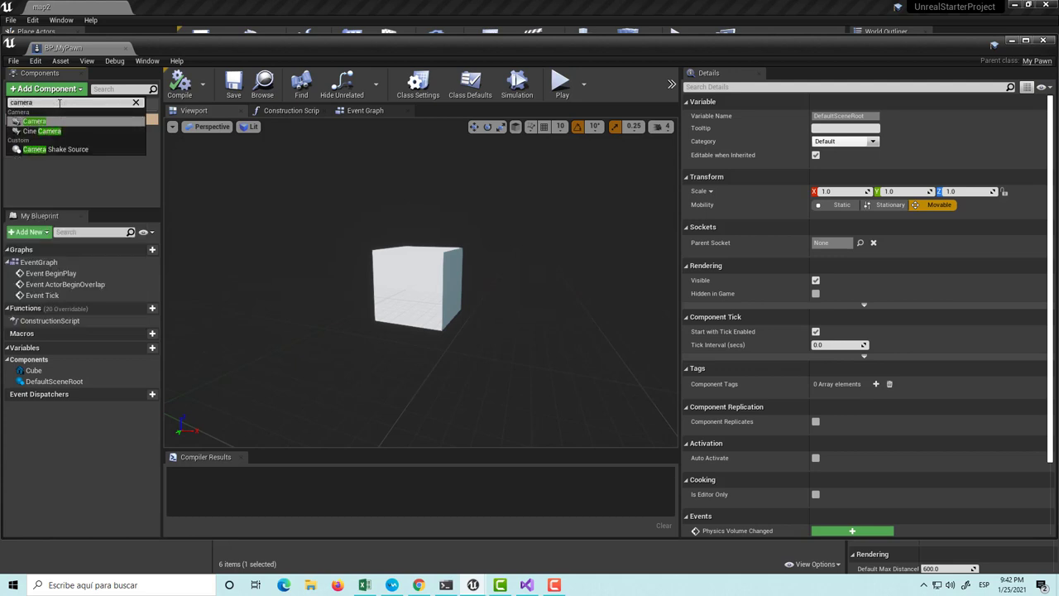
click(58, 123)
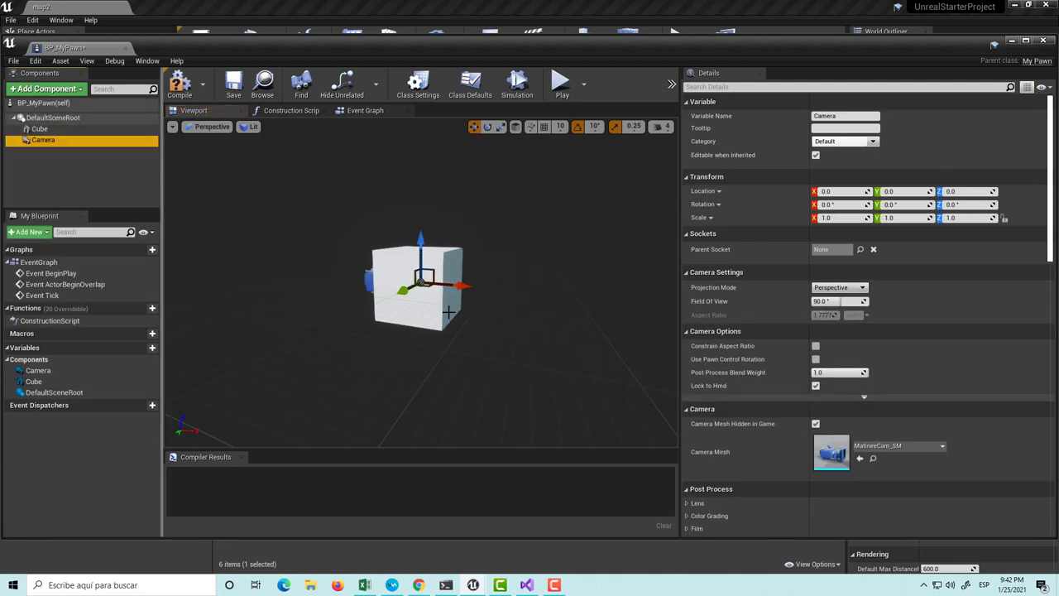
Move the camera back along X behind and above the cube.
drag(448, 311, 392, 305)
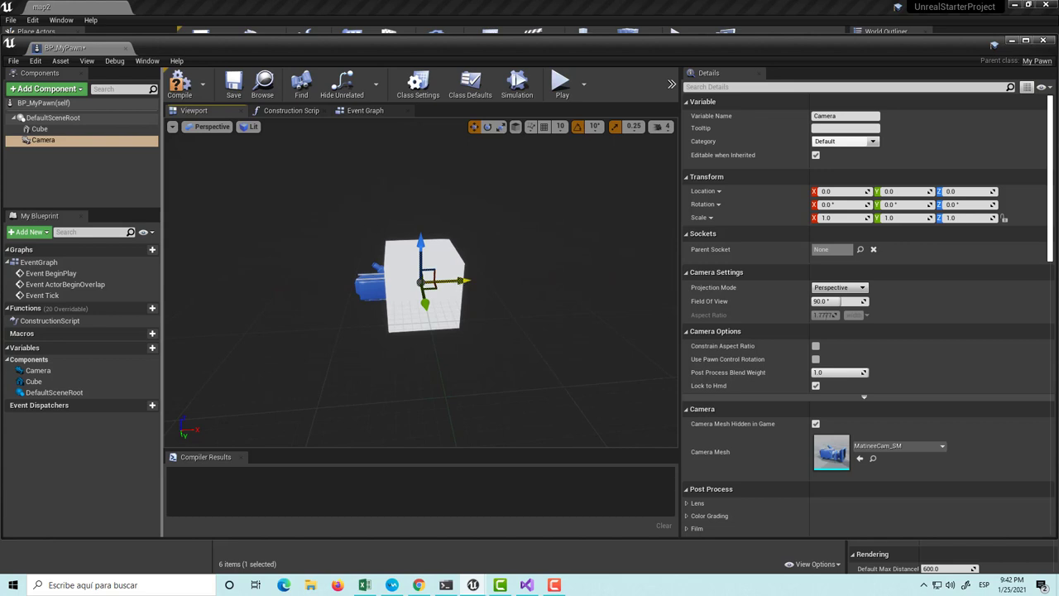
mouse_move(447, 282)
mouse_down()
mouse_move(236, 262)
mouse_move(235, 153)
mouse_up()
scroll(240, 158, down, 3)
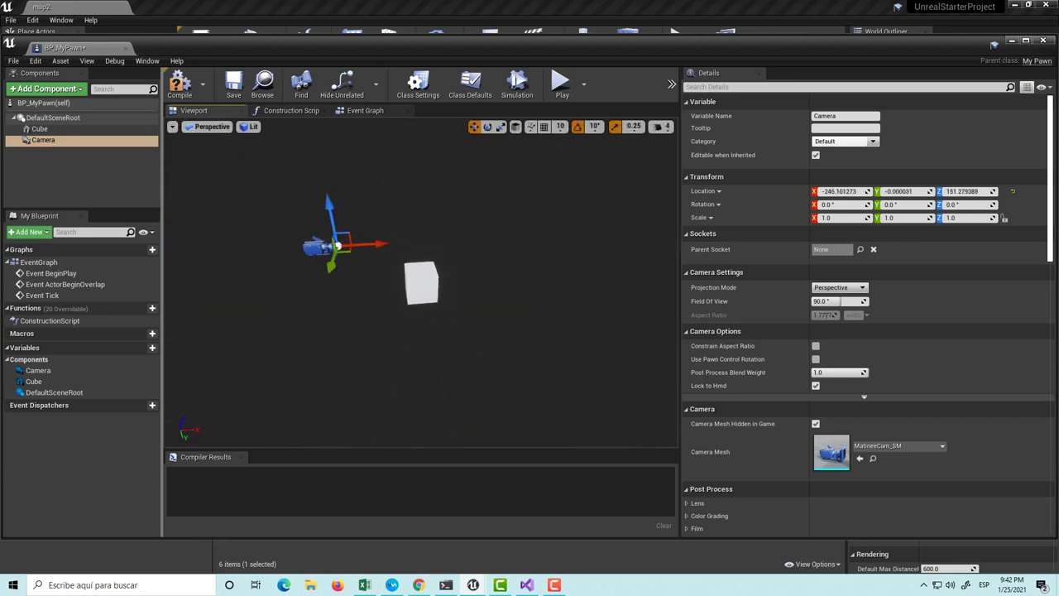
mouse_move(357, 245)
mouse_down()
mouse_move(315, 223)
mouse_move(306, 199)
mouse_up()
scroll(341, 264, up, 1)
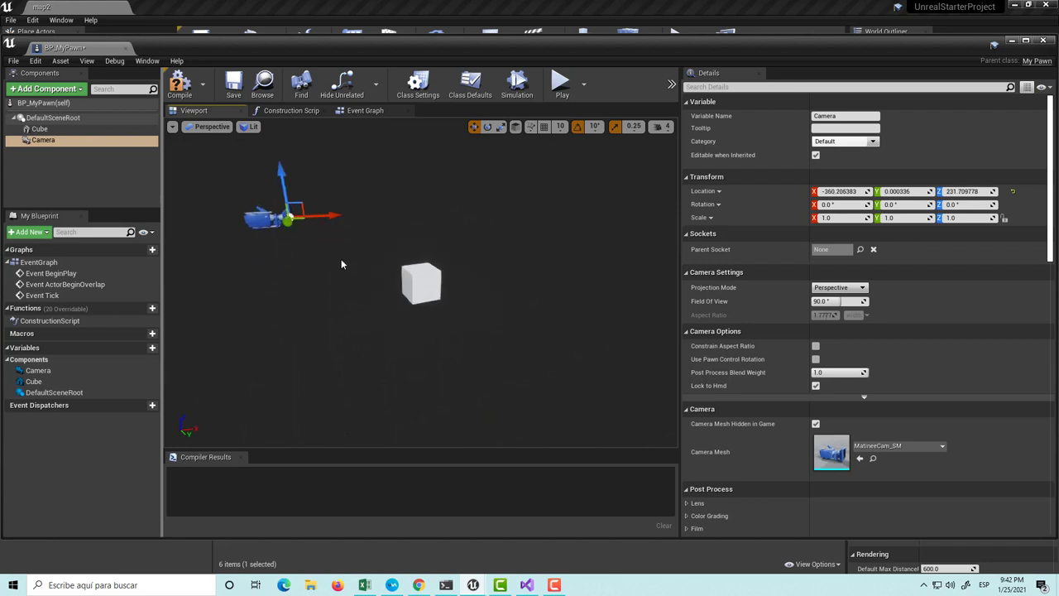
Pitch the camera down to -30, then save, compile and close BP_MyPawn.
key(e)
drag(321, 177, 354, 217)
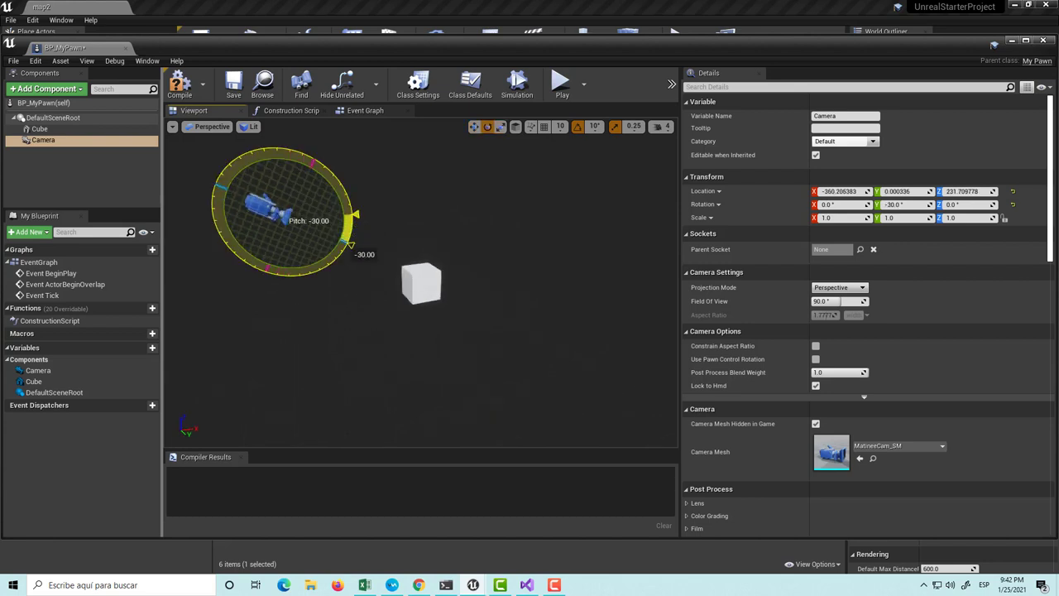
key(ctrl+s)
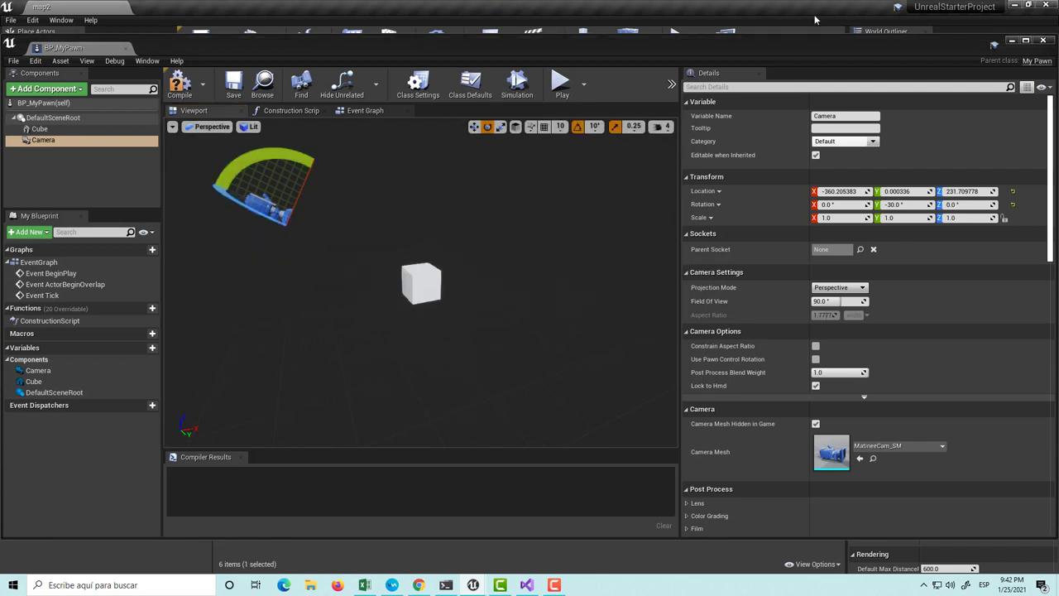
click(180, 83)
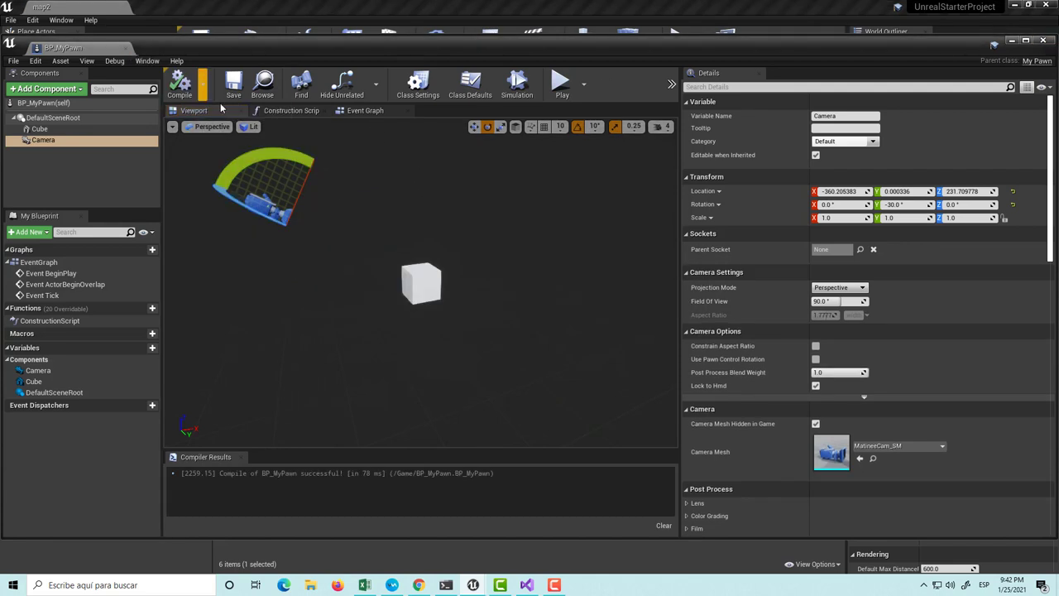
click(1043, 40)
Recompile the C++ code, then play map2 from the tilted camera and stop.
click(627, 41)
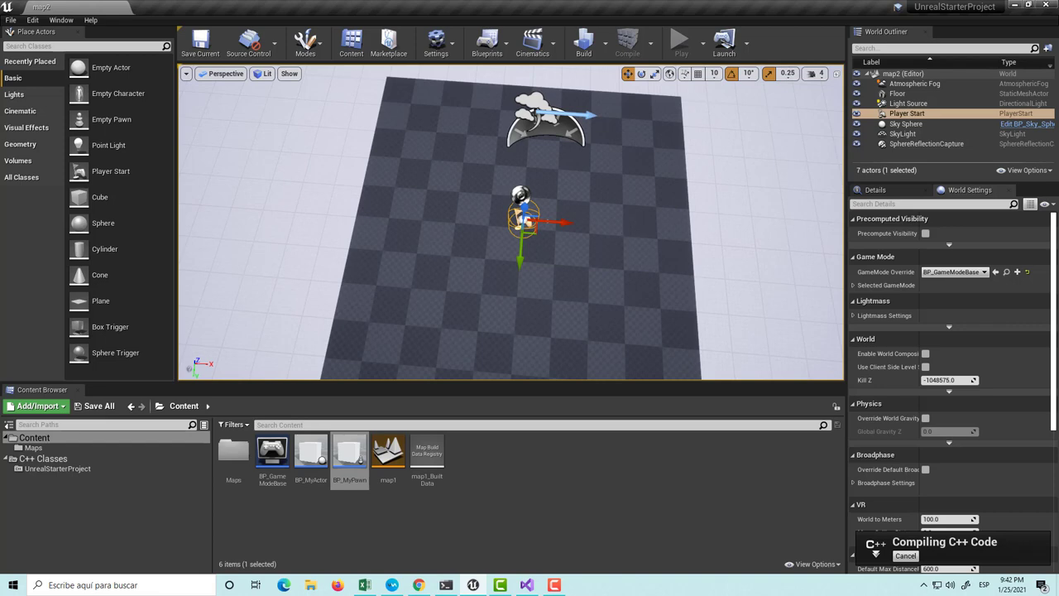
mouse_move(513, 249)
right_down()
mouse_move(463, 264)
mouse_move(463, 198)
mouse_move(480, 282)
right_up()
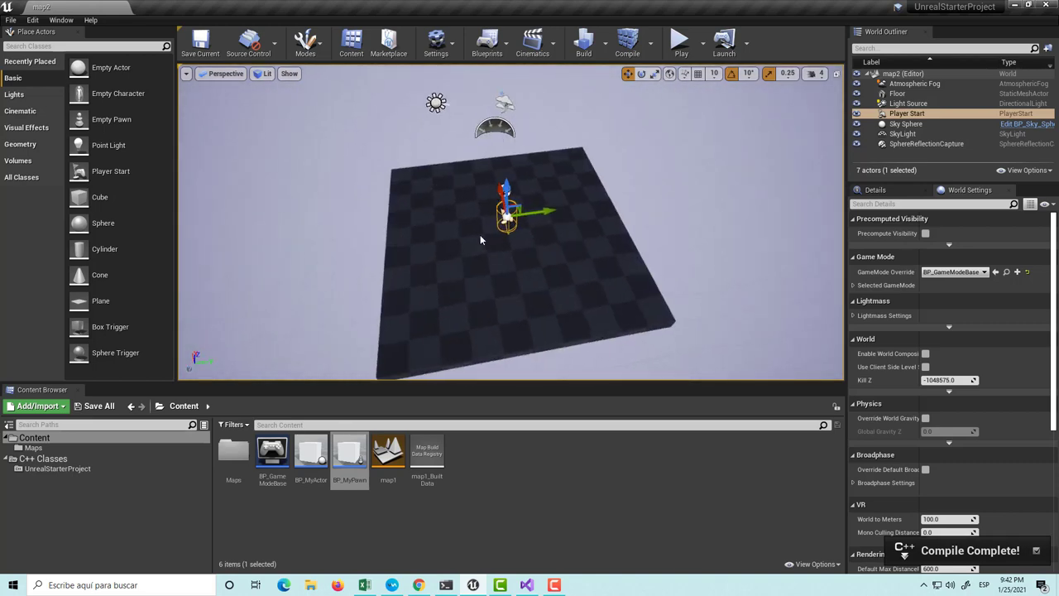
click(681, 41)
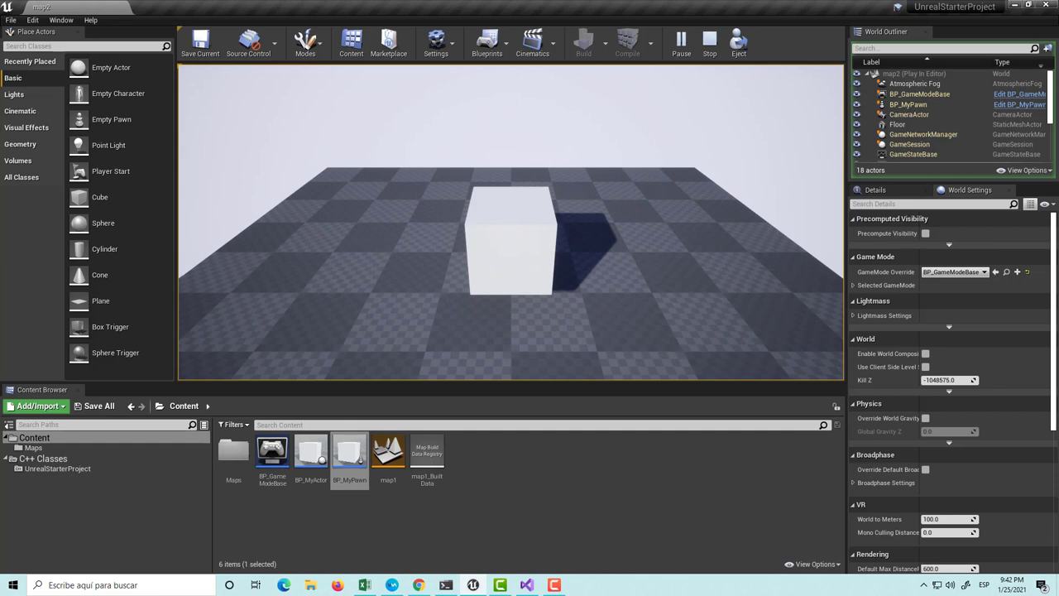
key(Escape)
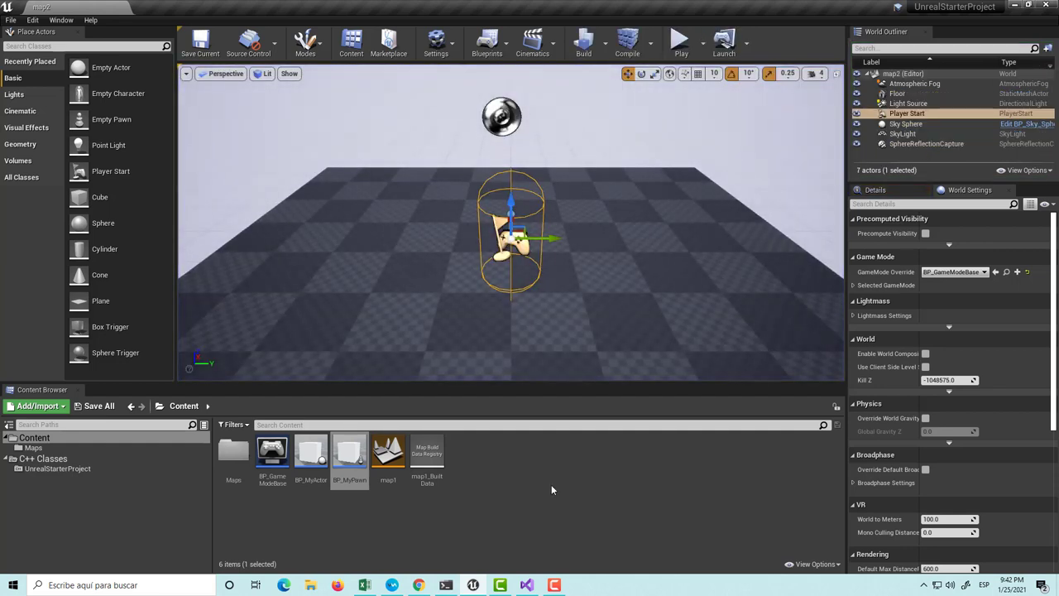
In MyPawn.cpp's Tick, inspect AddMovementInput, AddActorLocalOffset, moveSpeed and DeltaTime, then return to Unreal.
key(alt+Tab)
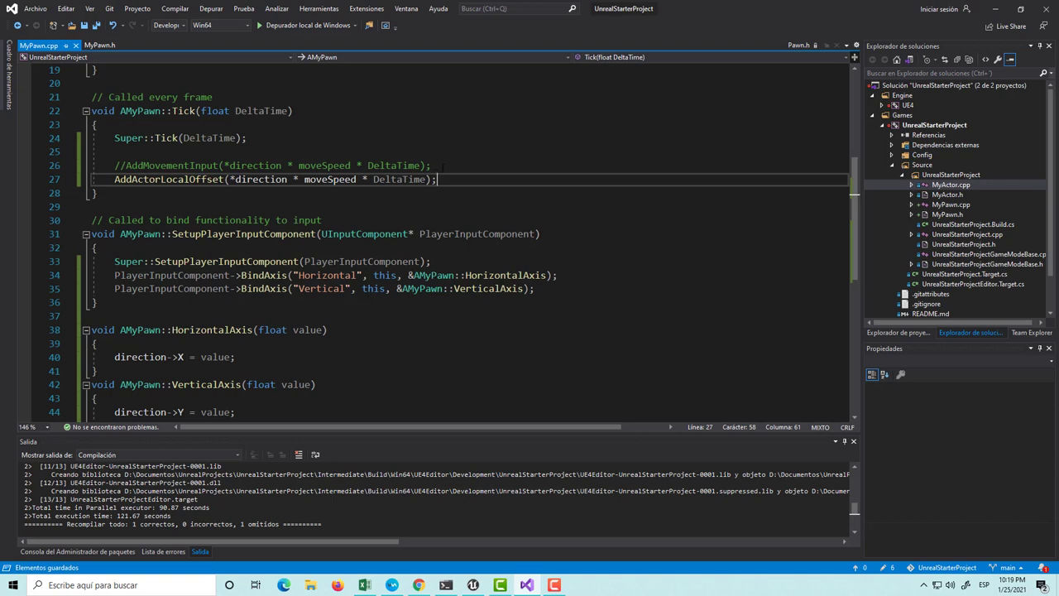
double_click(203, 167)
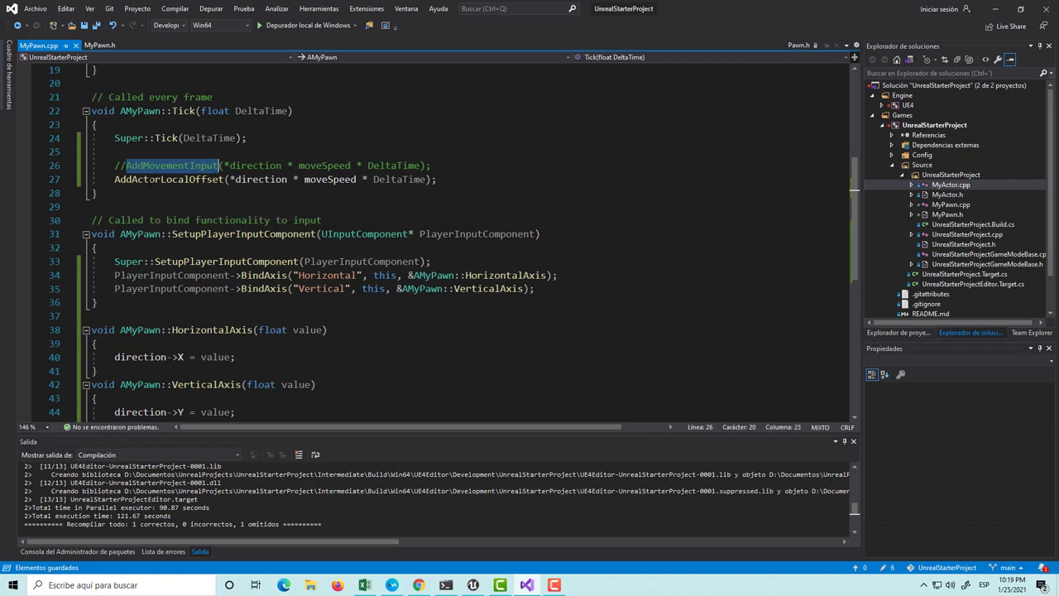
double_click(150, 180)
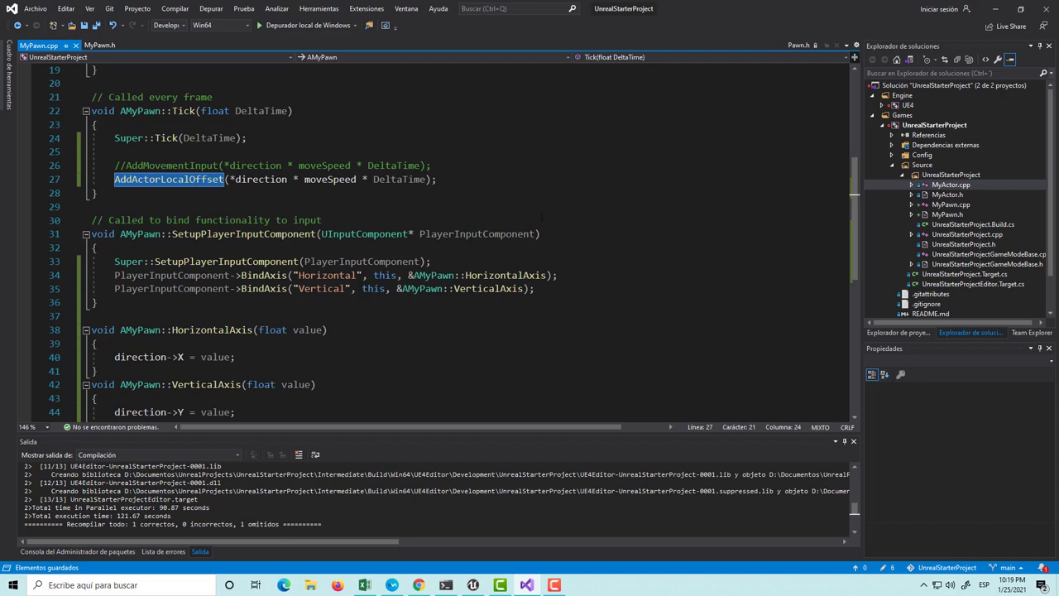
click(263, 180)
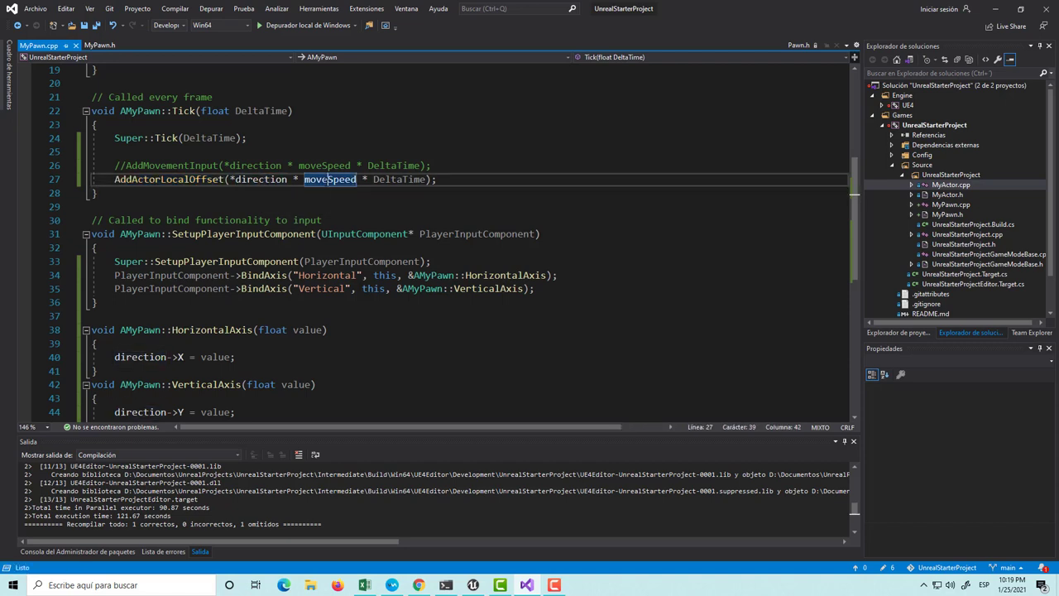
double_click(330, 180)
double_click(398, 180)
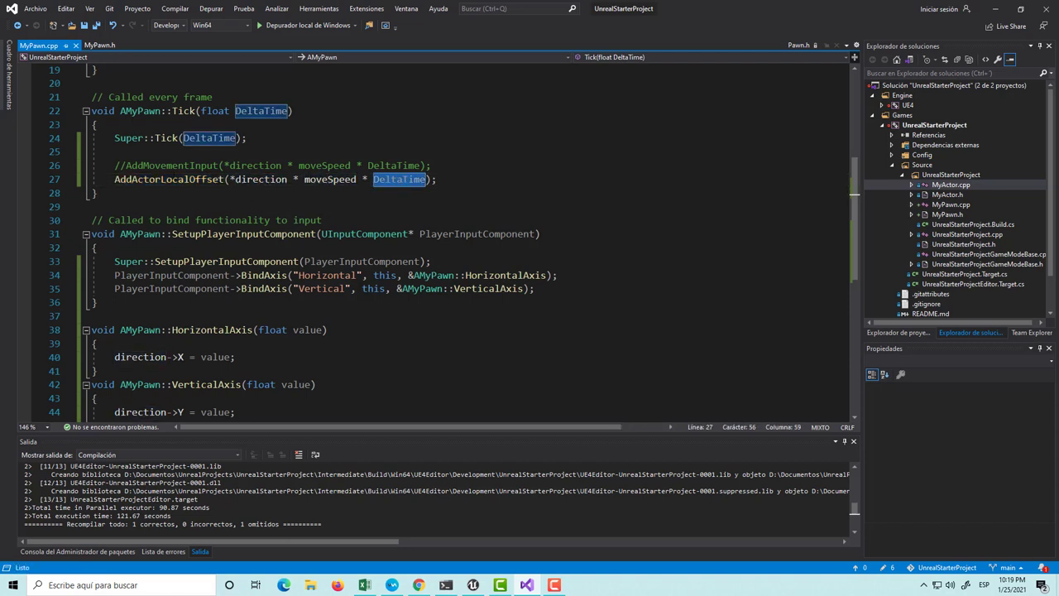
double_click(168, 166)
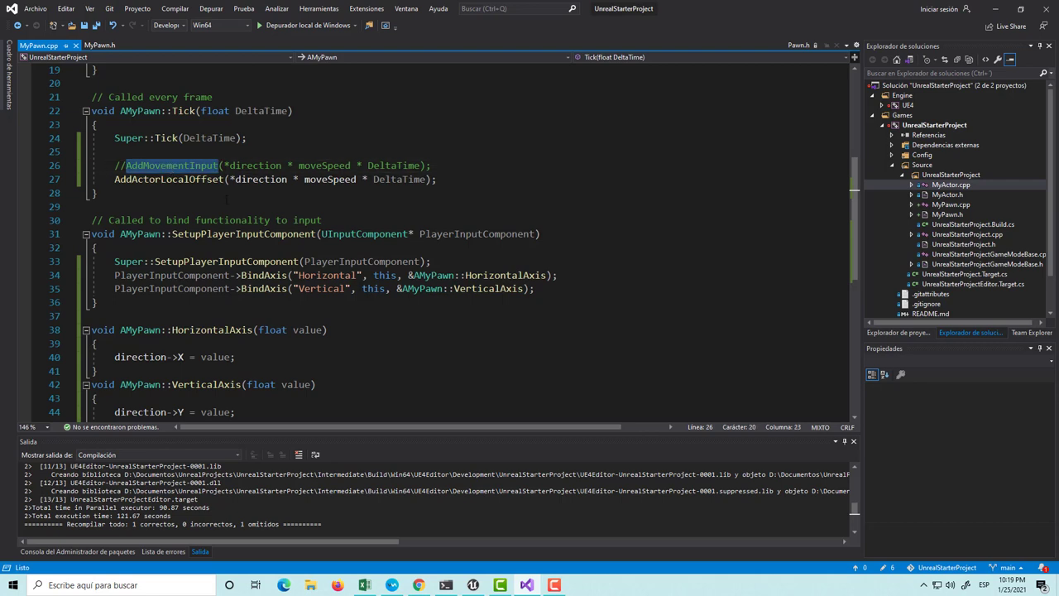
click(473, 585)
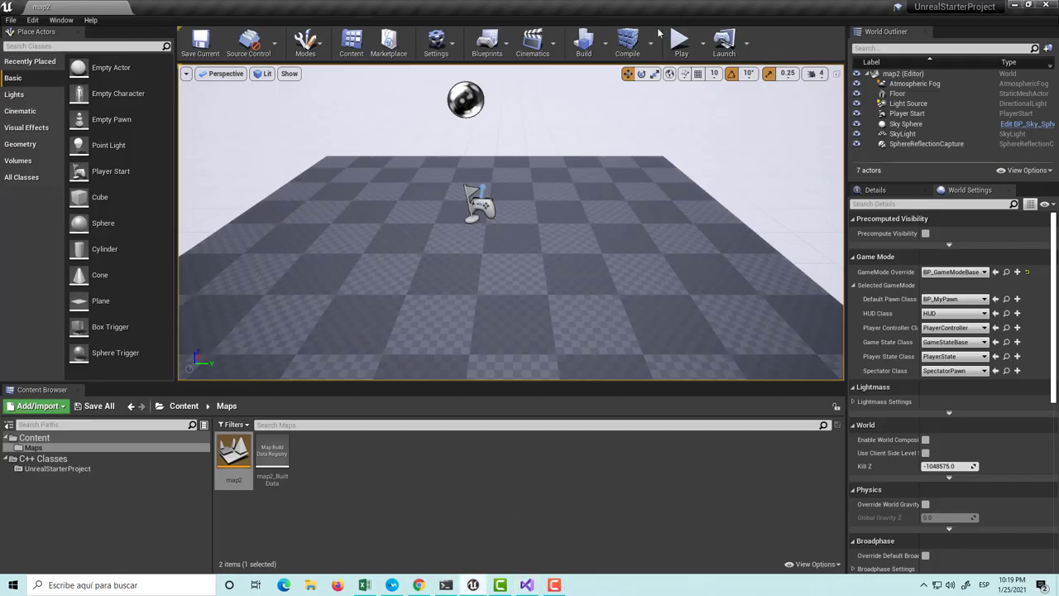
Play map2 and drive the cube pawn with W, A, S and D, then stop.
click(676, 45)
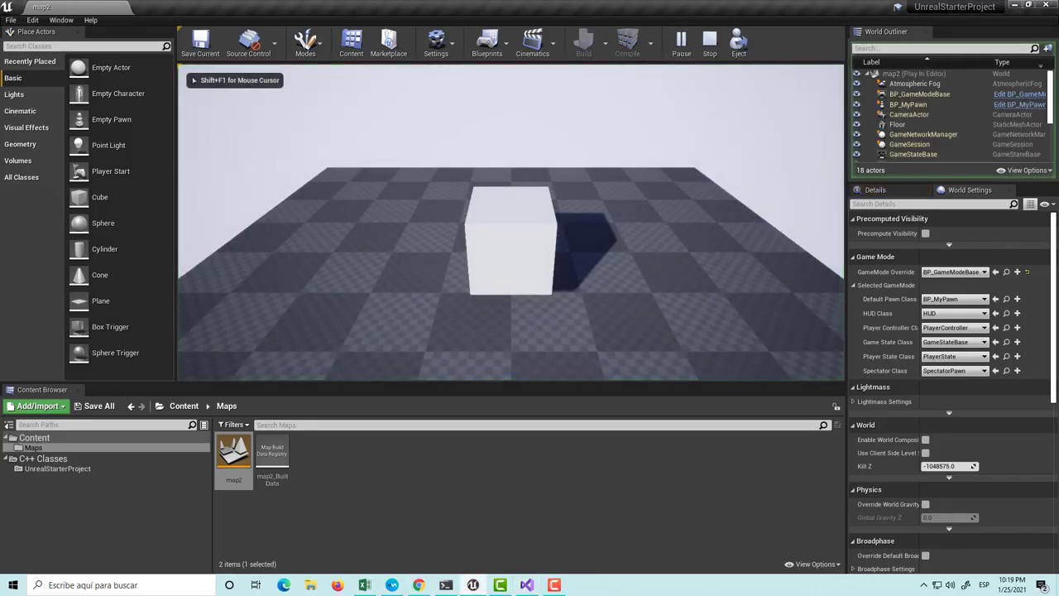
key(w)
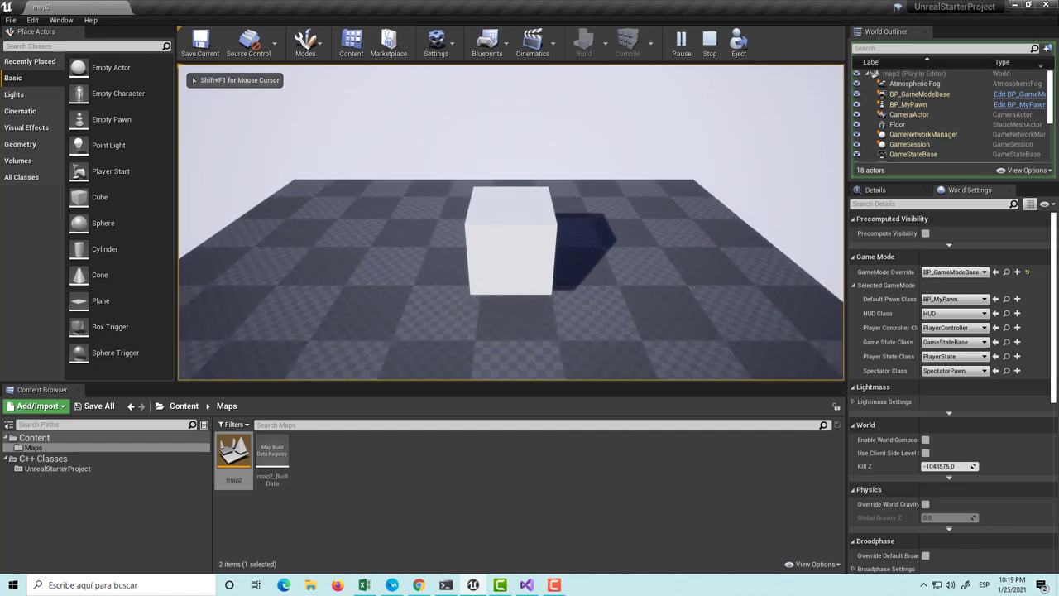
key(a)
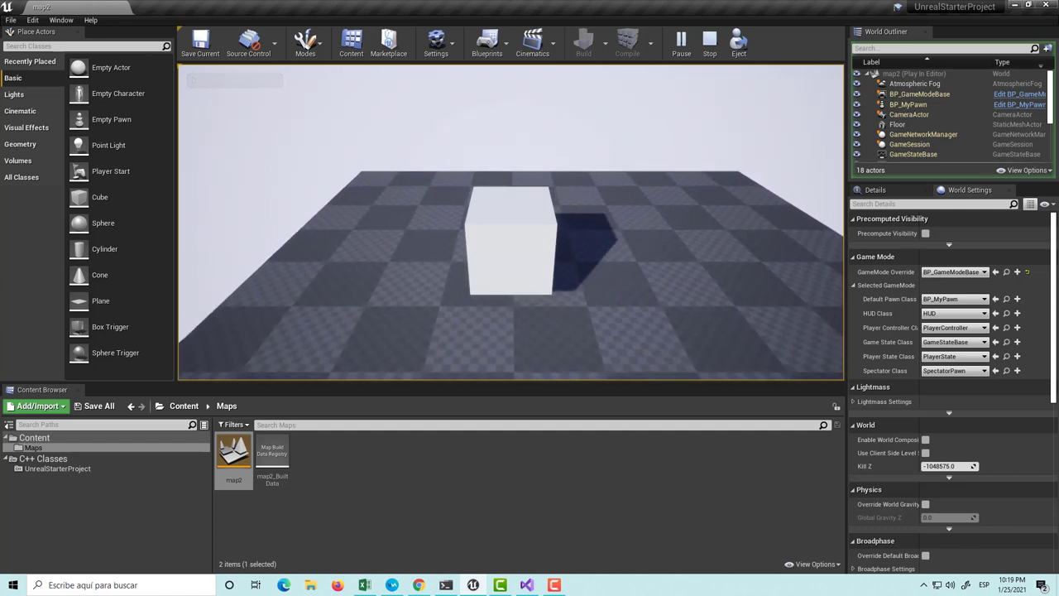
key(s)
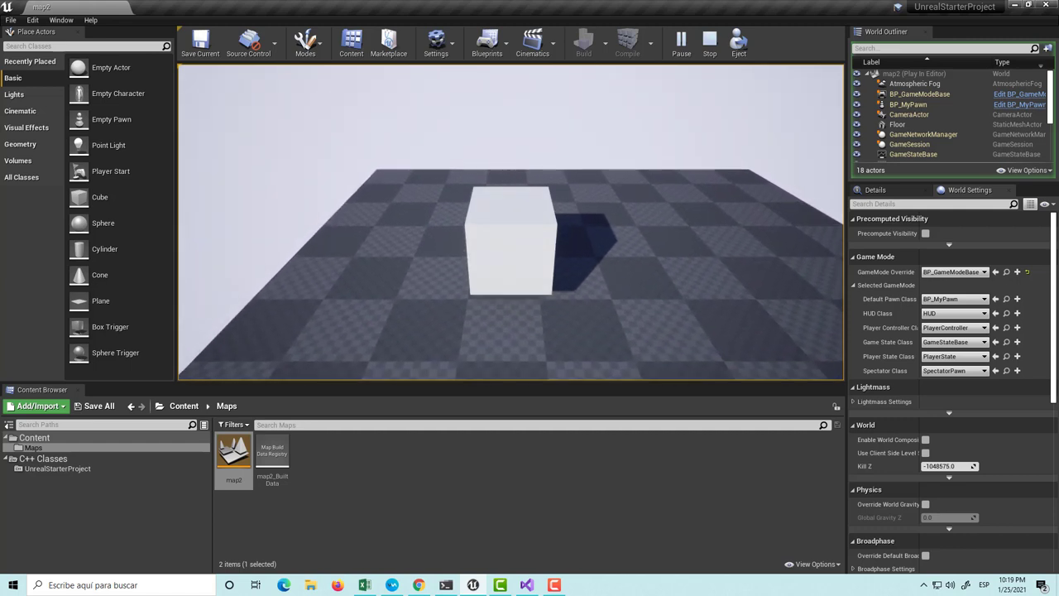
key(d)
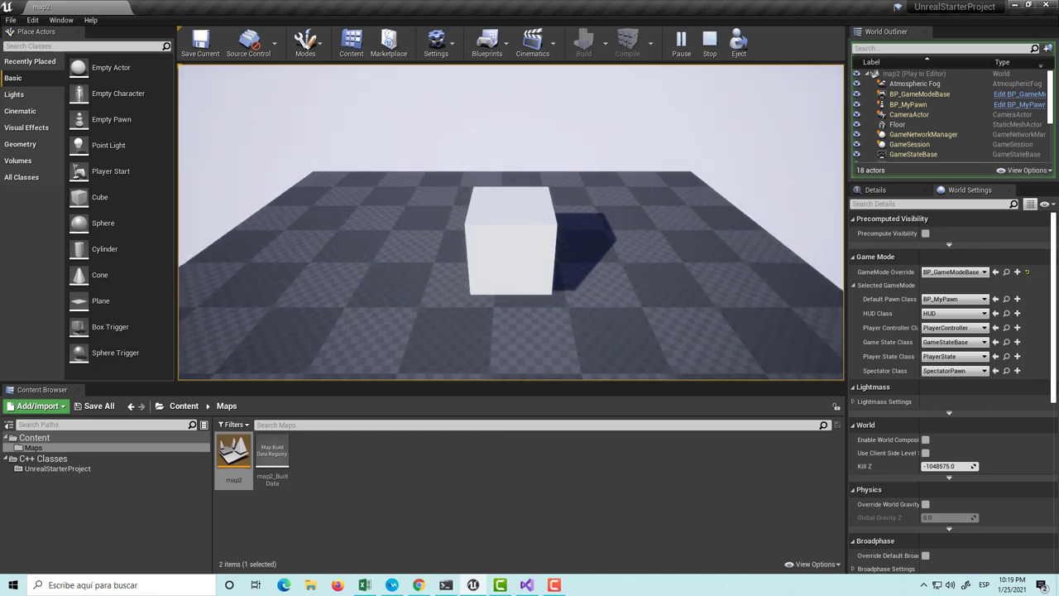
key(Escape)
click(527, 586)
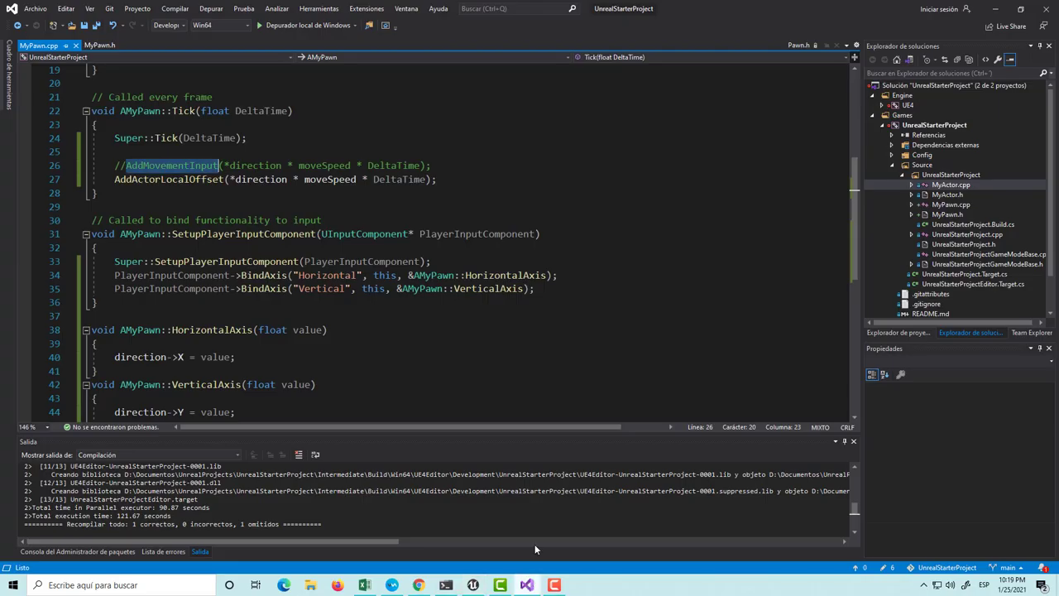
scroll(259, 238, down, 3)
scroll(260, 238, up, 4)
scroll(311, 368, down, 3)
scroll(310, 368, up, 3)
scroll(310, 368, up, 2)
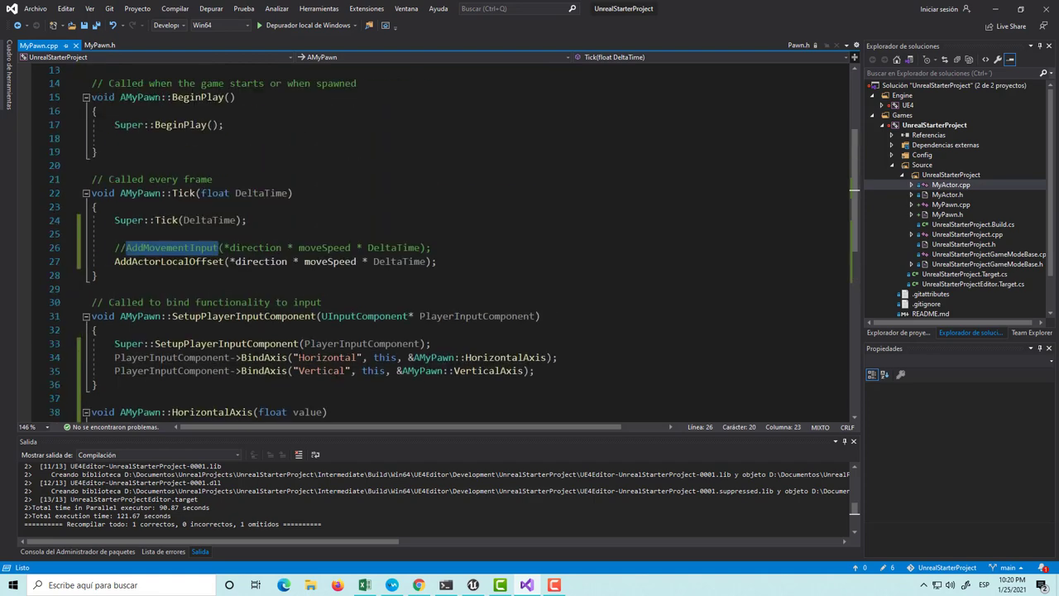
scroll(295, 365, down, 4)
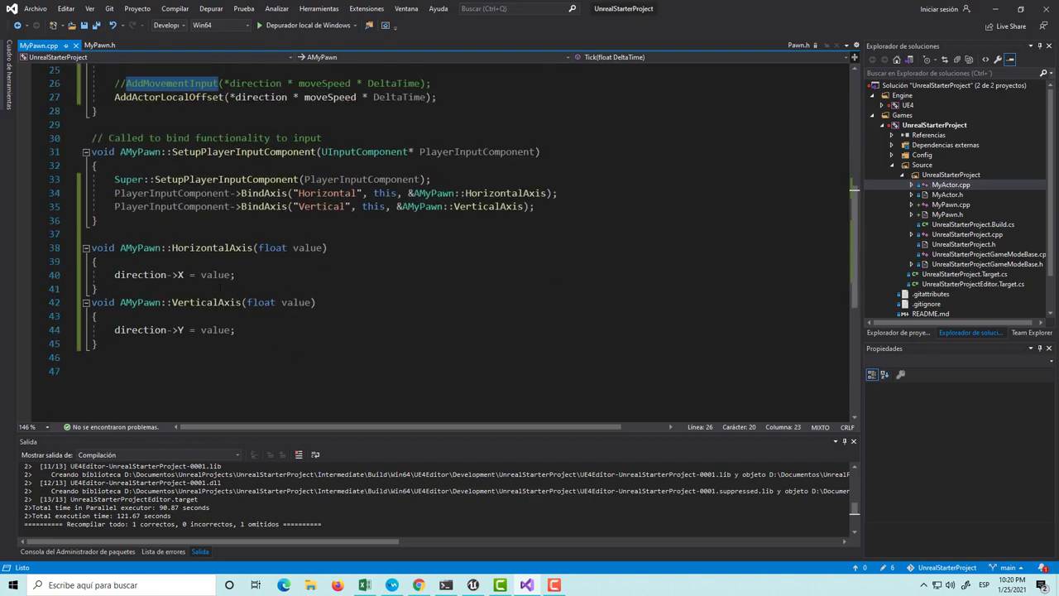
mouse_move(196, 279)
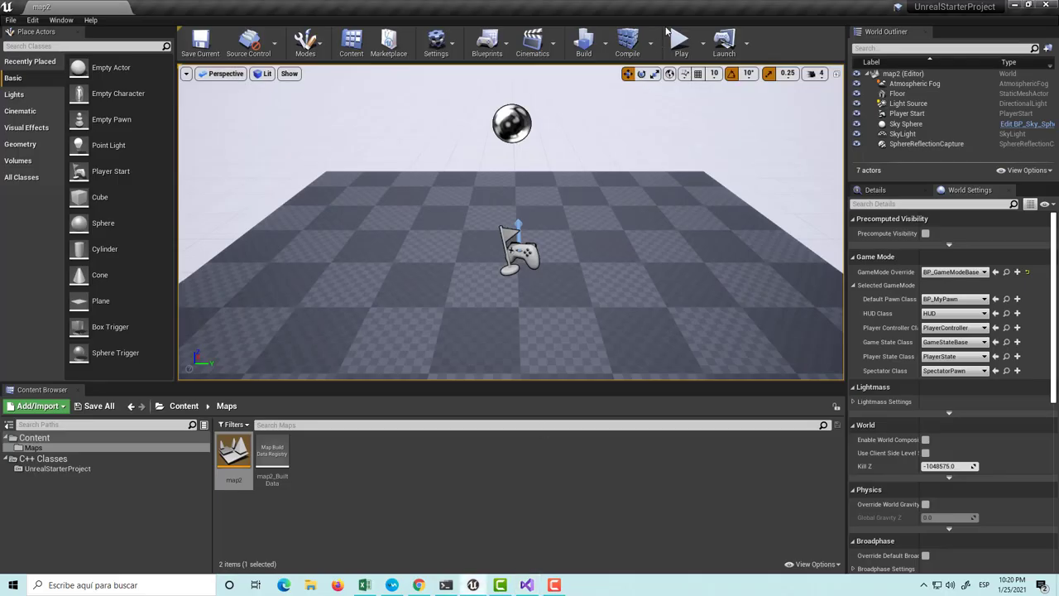
Play the level in Unreal, drive the cube pawn with S and A, then stop with Esc.
click(472, 585)
click(681, 42)
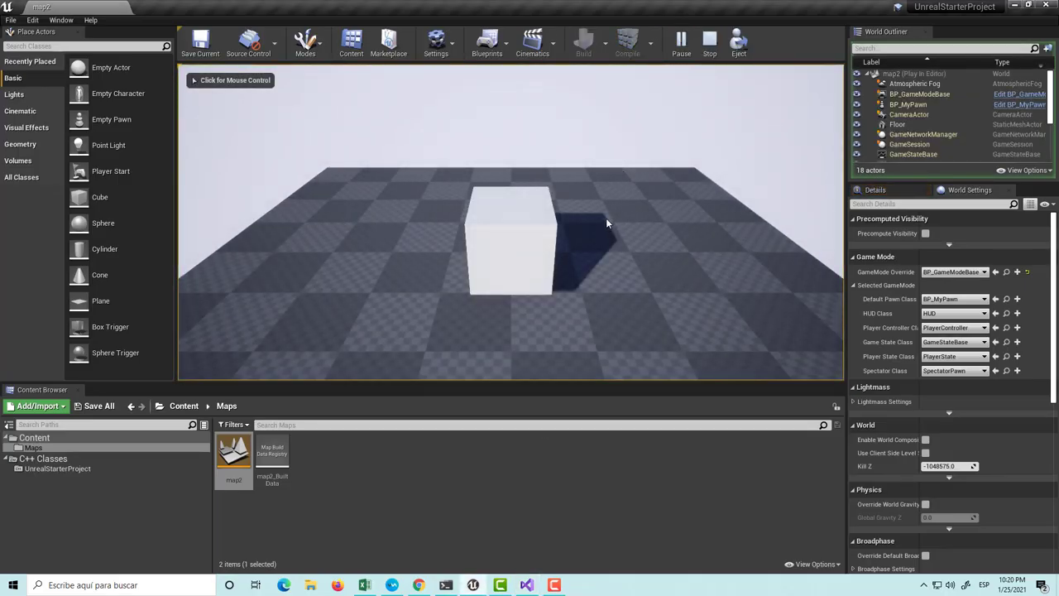
click(622, 204)
key(s)
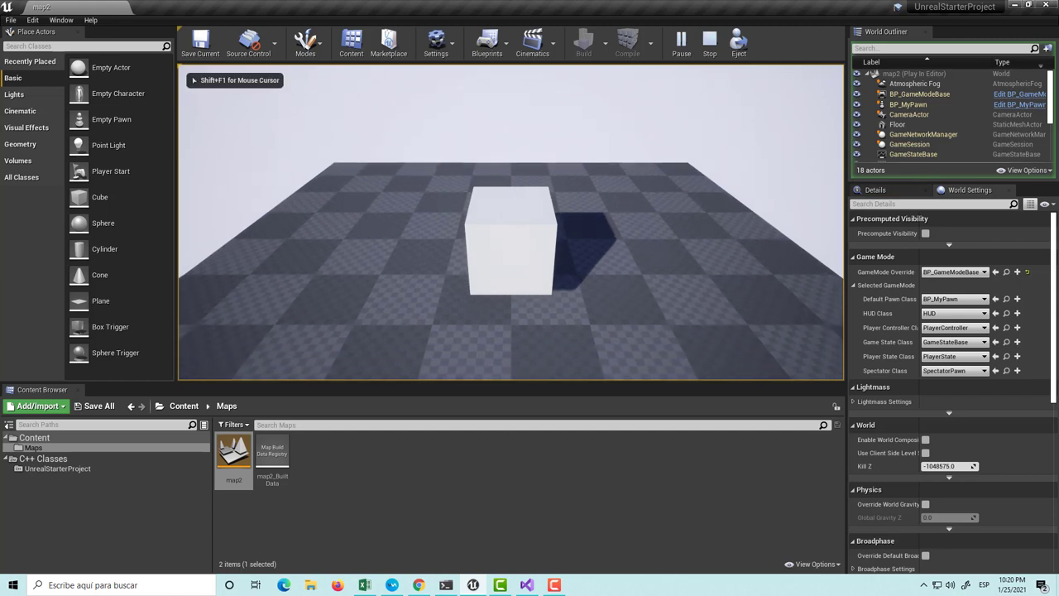
key(a)
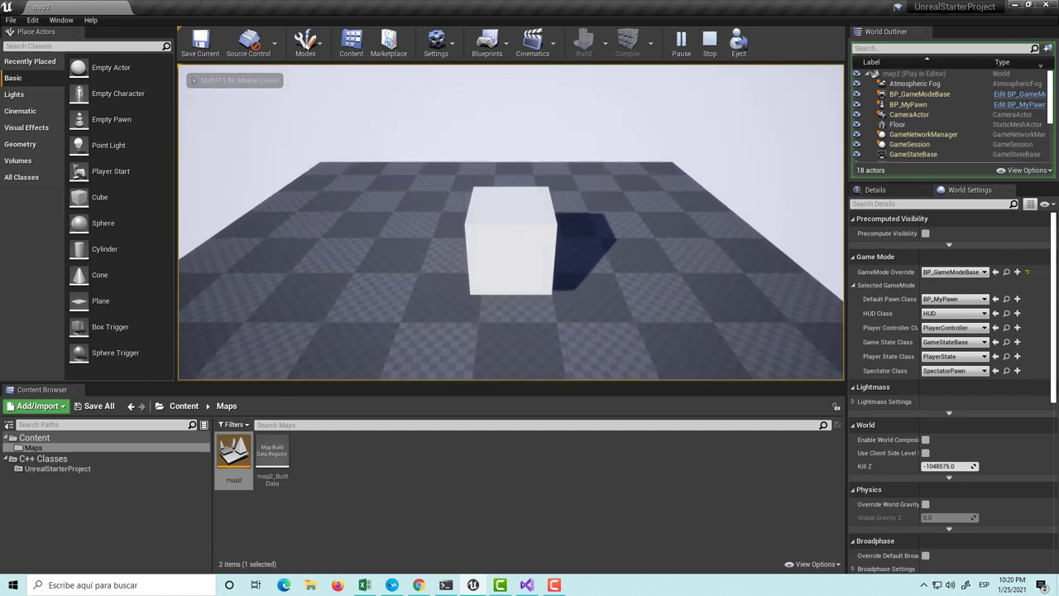
key(a)
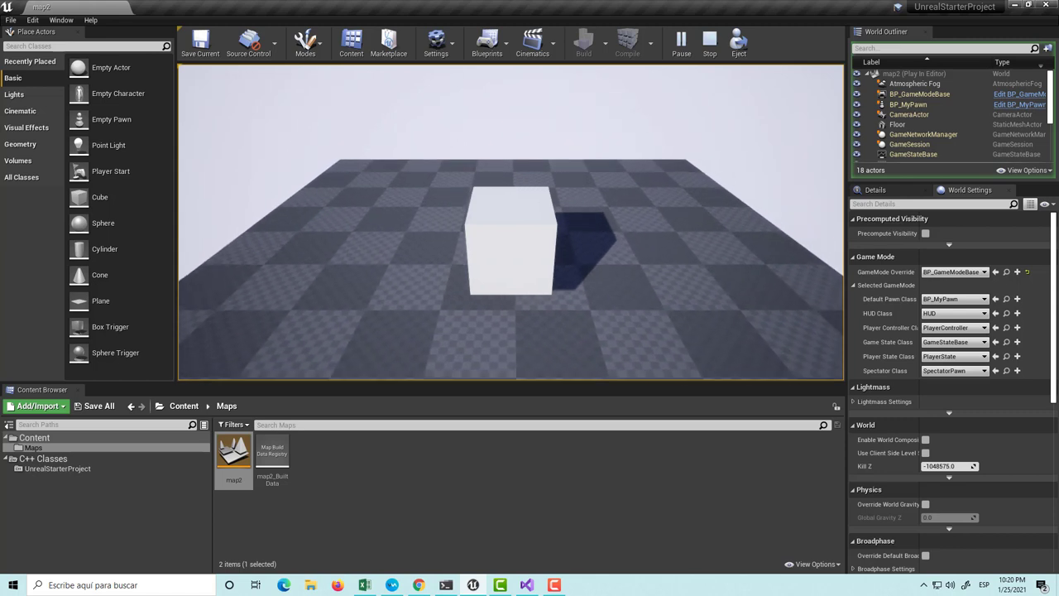
key(Escape)
In Visual Studio, locate the Horizontal axis binding and its direction->X line in MyPawn.cpp.
click(527, 586)
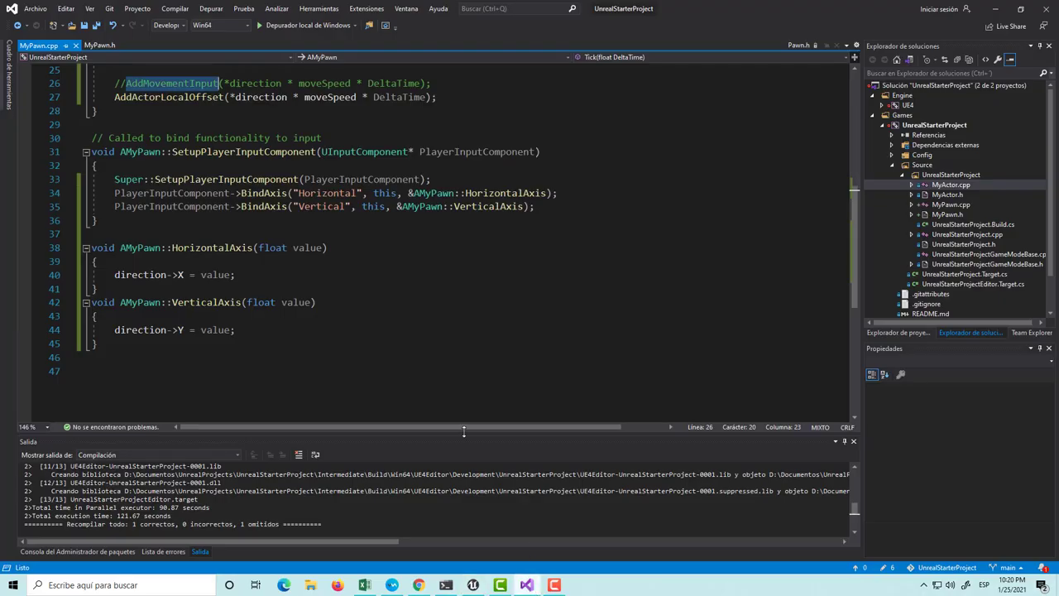
double_click(307, 197)
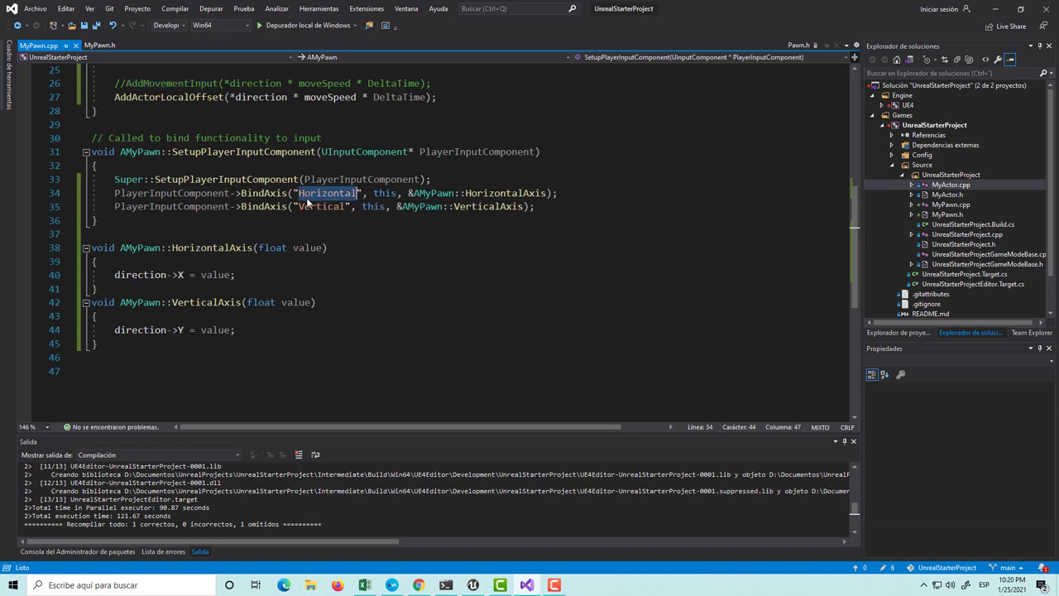
triple_click(182, 274)
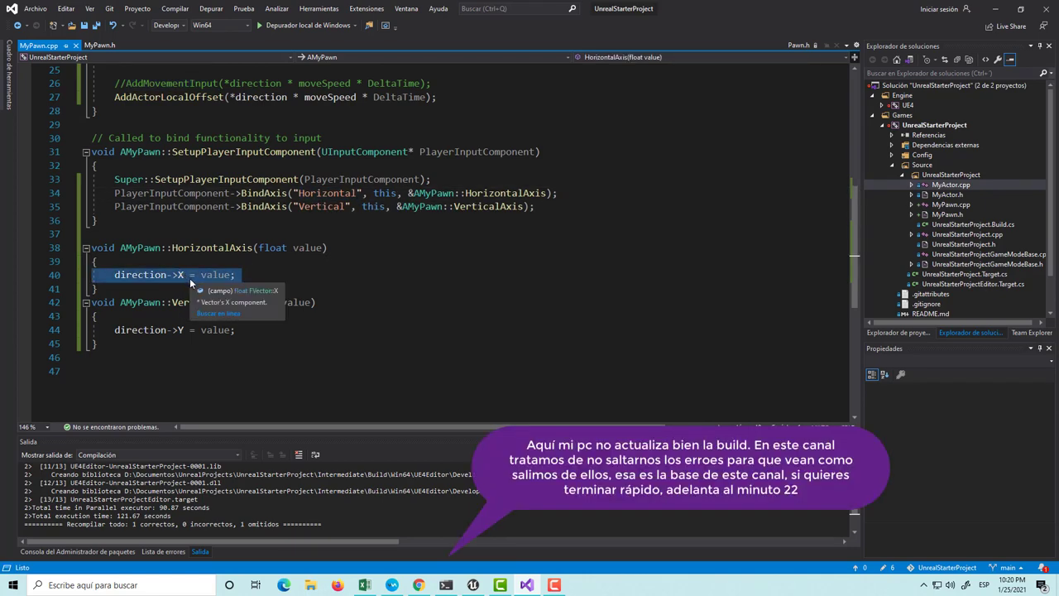
scroll(330, 312, up, 5)
scroll(315, 327, down, 5)
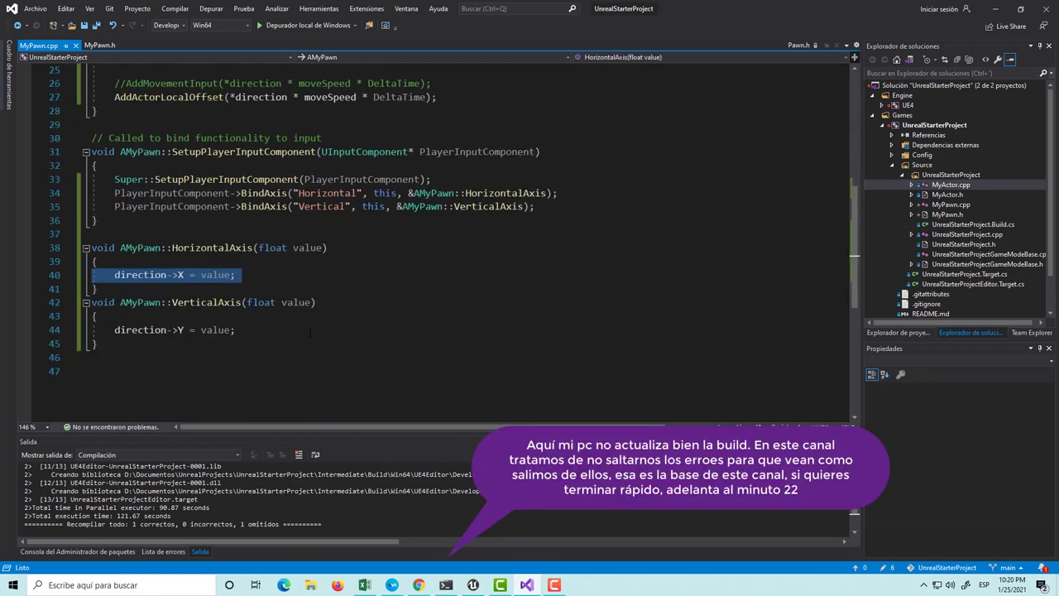
Change line 40 to direction->Y and line 44 to direction->X, then save MyPawn.cpp.
click(183, 274)
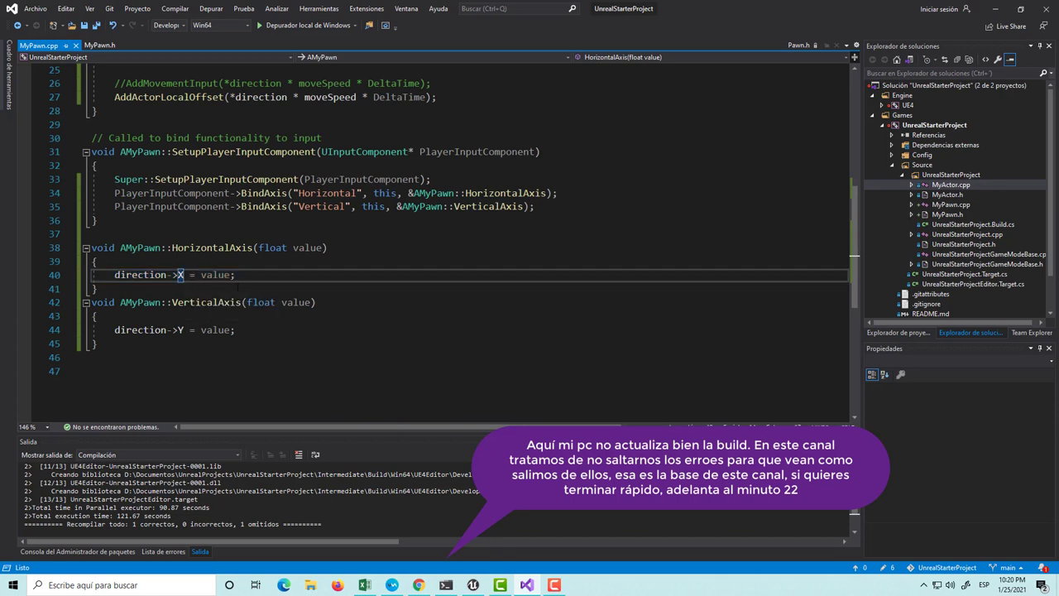
text(Y)
click(184, 330)
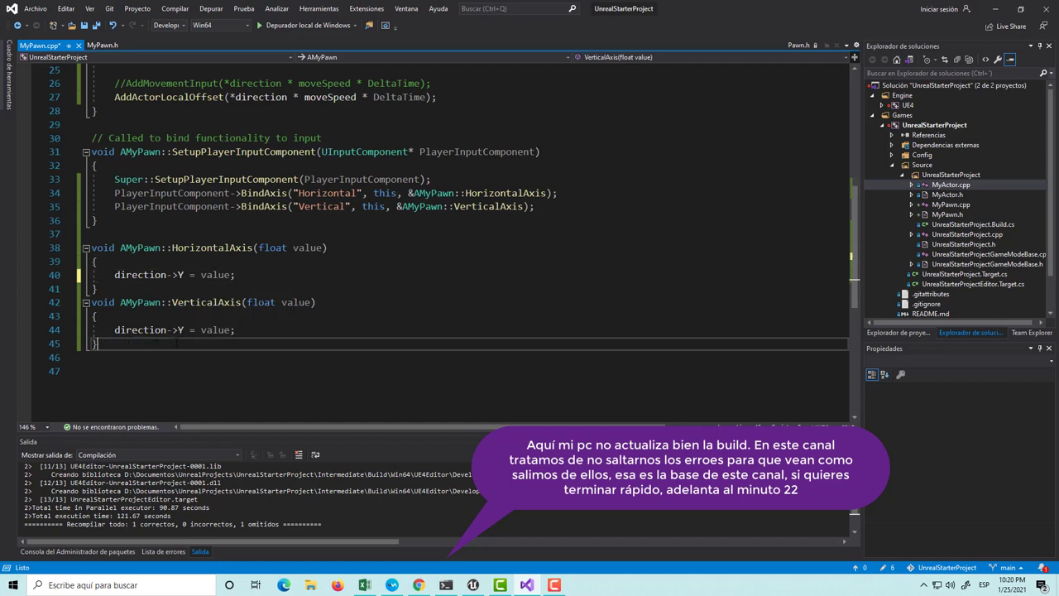
key(BackSpace)
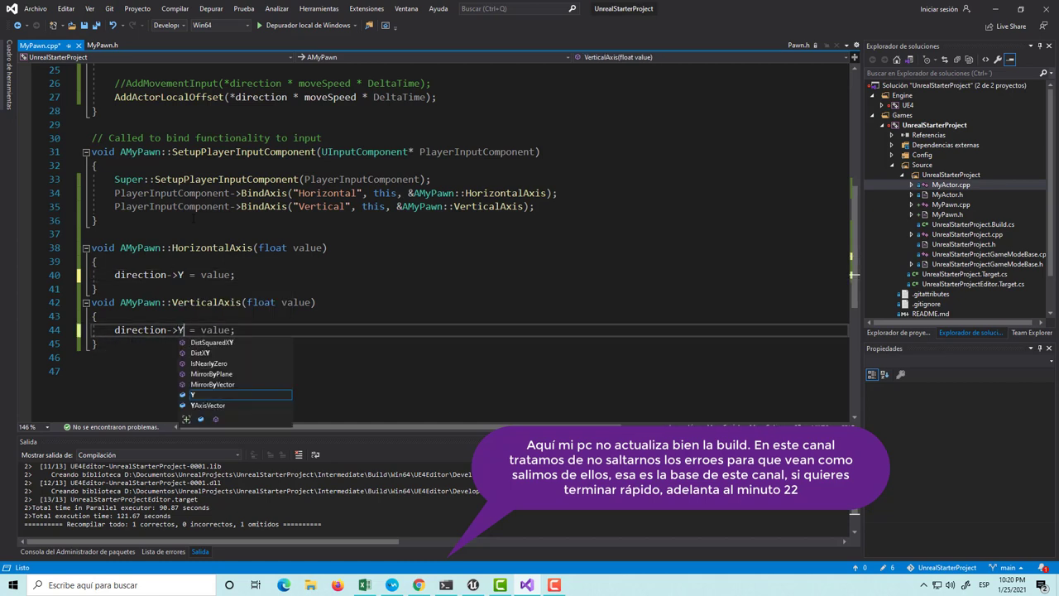
text(X)
key(ctrl+s)
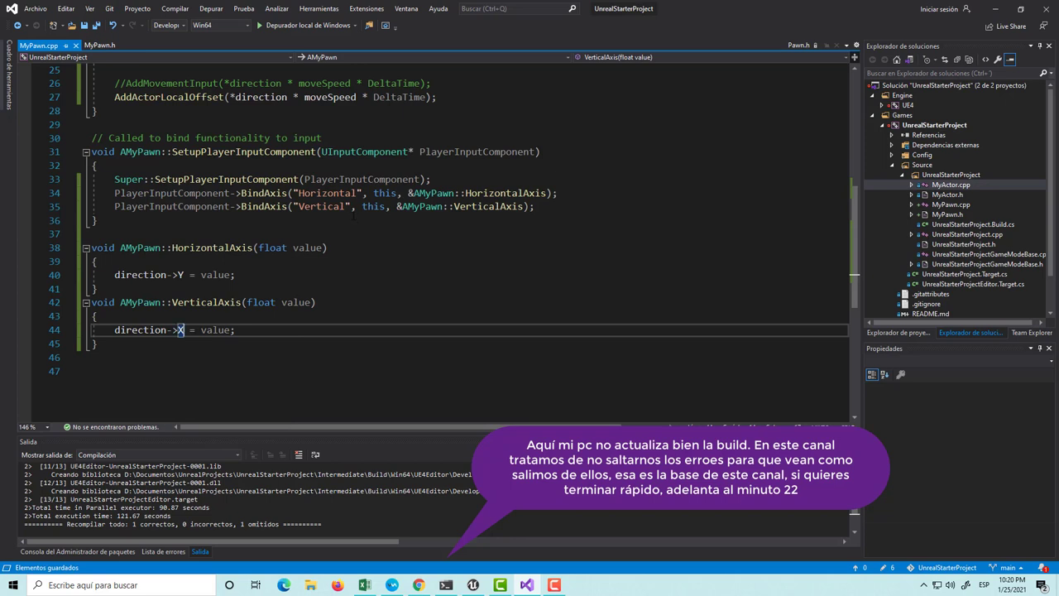
Check the edited lines 40 and 44, then build the solution.
click(264, 277)
click(248, 330)
click(177, 14)
click(45, 33)
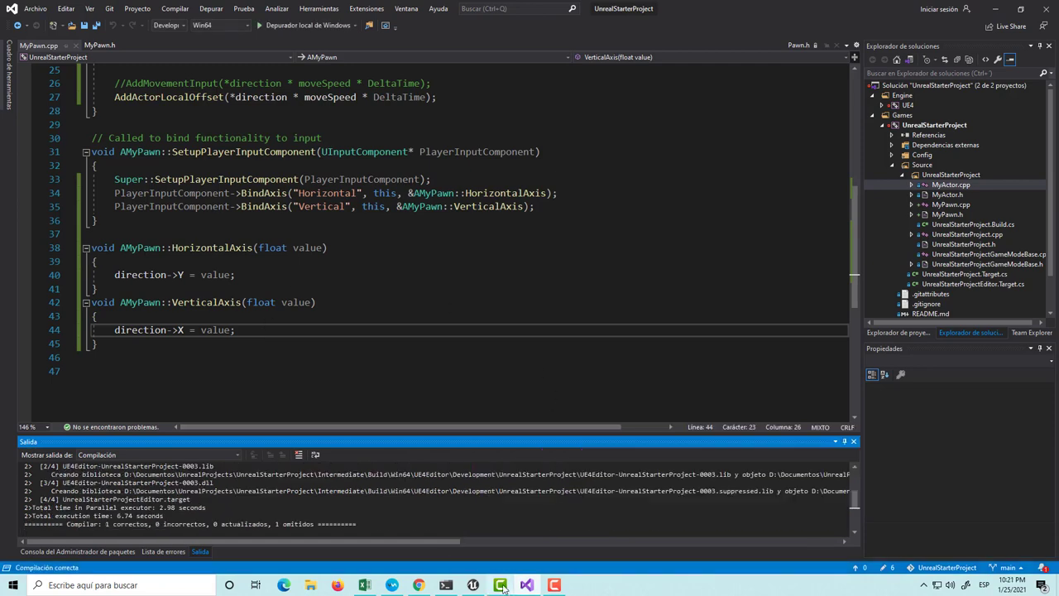
Run a quick play session in the Unreal editor and stop it.
click(472, 585)
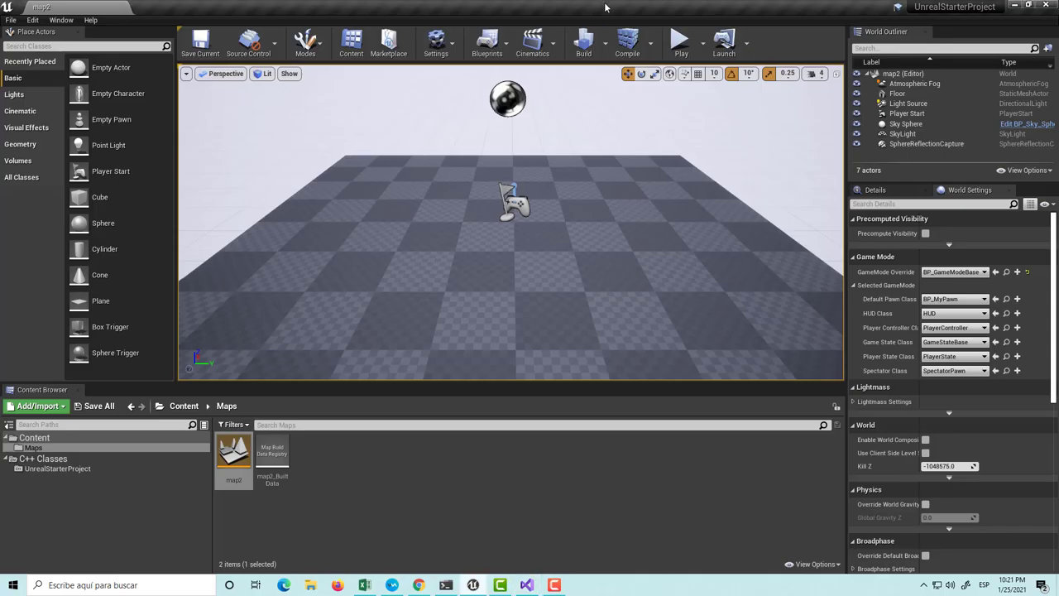
click(679, 52)
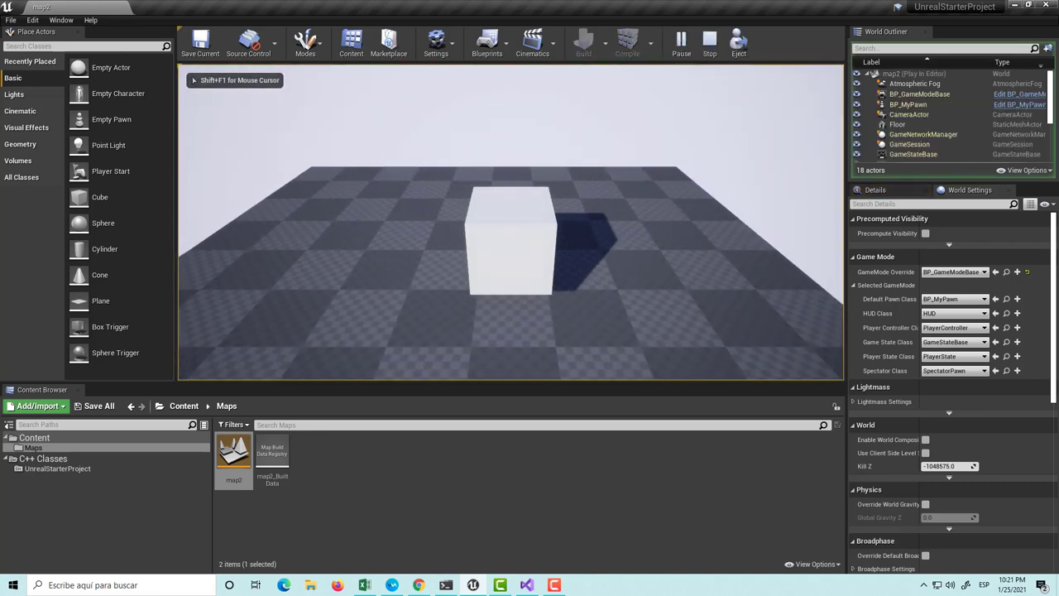
key(Escape)
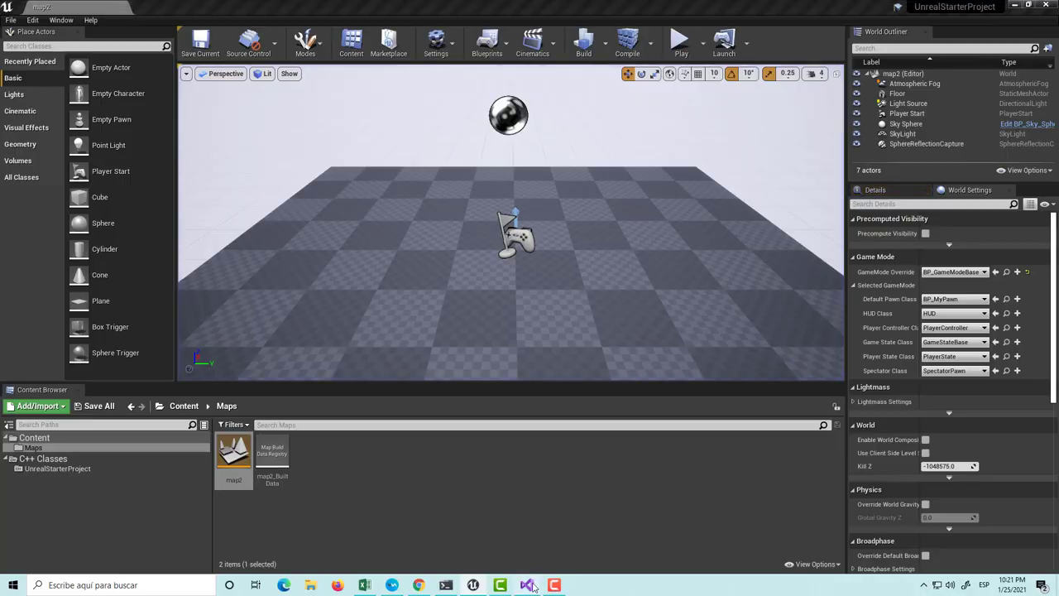
click(530, 586)
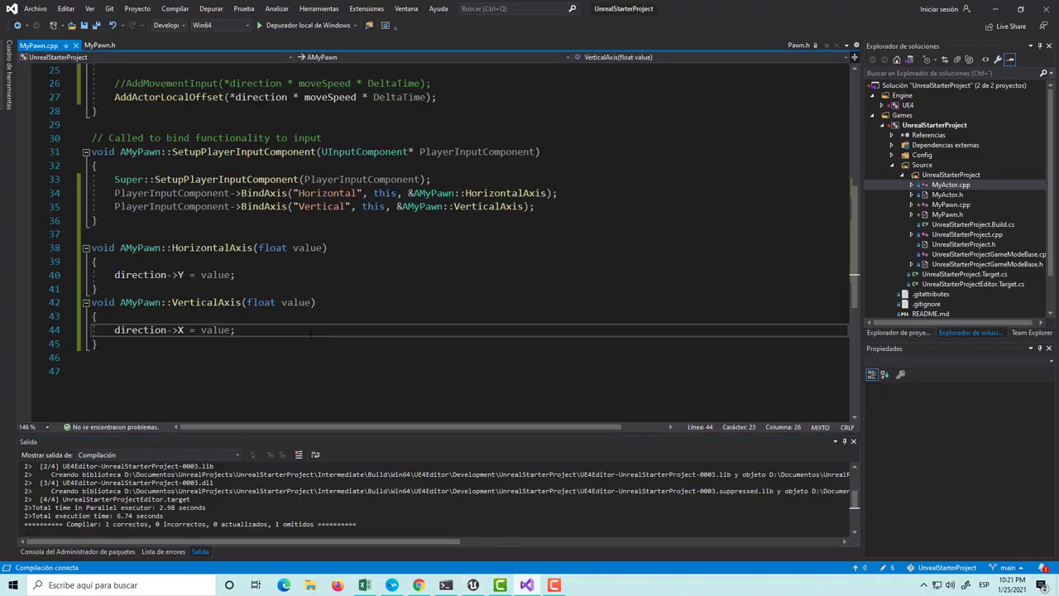
key(alt+Tab)
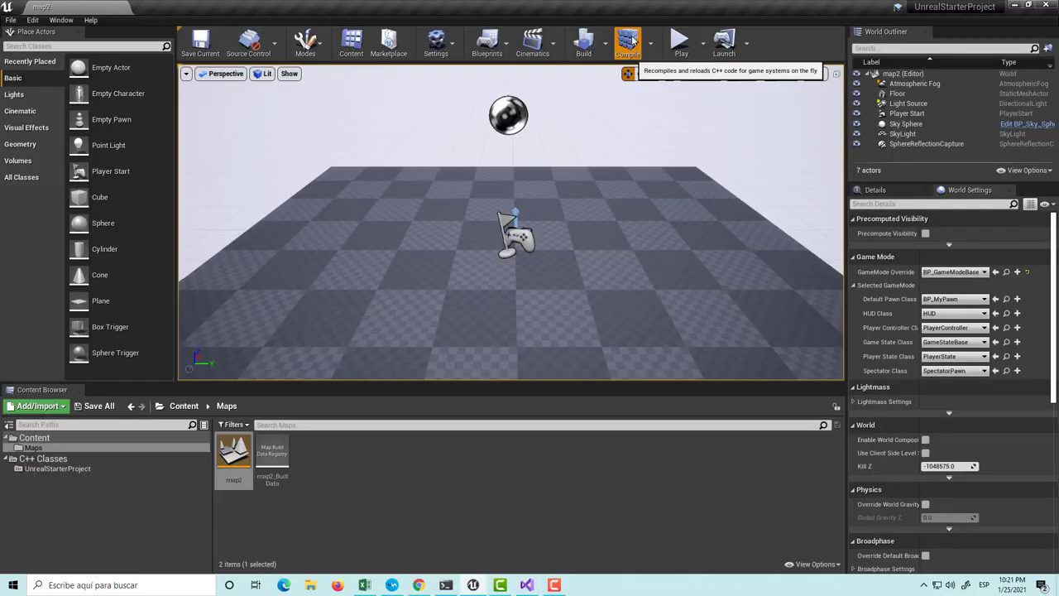
Recompile the C++ code in the editor and playtest the cube pawn again.
click(628, 41)
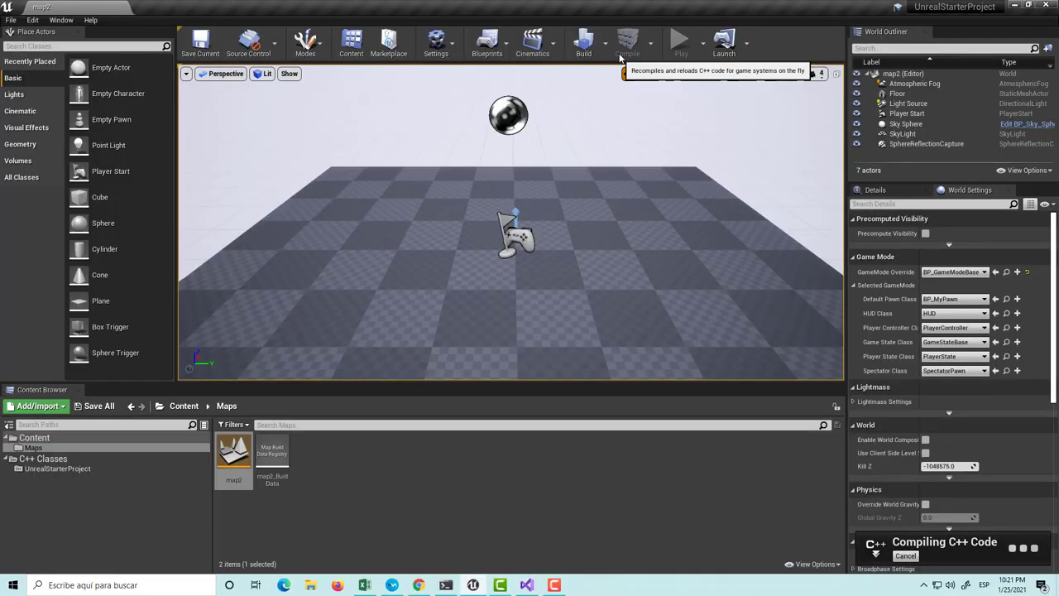
click(679, 49)
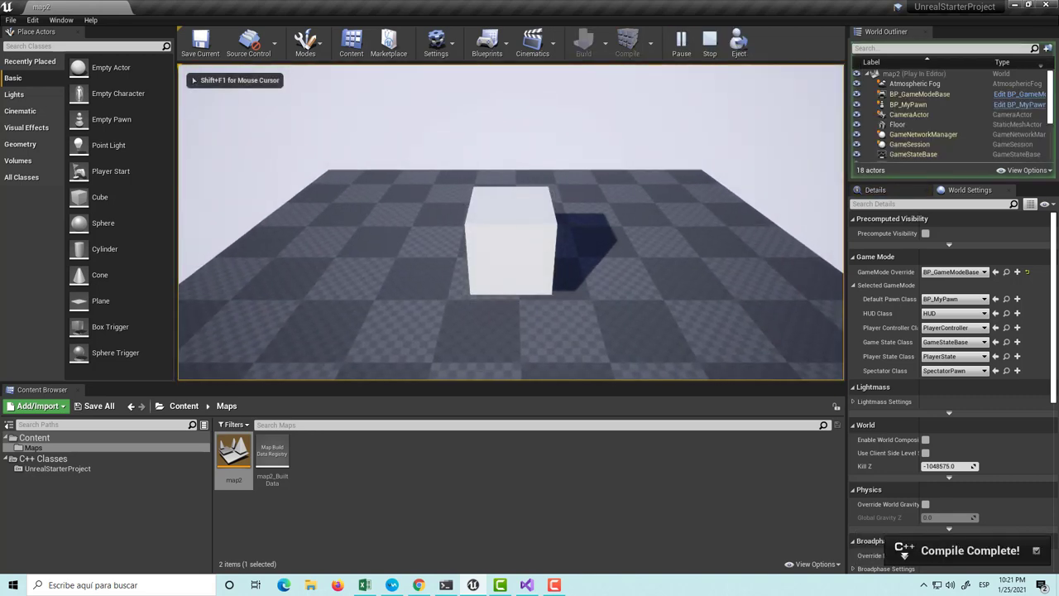
key(Escape)
click(526, 585)
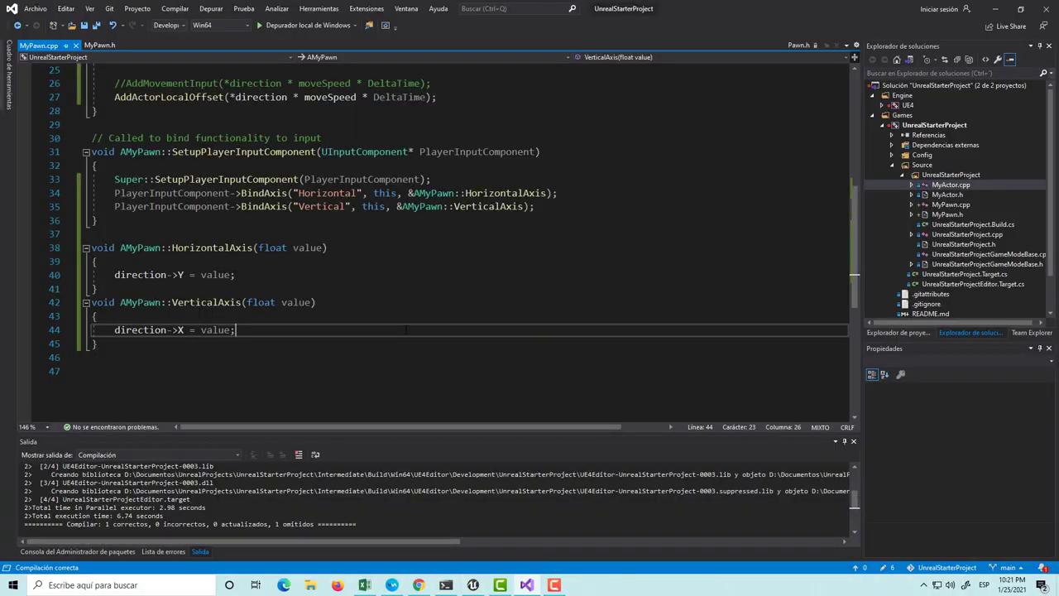
Revert line 40 to direction->X and line 44 to direction->Y, and save MyPawn.cpp.
key(Up)
key(Up)
key(Up)
key(BackSpace)
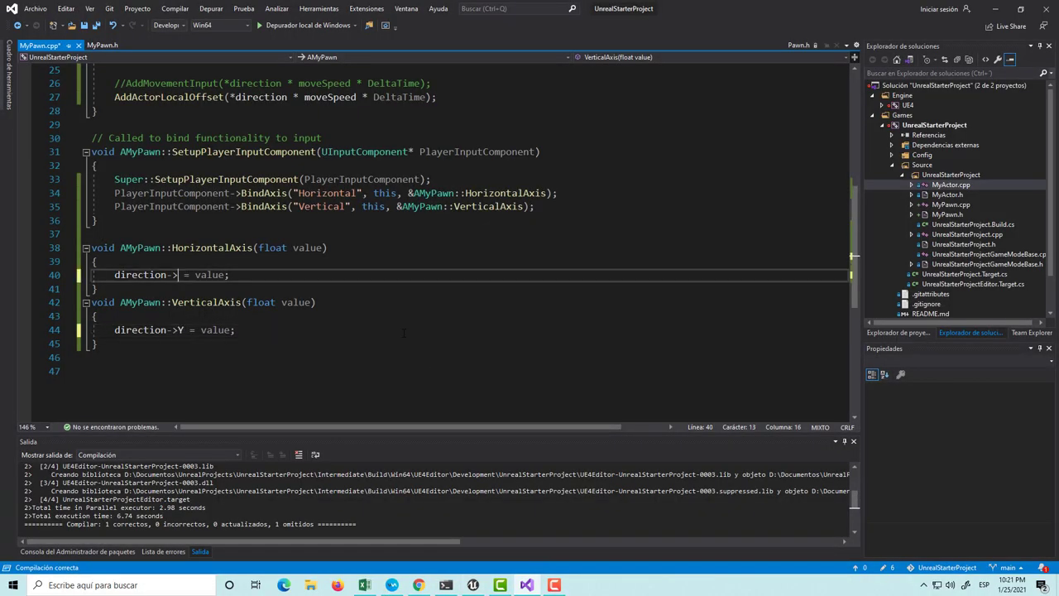
key(ctrl+s)
Review the Tick movement code and line 40, then go back to Unreal.
scroll(383, 315, up, 2)
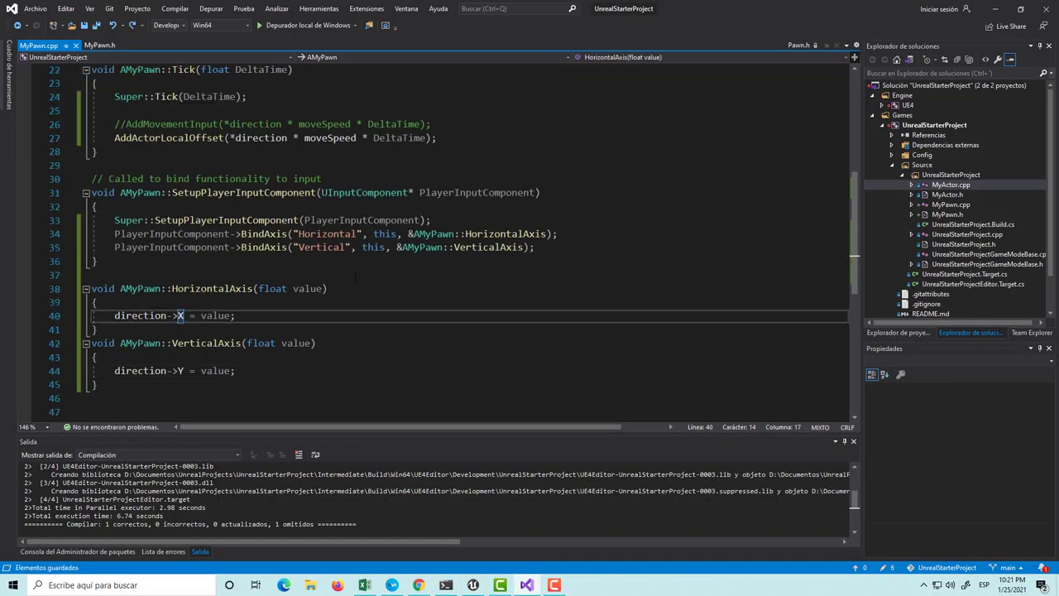
click(459, 166)
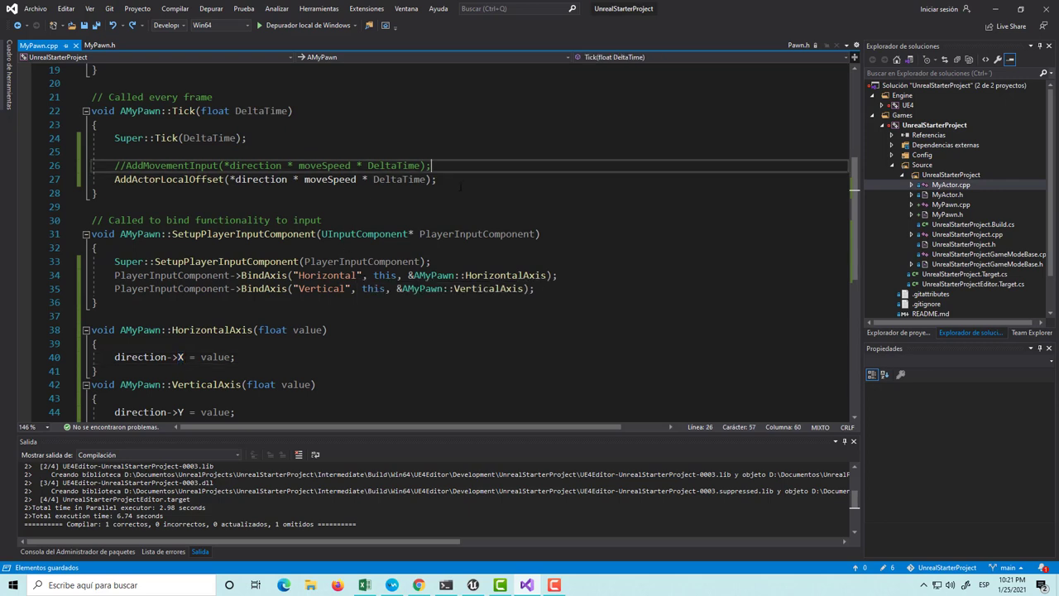
click(460, 184)
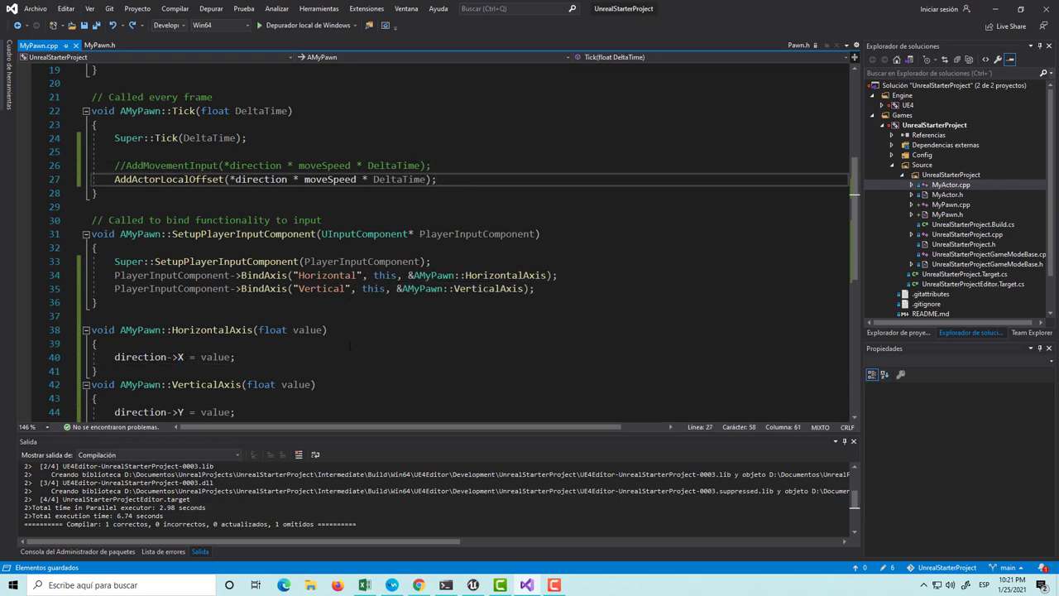
click(294, 361)
scroll(397, 347, down, 1)
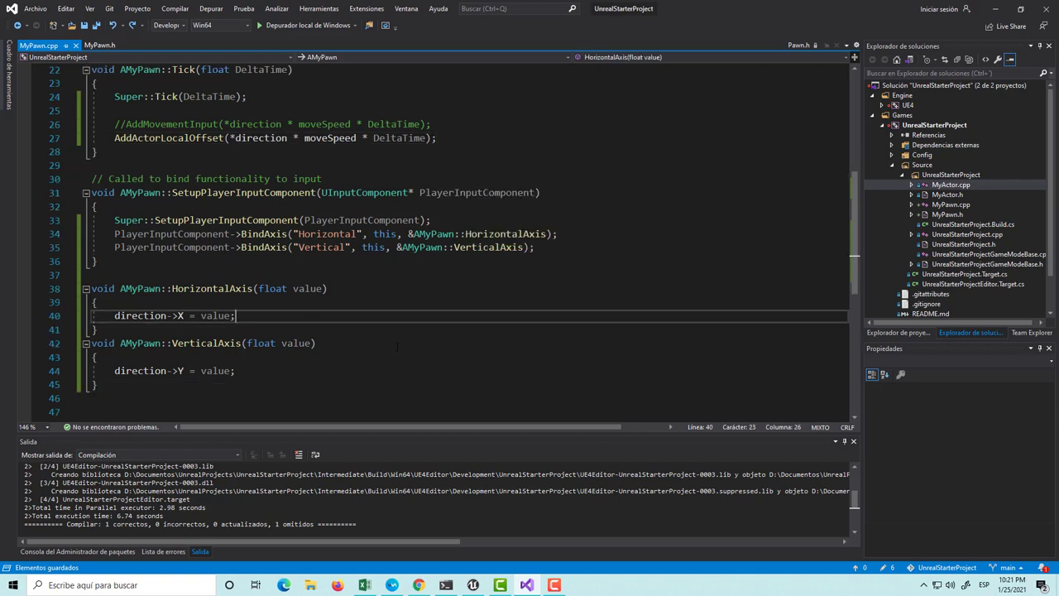
scroll(397, 347, up, 1)
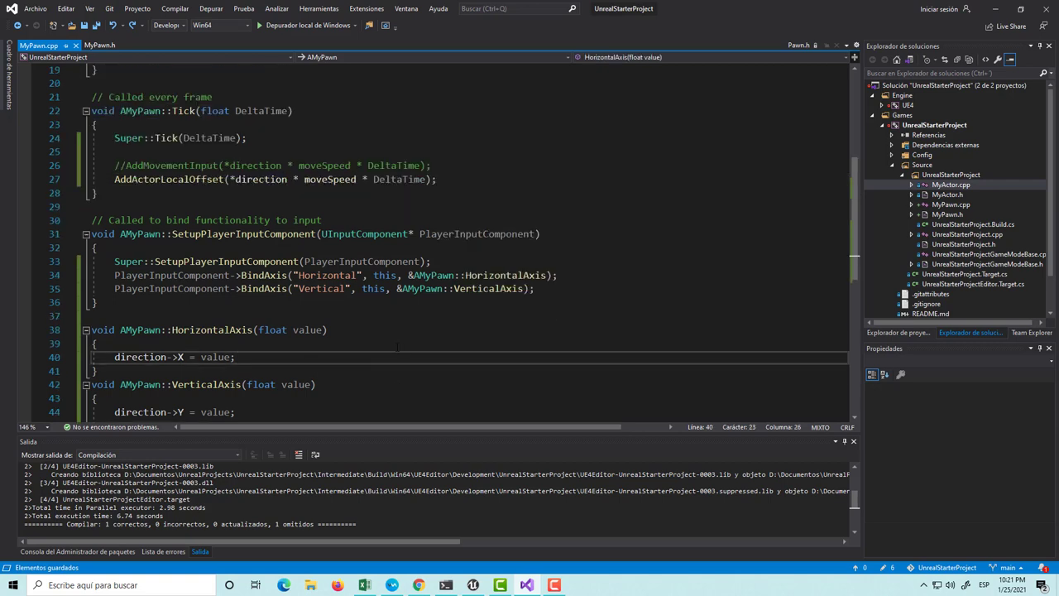
click(475, 585)
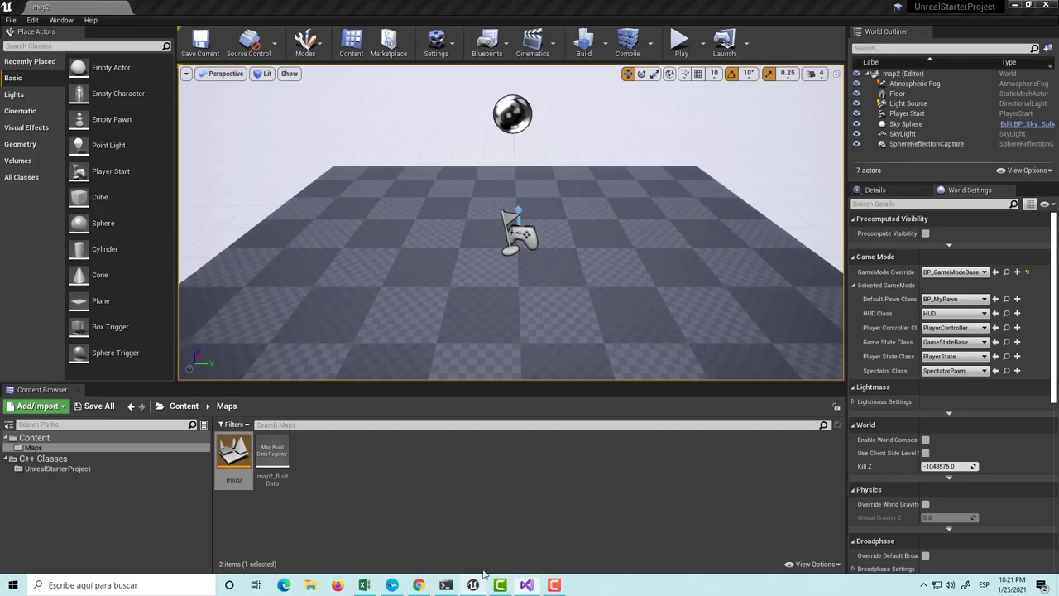
Recompile the reverted C++ code, playtest the cube pawn in map2, then return to the code.
click(628, 51)
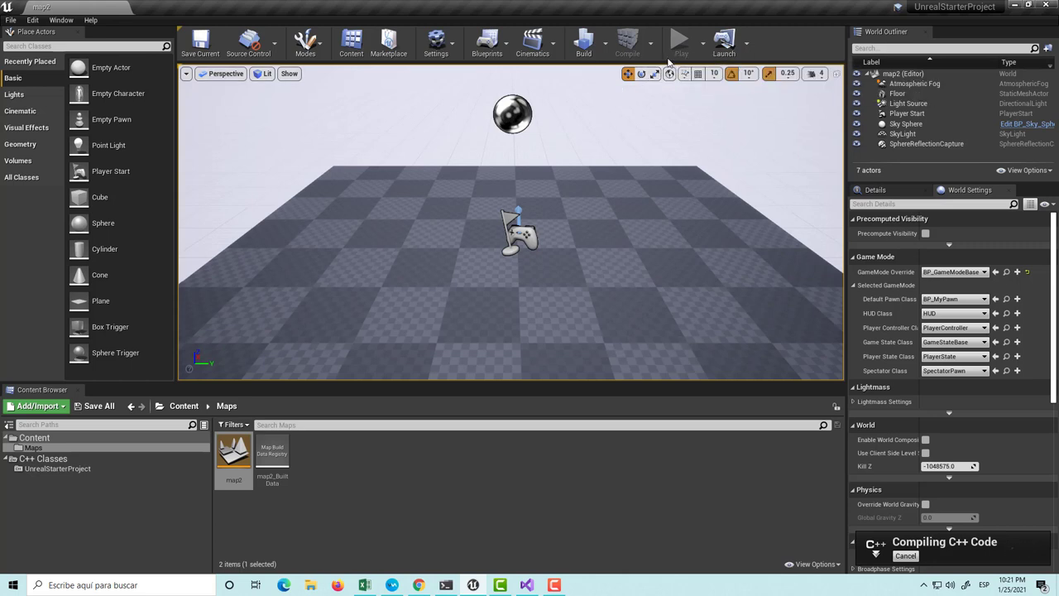
click(680, 43)
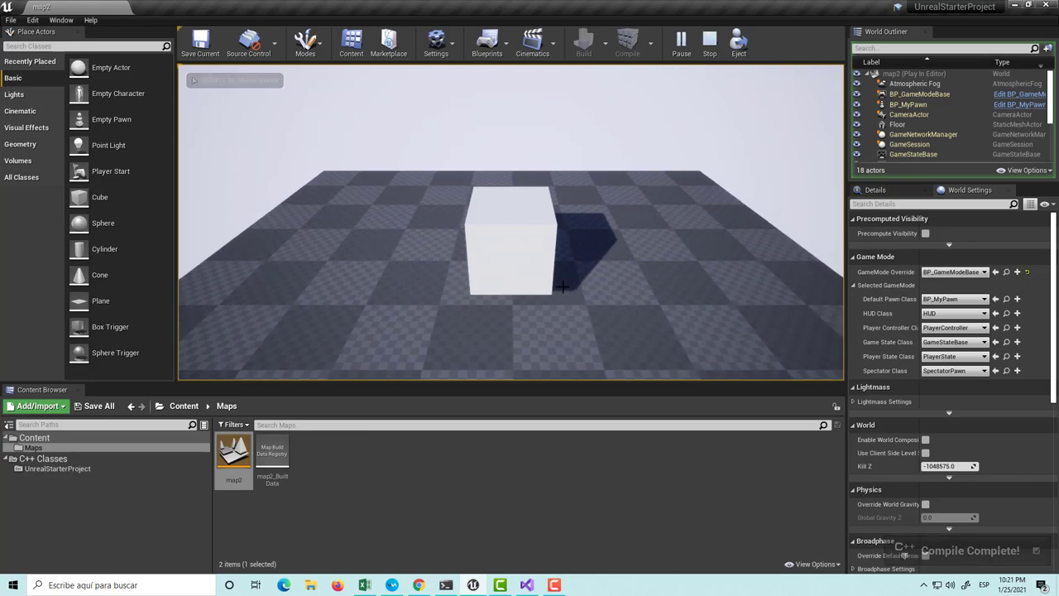
key(alt+Tab)
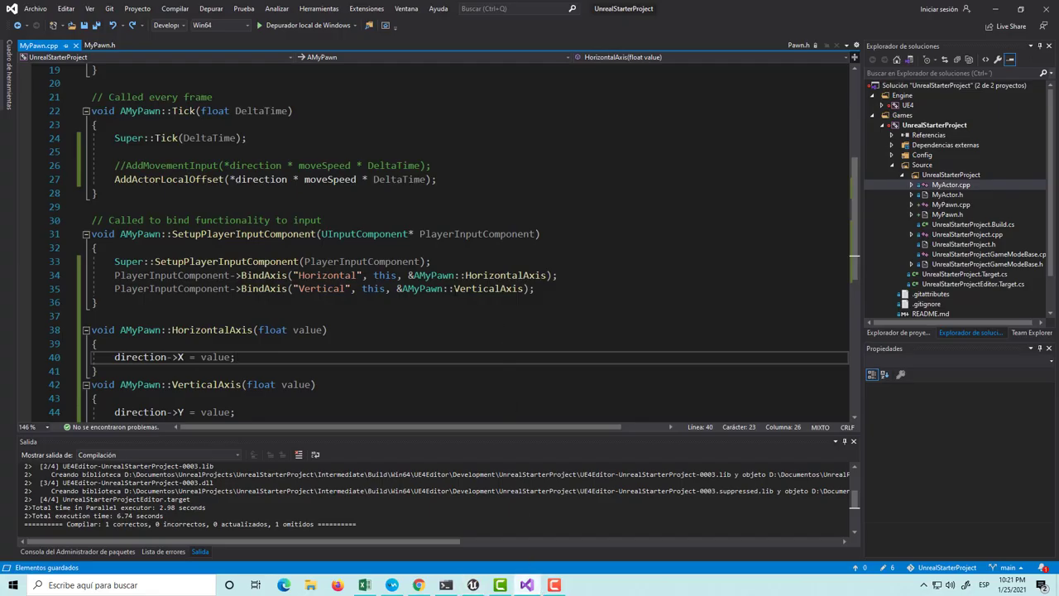
Inspect the HorizontalAxis binding on line 34 of MyPawn.cpp, then return to Unreal.
scroll(277, 372, down, 2)
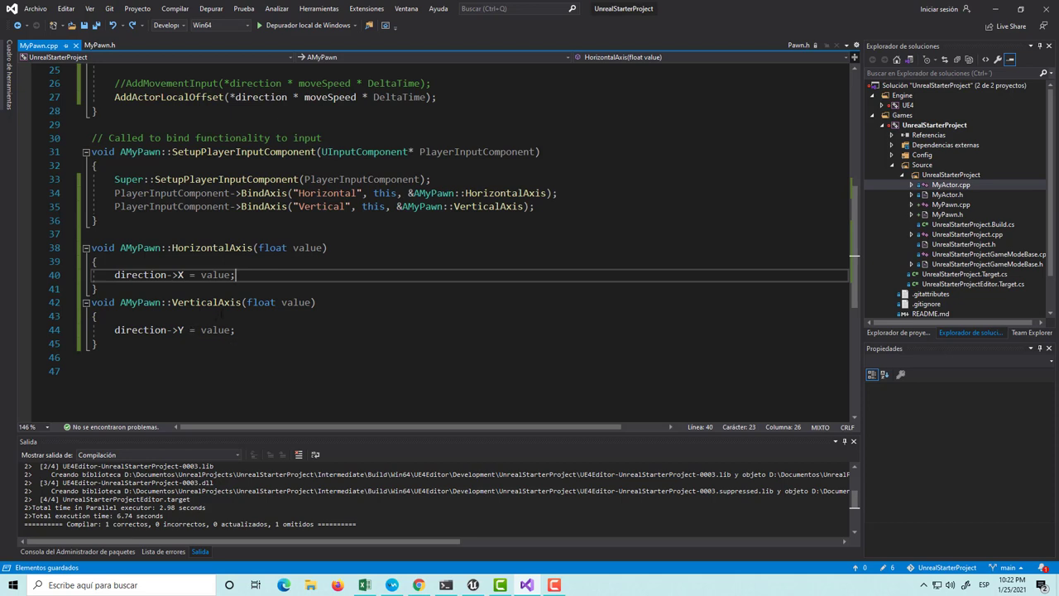
double_click(506, 194)
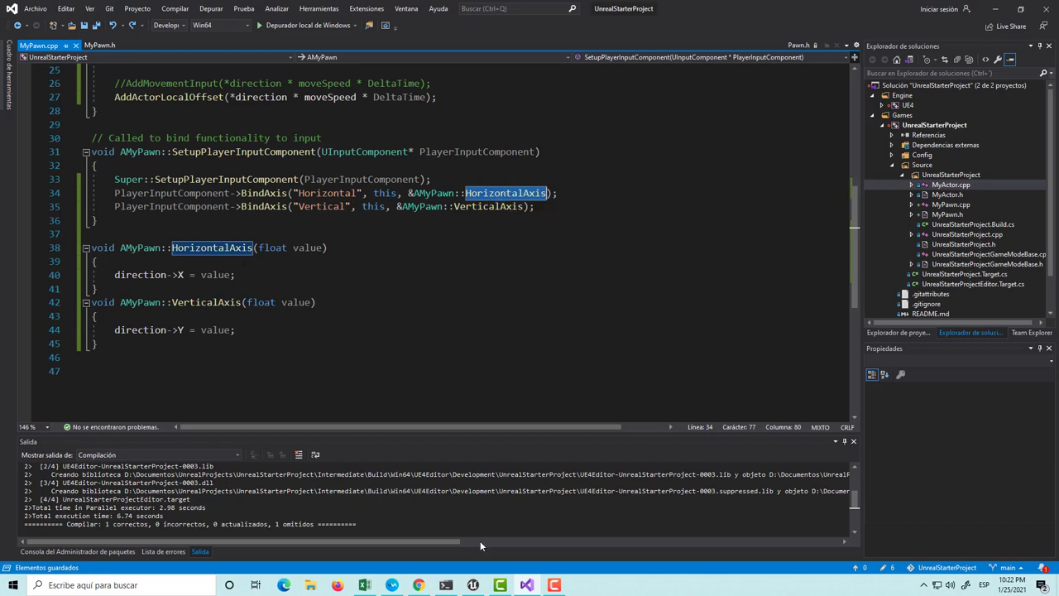
click(473, 585)
Review the Horizontal (A/D) and Vertical (S/W) axis mappings in Project Settings > Input, then close it.
click(436, 46)
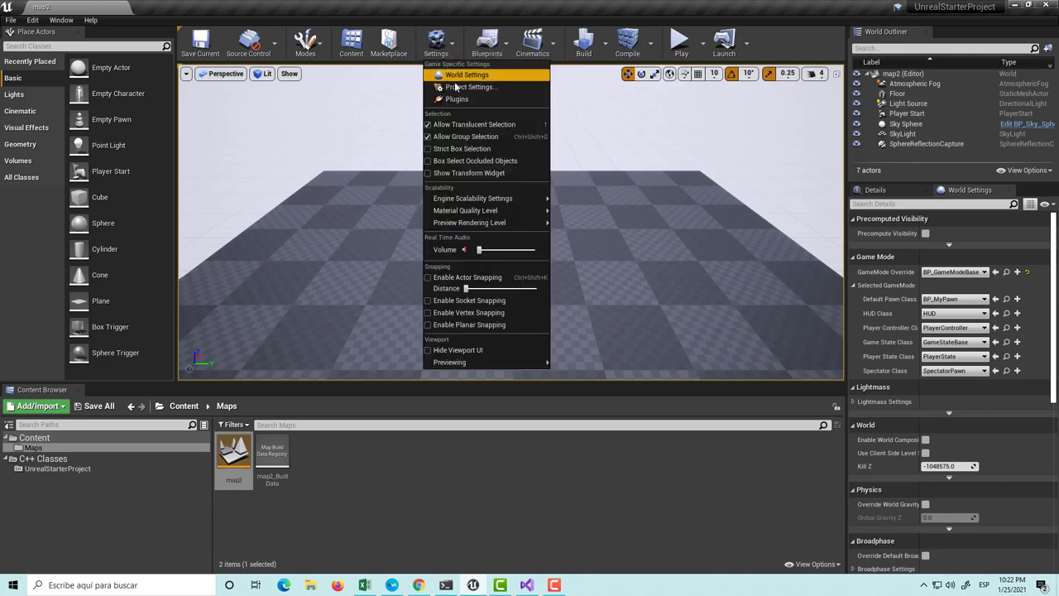
click(469, 89)
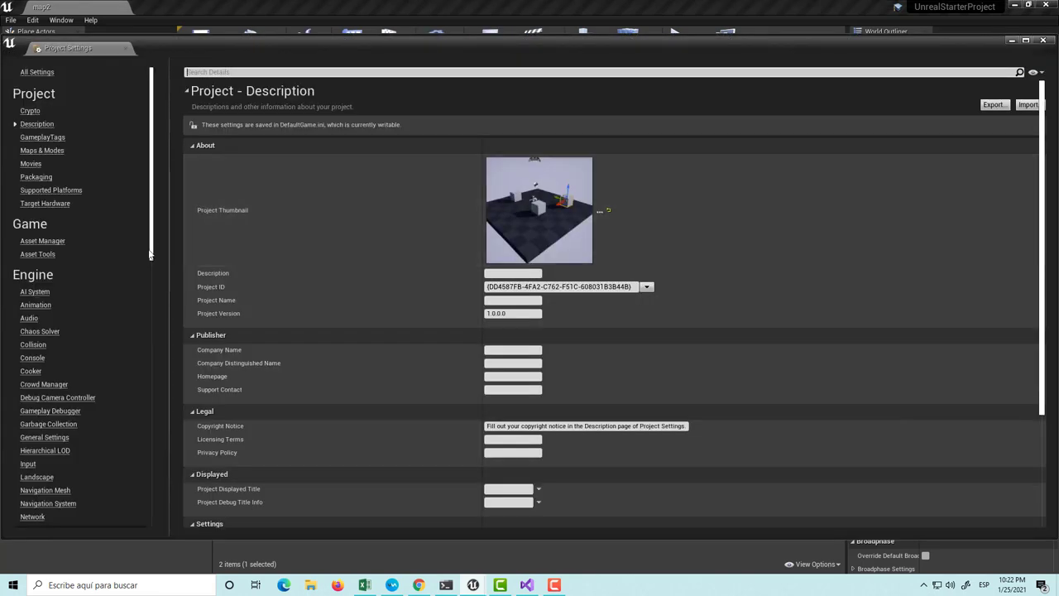
click(37, 464)
click(199, 212)
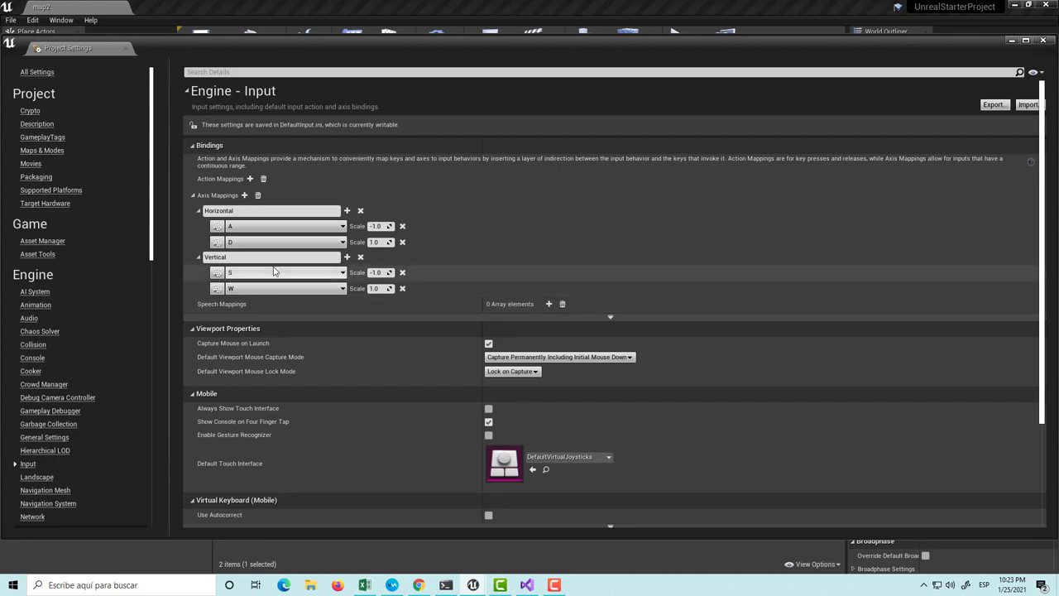
click(1042, 40)
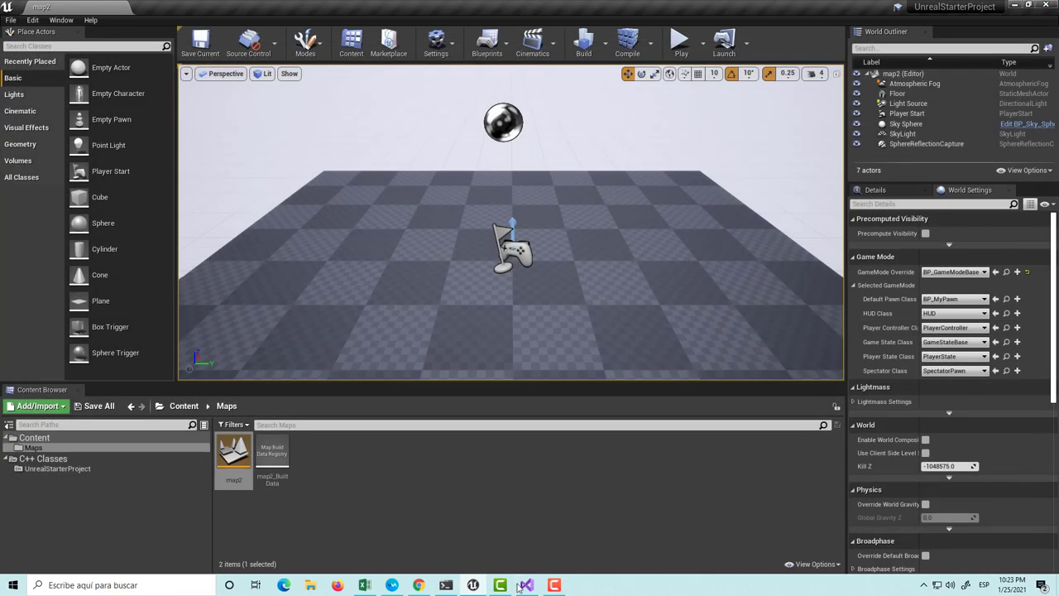
Back in MyPawn.cpp, look over where HorizontalAxis is bound and assigned.
click(526, 585)
click(307, 274)
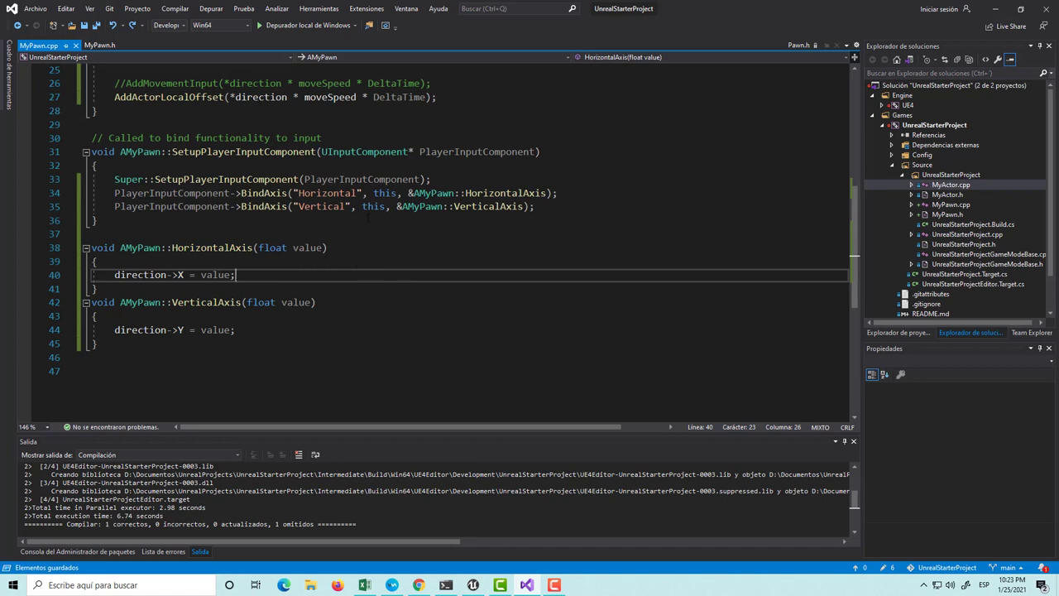
double_click(499, 195)
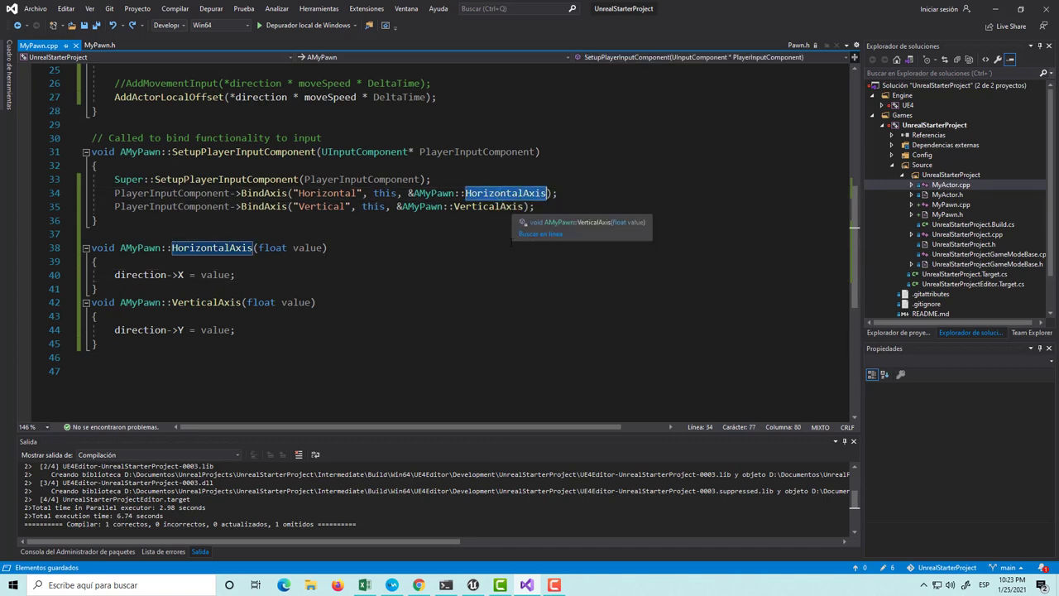
scroll(380, 357, up, 1)
scroll(380, 357, up, 1)
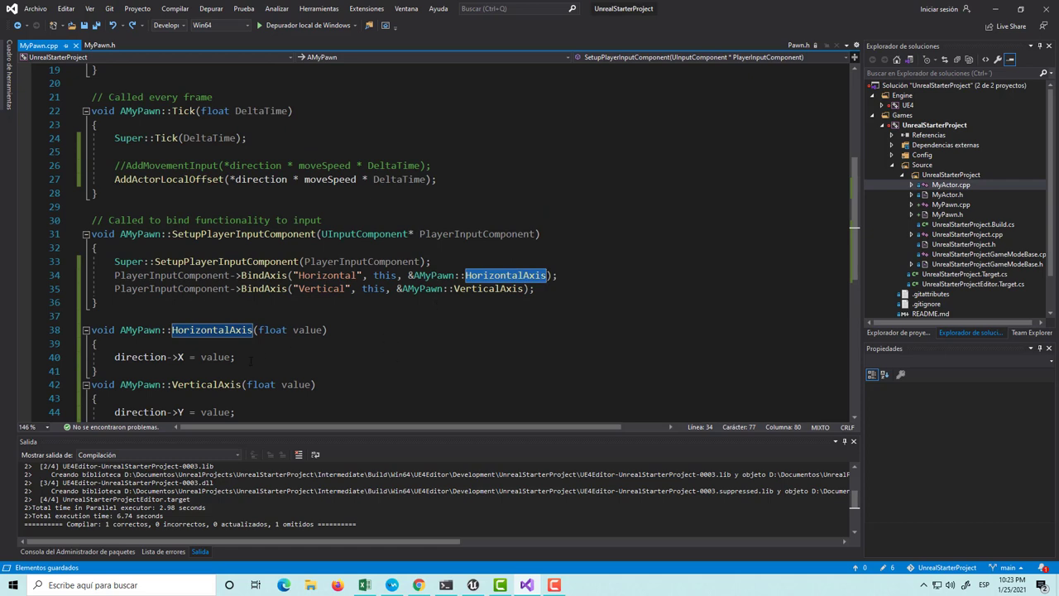
scroll(253, 363, up, 2)
scroll(257, 367, down, 1)
scroll(262, 371, down, 1)
Set line 40 to direction->Y and line 44 to direction->X, and save MyPawn.cpp.
click(178, 357)
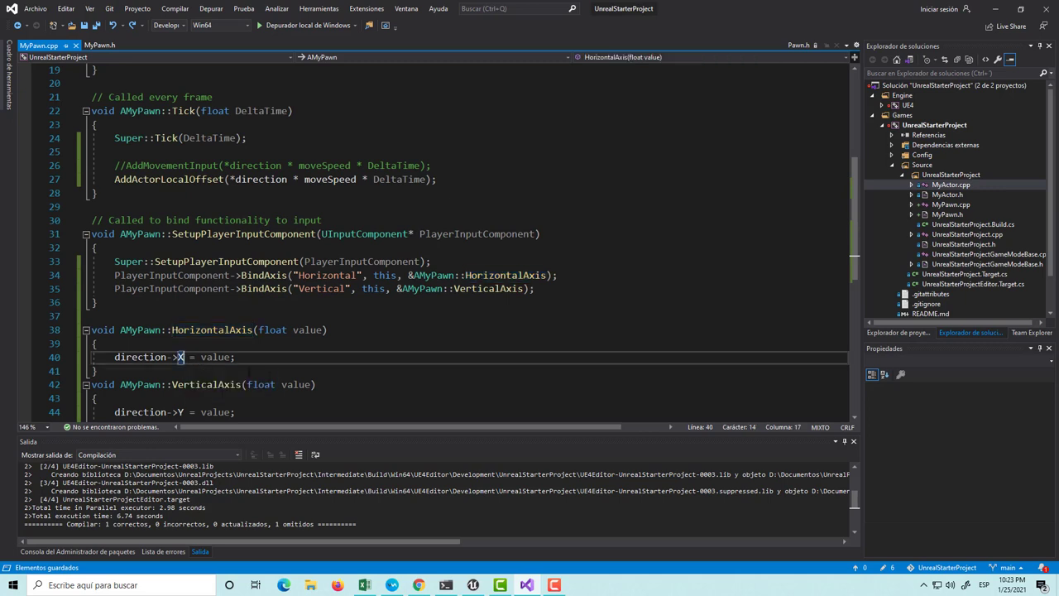
text(Y)
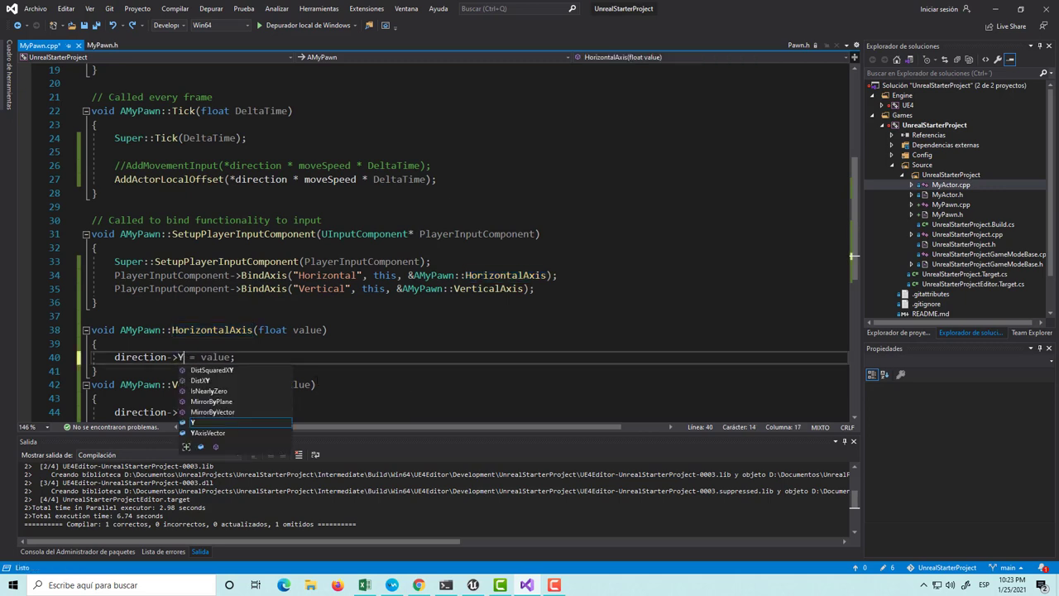
key(Escape)
double_click(178, 411)
text(Y = value;)
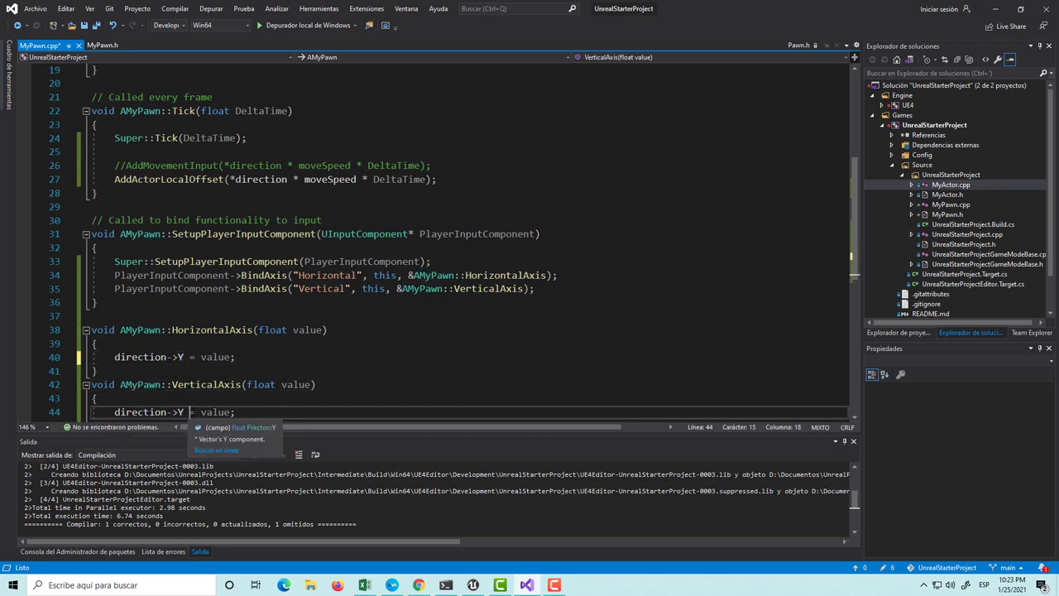
key(BackSpace)
text(X)
key(ctrl+s)
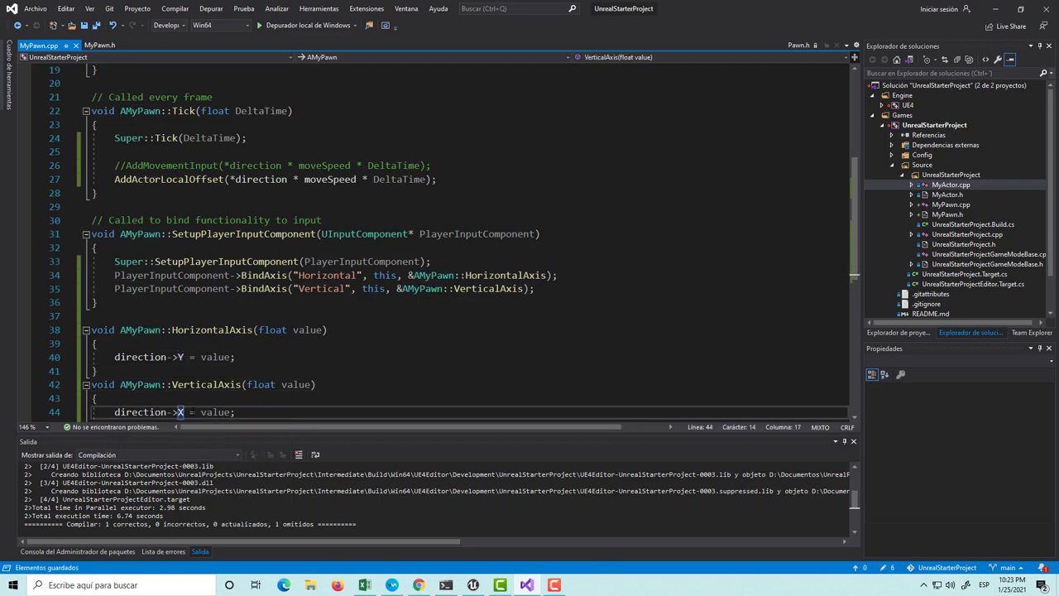
click(472, 585)
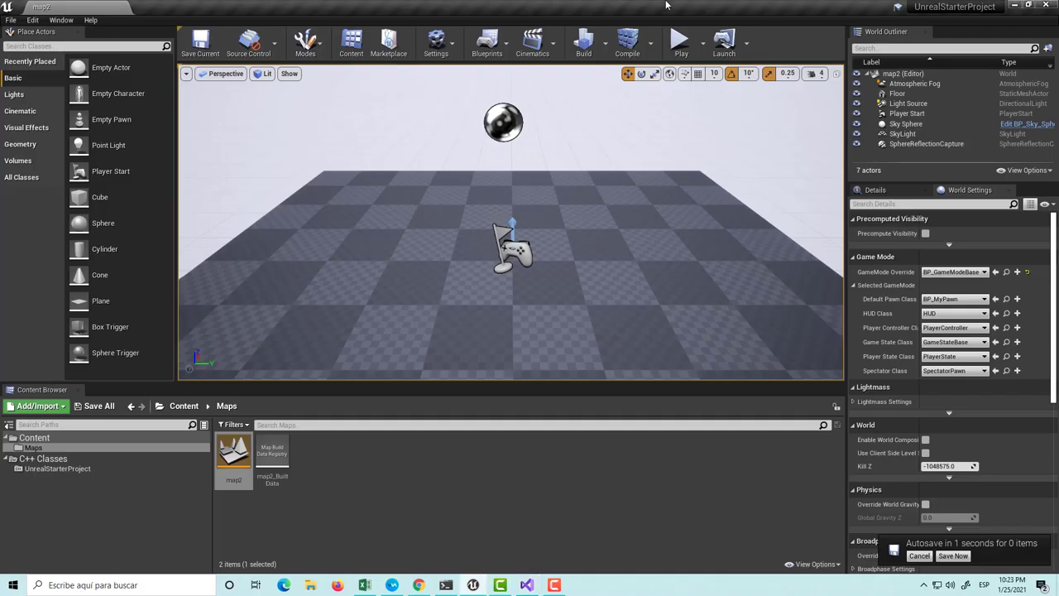
Recompile the Y/X axis change and play-test the BP_MyPawn cube in map2, then stop.
click(631, 42)
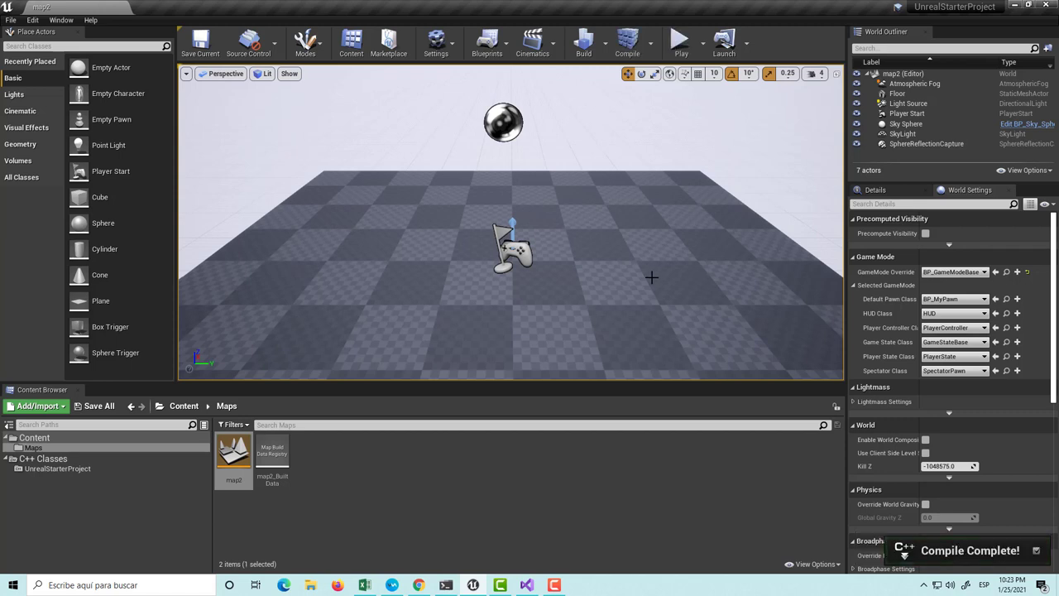
click(680, 41)
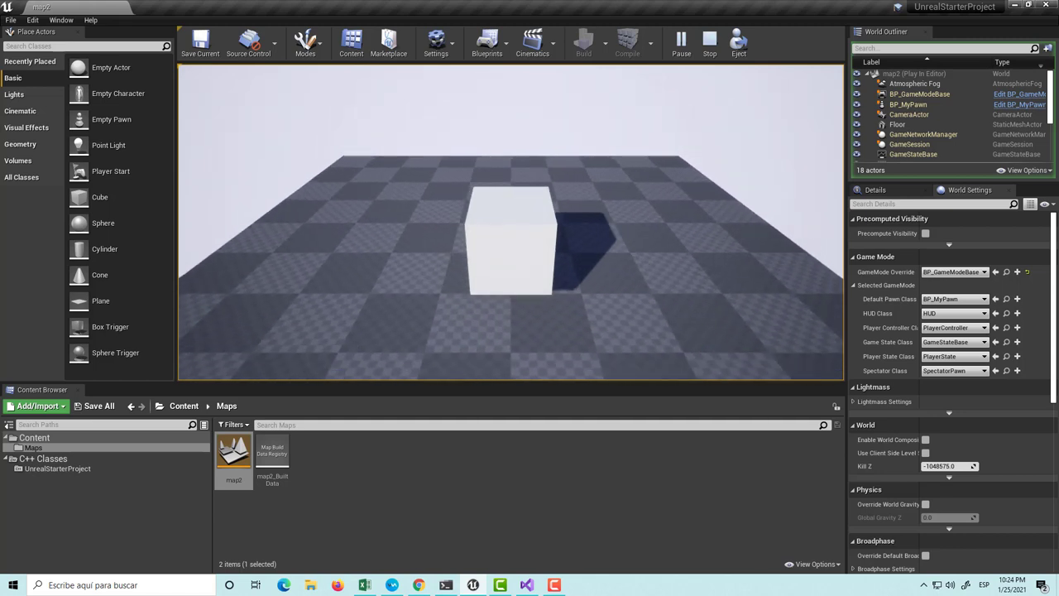
key(Escape)
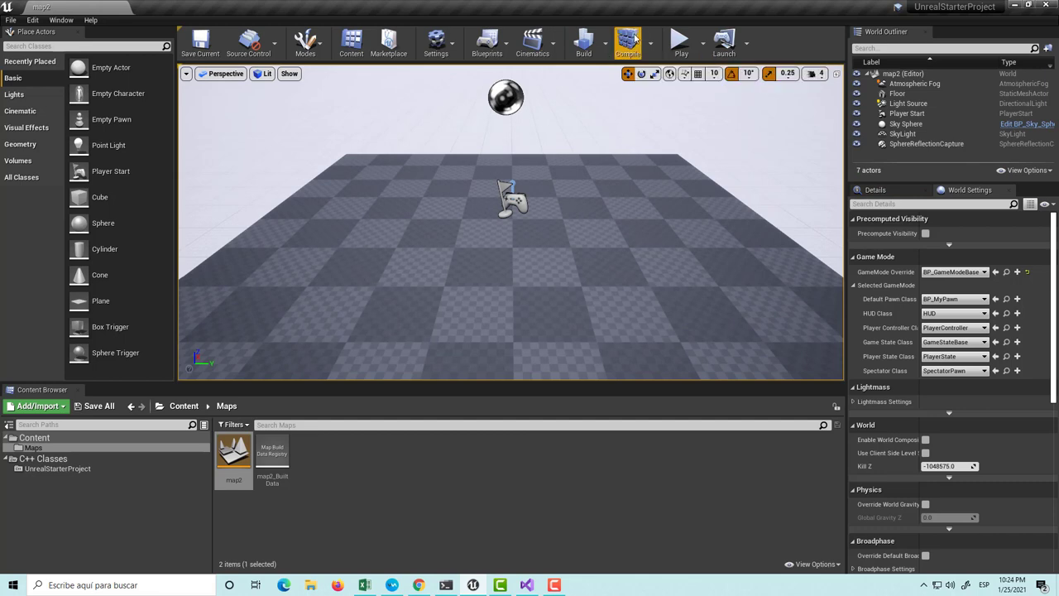
click(528, 585)
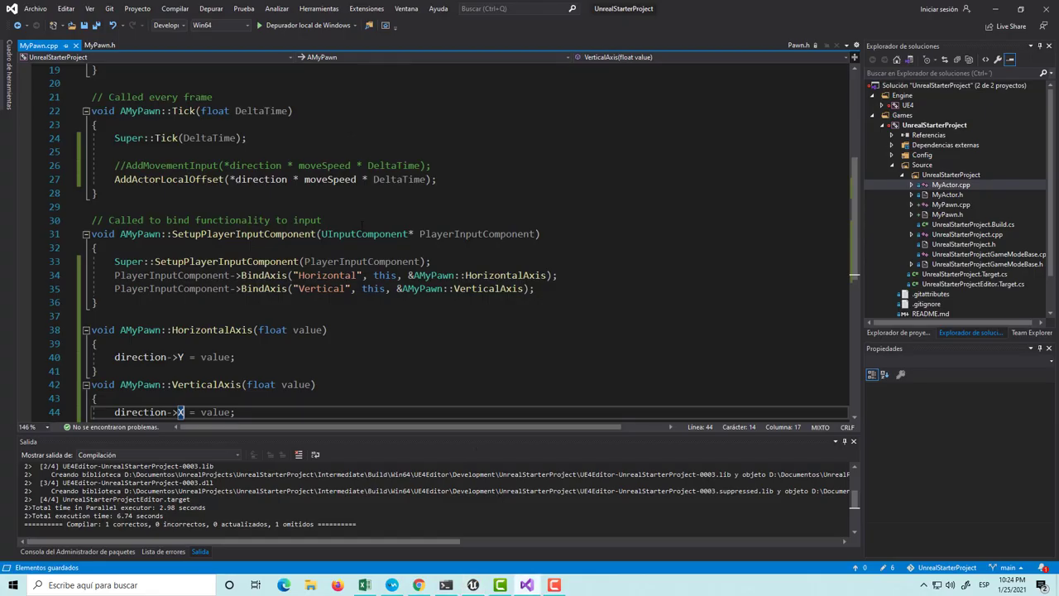
scroll(286, 328, down, 2)
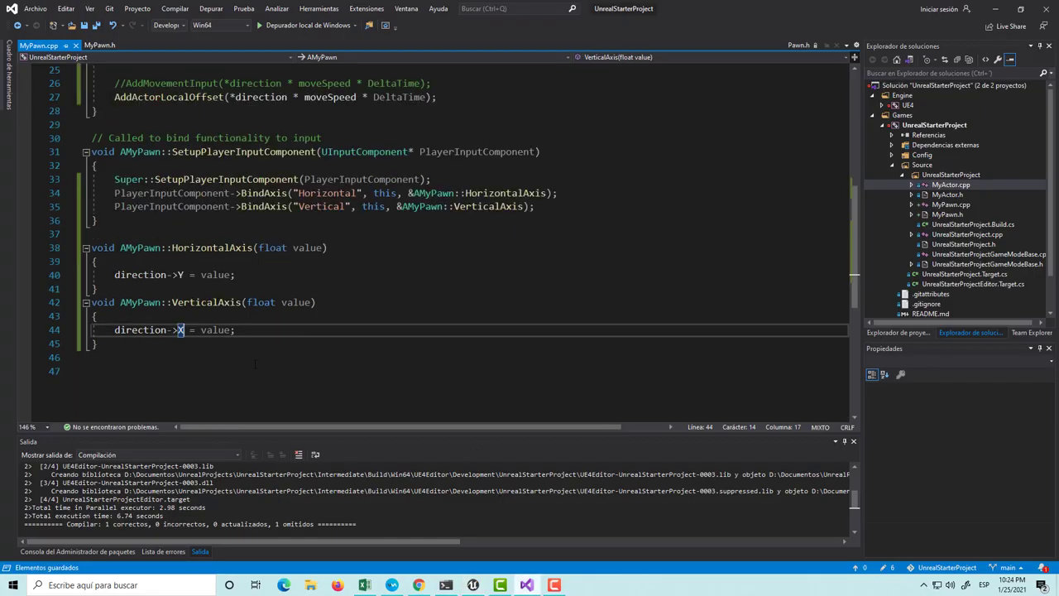
click(285, 328)
click(178, 275)
click(179, 329)
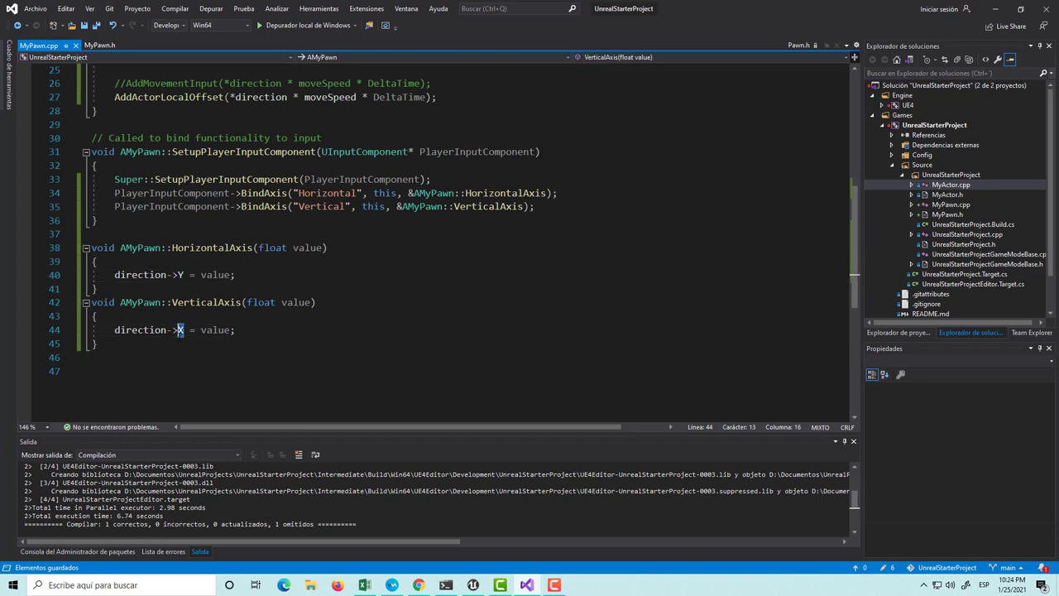
click(284, 334)
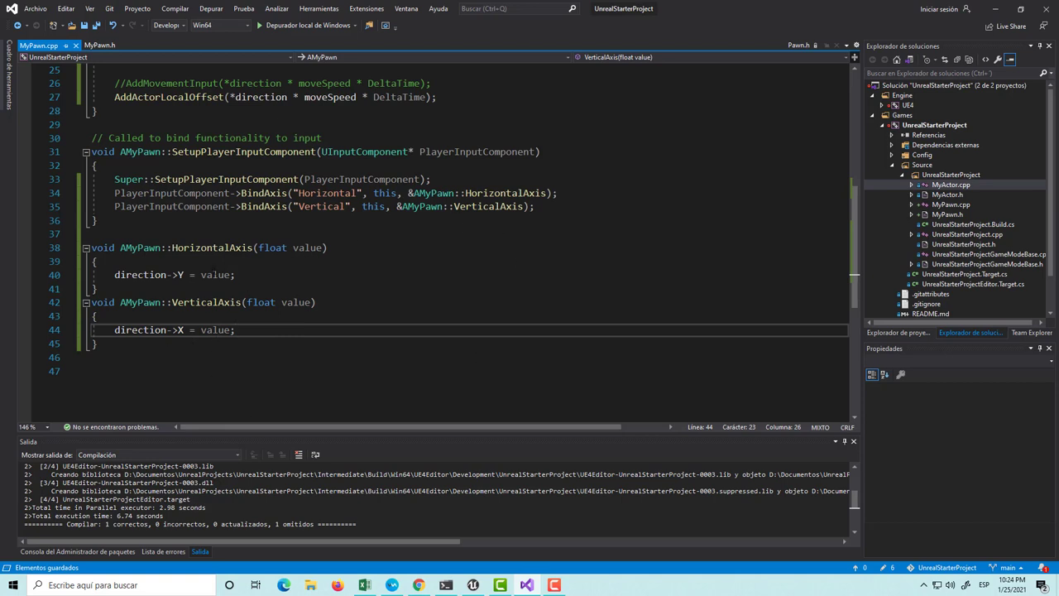
triple_click(289, 275)
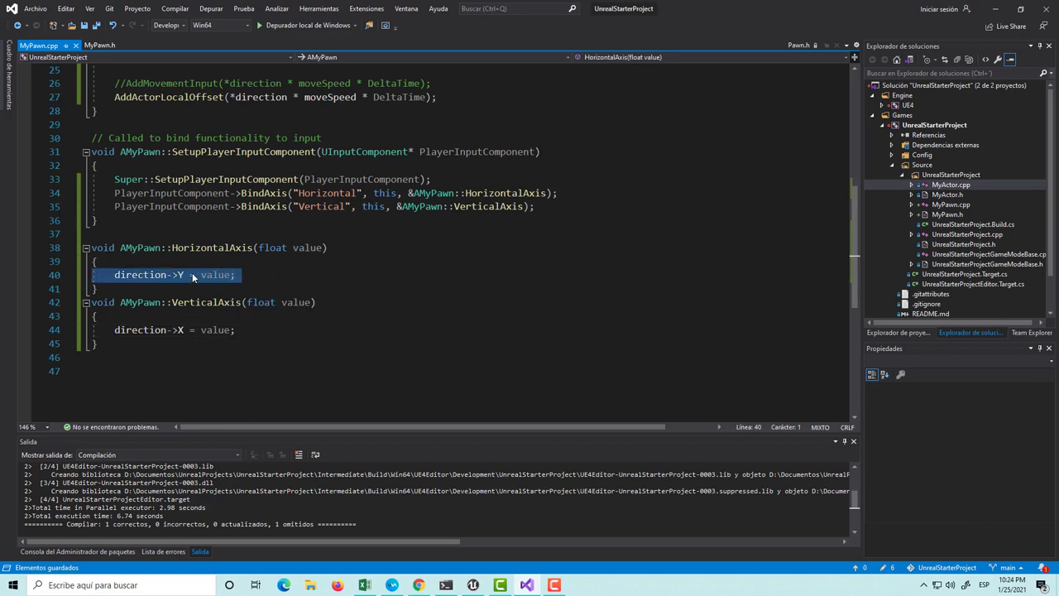
click(181, 275)
click(179, 330)
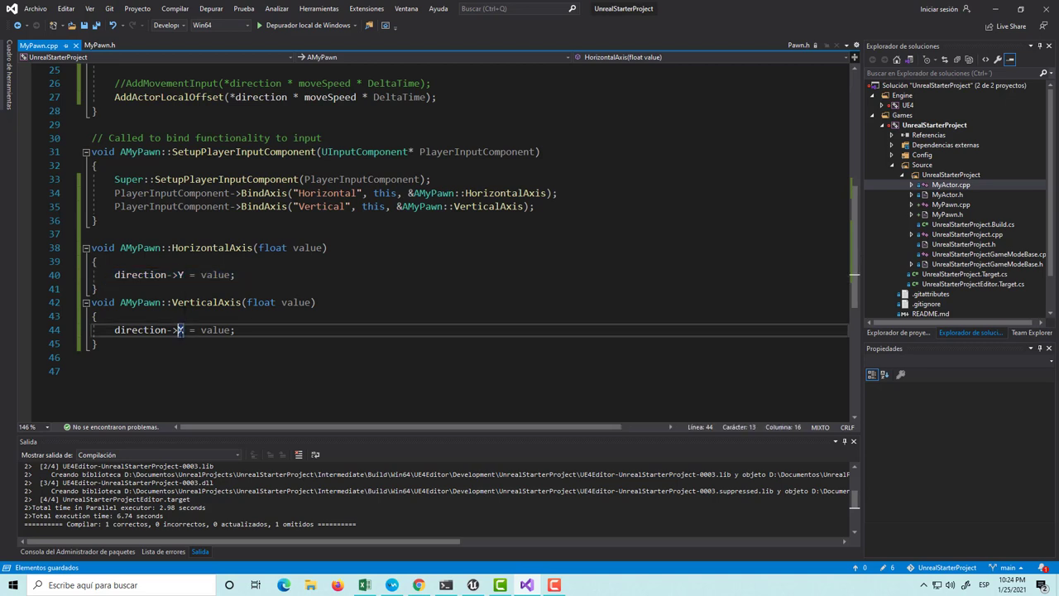
triple_click(178, 330)
triple_click(178, 288)
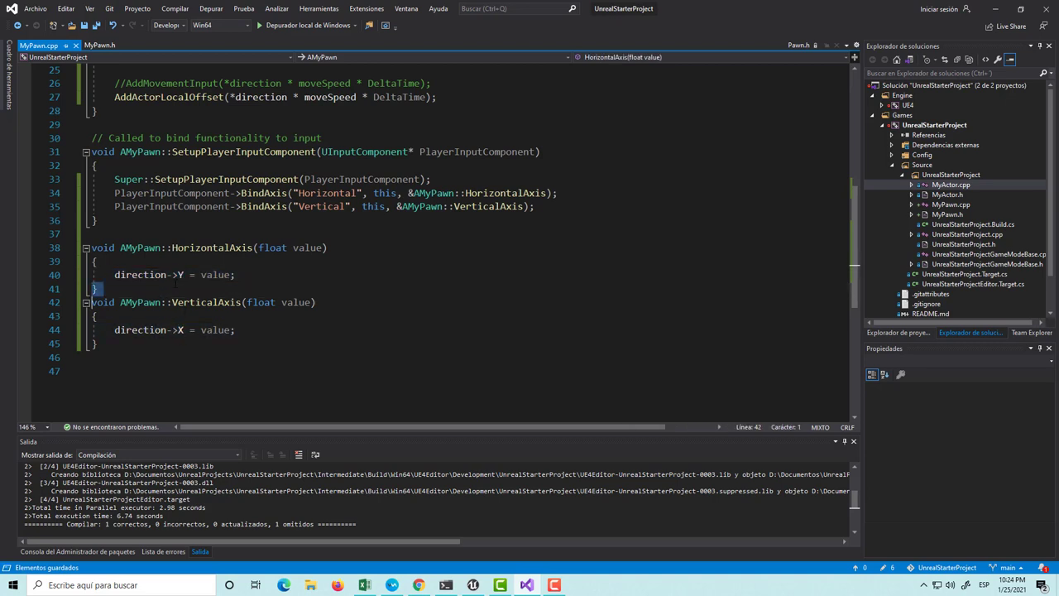
click(179, 275)
double_click(179, 275)
click(189, 275)
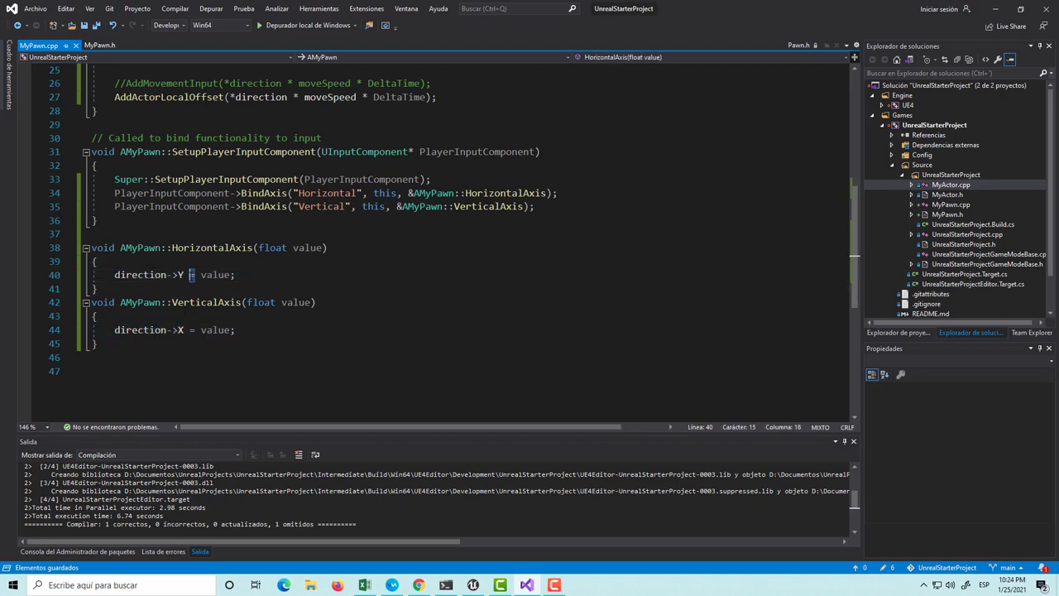
triple_click(190, 274)
double_click(175, 277)
click(318, 303)
scroll(414, 348, up, 3)
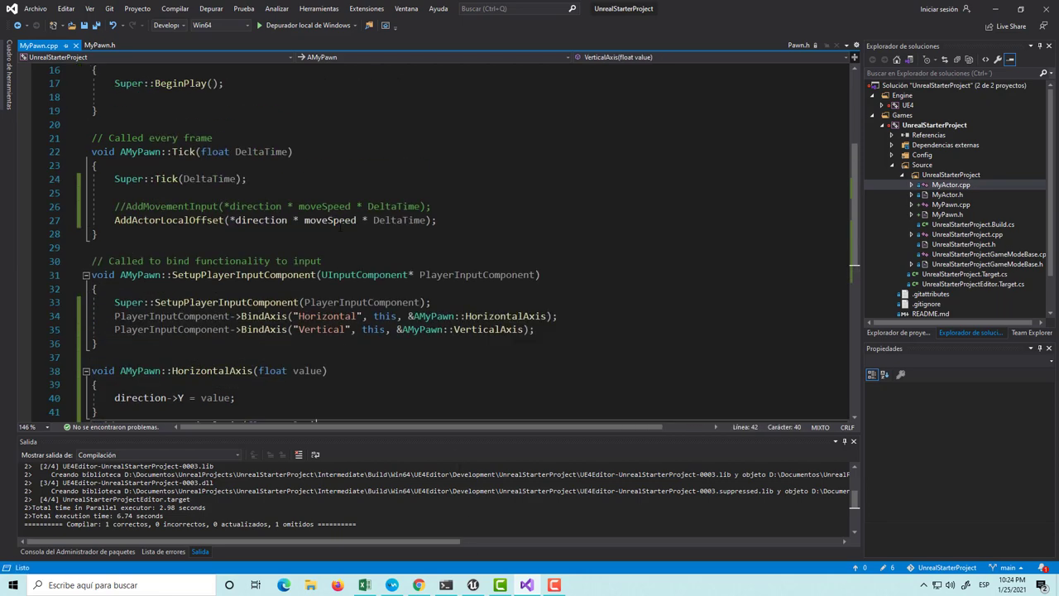
scroll(340, 227, up, 1)
triple_click(171, 262)
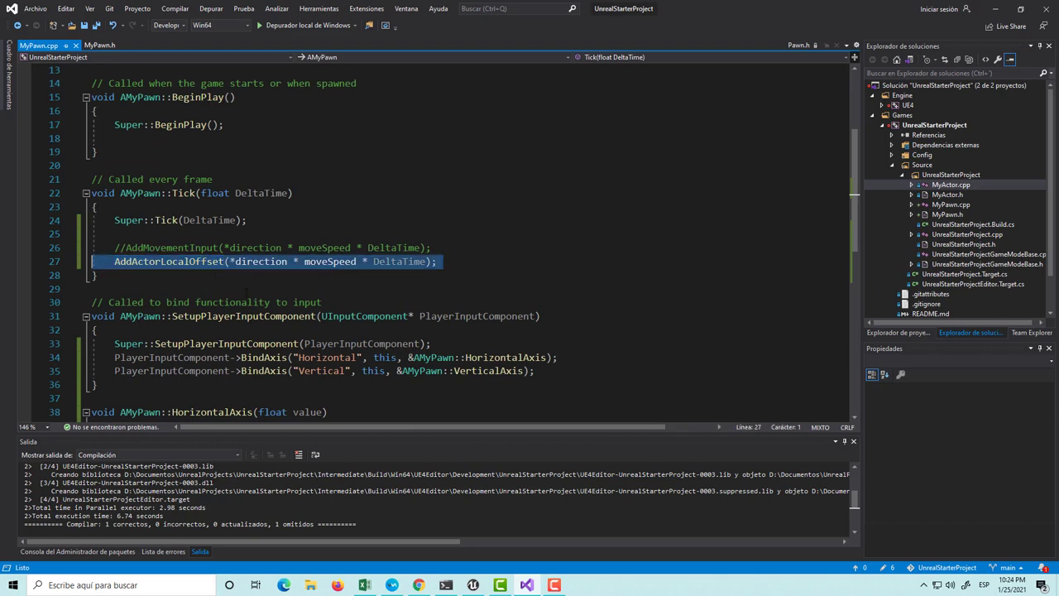
triple_click(164, 250)
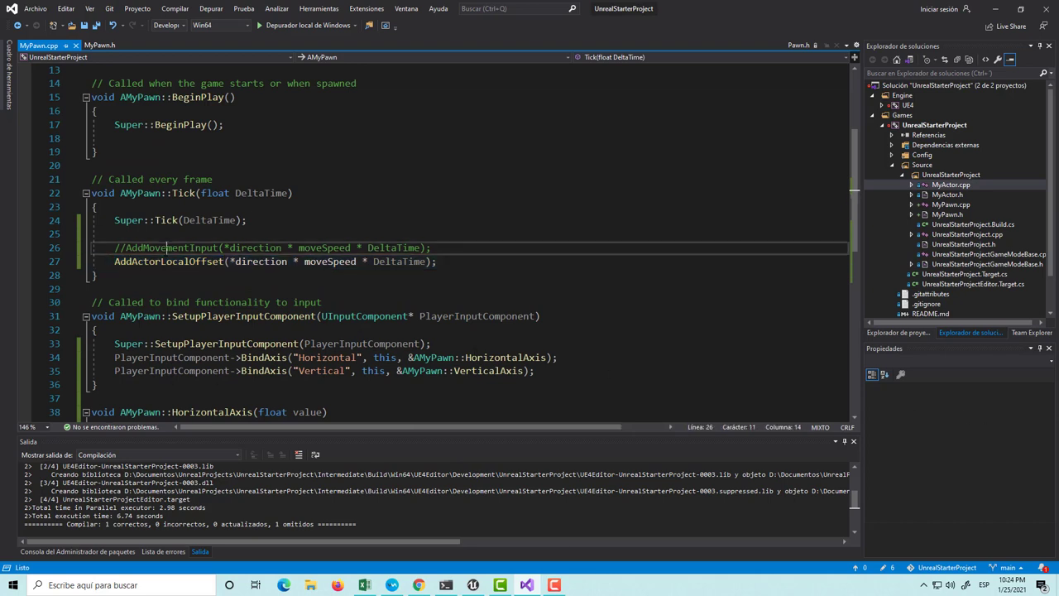
click(165, 288)
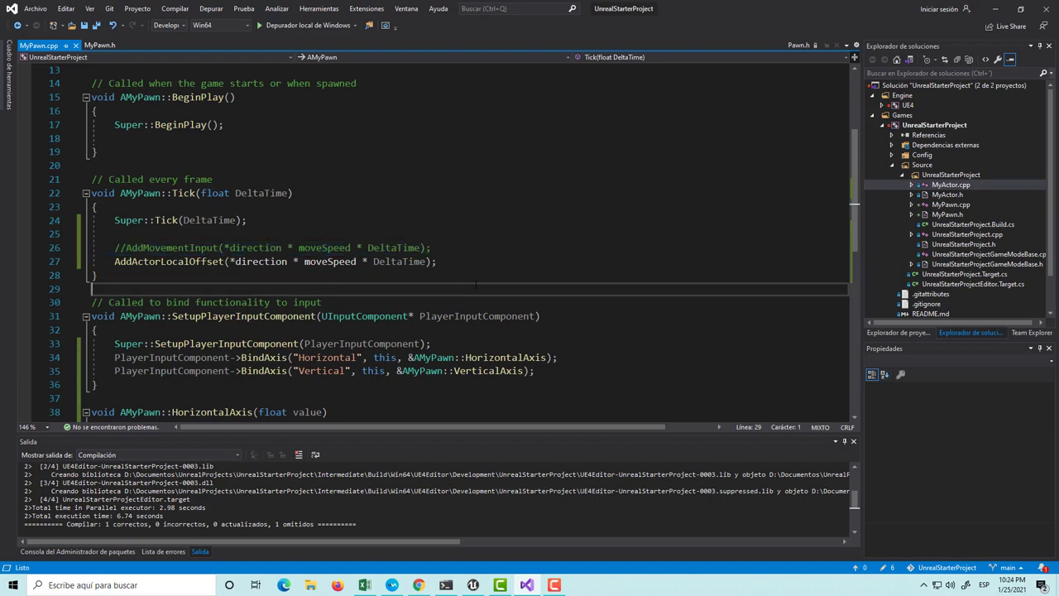